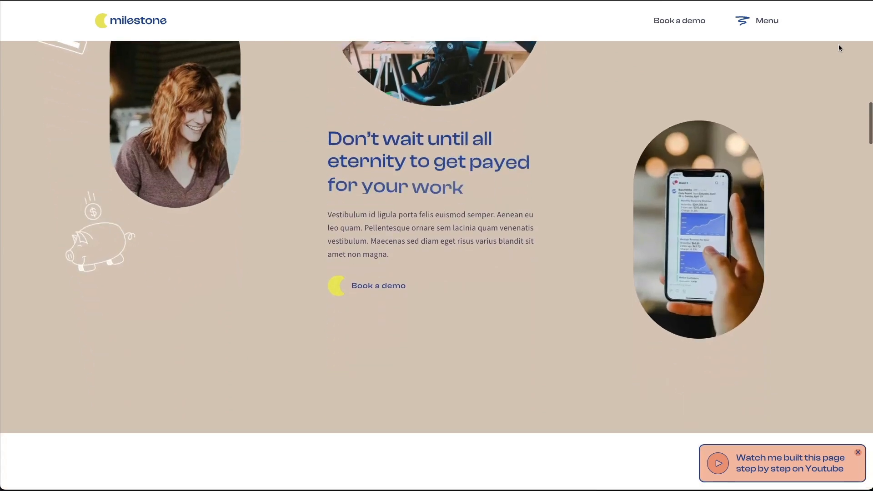
Step: Examine the finished Milestone page's sections from the "Don't wait until all eternity" block down to the cashflow section
scroll(839, 46, down, 15)
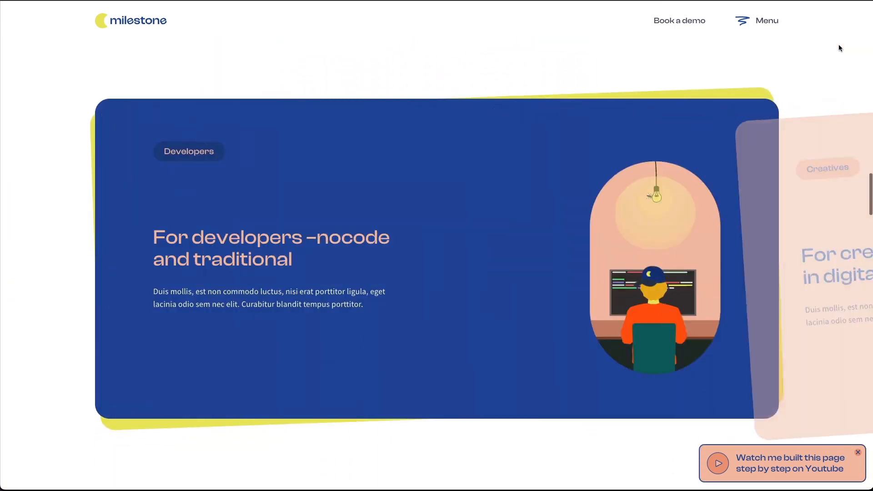
scroll(838, 47, down, 15)
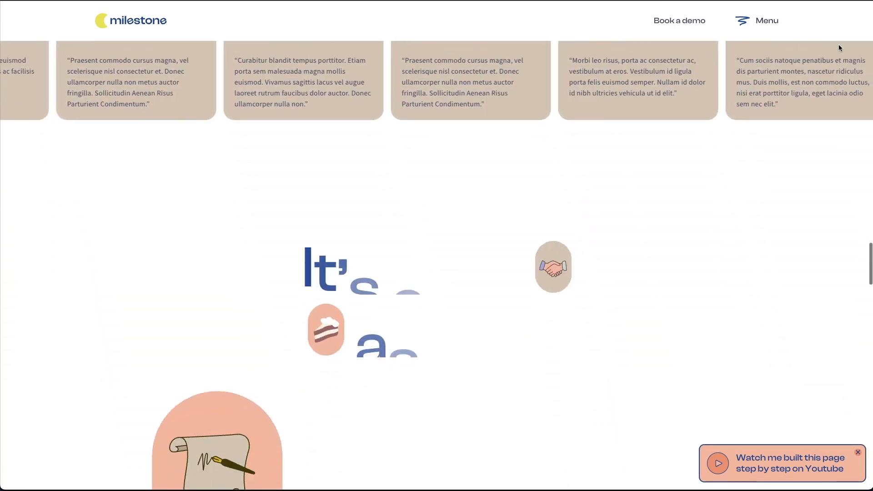
scroll(839, 47, down, 15)
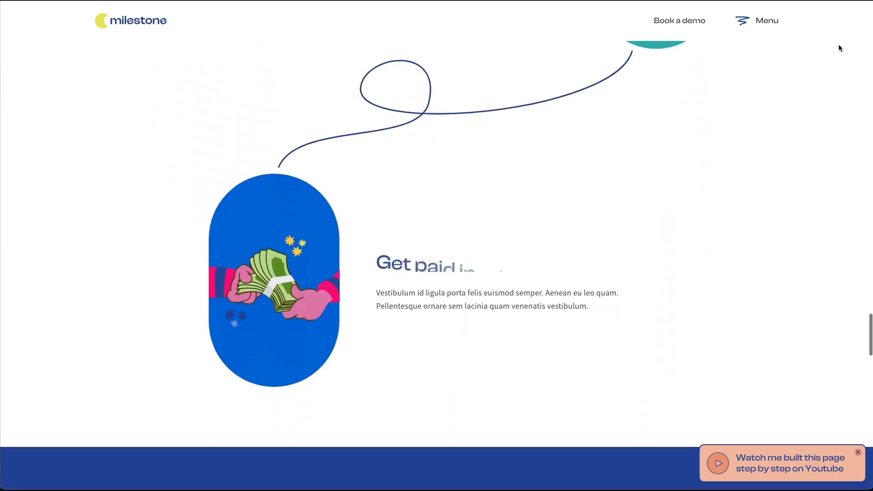
scroll(840, 47, down, 15)
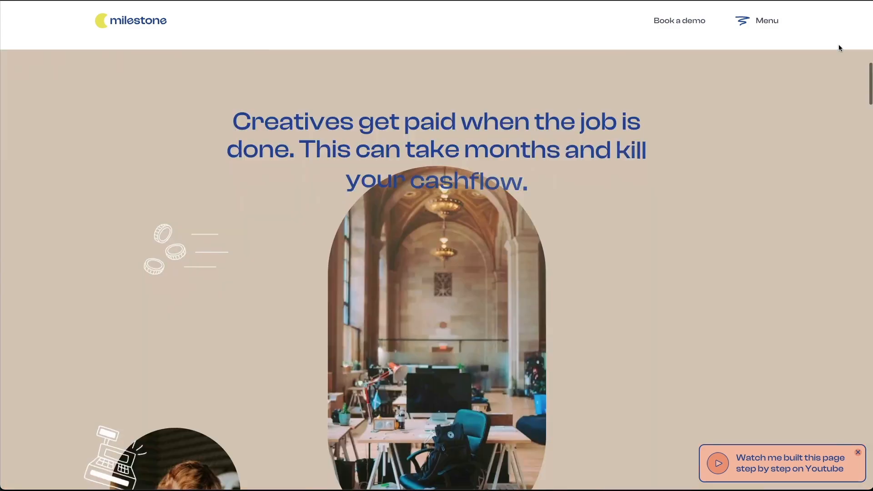
scroll(838, 44, down, 10)
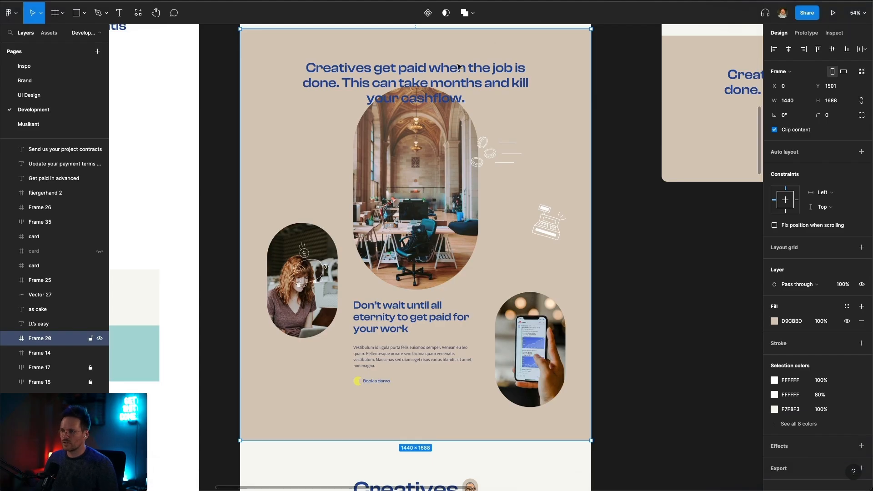
Step: In Figma, examine the beige "Creatives get paid when the job is done" section, including its headline, images and coin, cash register and piggy bank illustrations
scroll(280, 93, up, 1)
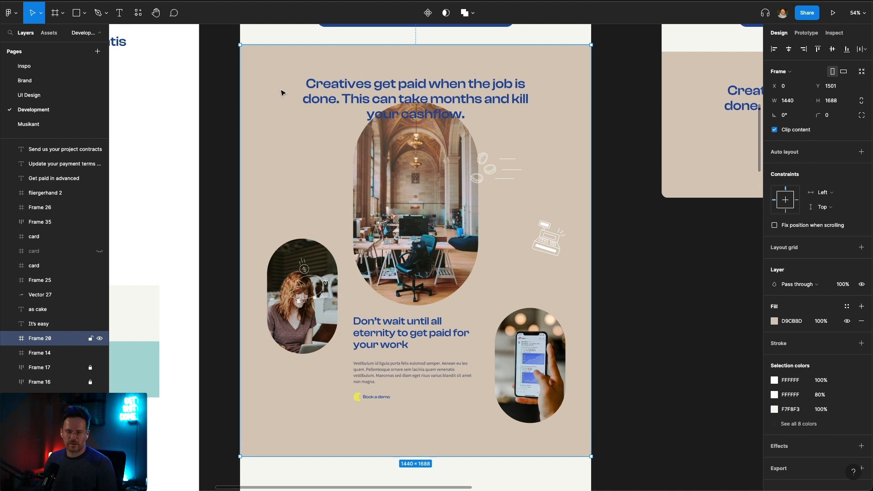
click(225, 128)
scroll(291, 96, up, 3)
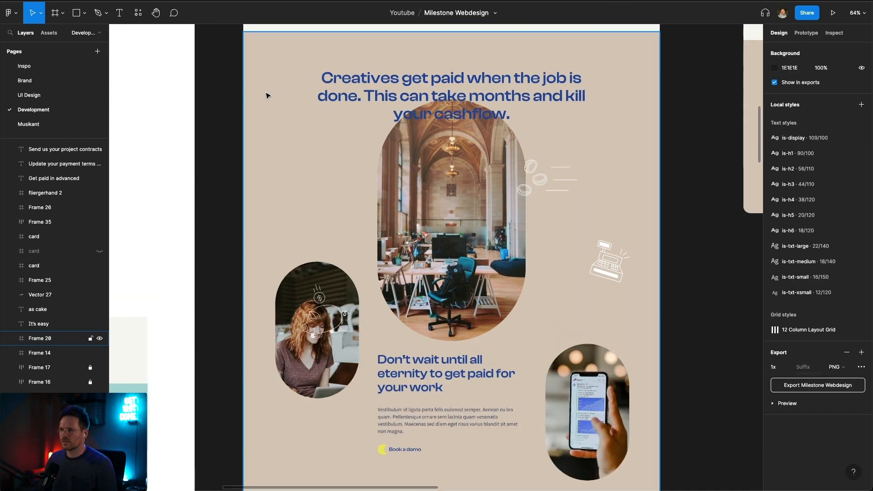
scroll(293, 111, right, 1)
scroll(336, 121, left, 1)
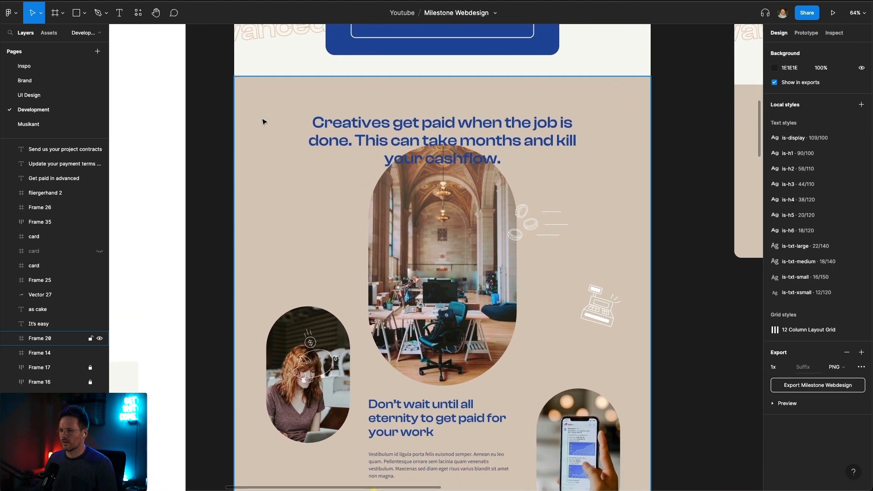
click(388, 133)
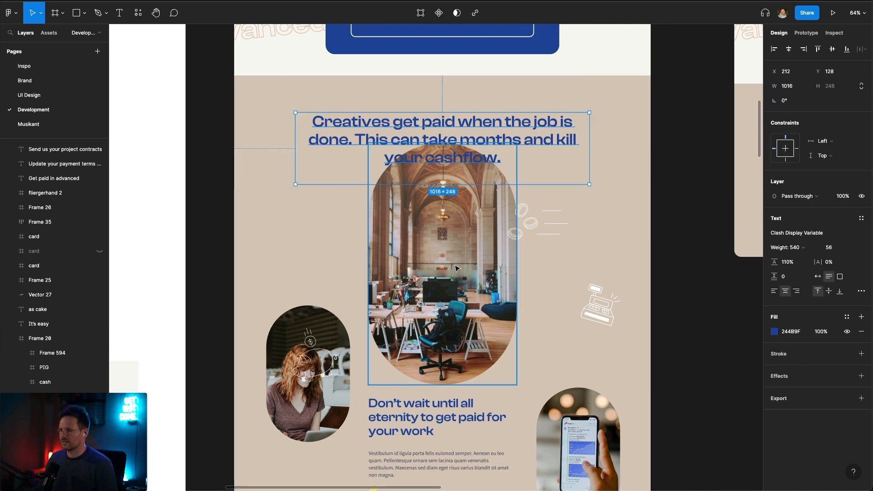
scroll(462, 342, down, 2)
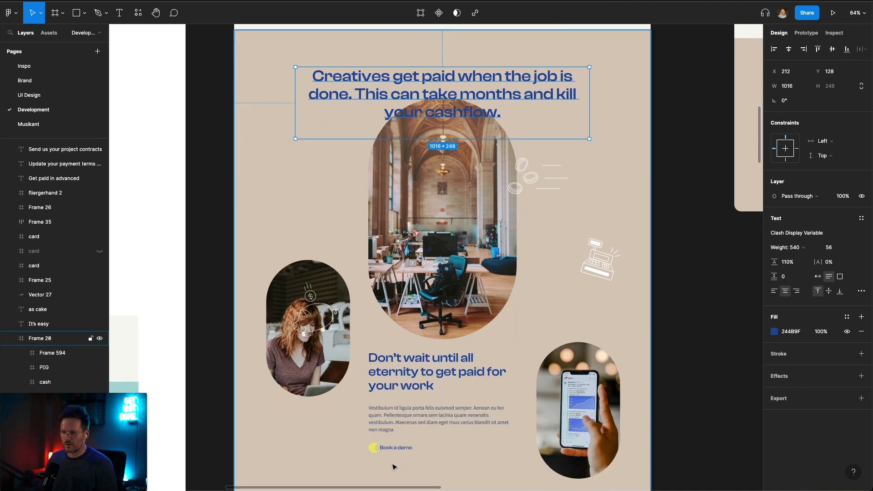
scroll(341, 346, down, 1)
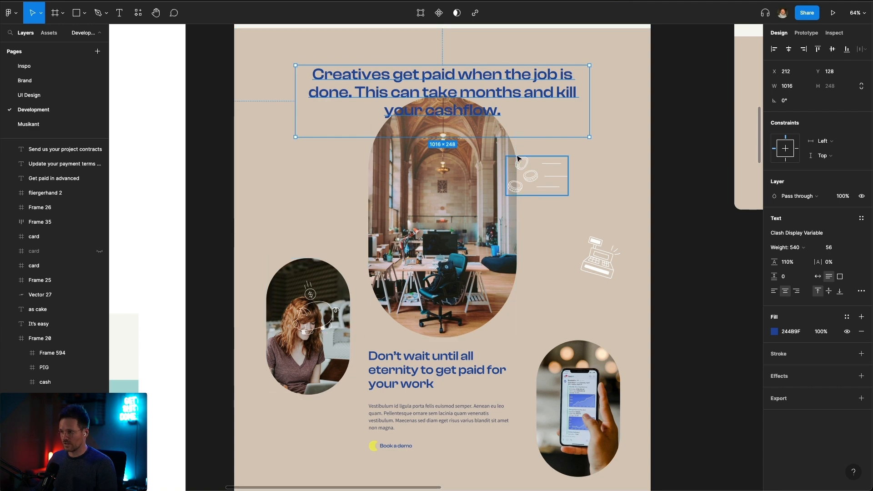
click(535, 178)
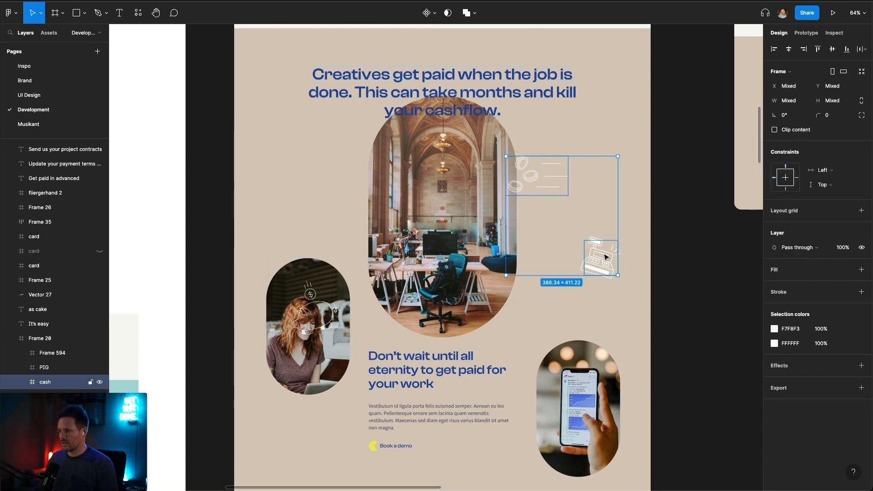
shift+click(312, 318)
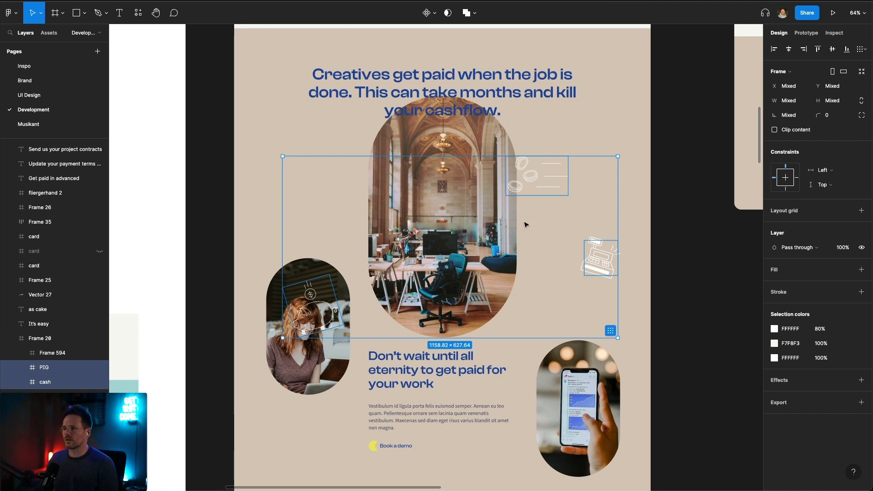
scroll(288, 241, down, 3)
scroll(287, 241, up, 5)
scroll(288, 242, down, 5)
click(228, 149)
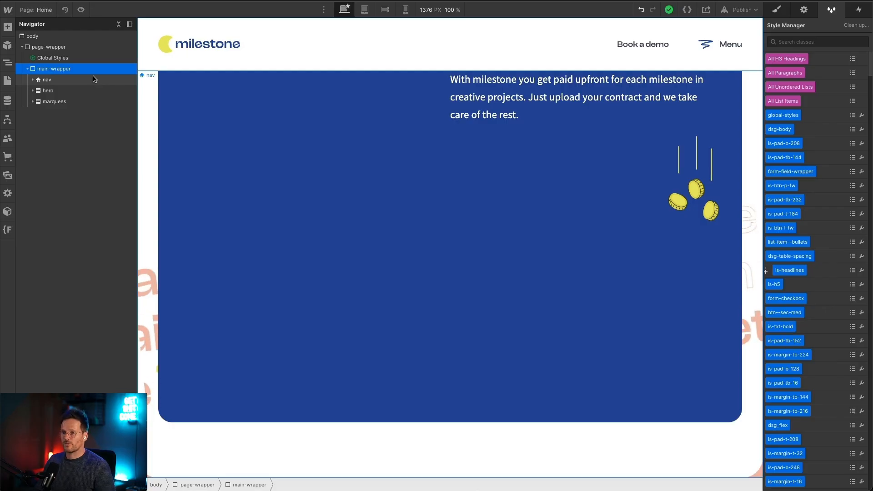
Step: Switch to Webflow, add a Section inside main-wrapper below marquees, and give it the new class vilian
key(super+e)
text(se)
key(Return)
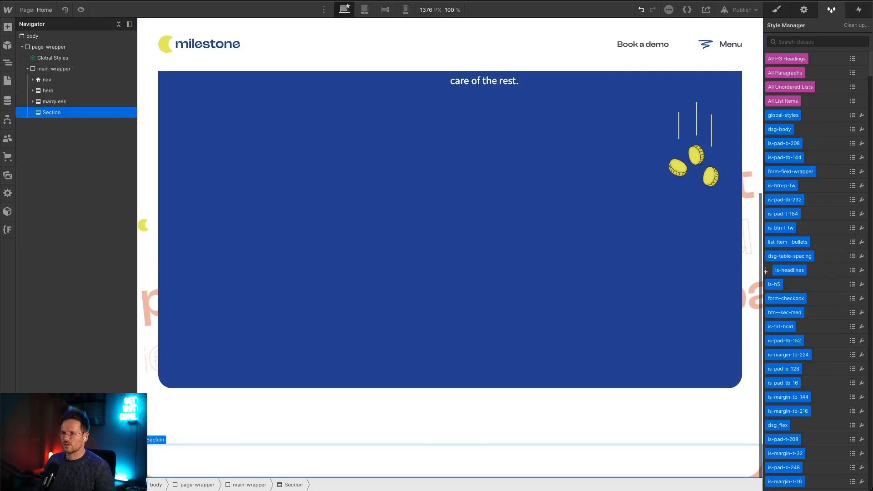
key(super+Return)
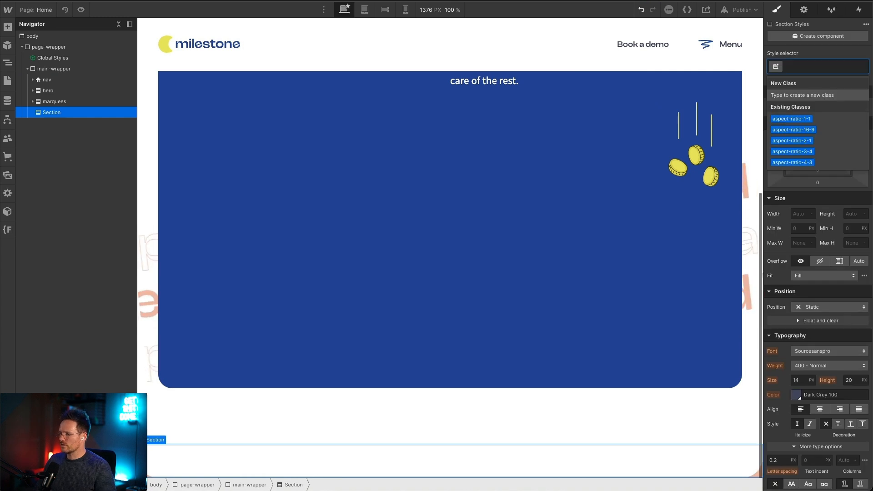
text(vil)
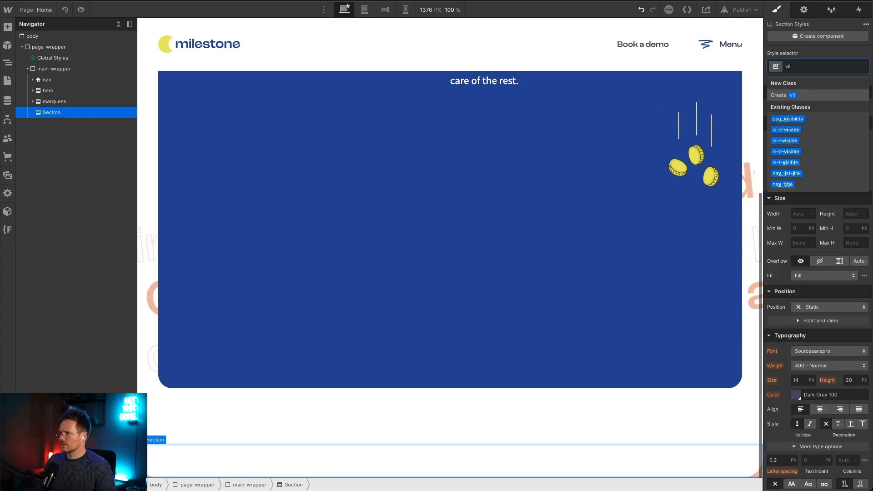
text(ian)
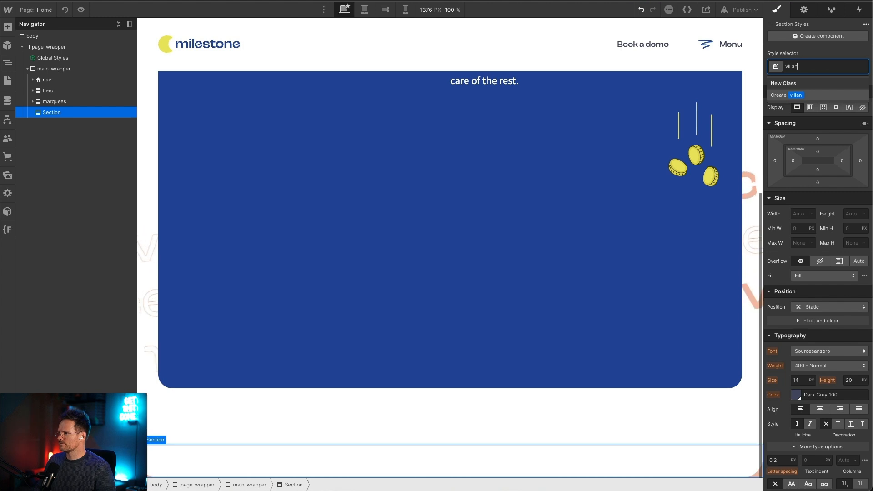
click(817, 98)
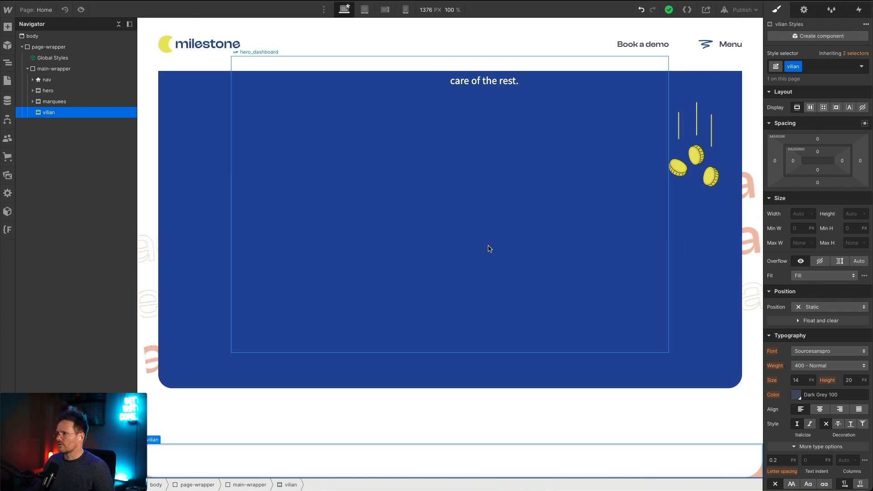
Step: Add a Div Block inside the vilian section and apply the existing class is-pad-tb-128
key(ctrl+k)
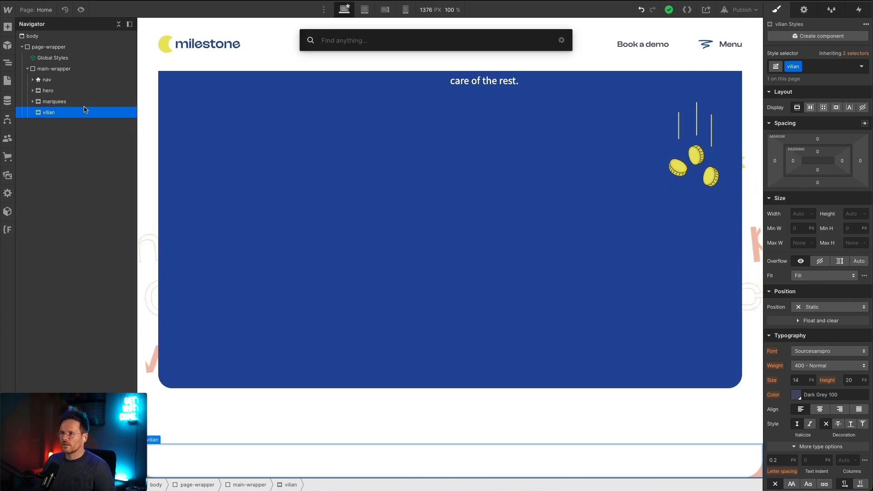
text(div)
key(Return)
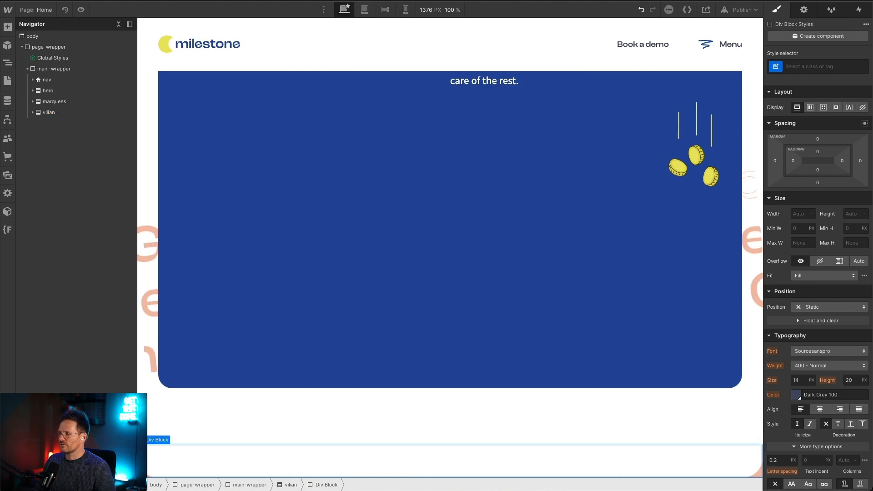
key(ctrl+Return)
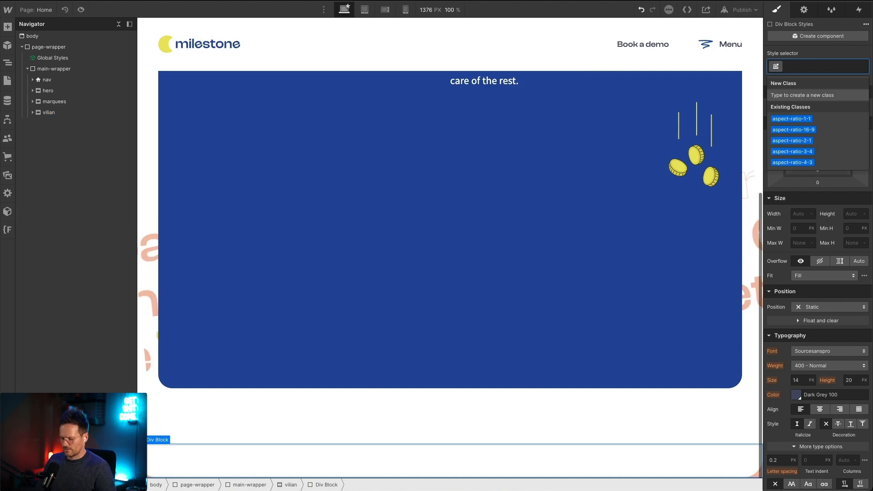
text(is-pad-tb)
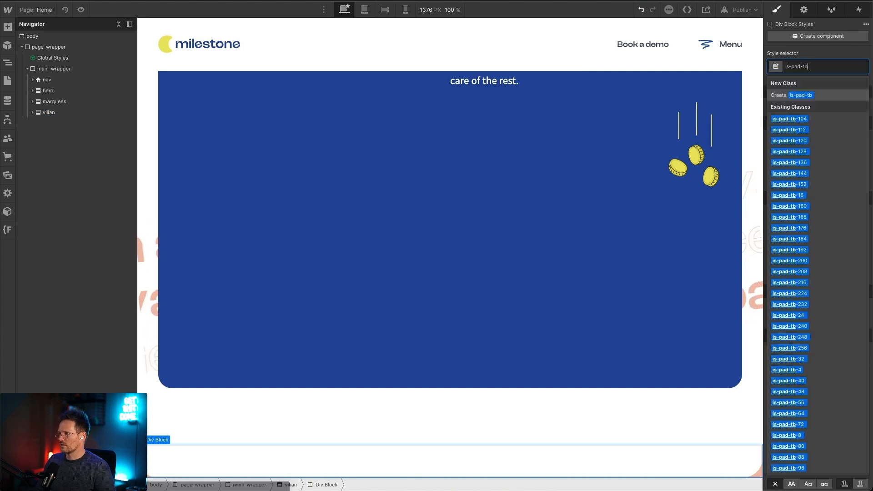
key(Down)
key(Down)
key(Down)
key(Down)
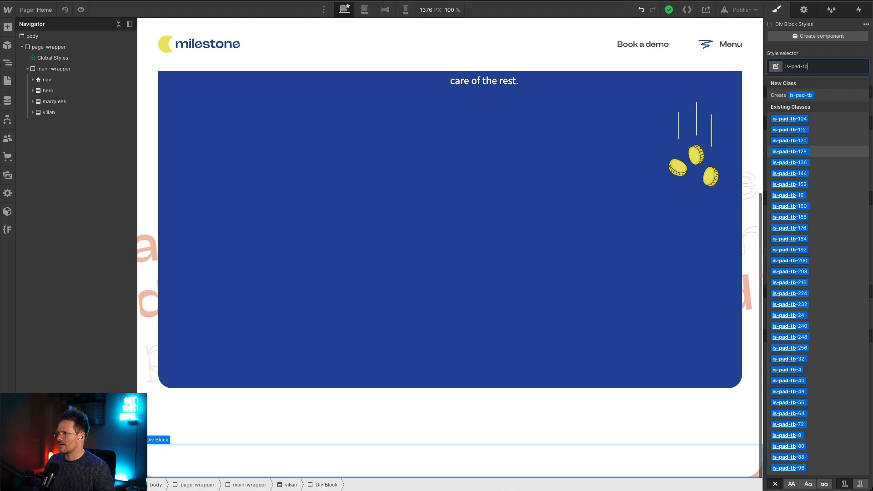
key(Return)
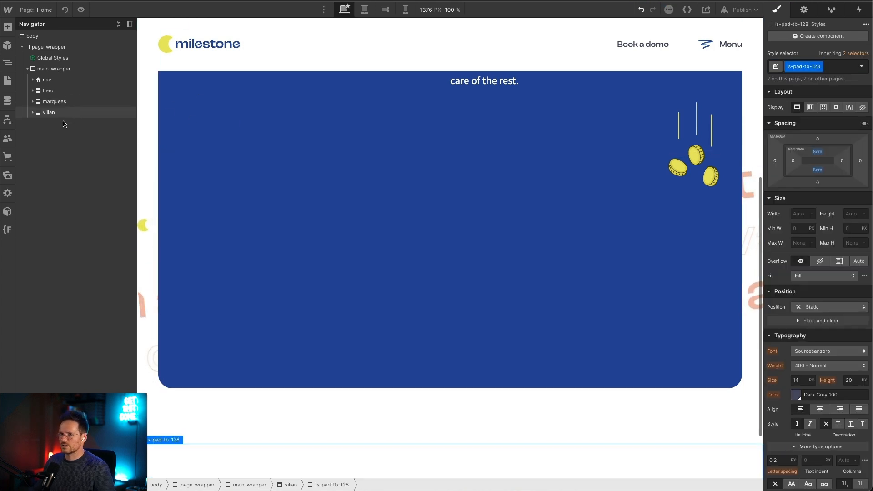
scroll(336, 238, down, 2)
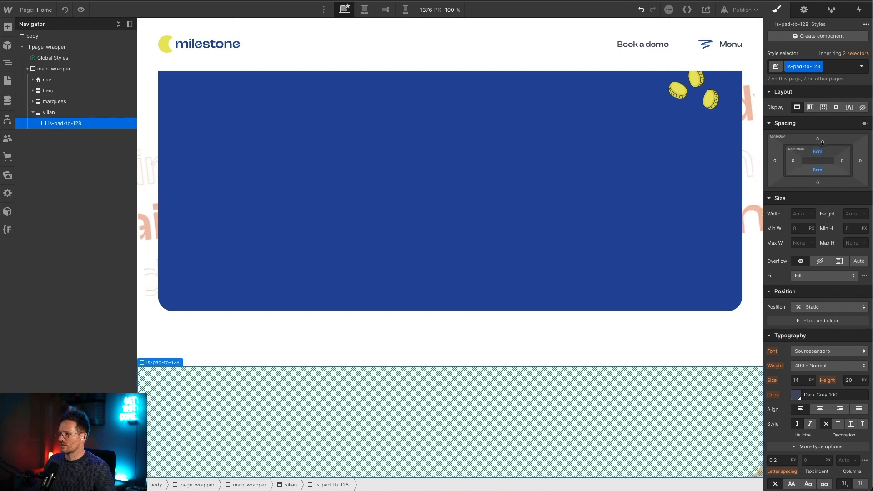
Step: Add a Container inside the is-pad-tb-128 block and apply the existing class container-col-12
key(ctrl+e)
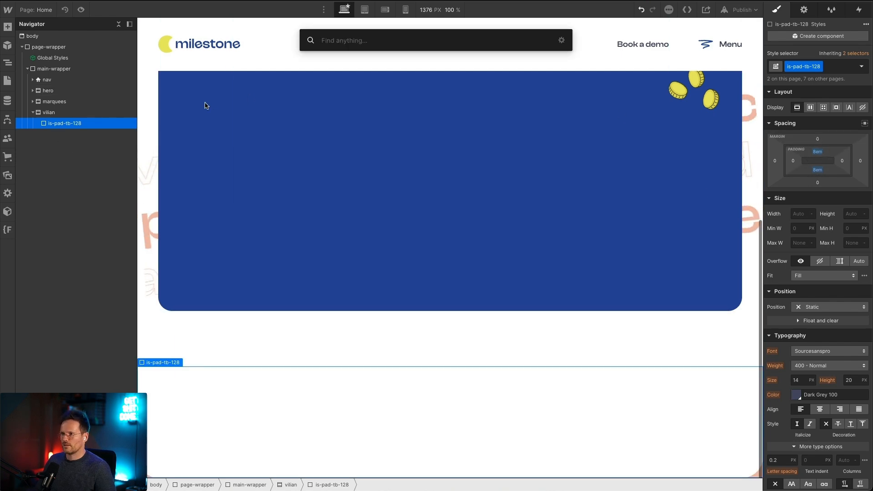
text(contai)
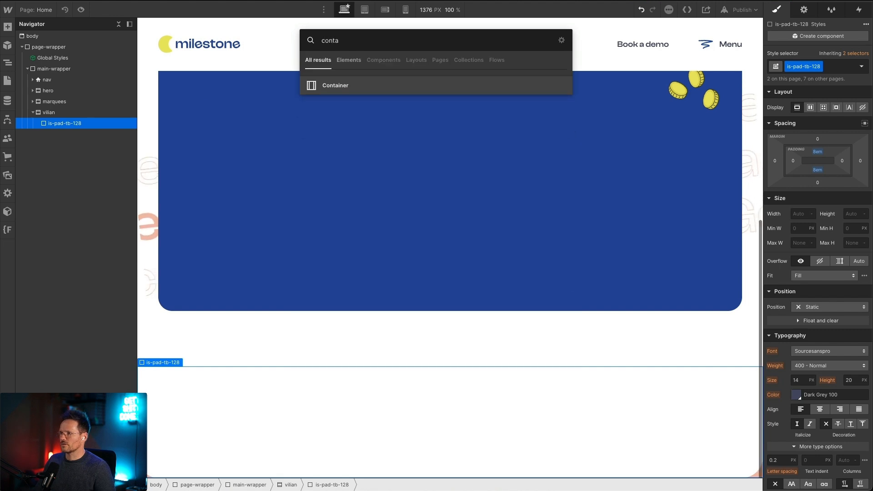
key(Return)
key(ctrl+Return)
text(container)
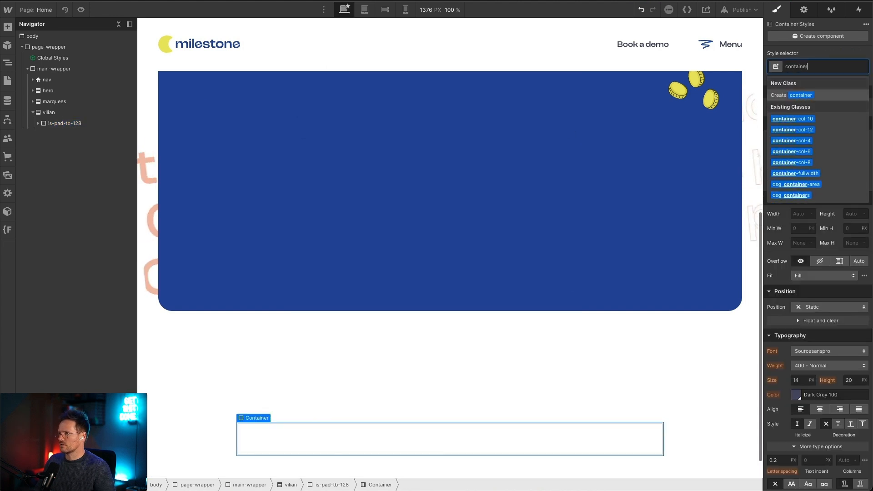
key(Return)
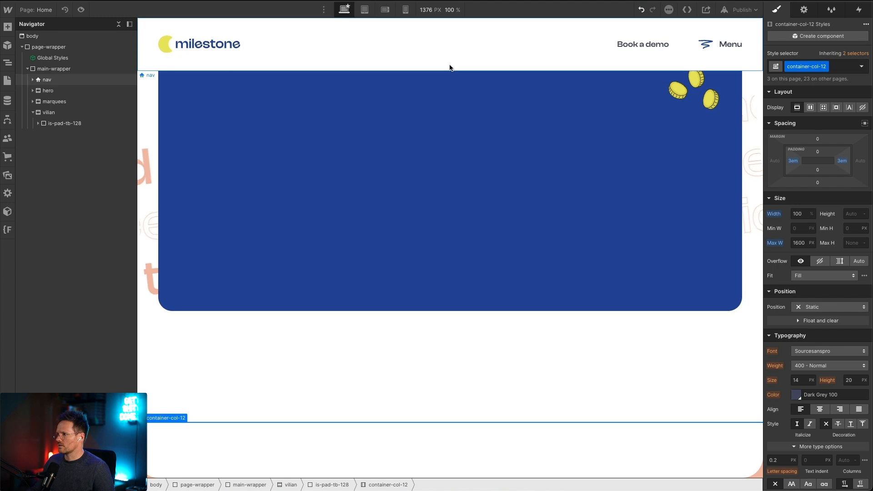
Step: Add a Div Block inside the container-col-12 container and give it the new class vilian_wrap
key(ctrl+e)
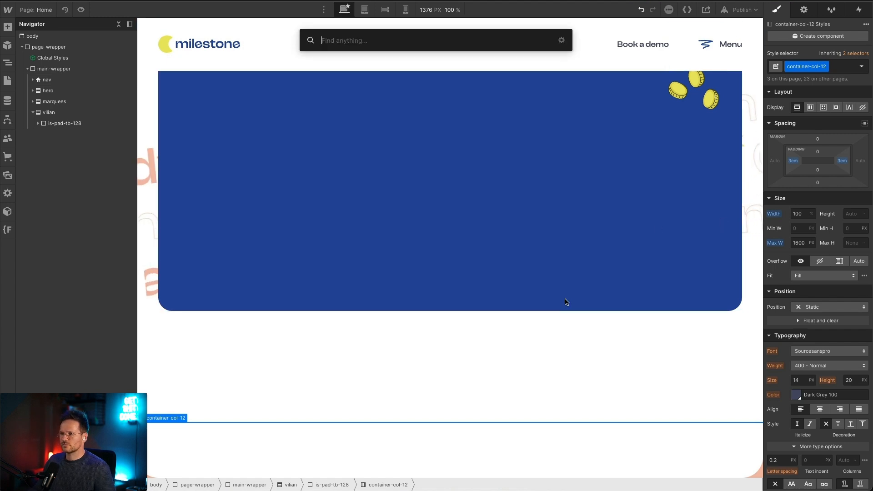
text(di)
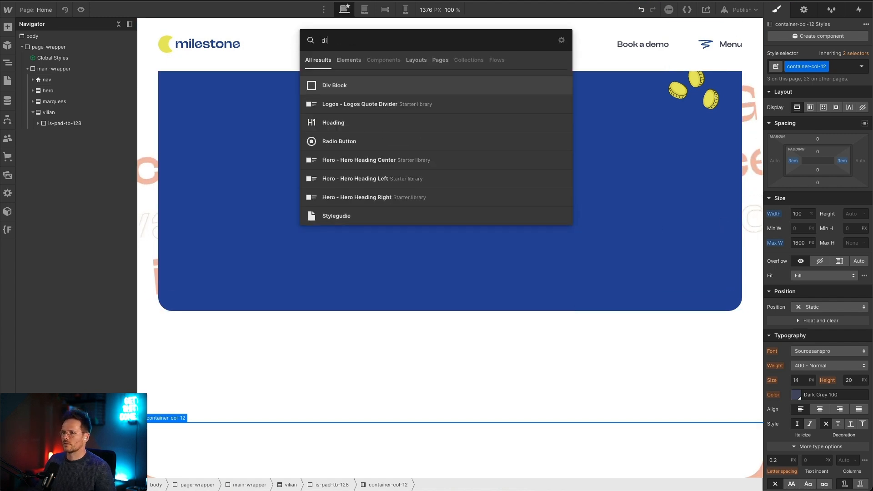
key(Return)
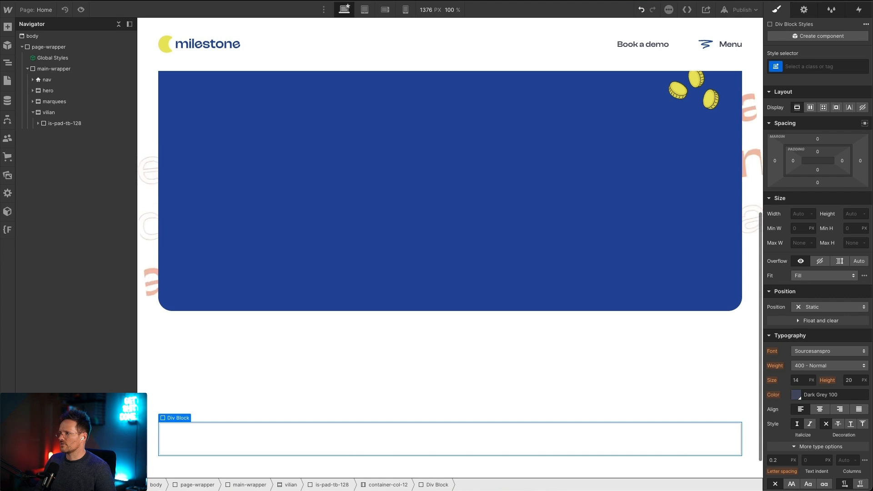
key(ctrl+Return)
text(vili)
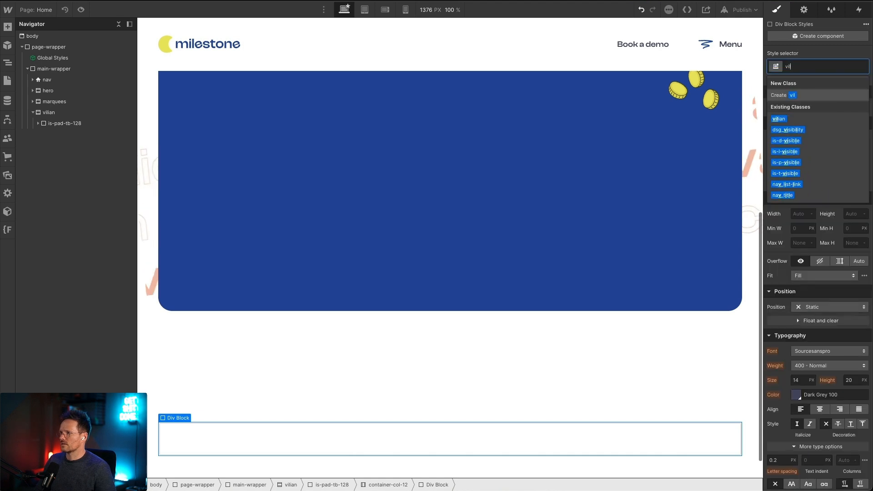
key(BackSpace)
key(BackSpace)
key(BackSpace)
key(BackSpace)
text(lian_)
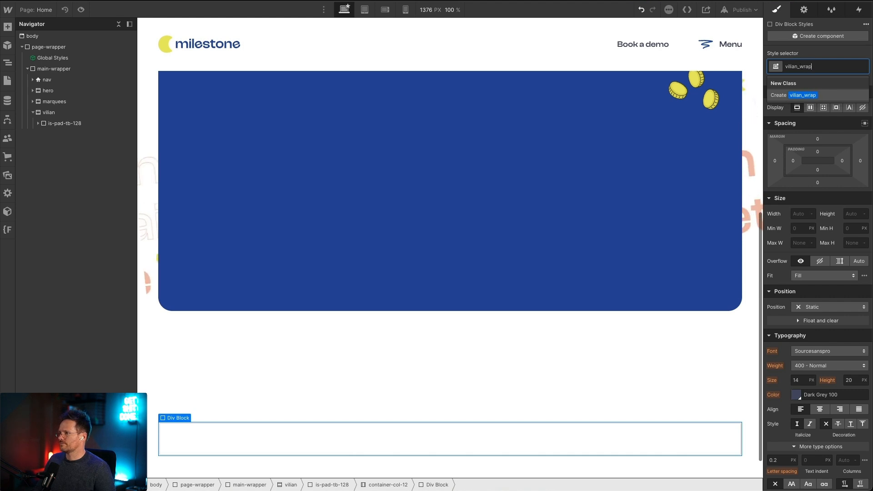
text(wrap)
key(Return)
Step: Set the vilian section's background color to the Creme 100 swatch
scroll(409, 312, down, 1)
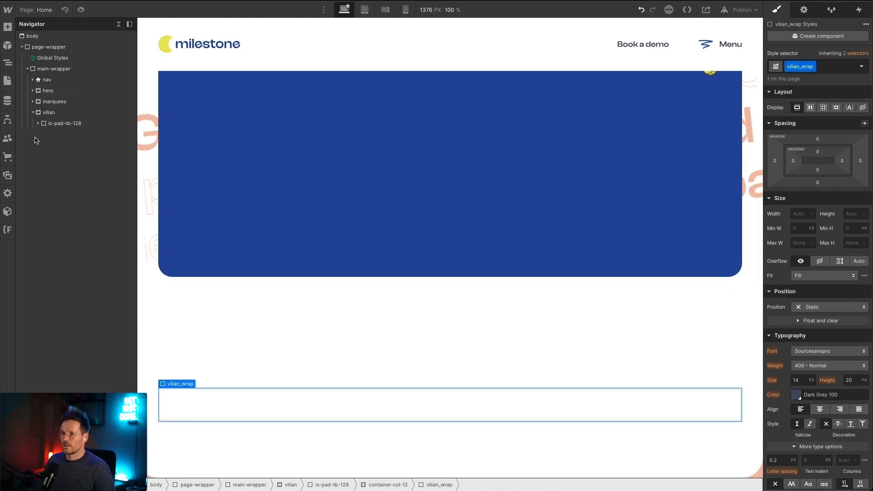
click(48, 112)
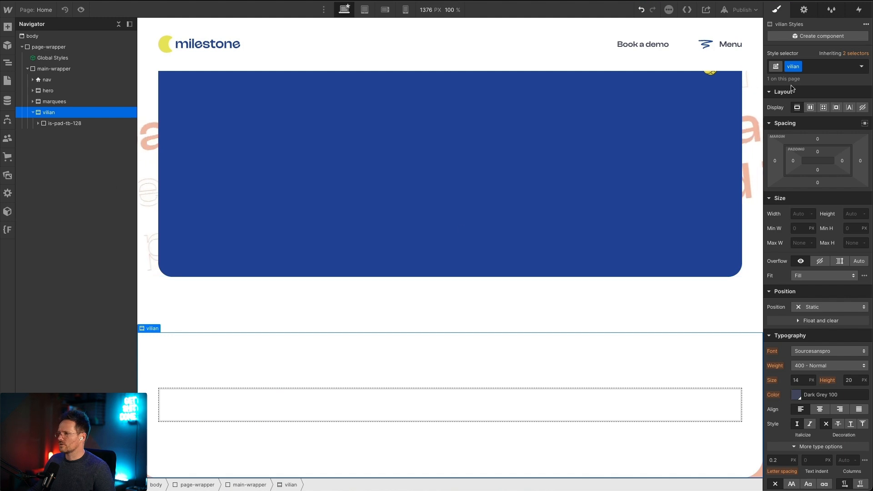
scroll(789, 291, down, 5)
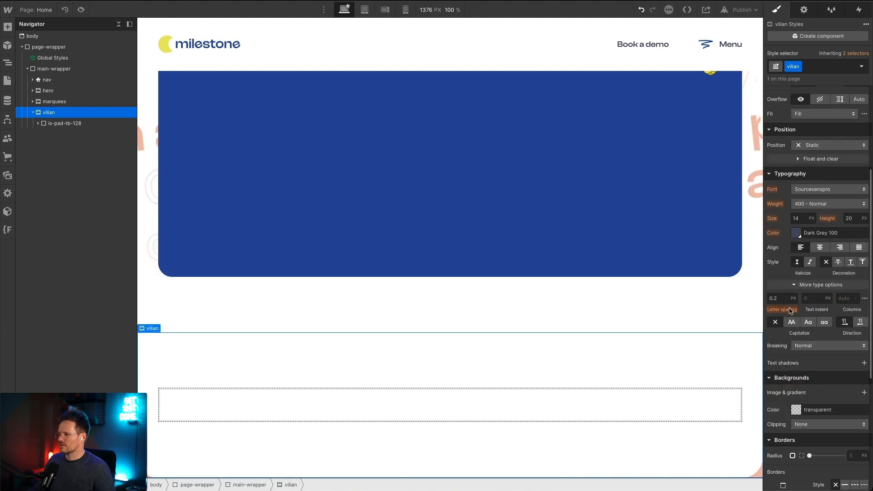
scroll(789, 311, down, 3)
click(796, 317)
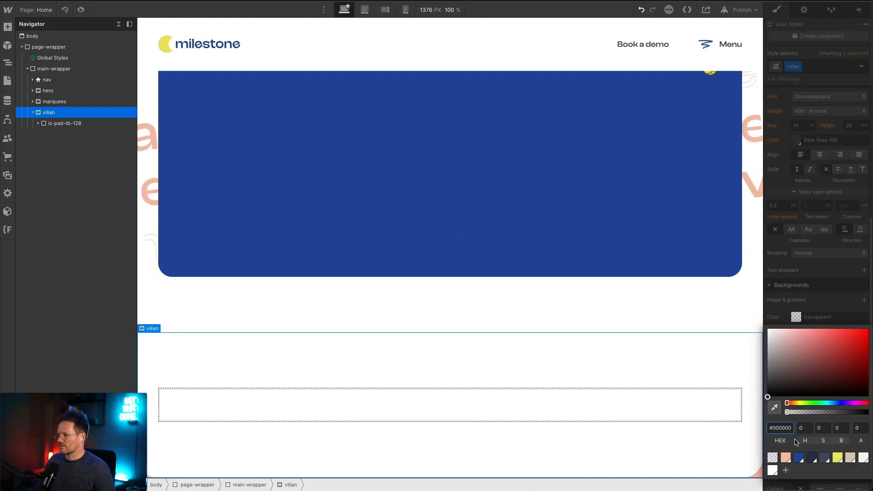
click(850, 456)
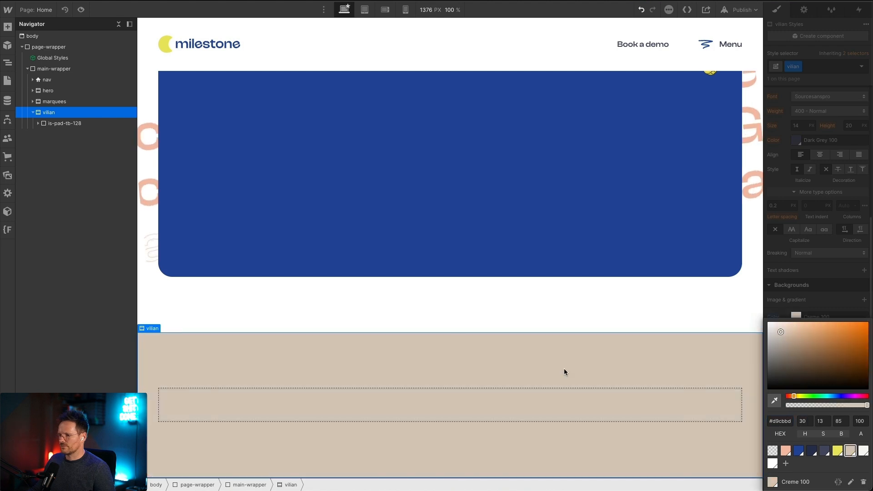
Step: Select the vilian_wrap block, and switch to Figma to inspect the "Creatives get paid when the job is done" headline
click(465, 391)
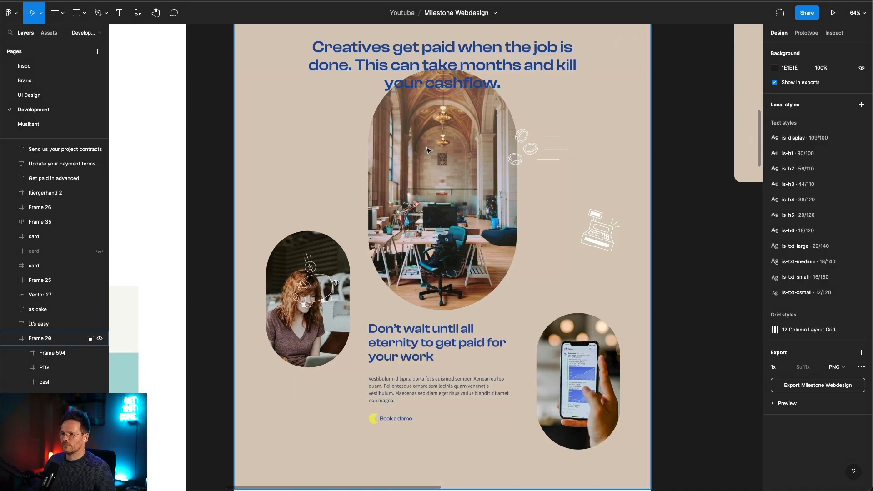
scroll(371, 142, up, 2)
click(351, 138)
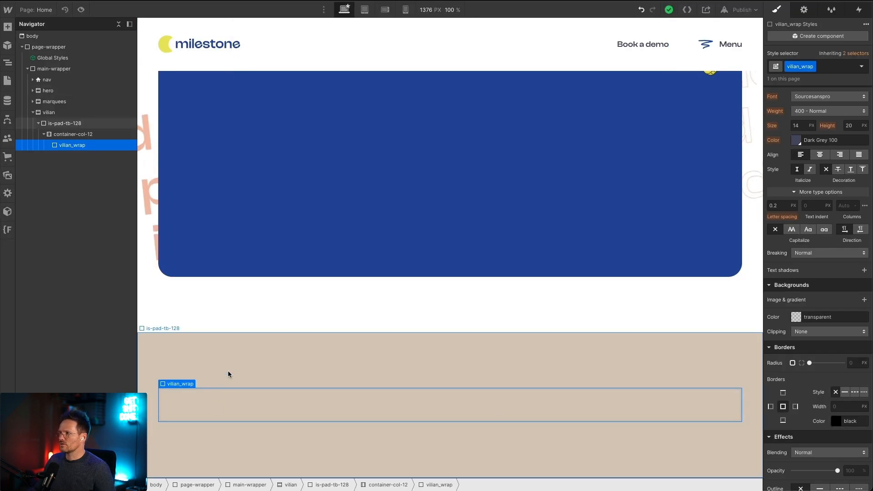
Step: In Webflow, add a Div Block inside vilian_wrap and give it the new class vilian_title-wrap
key(ctrl+k)
text(du)
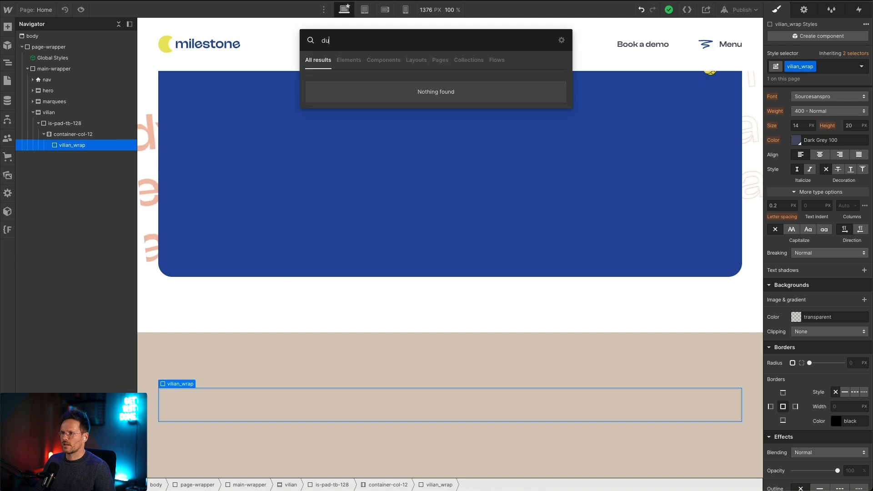
key(BackSpace)
text(u)
key(BackSpace)
text(iv)
key(Return)
key(ctrl+Return)
text(vilian_)
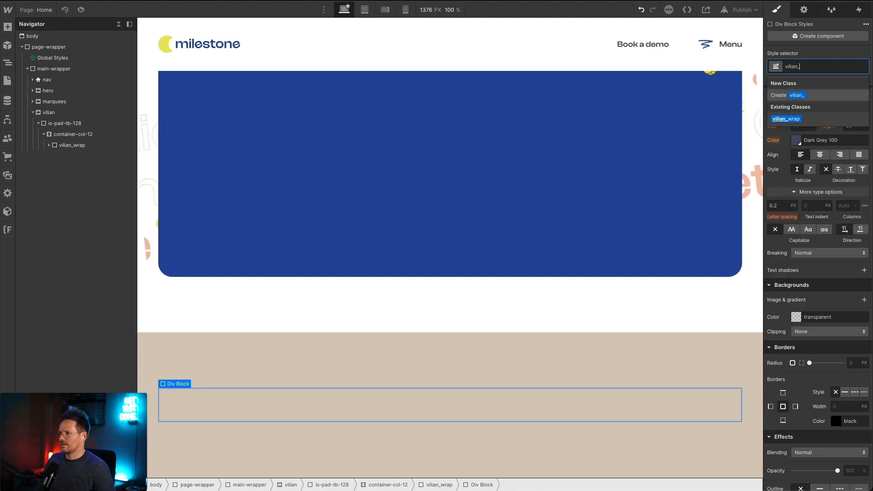
text(titlew)
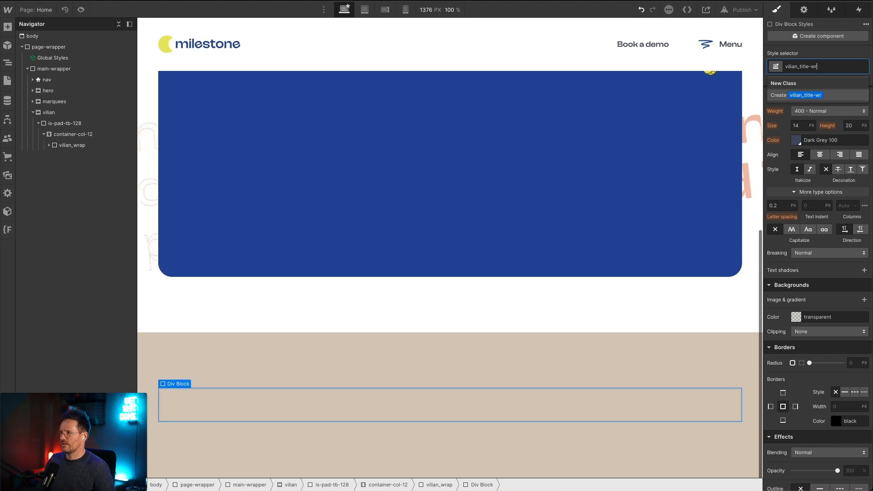
key(Return)
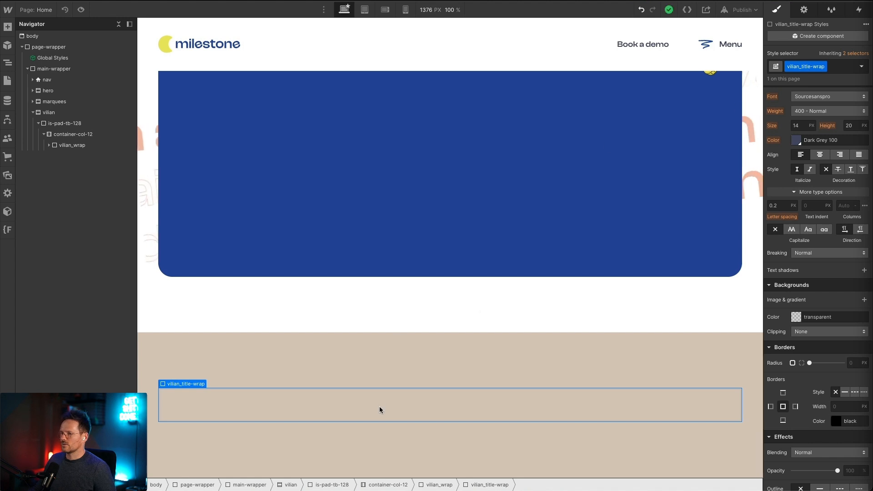
Step: Add an H2 Heading inside the vilian_title-wrap block and apply the existing class is-h2
key(ctrl+e)
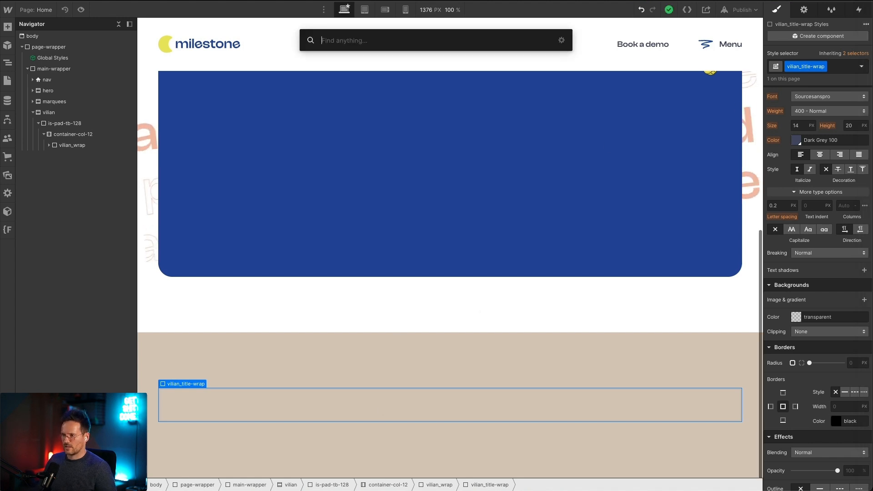
text(head)
key(Return)
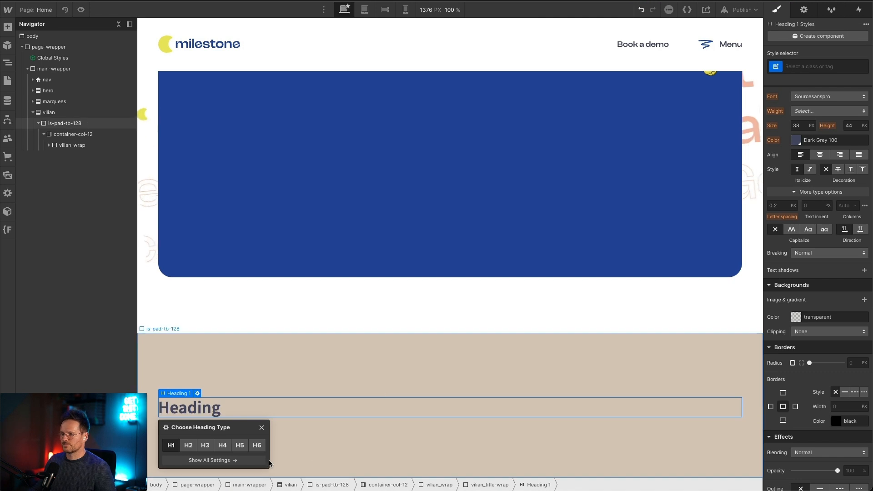
click(189, 445)
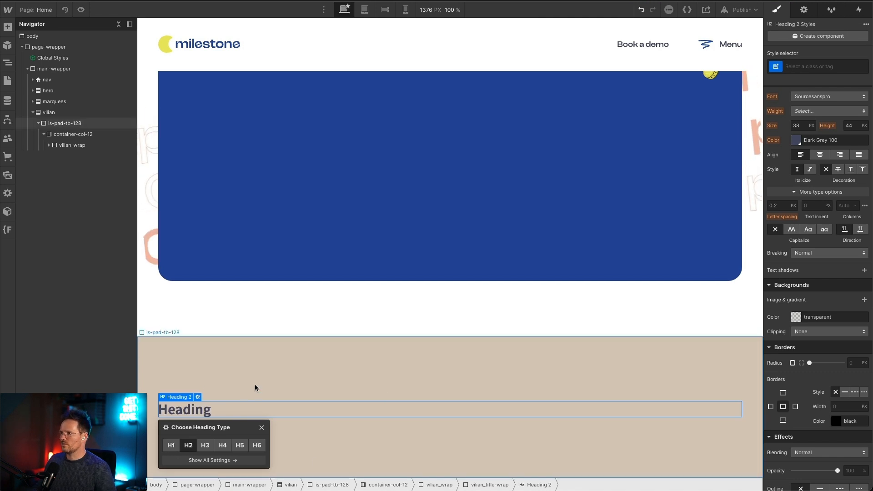
key(ctrl+Return)
text(h2)
key(Down)
key(Down)
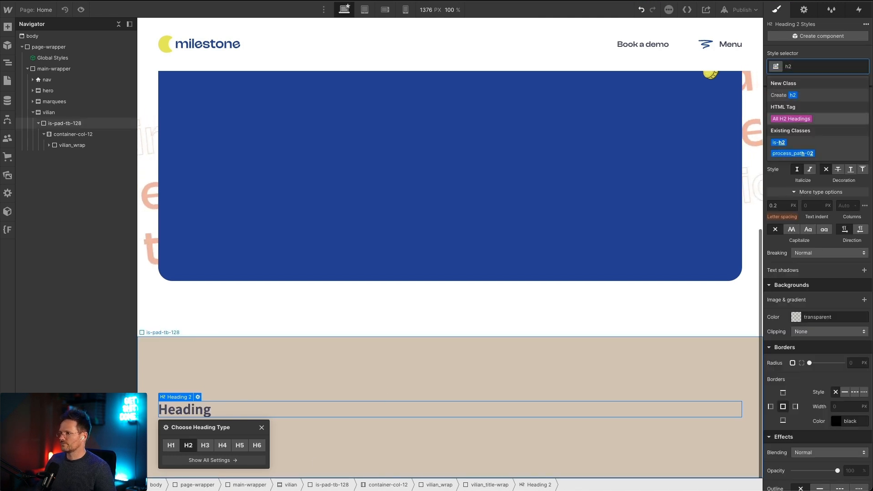
key(Return)
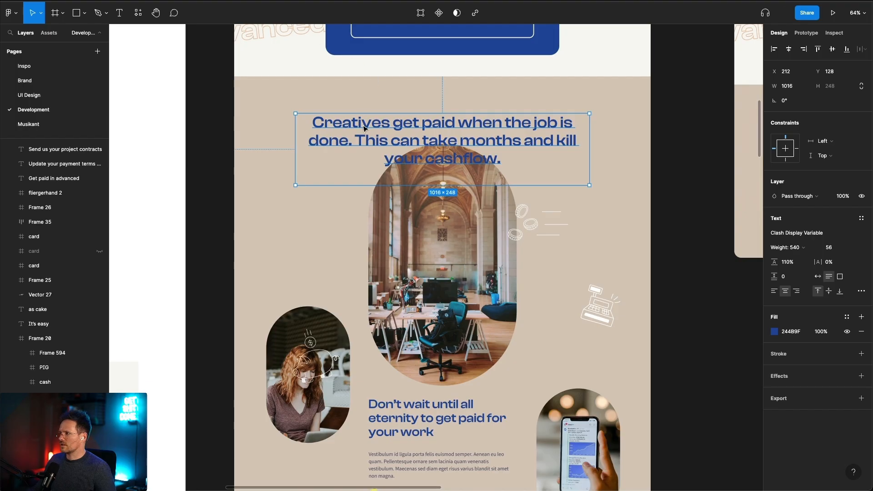
Step: Copy the "Creatives get paid when the job is done" headline text from Figma and replace the Webflow heading's placeholder text with it
double_click(497, 140)
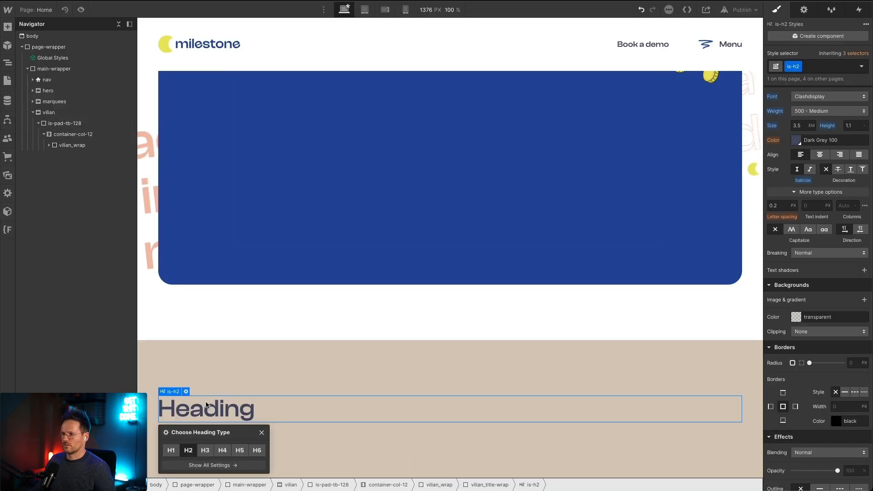
double_click(206, 402)
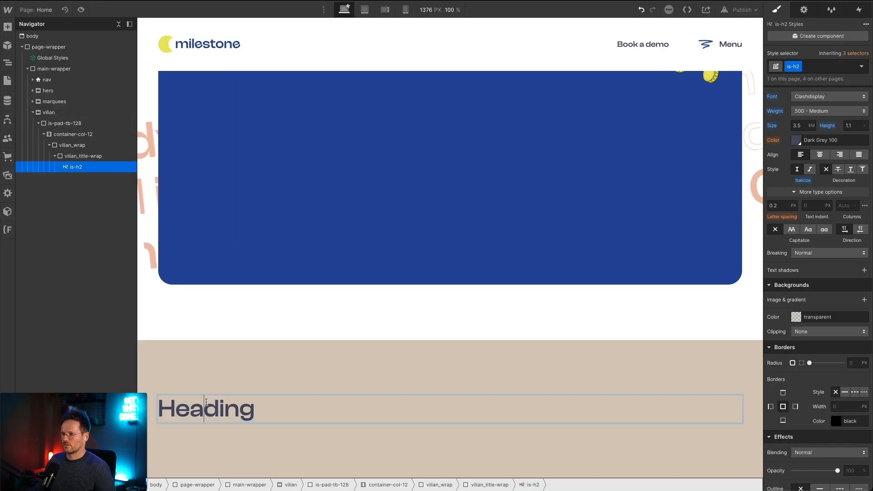
key(ctrl+a)
text(Creatives get paid when the job is done. This can take months and kill your cashflow.)
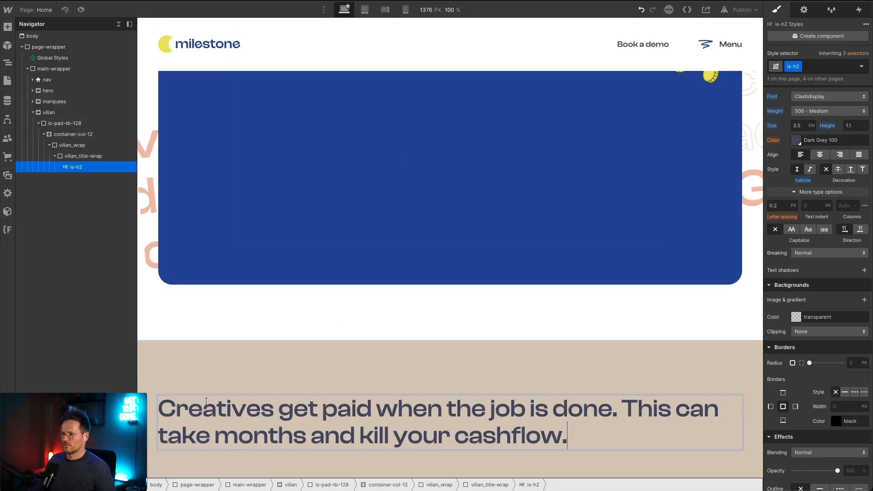
Step: Check the headline's color in Figma and set the vilian_title-wrap block's text color to the Light Blue 100 swatch in Webflow
click(99, 157)
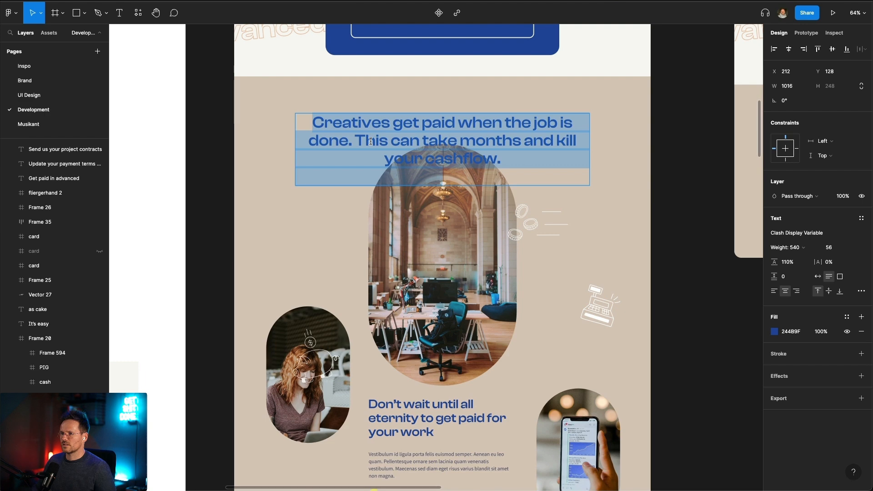
key(super+Tab)
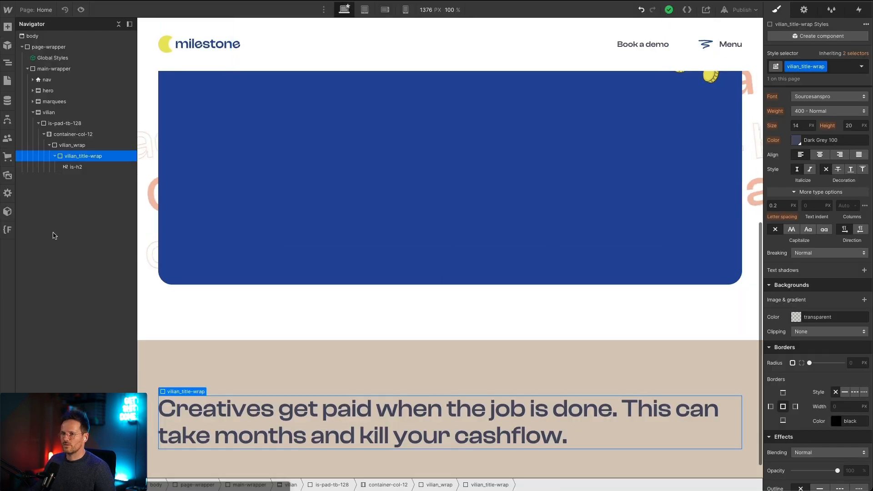
click(76, 168)
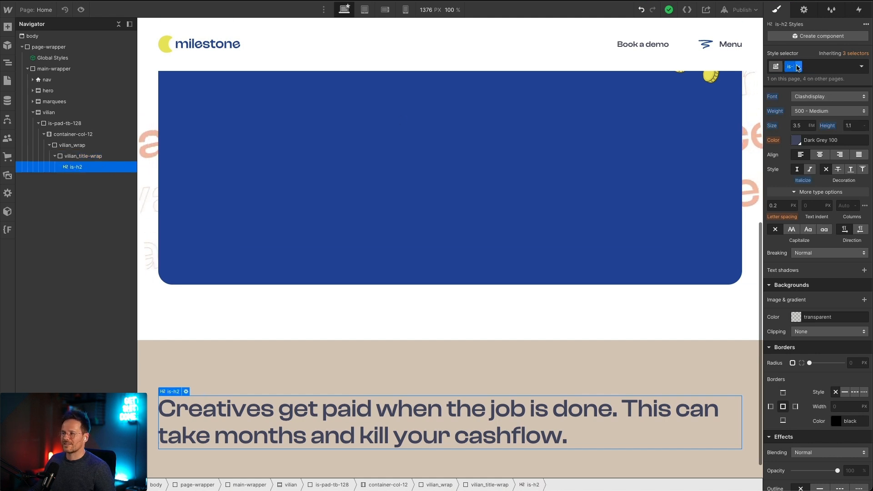
click(85, 155)
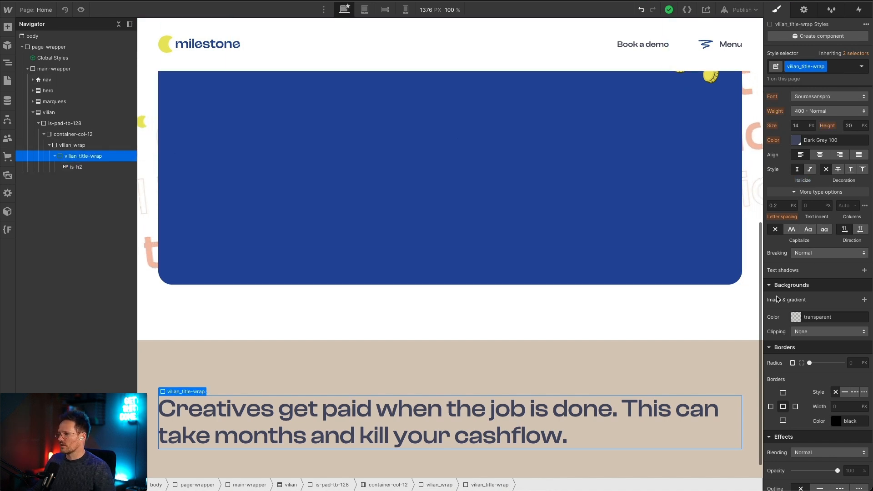
click(796, 141)
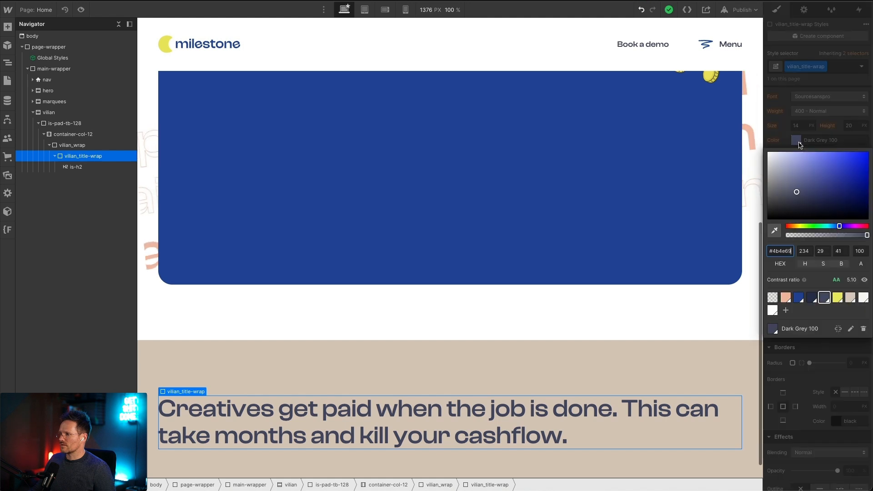
click(798, 299)
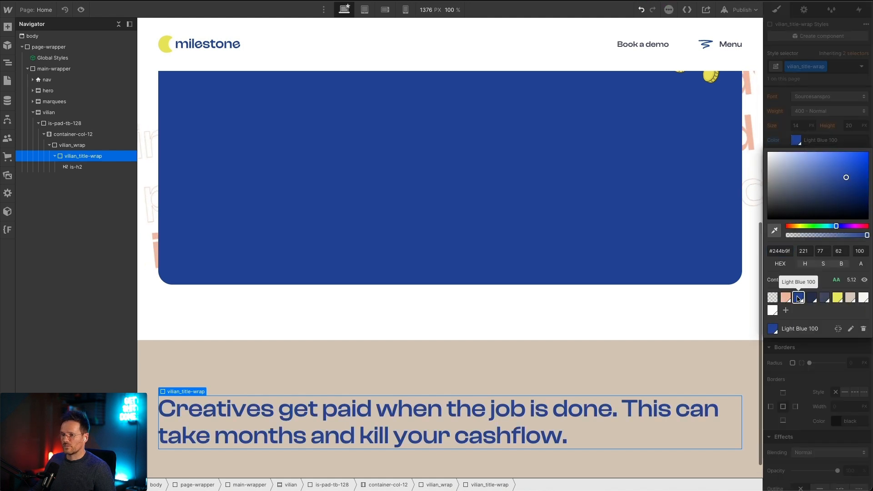
click(783, 129)
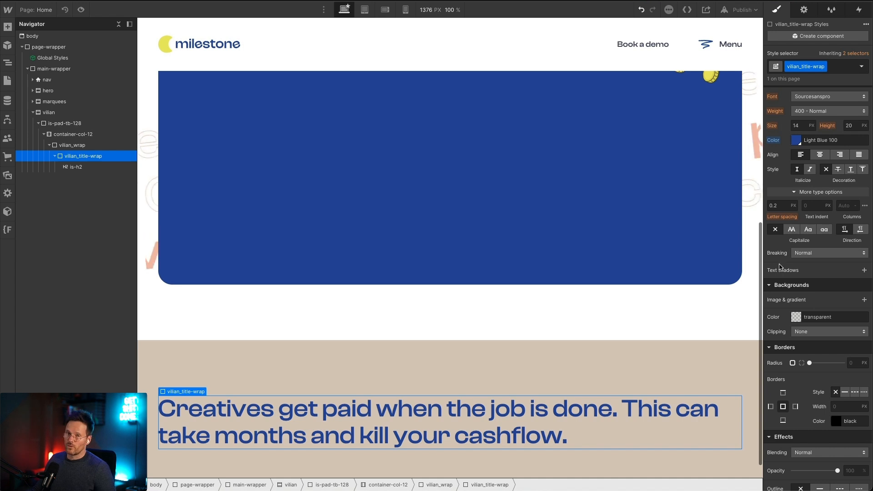
Step: Center-align the text in the vilian_title-wrap block and switch to Figma to compare it with the designed headline
scroll(779, 263, up, 6)
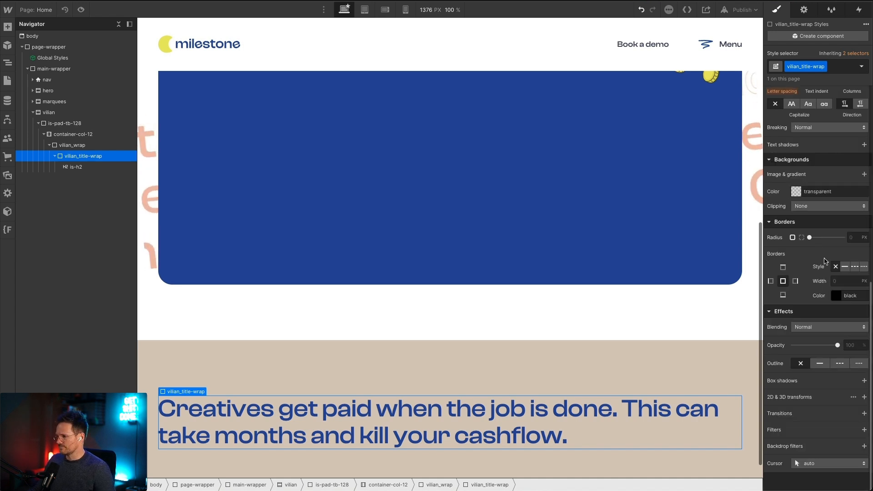
scroll(813, 318, down, 3)
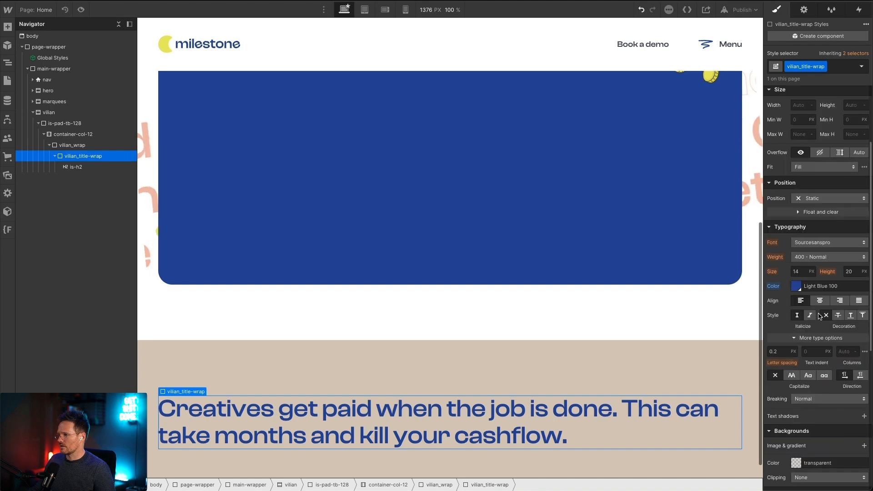
click(820, 300)
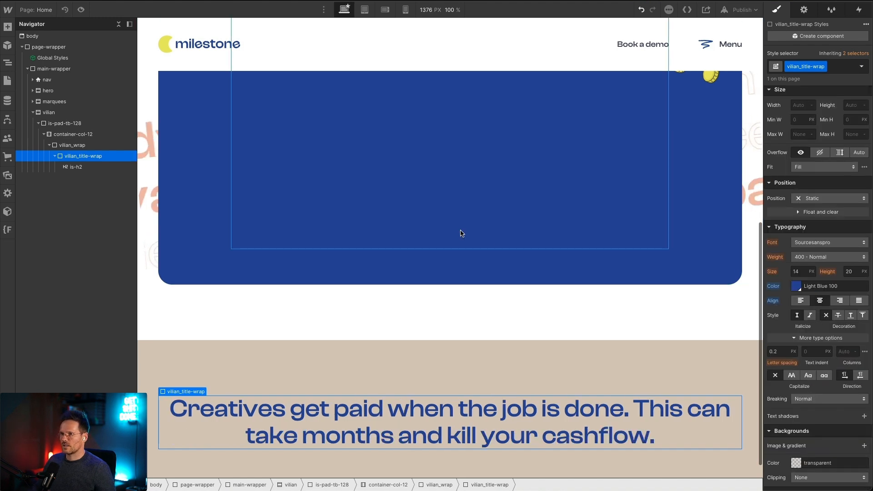
key(super+Tab)
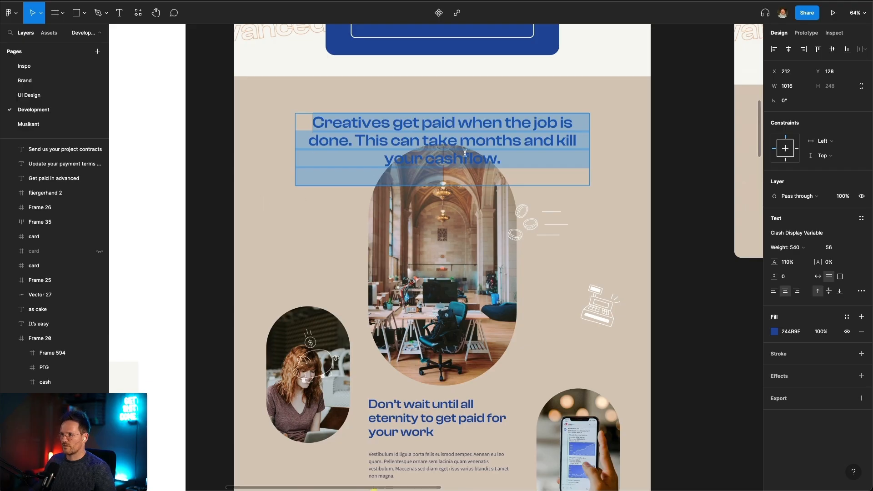
Step: Set the vilian_title-wrap block's maximum width in Webflow to 57 EM, comparing the headline's line breaks with the Figma design
key(super+Tab)
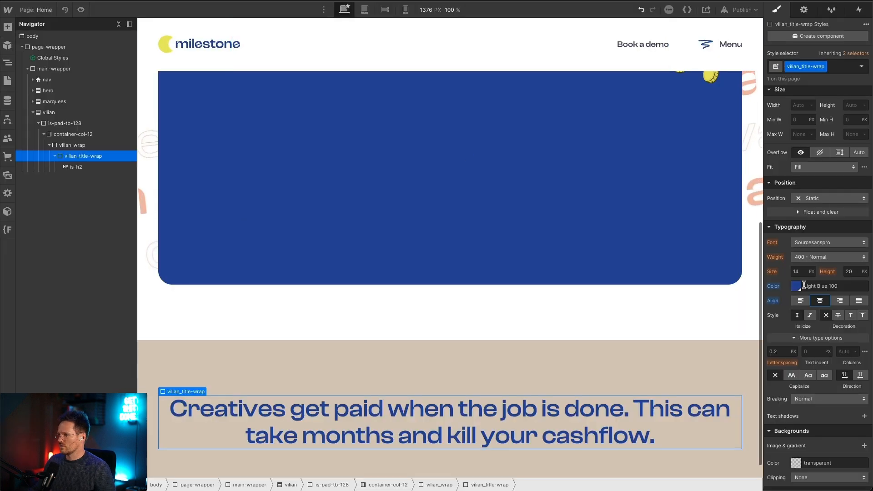
click(801, 243)
text(40em)
key(Return)
key(Up)
key(Up)
key(Up)
key(Up)
key(Up)
key(Up)
key(Up)
key(Up)
key(Up)
key(Up)
key(Up)
key(Up)
key(Up)
key(Up)
key(Up)
key(Up)
key(Up)
key(Down)
key(super+Tab)
key(super+Tab)
key(Up)
key(super+Tab)
key(super+Tab)
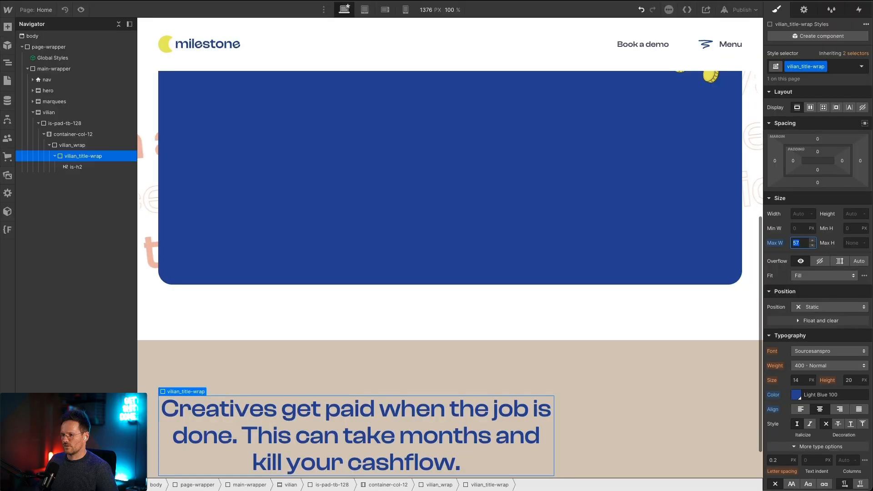
Step: Make the vilian_wrap block a vertical flex layout and align its children to the center
click(48, 147)
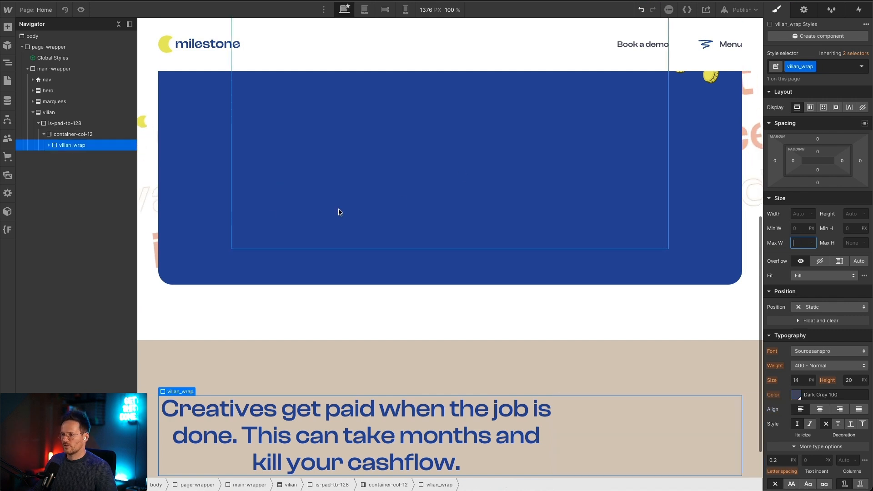
click(809, 108)
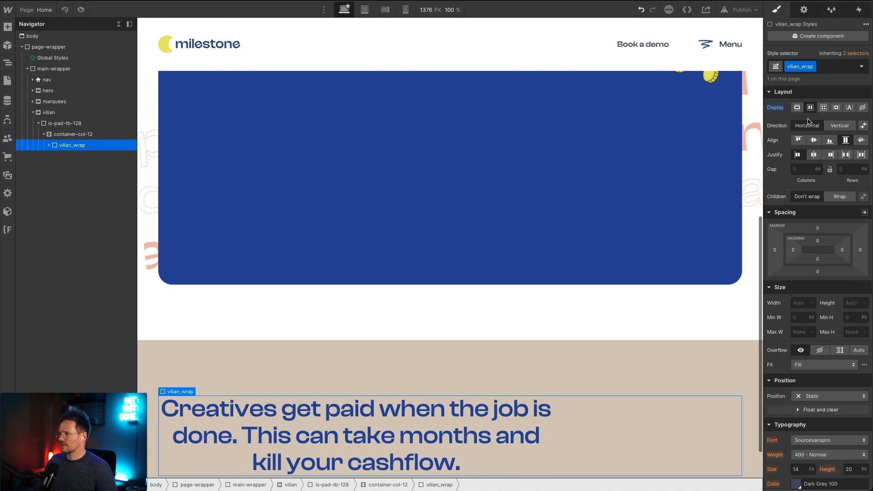
click(844, 140)
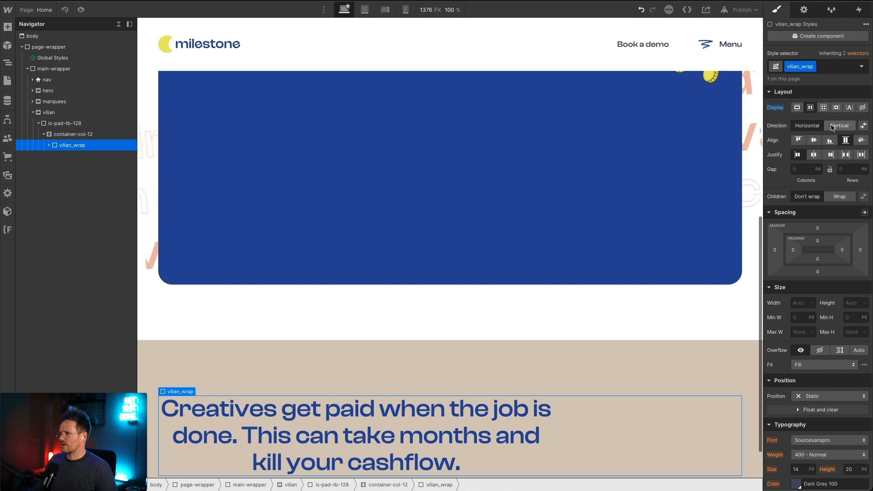
click(839, 126)
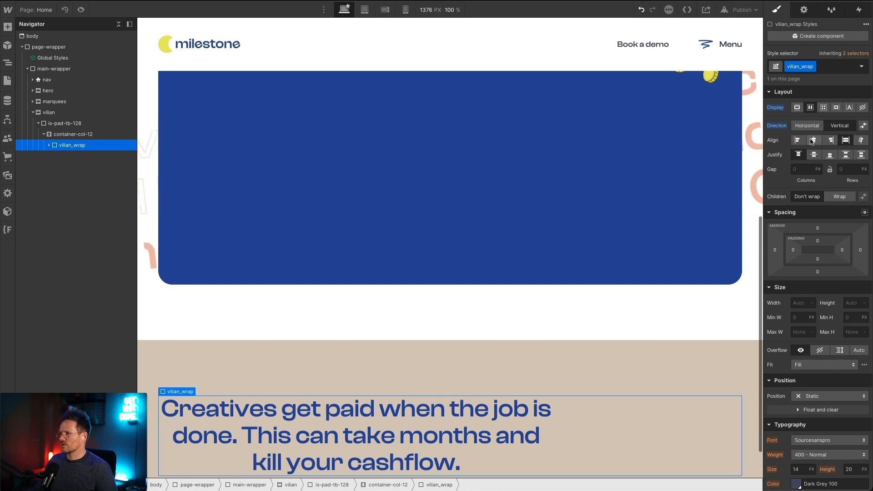
click(814, 140)
scroll(548, 232, down, 1)
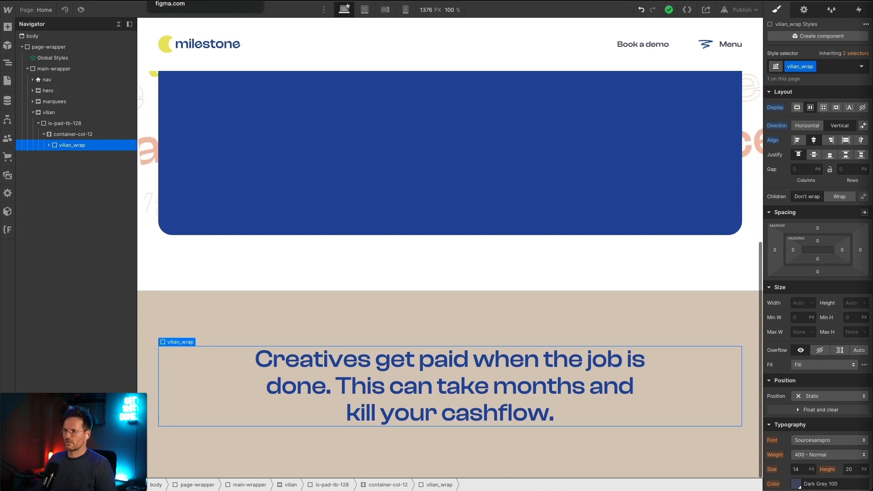
Step: Check the layout below the headline in Figma and add a Grid element inside container-col-12 in Webflow
click(182, 1)
key(Escape)
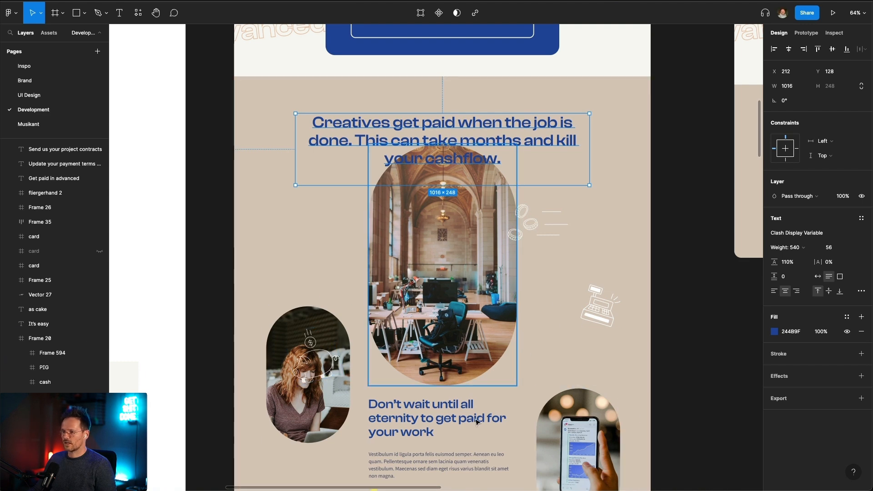
key(super+Tab)
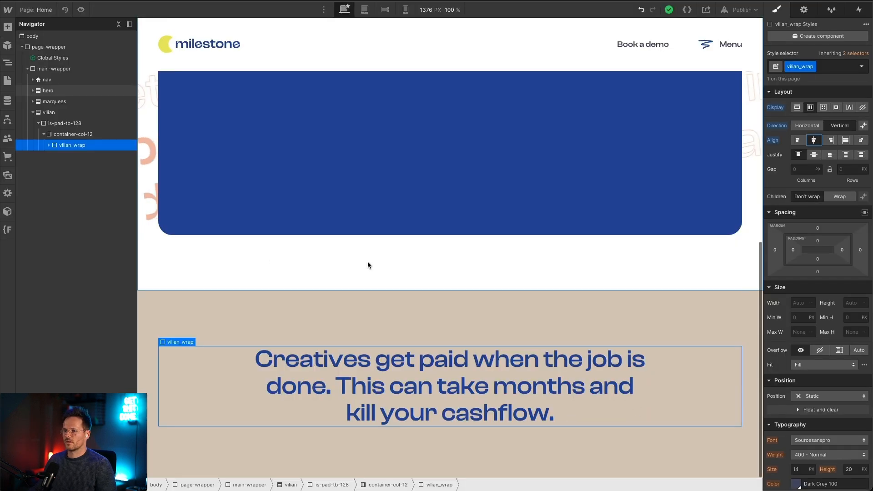
click(62, 134)
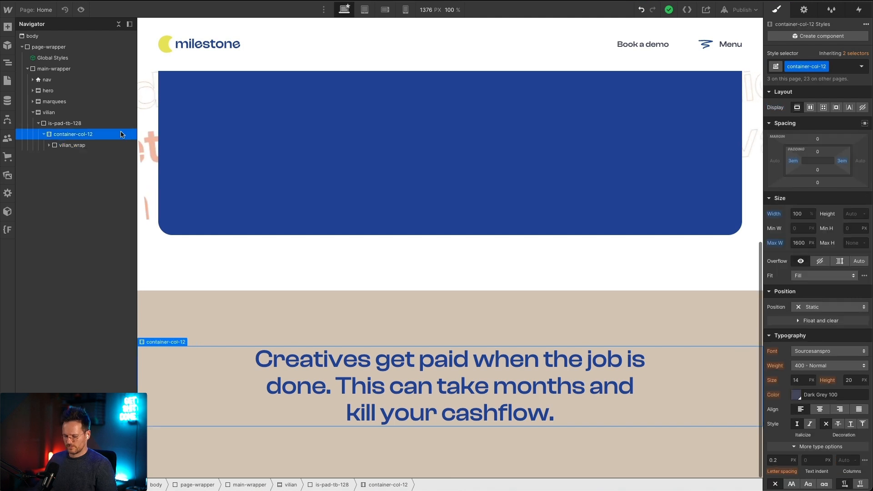
key(super+e)
text(grid)
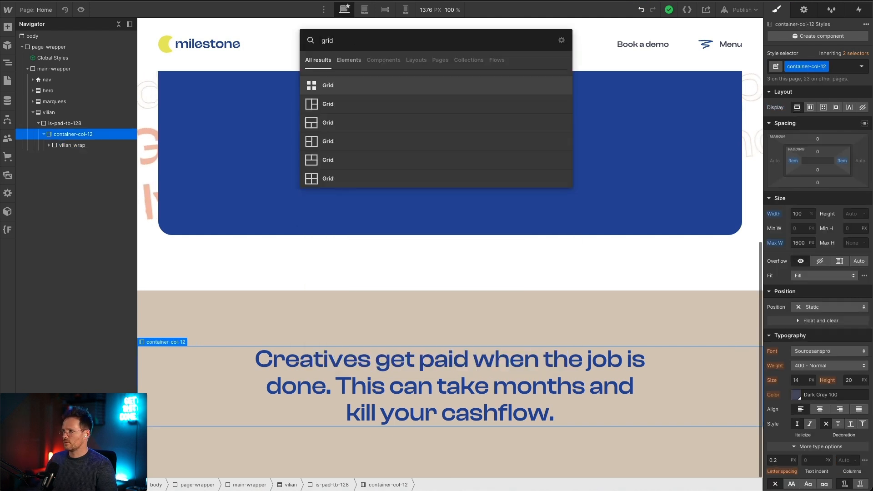
key(Return)
Step: Give the new Grid element the class vilian_grid
key(super+Return)
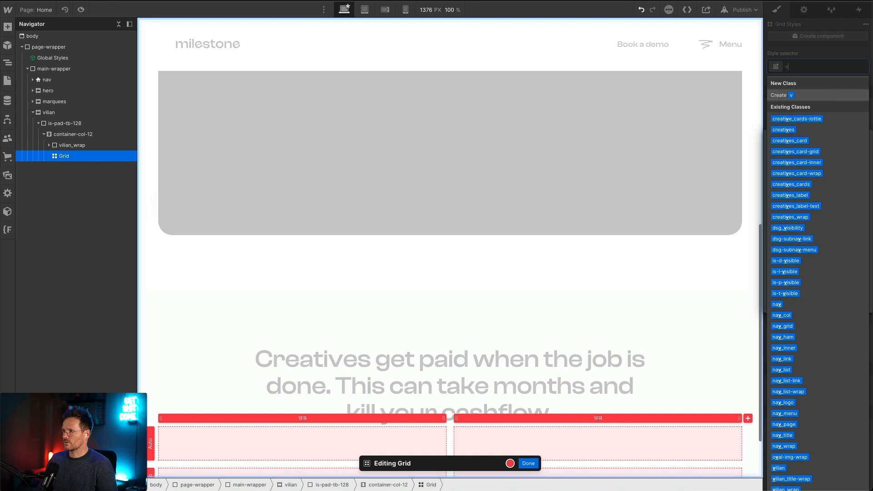
text(vili)
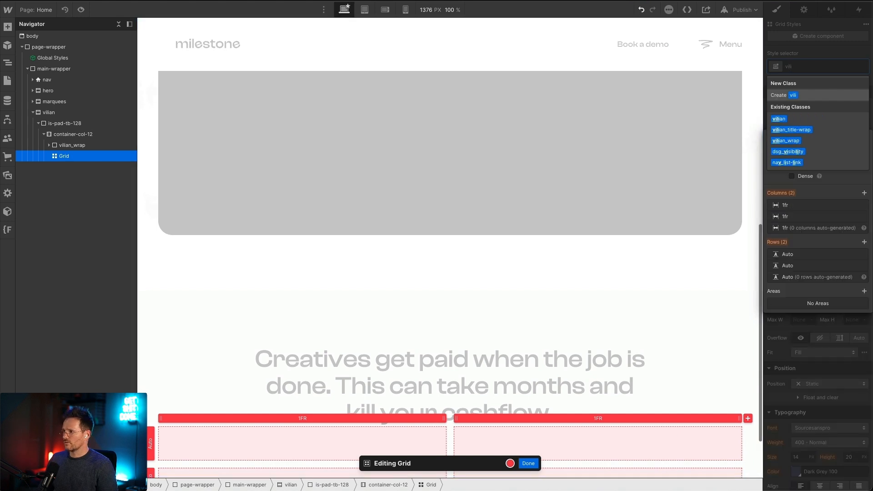
text(an_g)
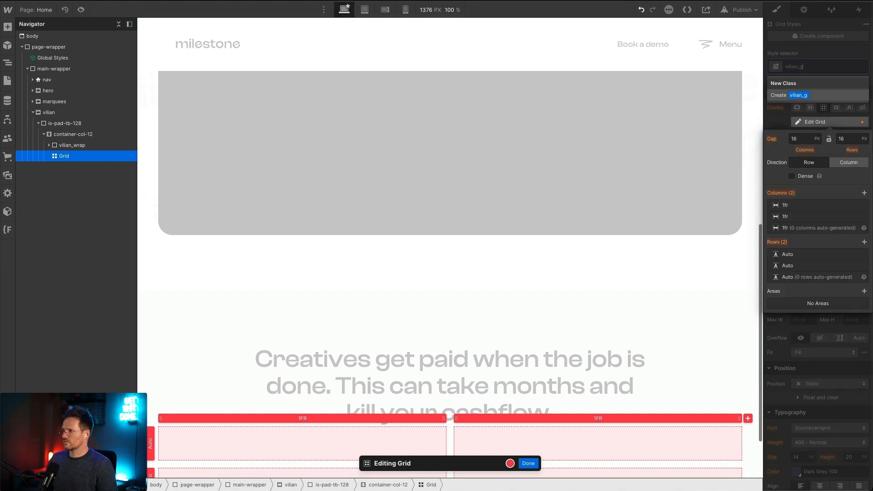
text(rid)
key(Return)
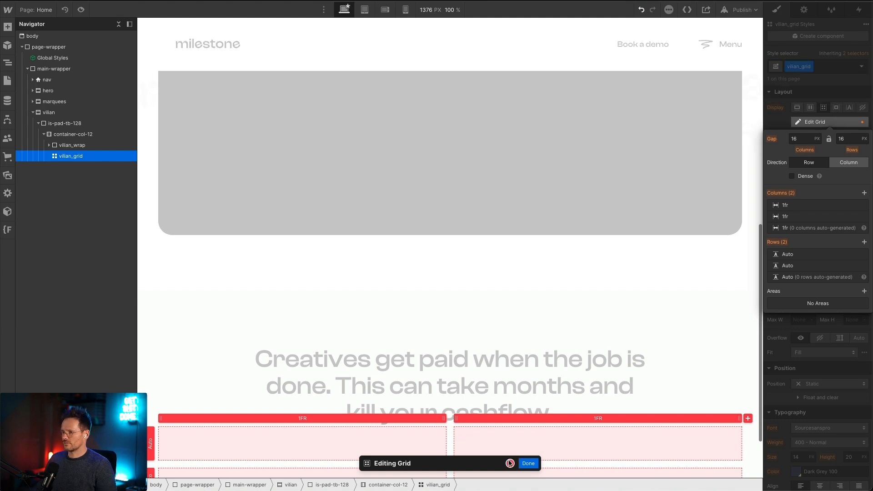
Step: Add a third column to vilian_grid and set the first and third columns to 0.75fr
scroll(591, 281, down, 3)
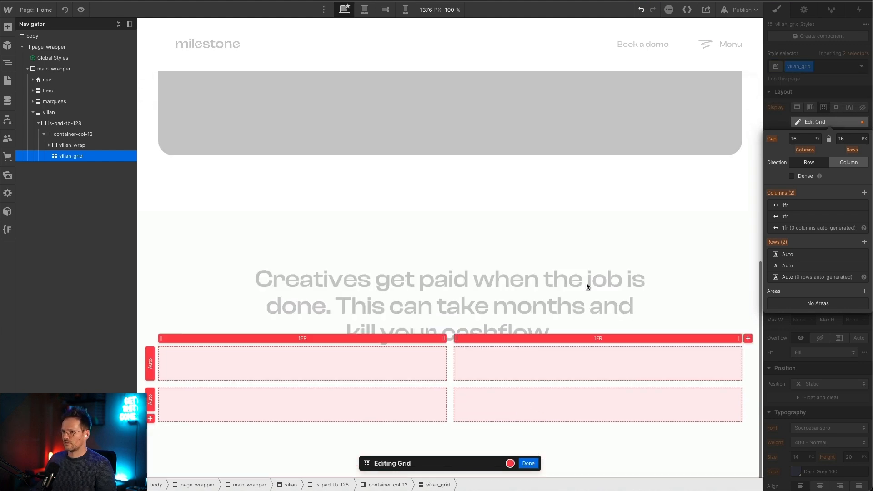
click(748, 338)
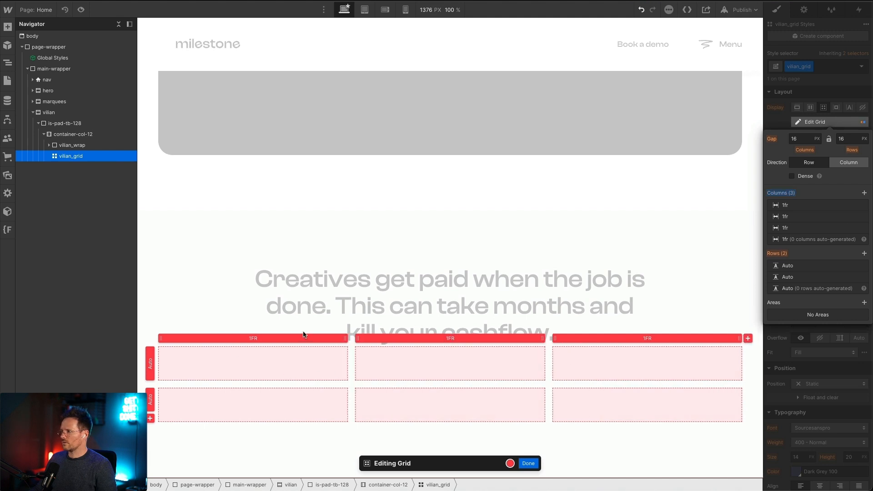
click(252, 338)
text(0,75)
key(Return)
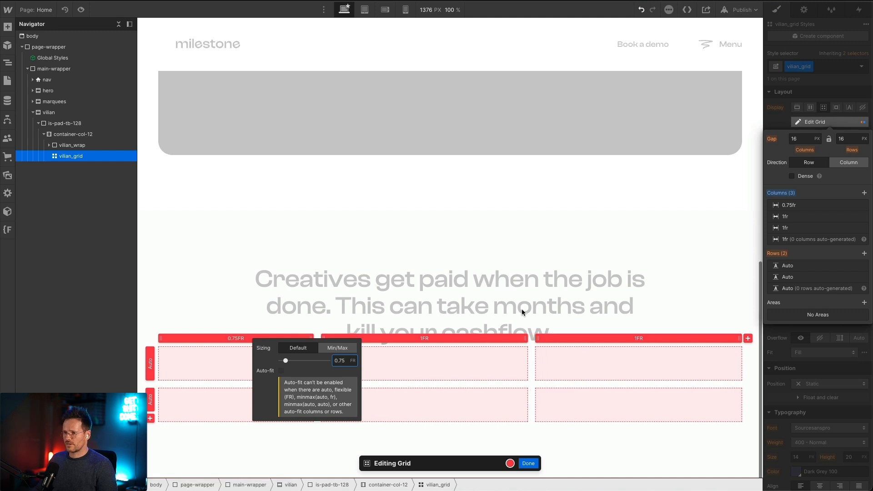
click(647, 341)
text(0)
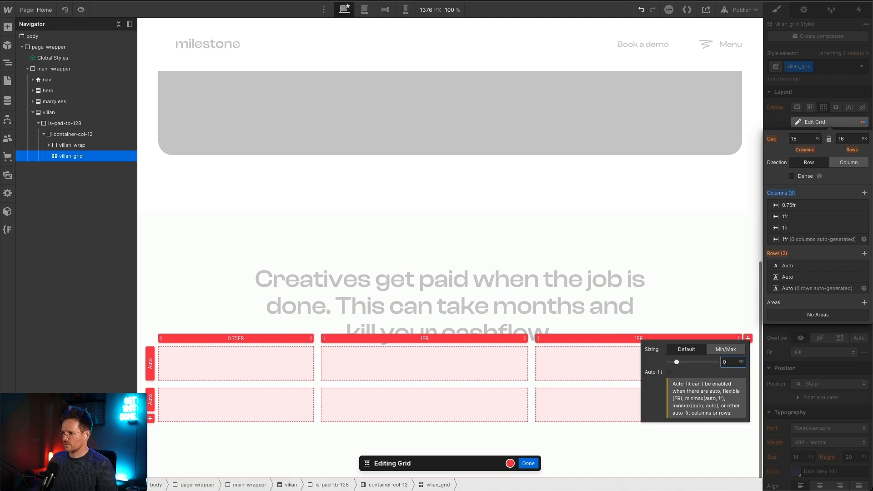
text(,75)
key(Return)
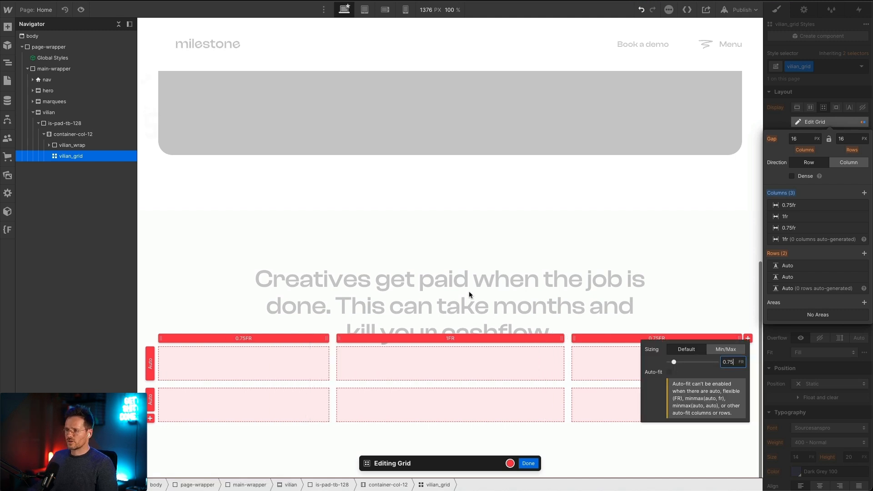
click(448, 338)
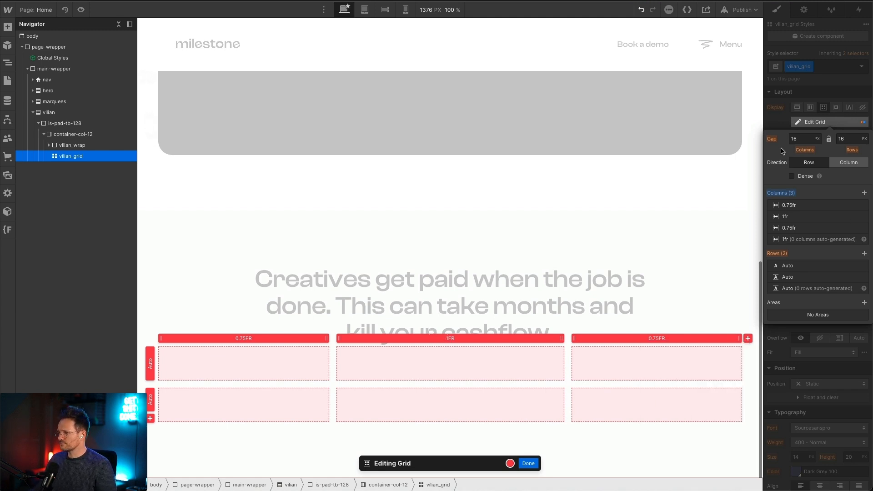
click(796, 139)
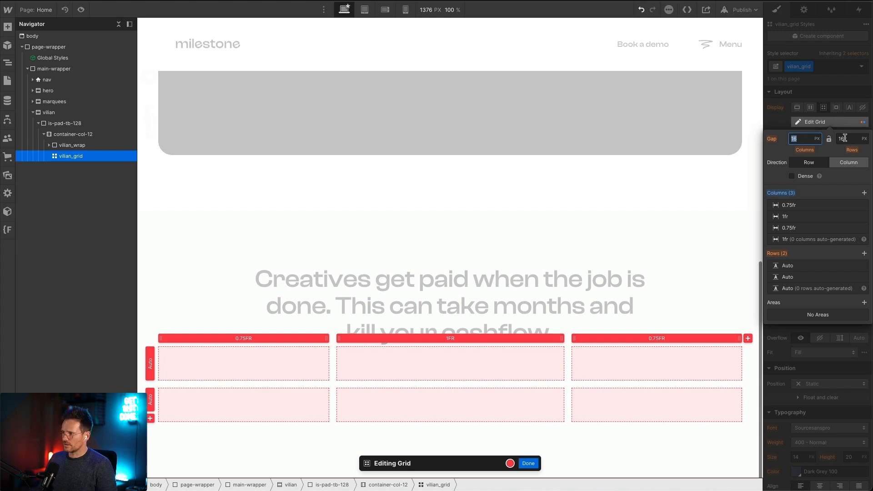
text(3em)
key(Tab)
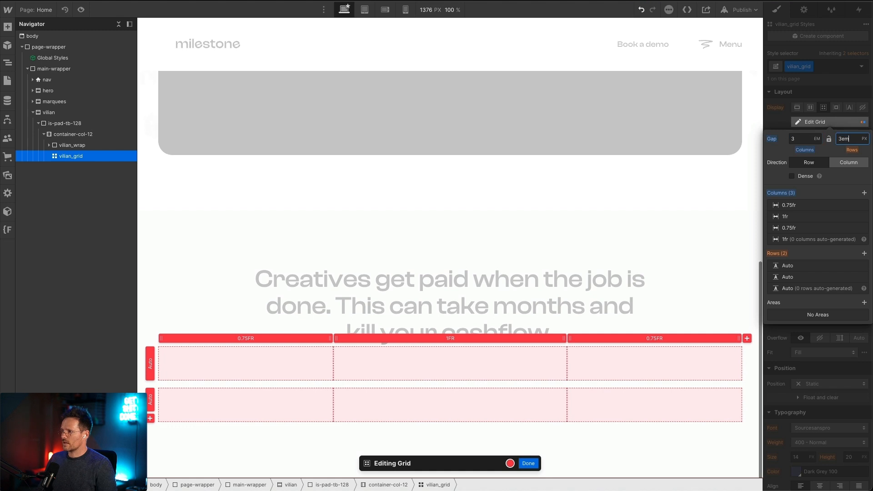
key(Return)
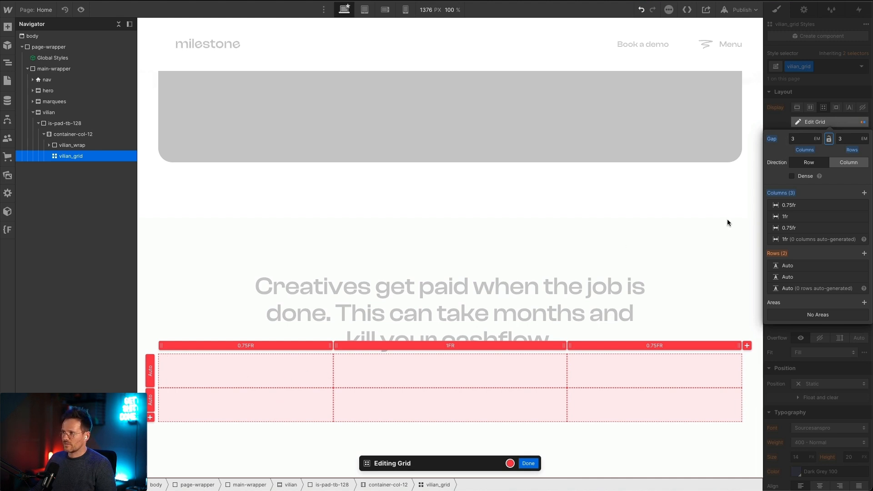
alt+click(809, 151)
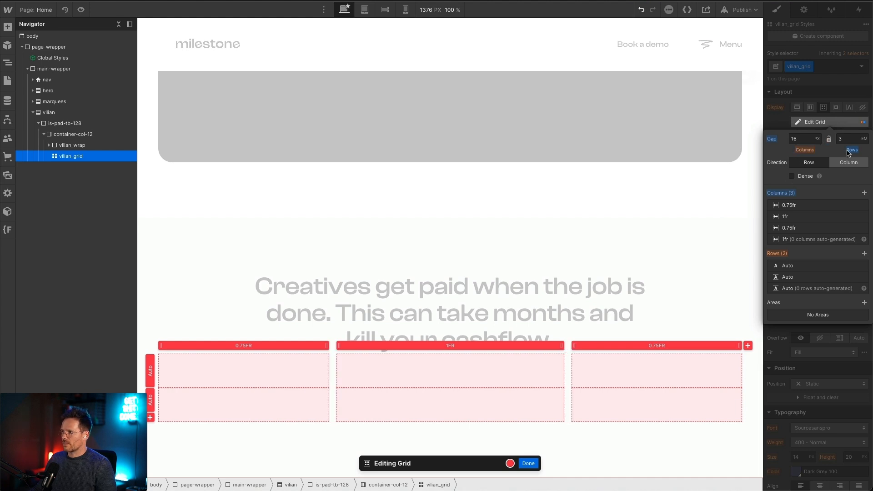
alt+click(849, 151)
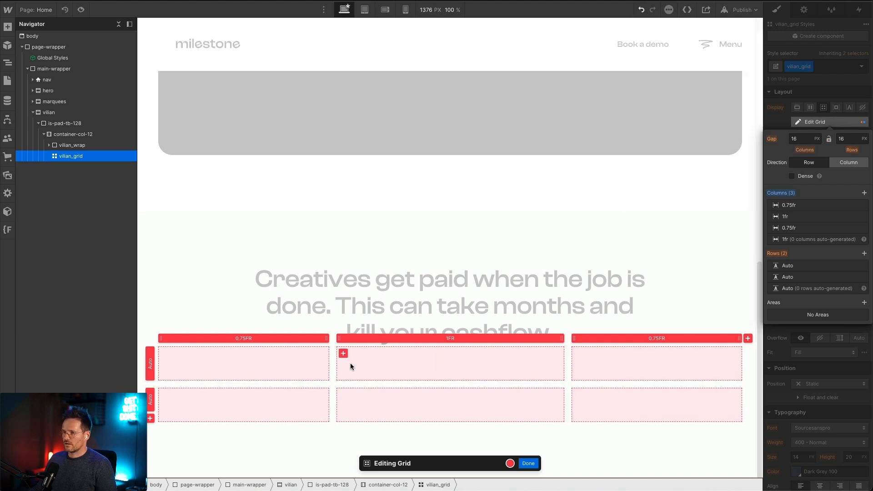
Step: Set the column and row gaps of vilian_grid to 3 EM and finish editing the grid
click(799, 137)
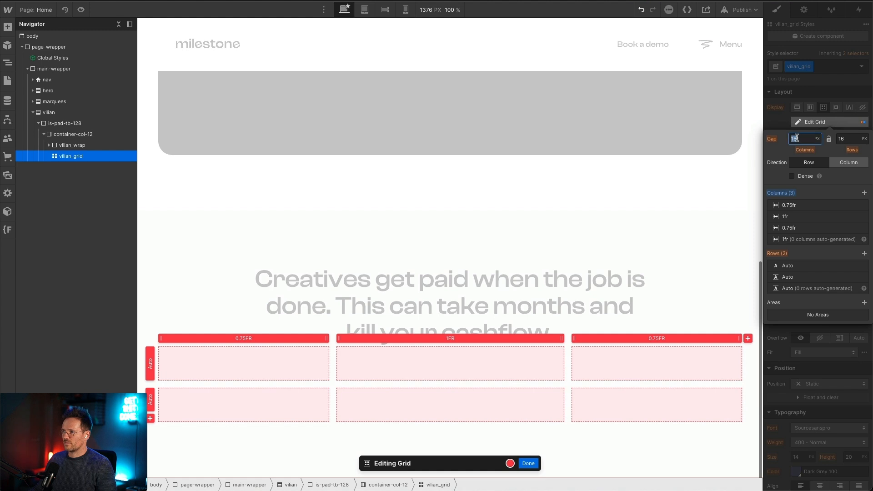
text(3em)
key(Return)
click(828, 138)
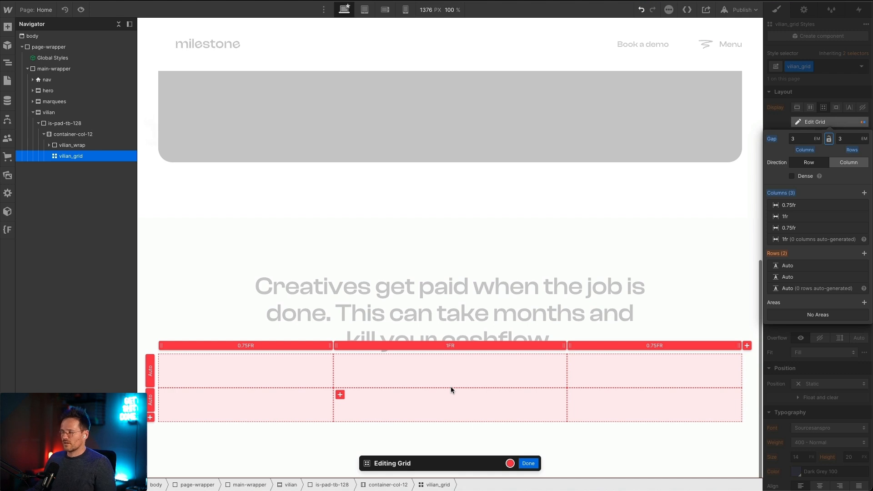
click(528, 463)
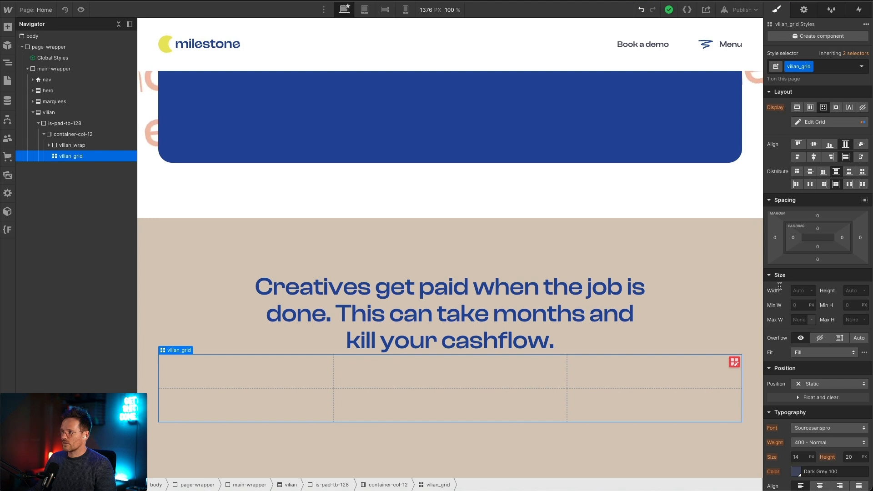
Step: Set the width of vilian_grid to 100%
click(798, 290)
text(100)
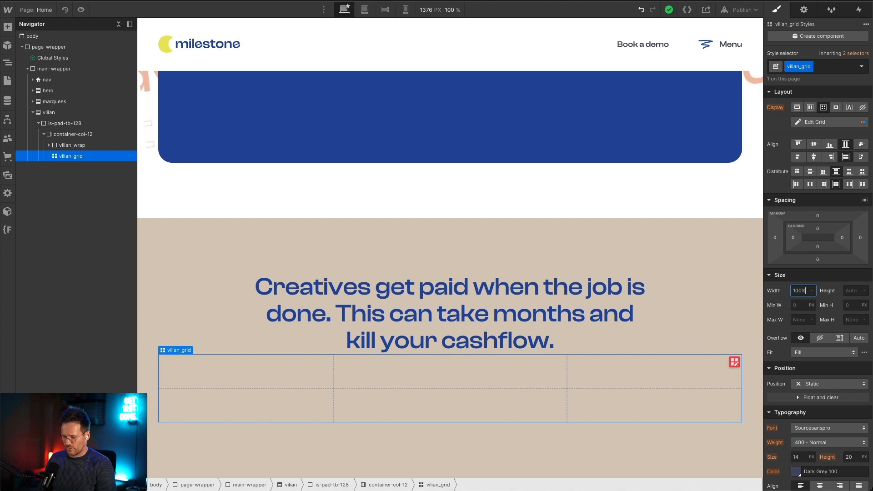
text(%)
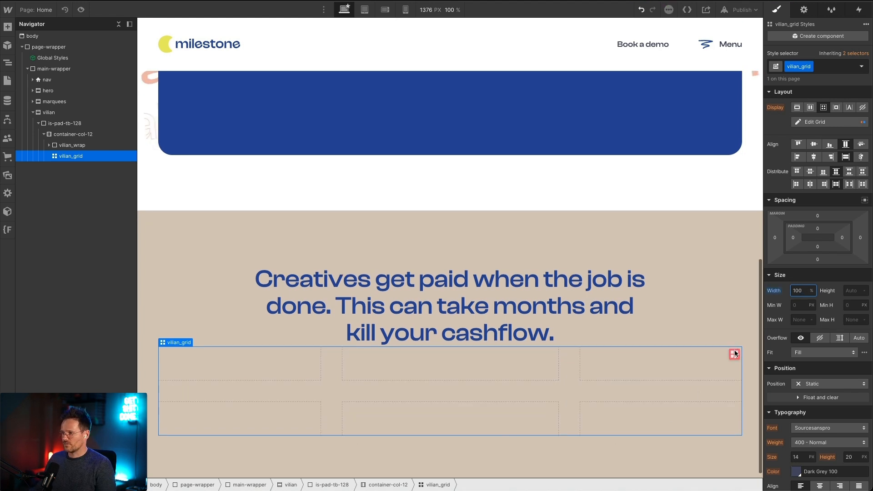
click(734, 354)
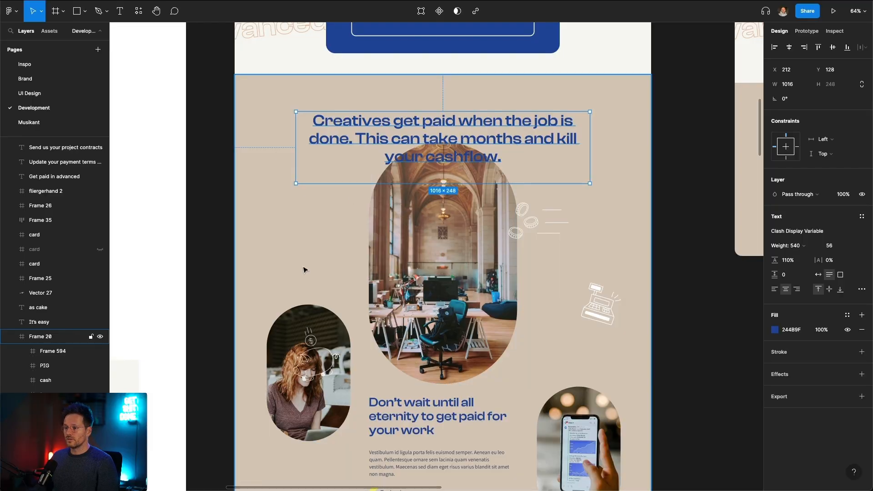
scroll(304, 267, down, 4)
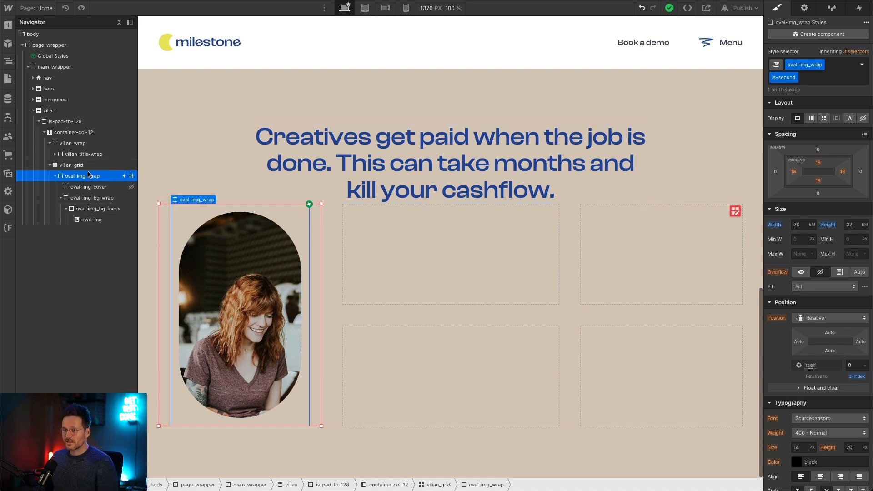
click(55, 176)
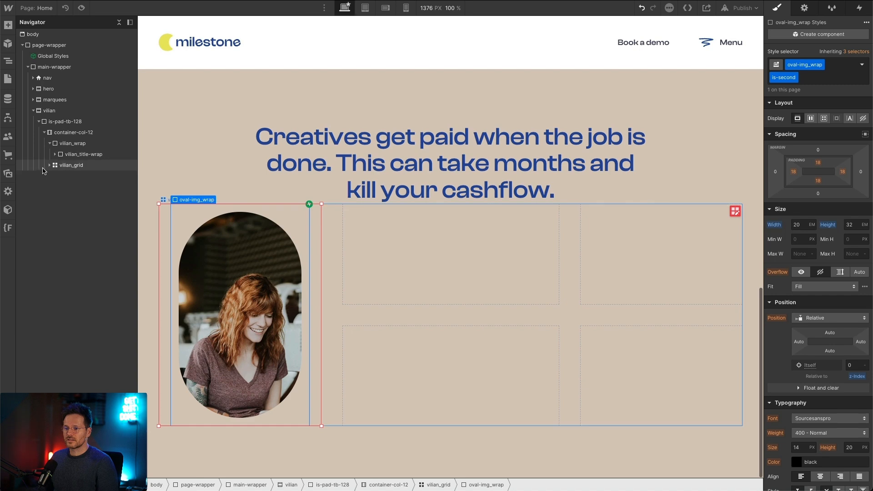
click(55, 177)
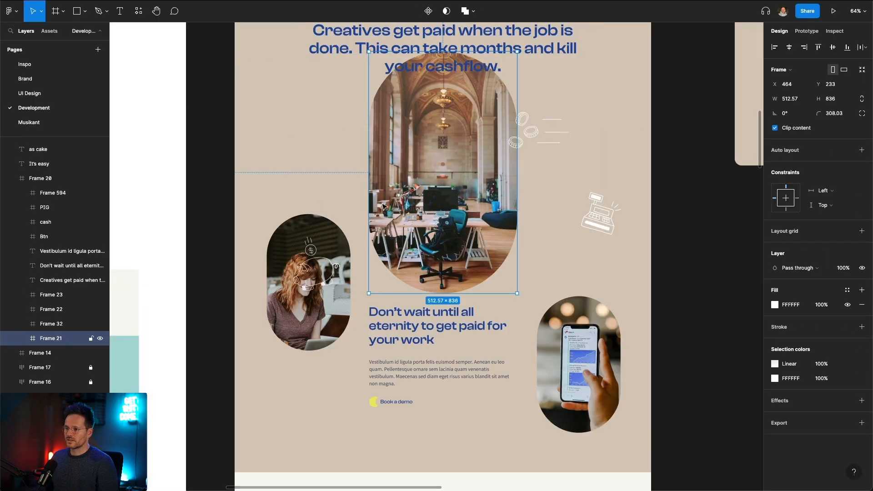
Step: Switch to Figma and check the oval images and illustrations below the section headline
click(321, 268)
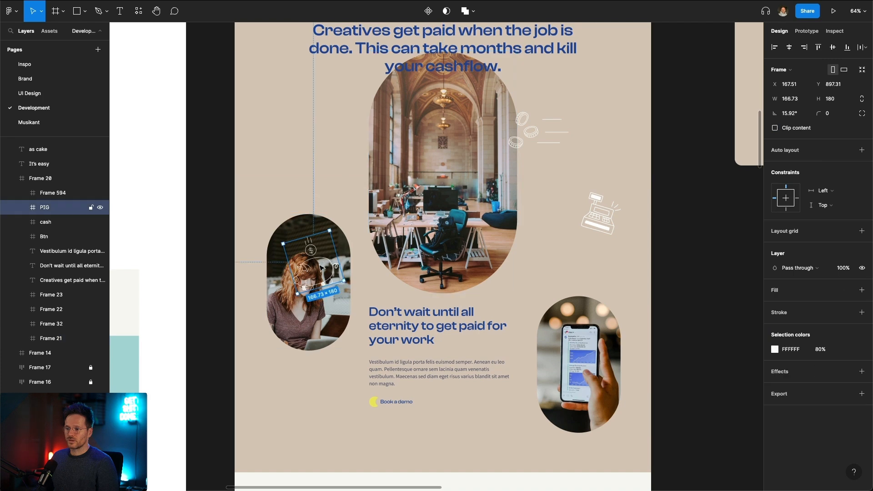
click(556, 329)
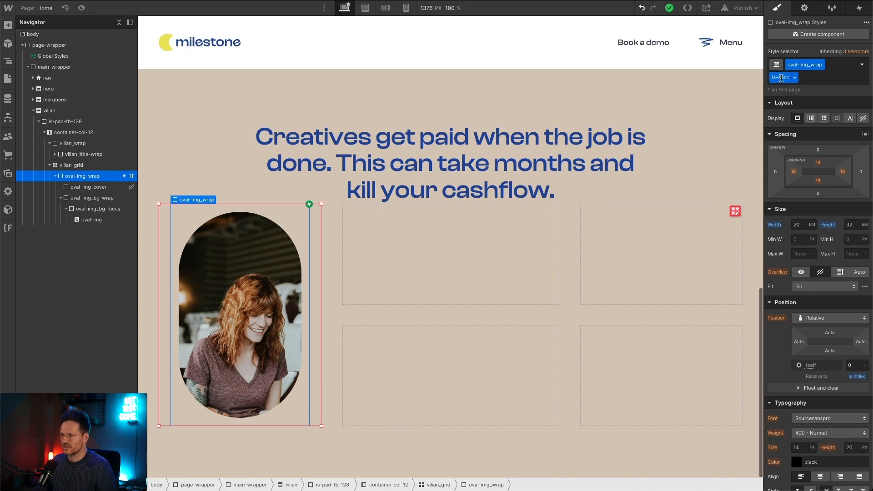
Step: Back in Webflow, set the padding of the base oval-img_wrap class to 1rem on all four sides
click(819, 165)
click(819, 22)
click(849, 77)
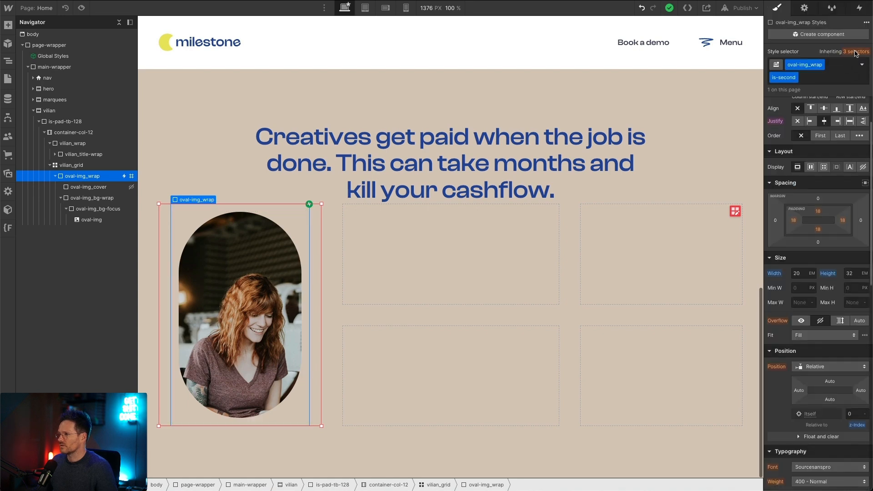
click(856, 53)
click(814, 132)
click(818, 198)
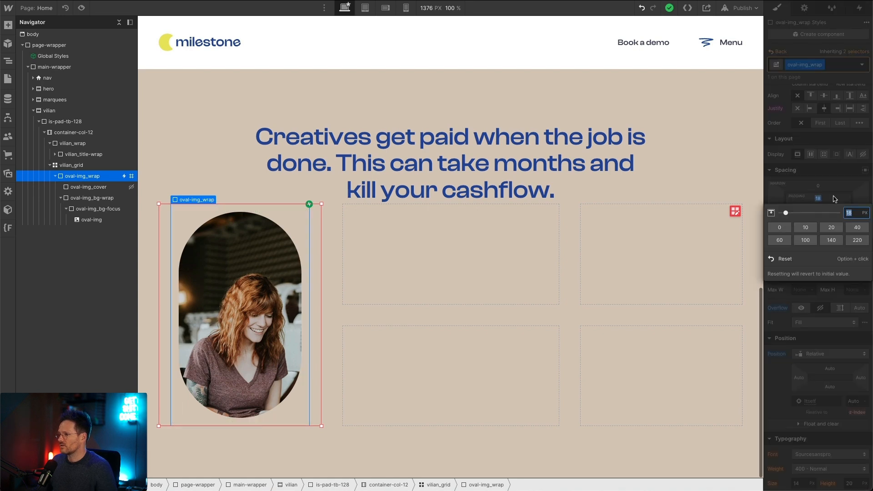
text(1rem)
key(Return)
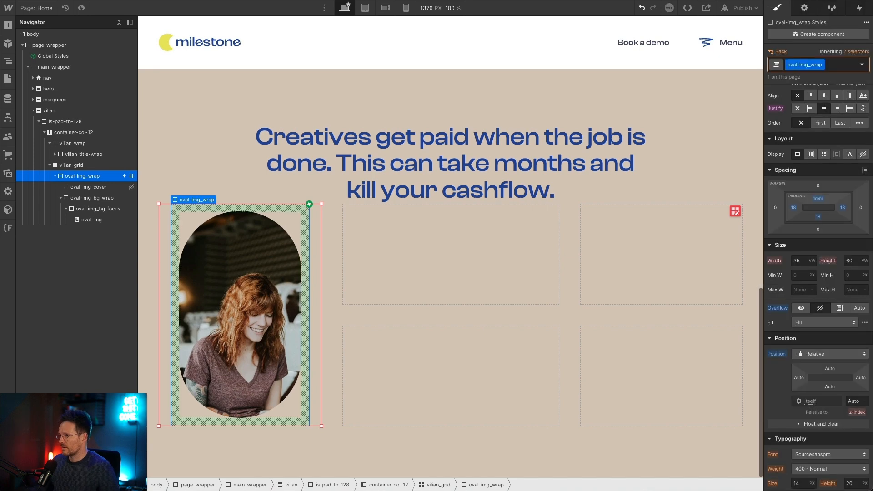
alt+shift+click(817, 200)
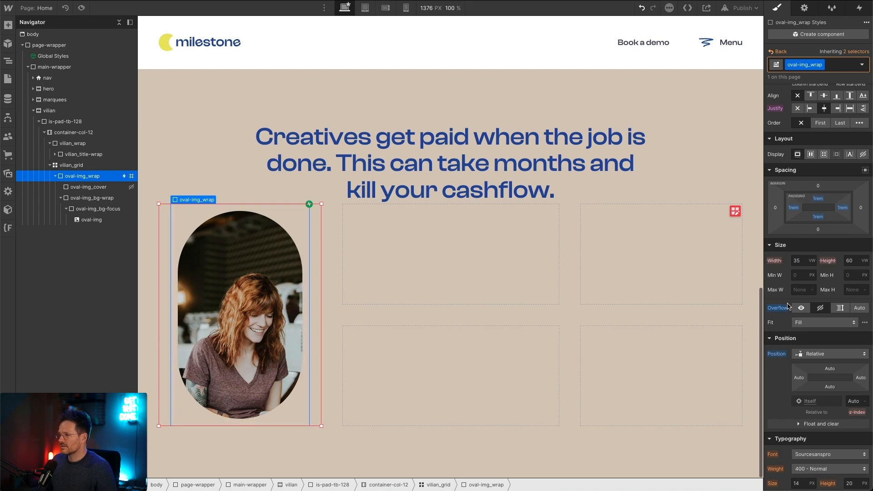
Step: Reset the text color and the border style, width and color on the base oval-img_wrap class
scroll(818, 343, down, 3)
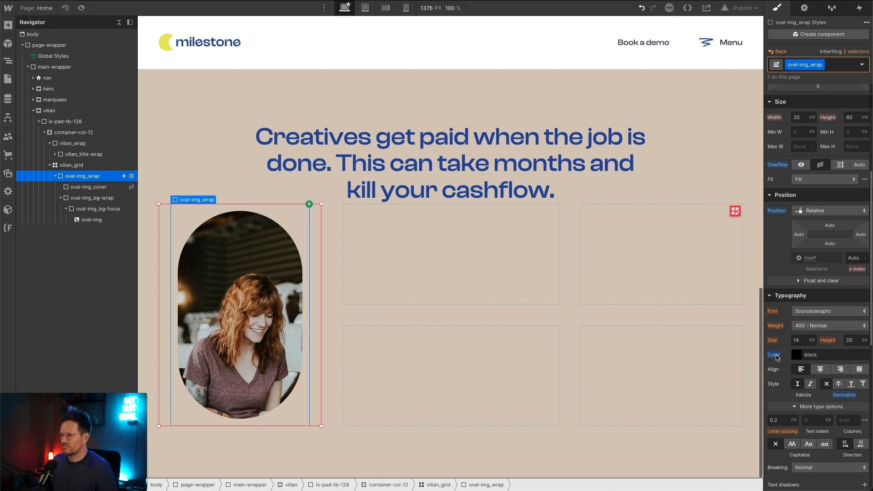
alt+click(775, 356)
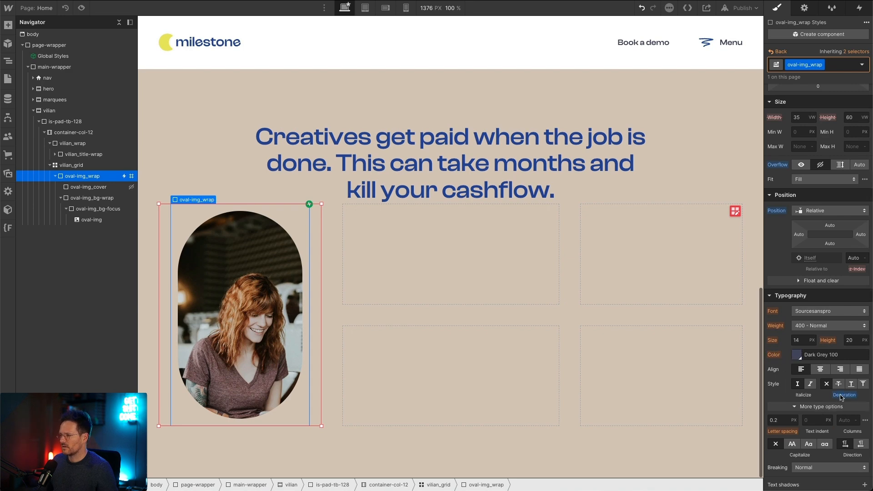
scroll(847, 375, down, 7)
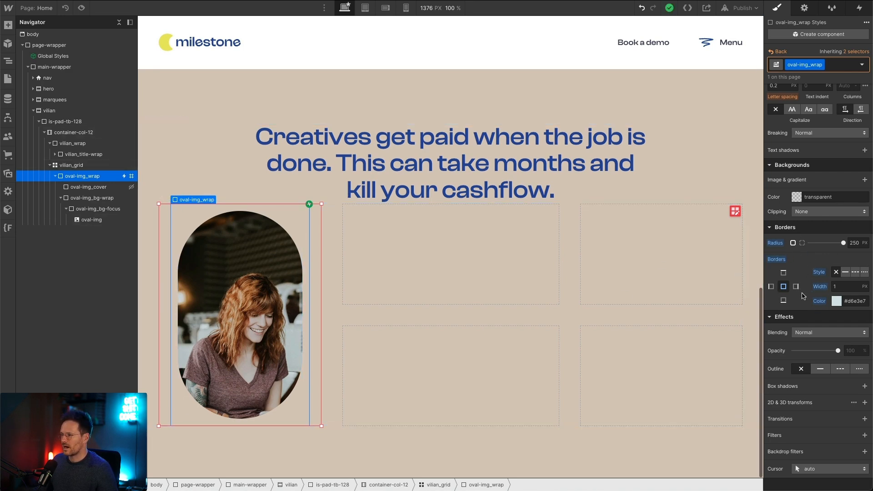
alt+click(822, 272)
alt+click(819, 299)
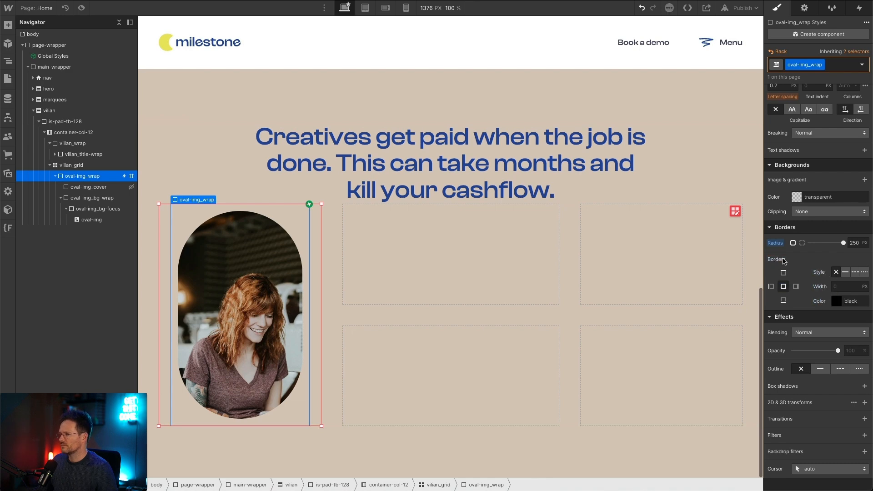
Step: Return to the is-second combo class of oval-img_wrap and review its spacing and size settings
scroll(832, 277, up, 12)
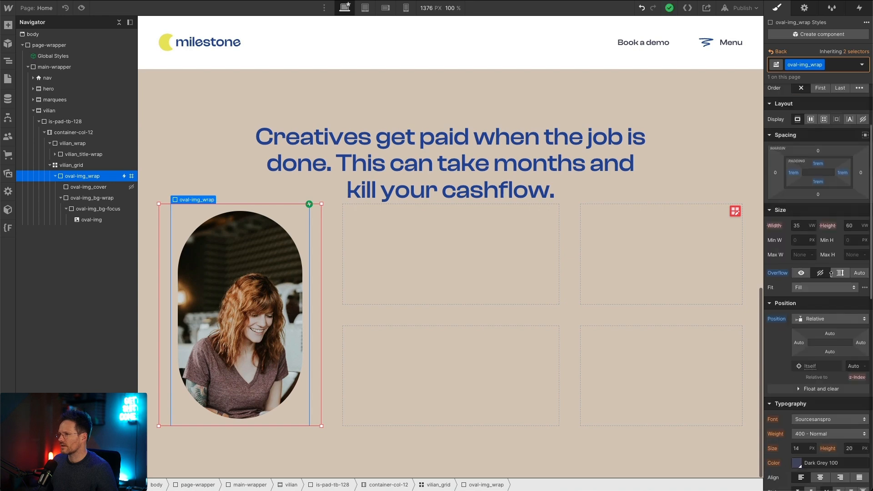
click(862, 65)
click(855, 45)
click(849, 52)
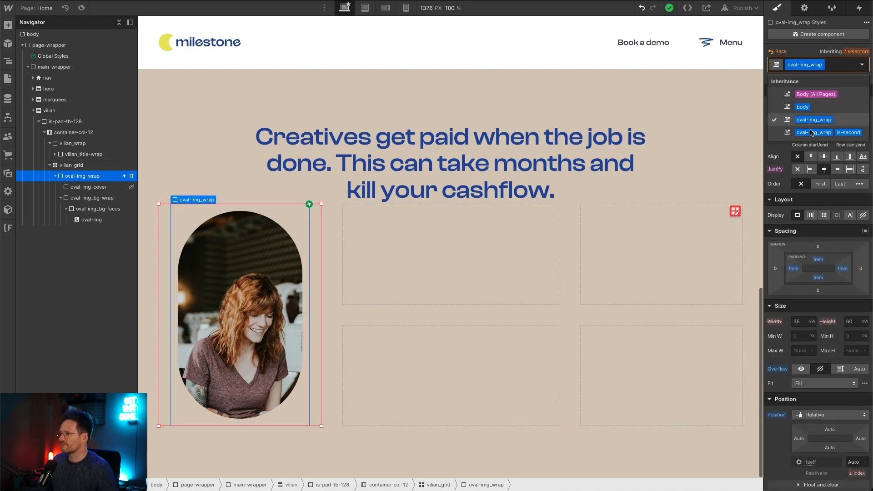
click(836, 131)
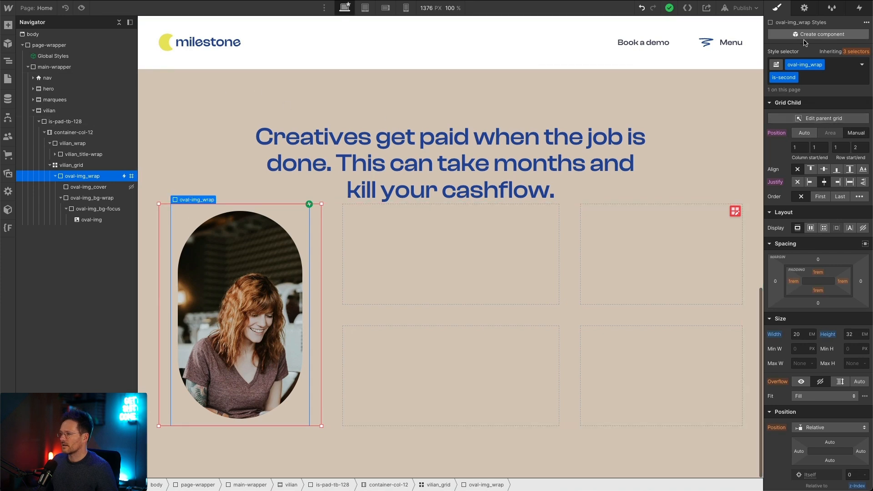
scroll(814, 250, down, 2)
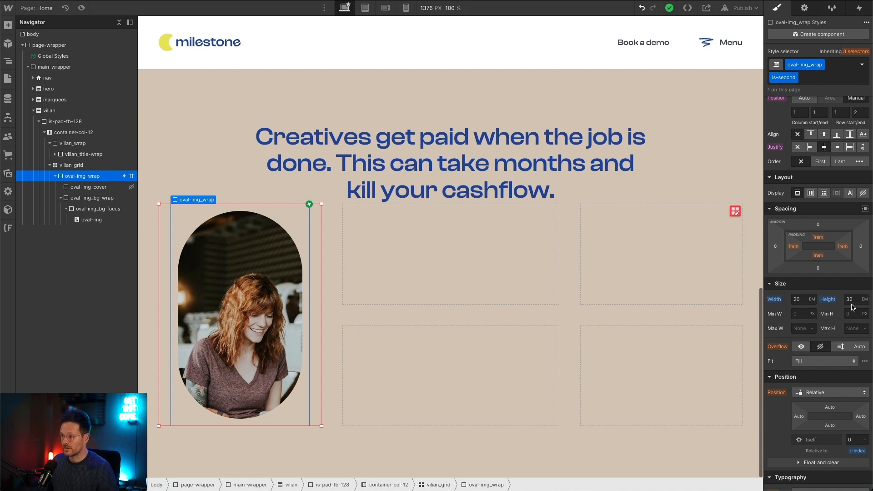
scroll(850, 300, down, 2)
scroll(818, 250, up, 3)
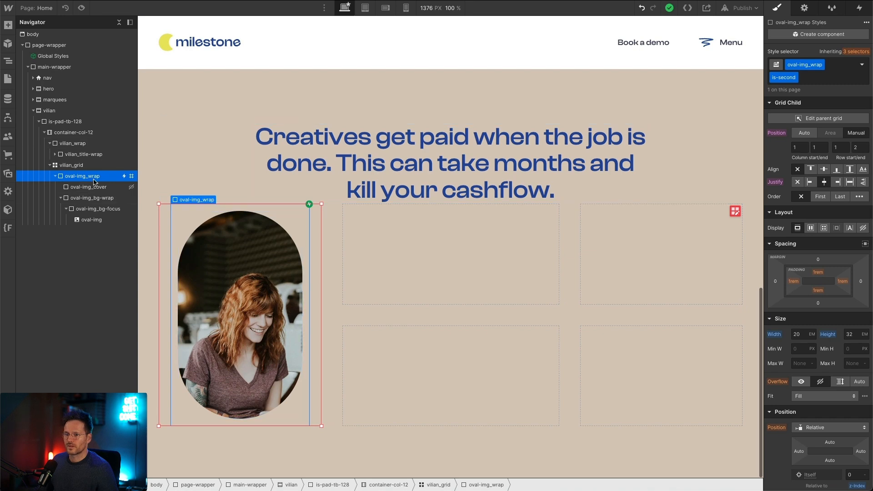
Step: Select oval-img_cover, check its background color, and set its is-creme combo class to display as block
click(83, 188)
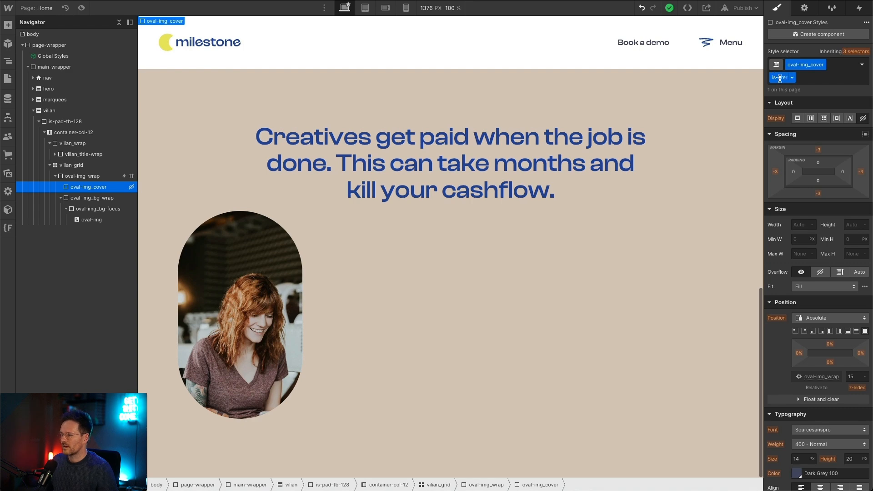
scroll(829, 203, down, 10)
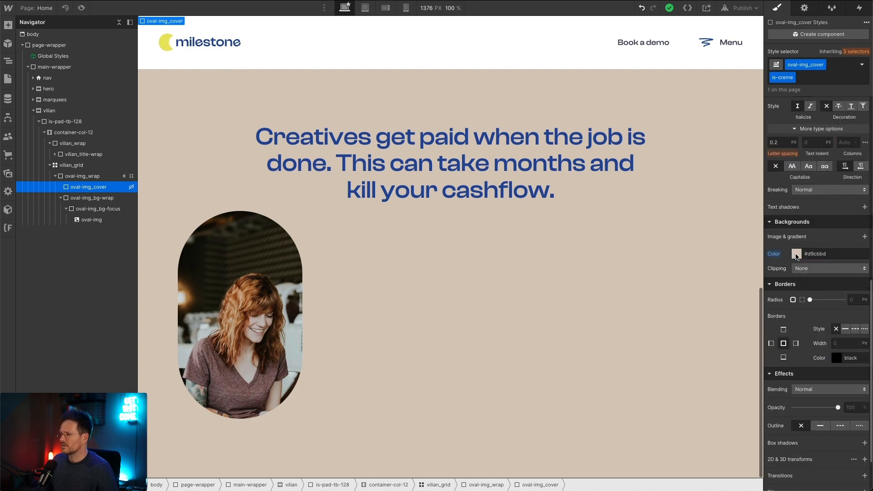
click(796, 254)
click(783, 247)
scroll(809, 250, up, 10)
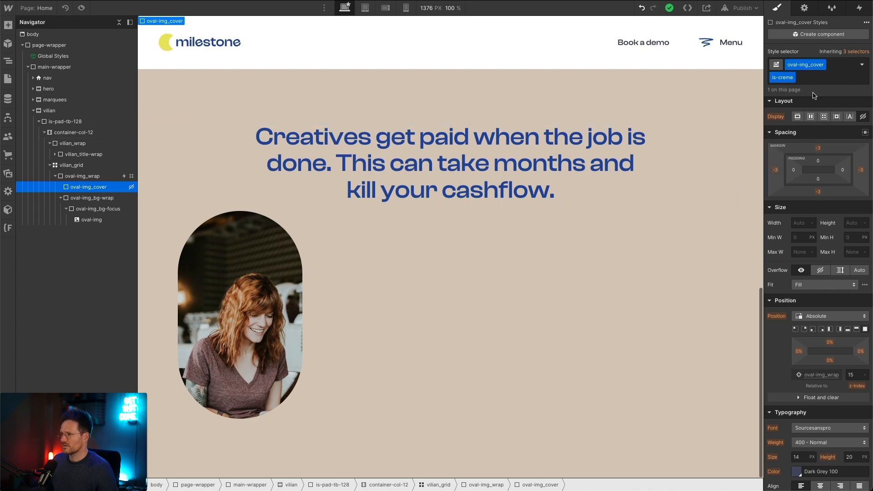
click(797, 118)
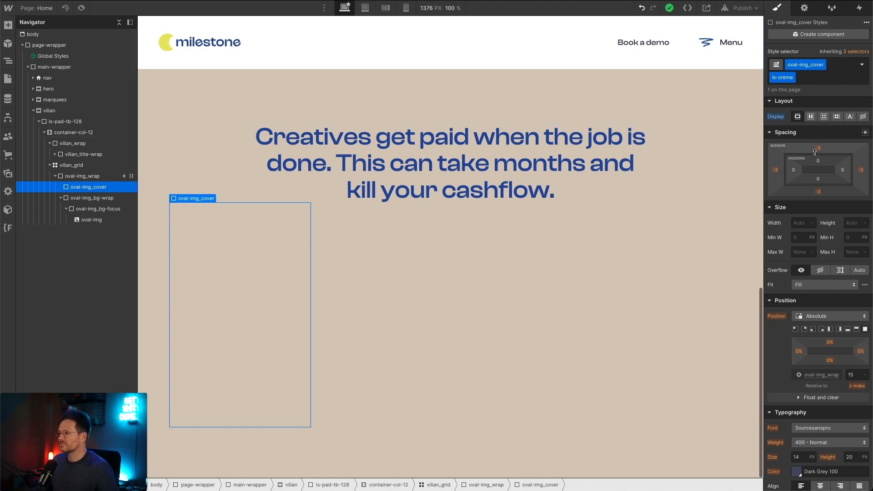
Step: Set the margin of the base oval-img_cover class, rather than its is-creme combo, to -0.25rem on all four sides
drag(817, 152, 820, 167)
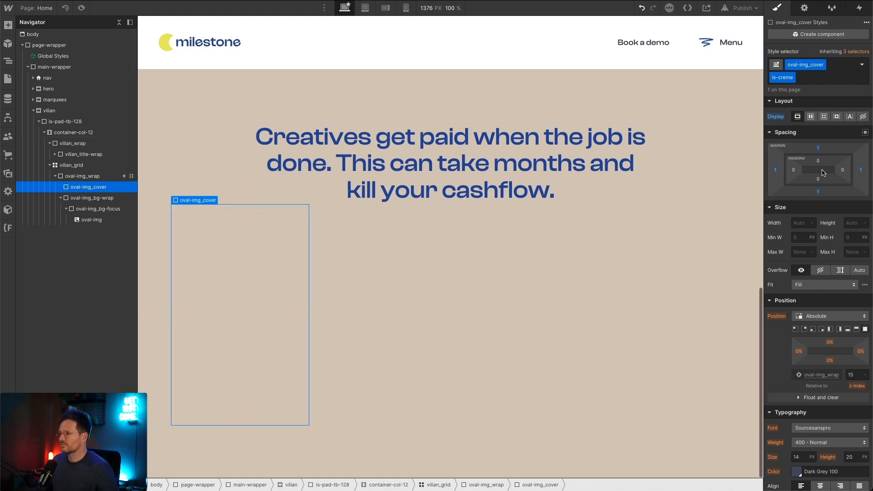
key(ctrl+z)
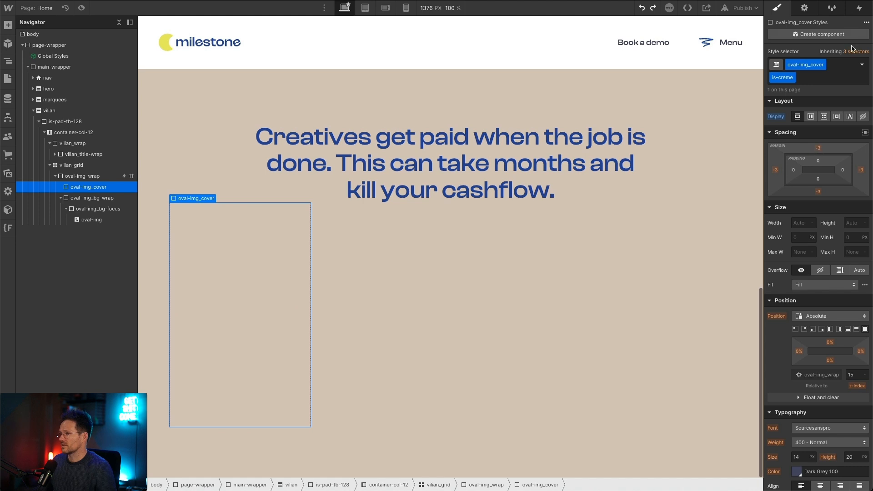
click(851, 51)
click(825, 136)
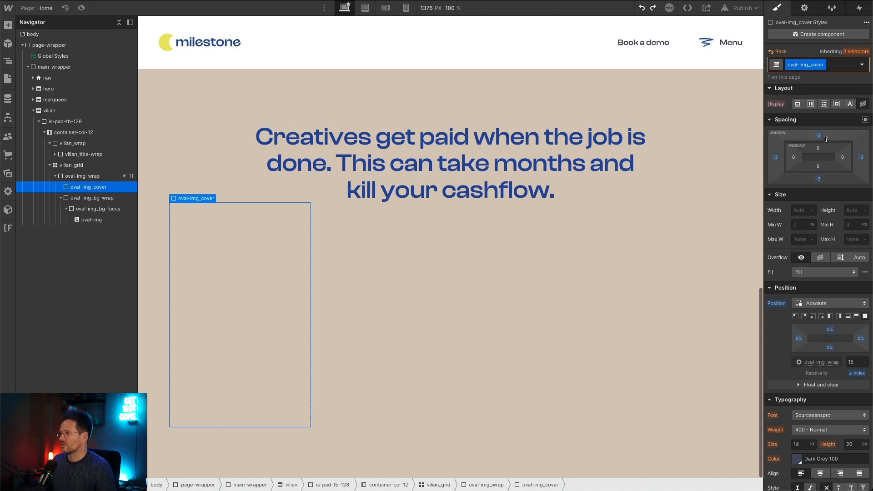
click(818, 135)
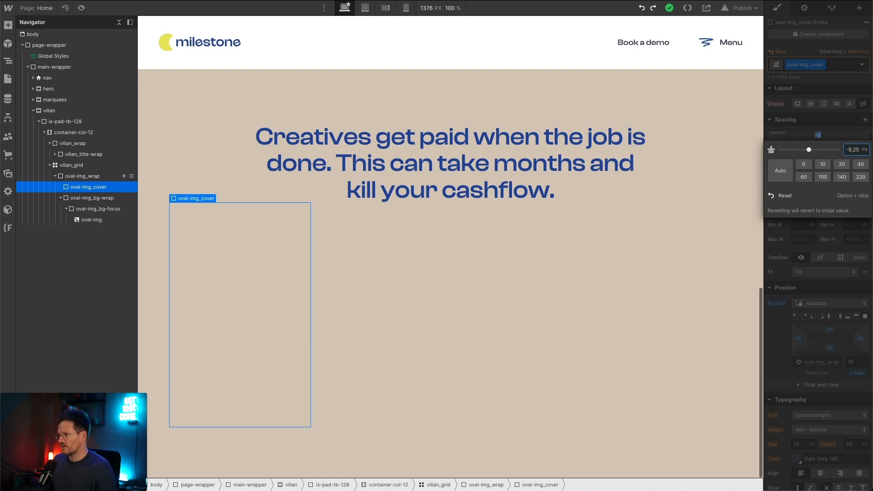
text(25rem)
key(Return)
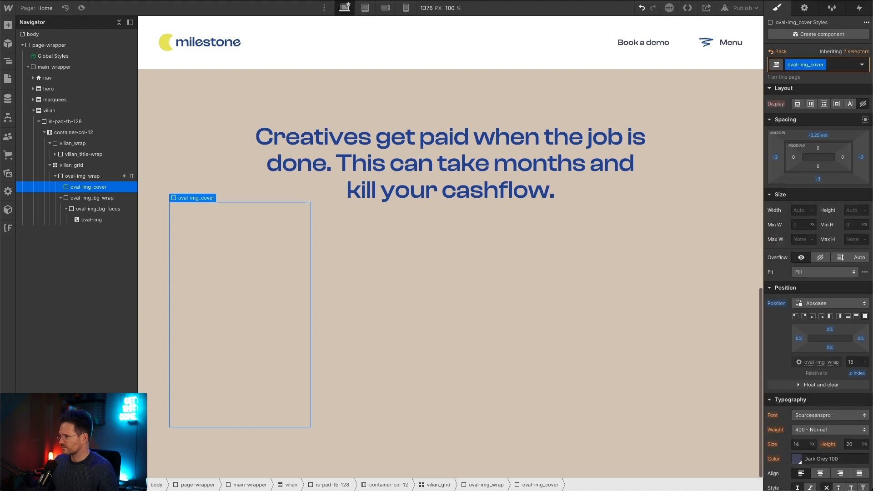
drag(818, 139, 806, 126)
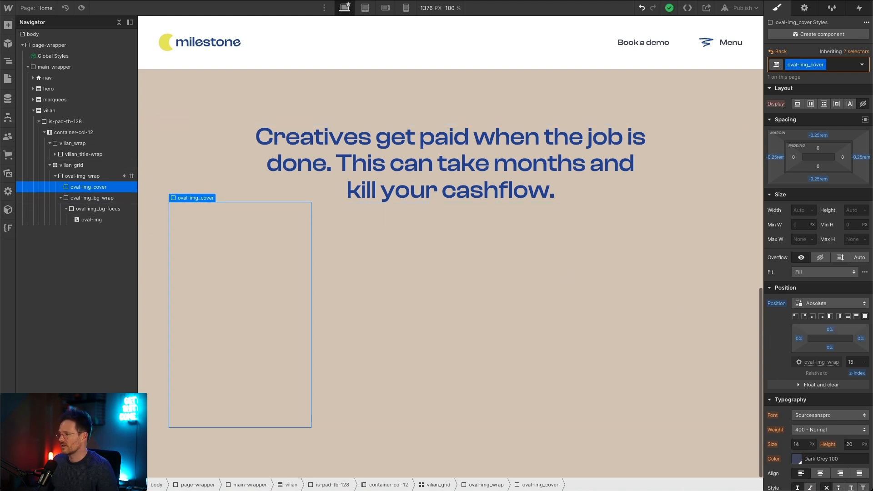
Step: Return to the is-creme combo class of oval-img_cover and inspect its background color value
scroll(857, 359, down, 8)
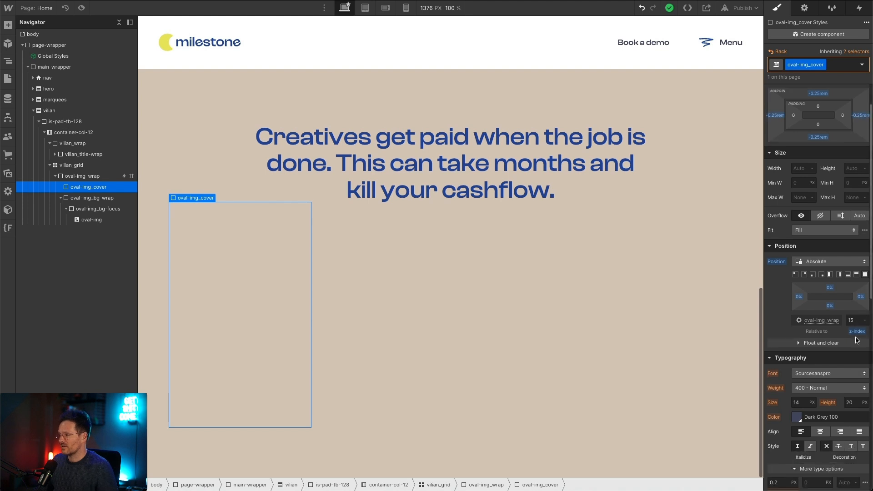
scroll(858, 304, up, 8)
click(856, 51)
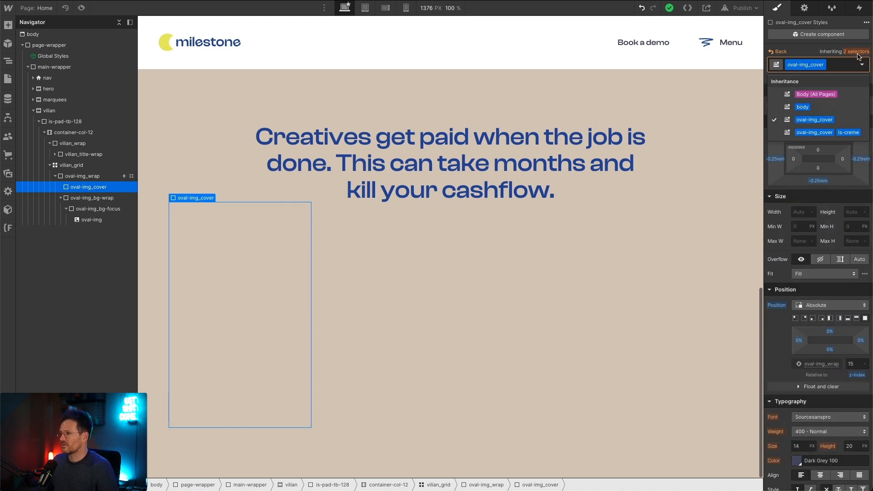
click(823, 132)
scroll(802, 400, down, 7)
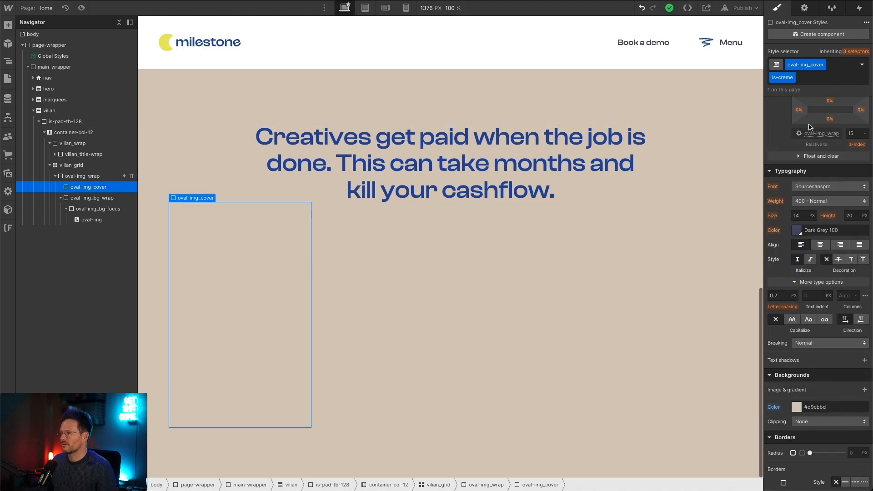
click(858, 406)
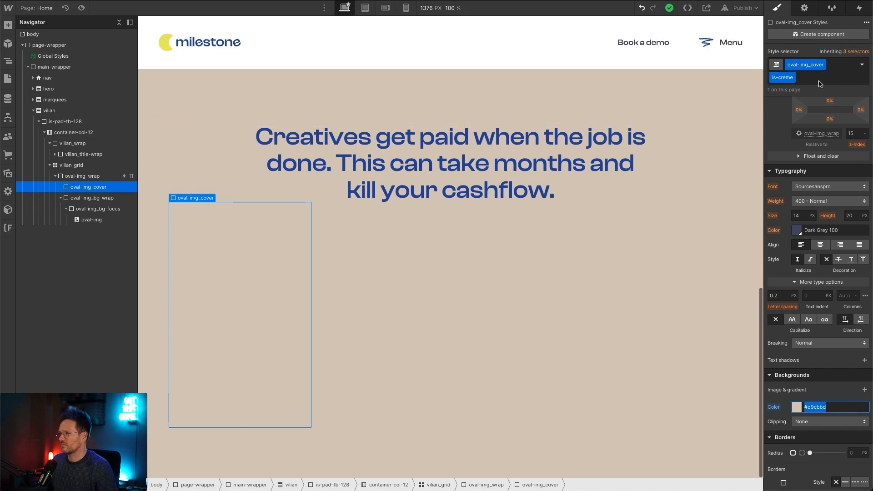
Step: Try replacing the is-creme class on oval-img_cover with a Creme 100 background on the base class, and undo both changes
click(823, 67)
key(BackSpace)
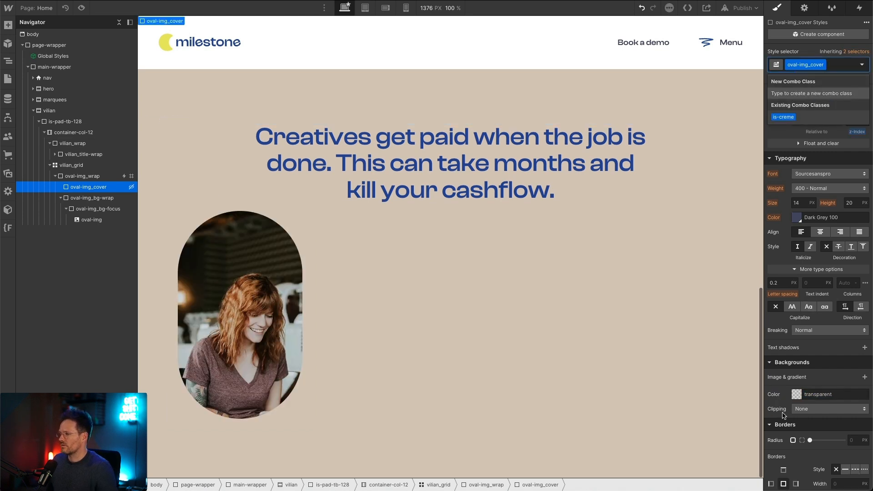
click(797, 395)
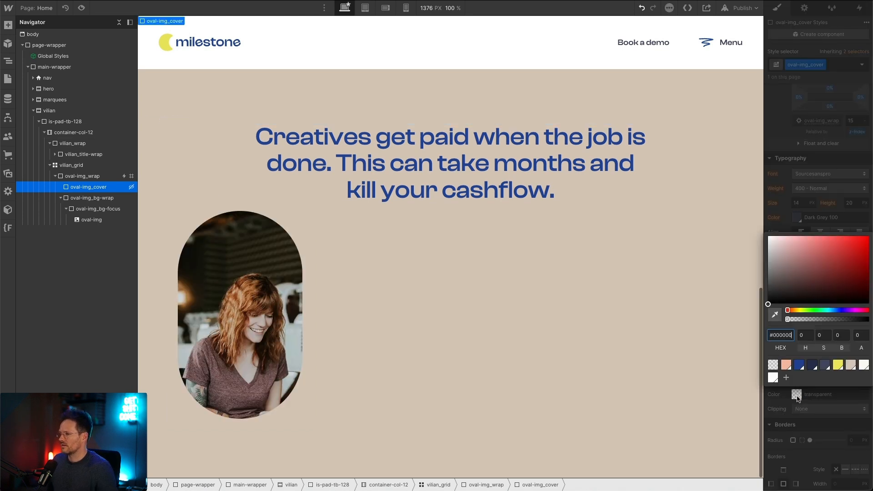
click(851, 364)
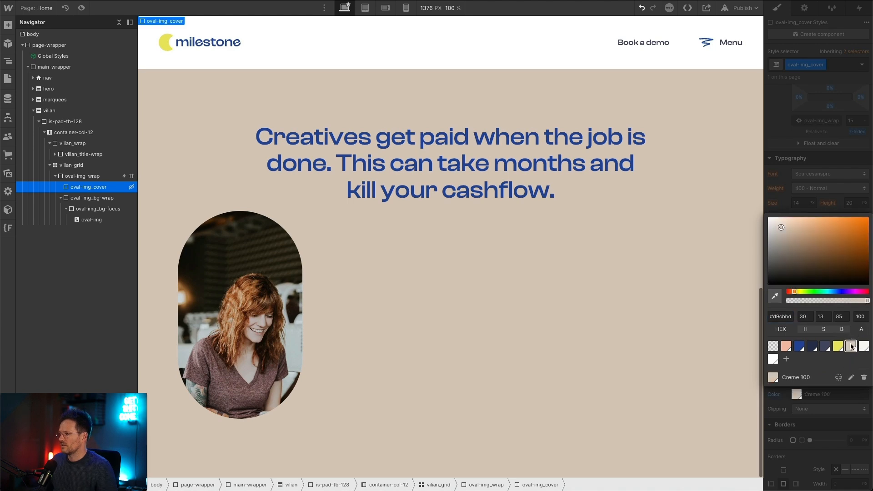
click(831, 429)
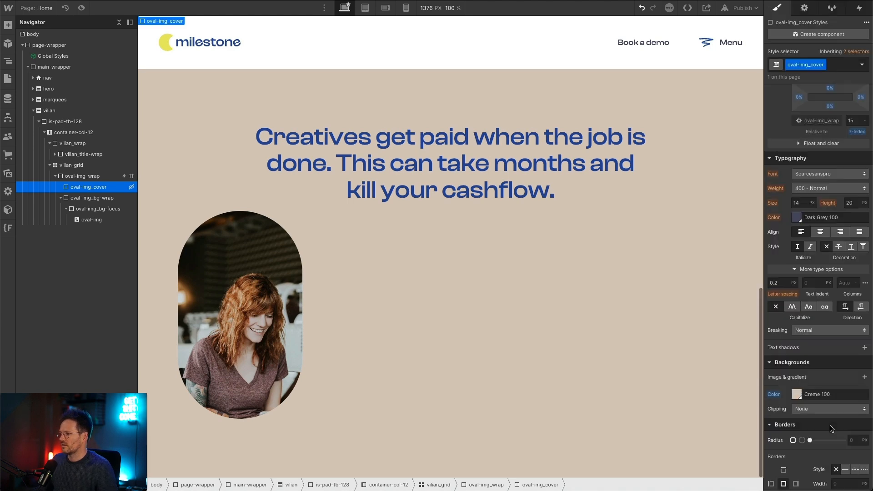
scroll(835, 176, up, 5)
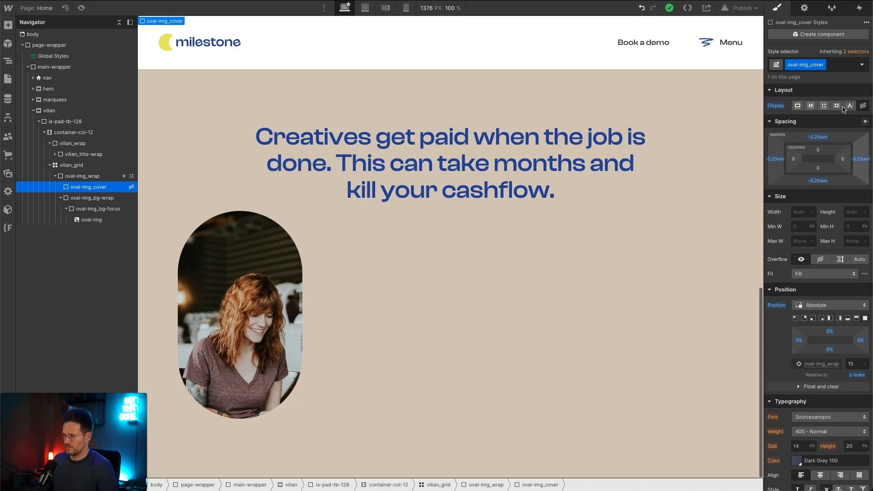
key(super+z)
key(super+z)
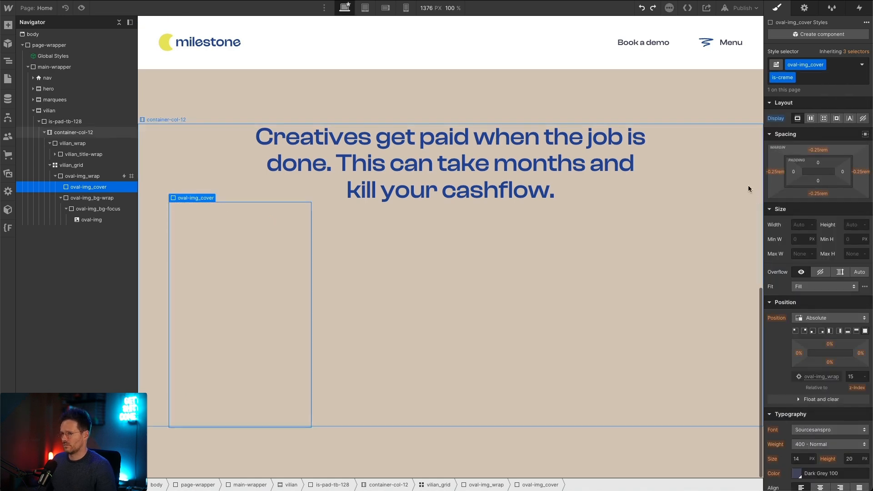
Step: Reset the display setting of oval-img_cover's is-creme combo class and remove that combo class from the element
scroll(808, 216, down, 5)
scroll(808, 217, down, 5)
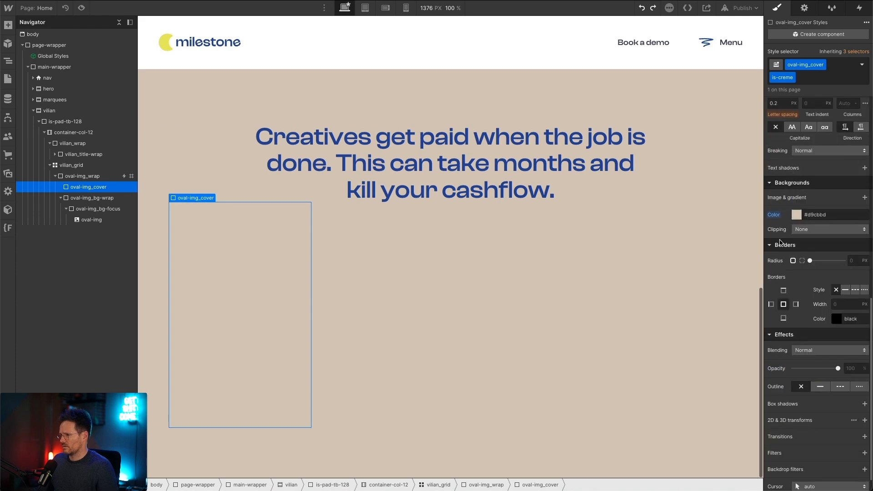
scroll(813, 159, up, 10)
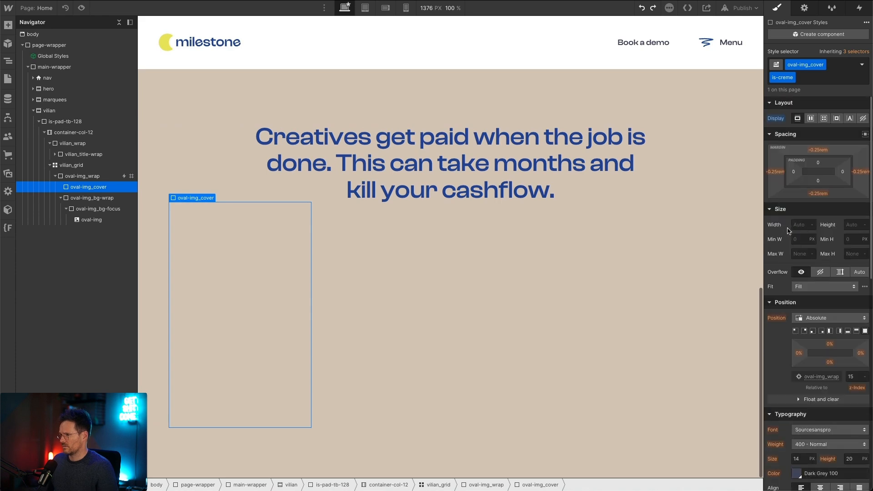
alt+click(776, 120)
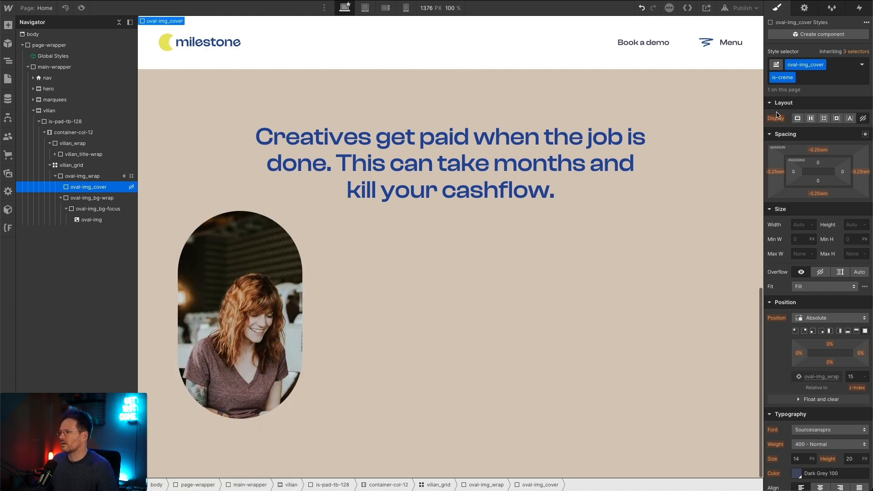
click(812, 78)
key(BackSpace)
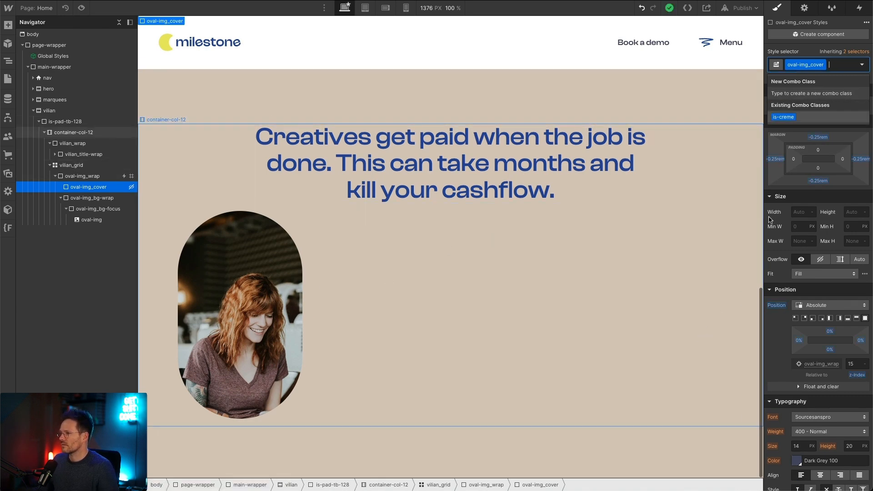
Step: Give the base oval-img_cover class a Creme 100 background while it is displayed as block, and hide it with display none
key(Escape)
click(797, 105)
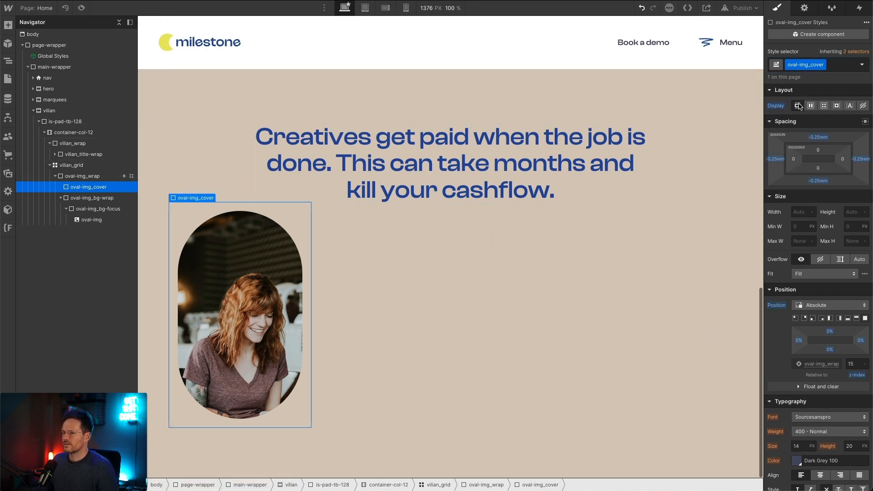
scroll(809, 175, down, 4)
scroll(797, 433, down, 1)
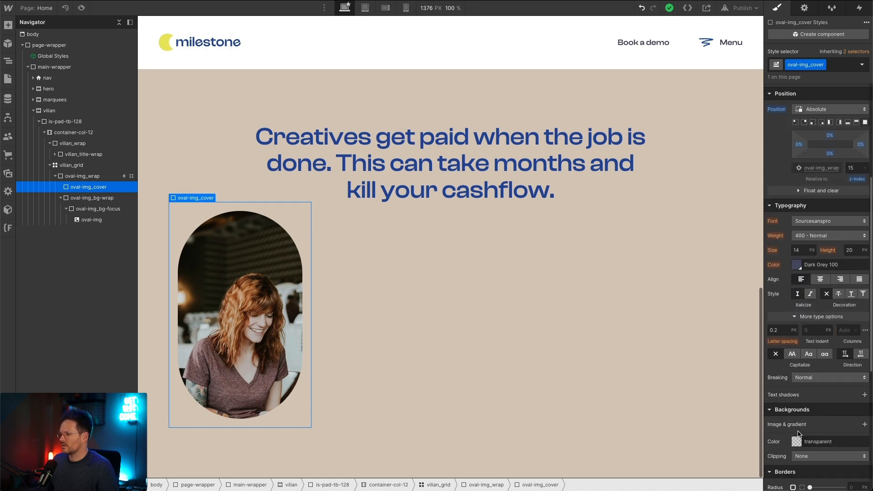
click(797, 441)
click(851, 411)
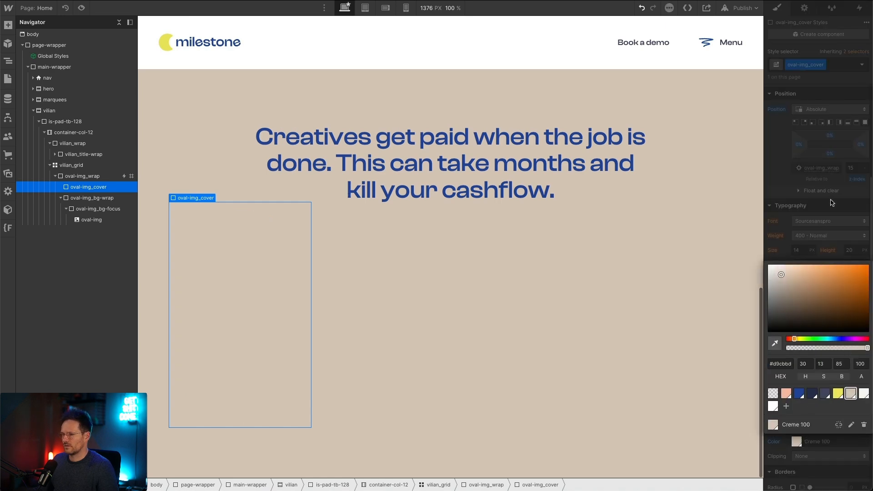
click(777, 146)
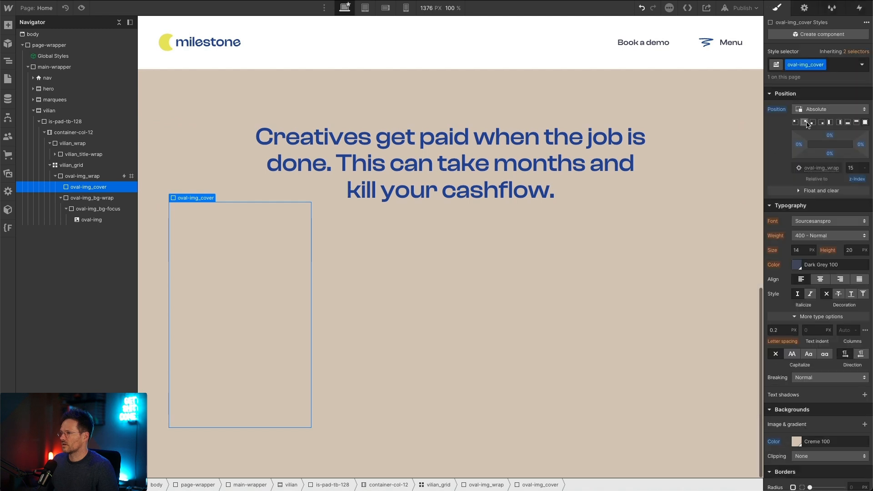
scroll(834, 191, up, 5)
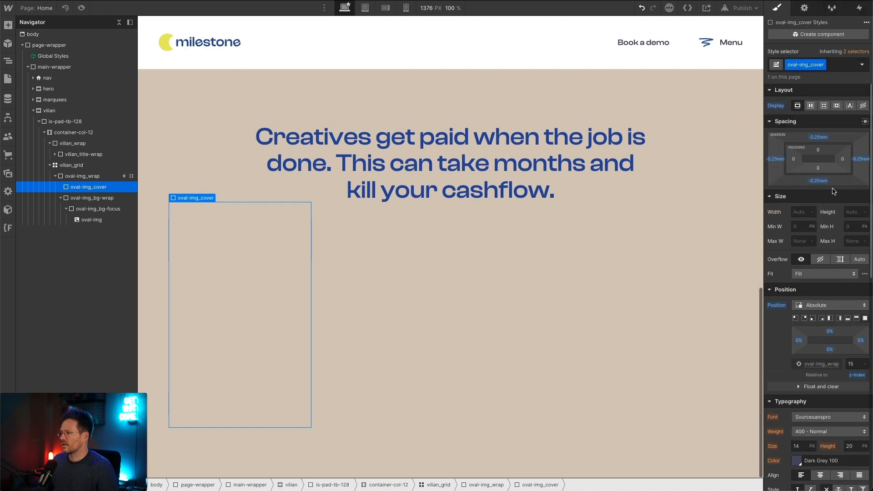
click(863, 106)
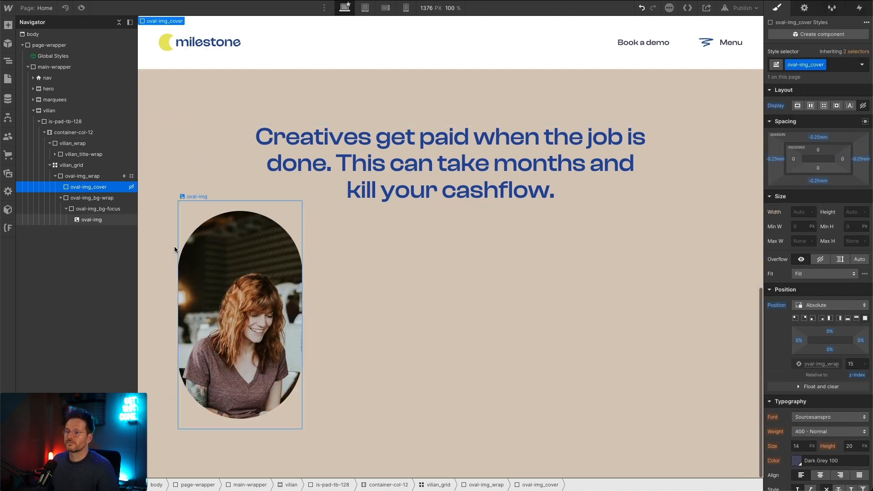
Step: Review the size, overflow and radius settings of oval-img_bg-wrap and the layout and position settings of oval-img_bg-focus
click(97, 201)
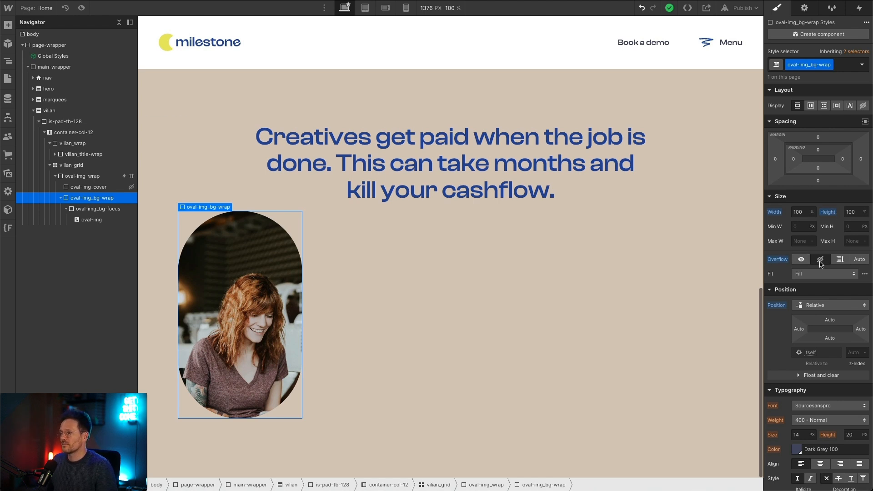
scroll(825, 298, down, 10)
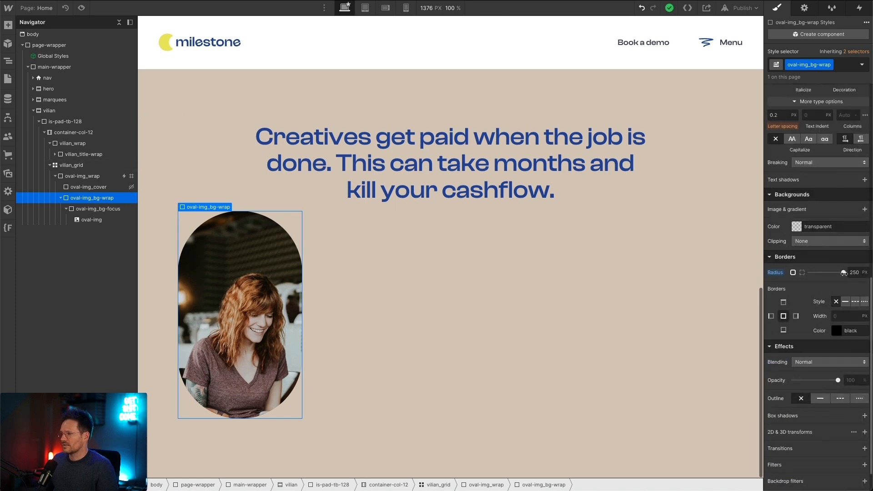
scroll(846, 271, down, 2)
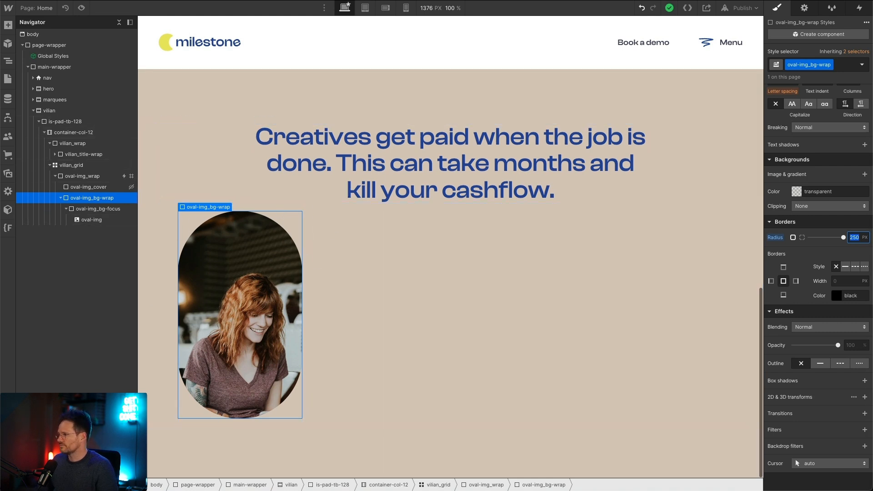
click(81, 210)
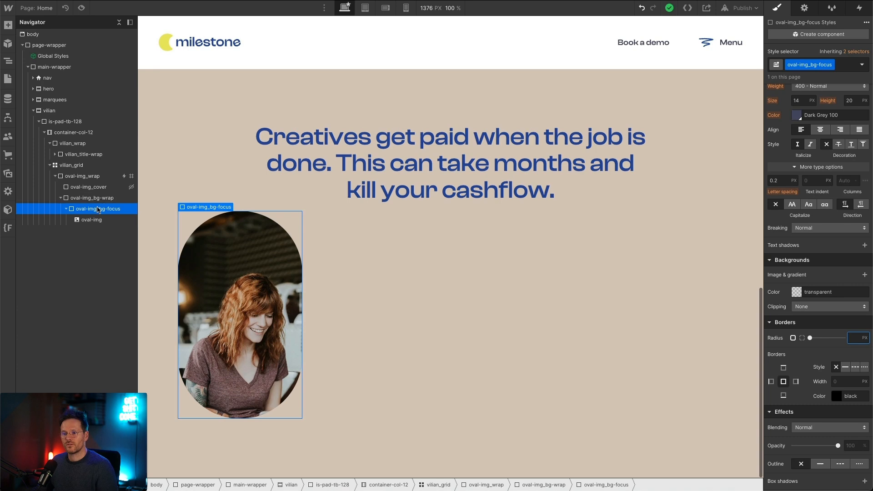
scroll(788, 141, up, 10)
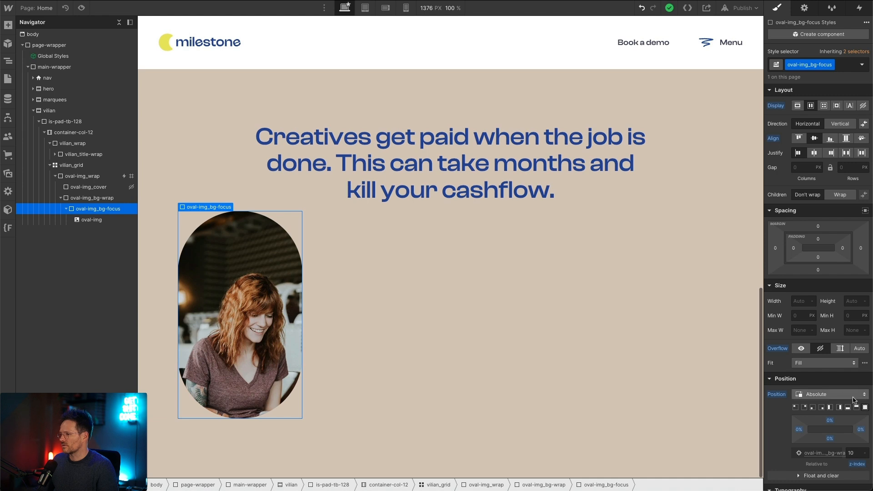
scroll(848, 436, down, 1)
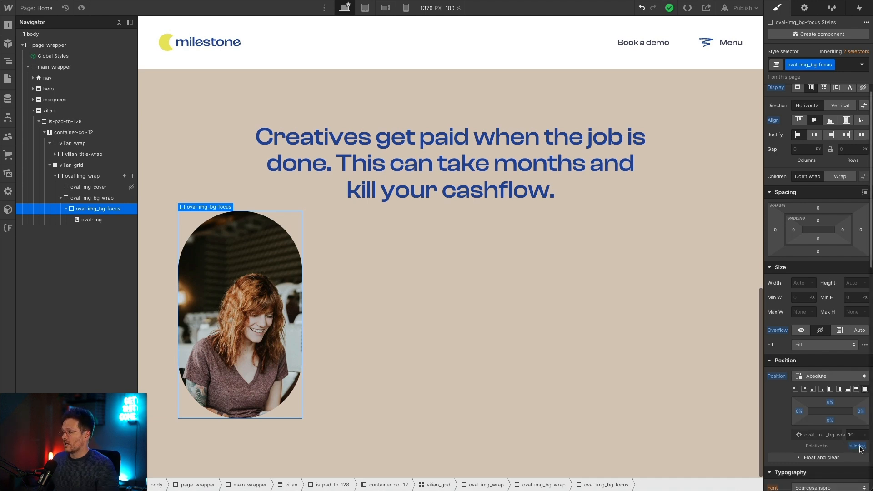
scroll(791, 341, down, 10)
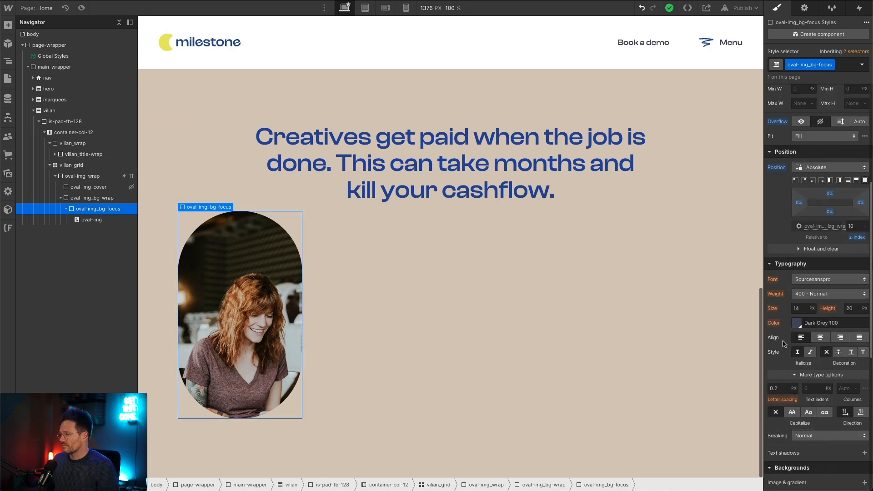
scroll(791, 341, down, 2)
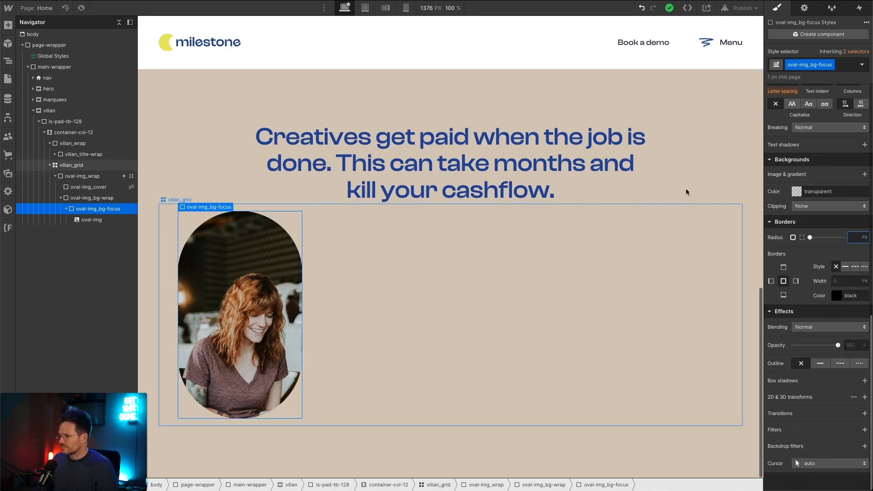
Step: Inspect the height and fit settings of oval-img and preview the oval image on the page
click(86, 220)
scroll(795, 262, up, 5)
scroll(794, 262, up, 1)
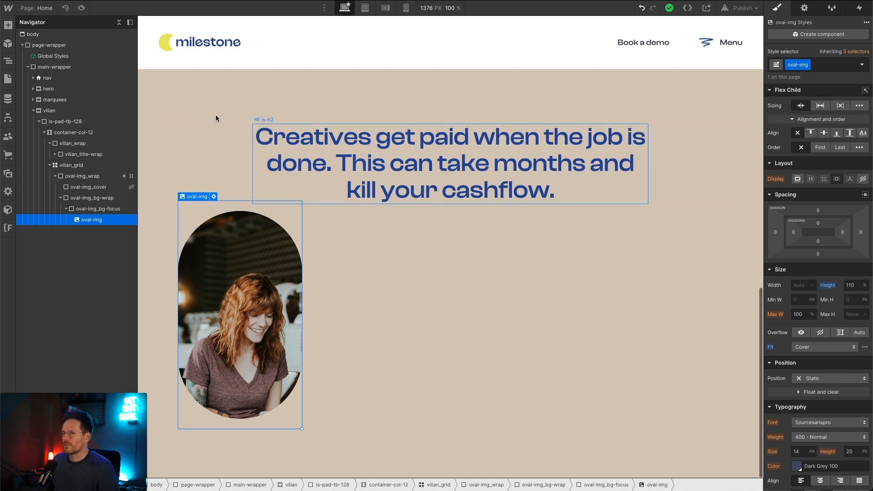
click(81, 8)
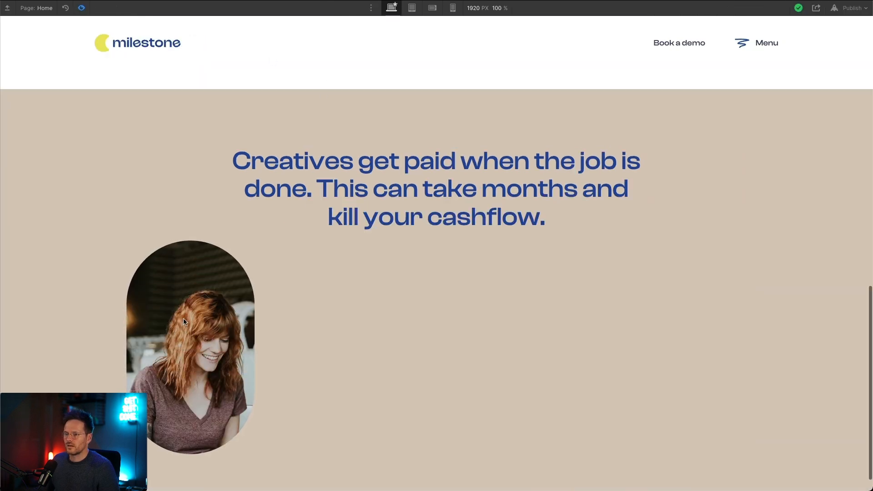
click(82, 8)
click(82, 8)
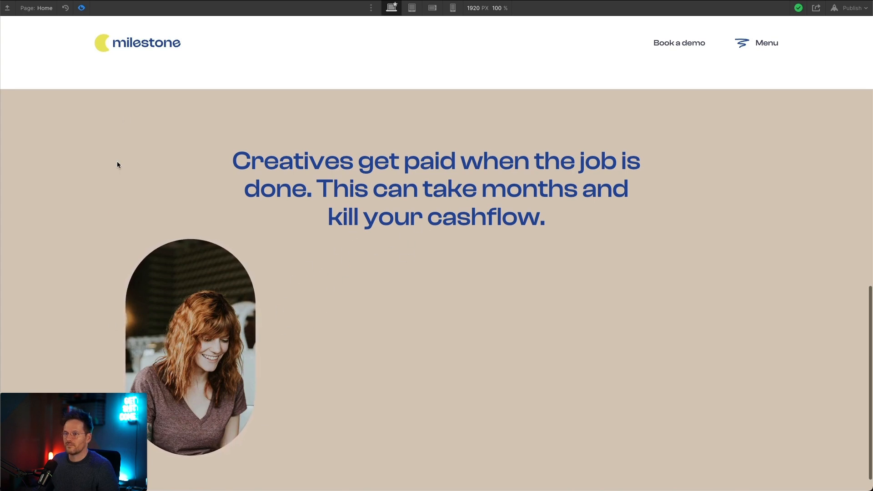
click(81, 8)
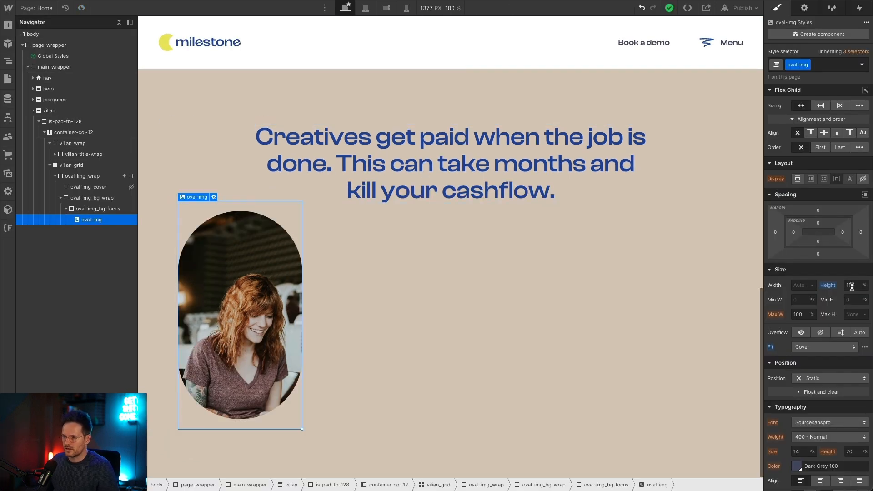
scroll(848, 348, down, 6)
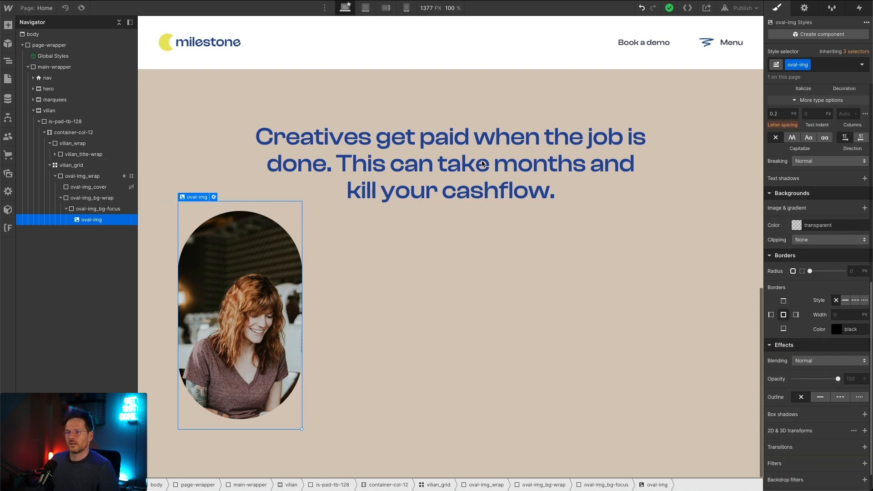
scroll(828, 194, up, 7)
scroll(391, 169, up, 12)
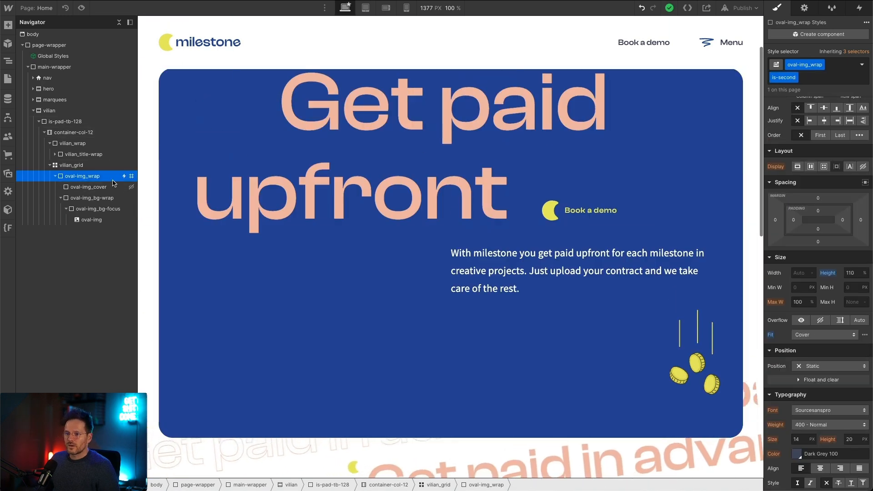
Step: Show the interactions of oval-img_wrap and preview how the oval image animates as the page scrolls
click(88, 178)
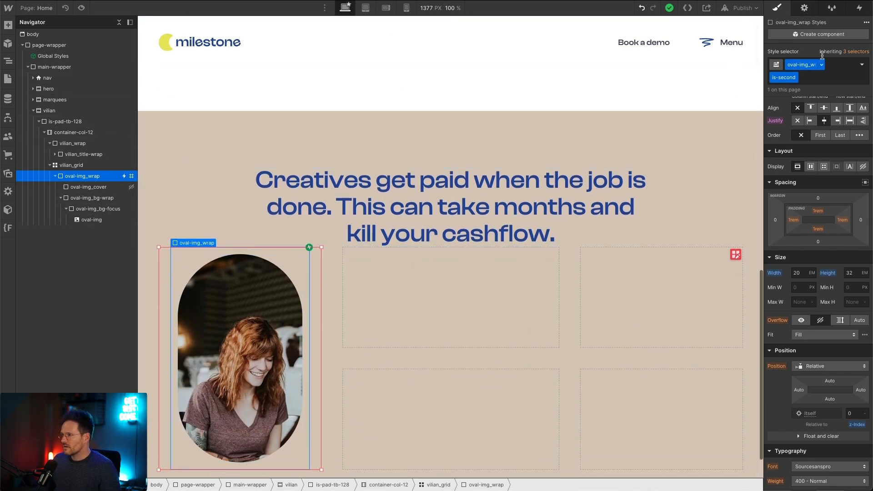
click(859, 8)
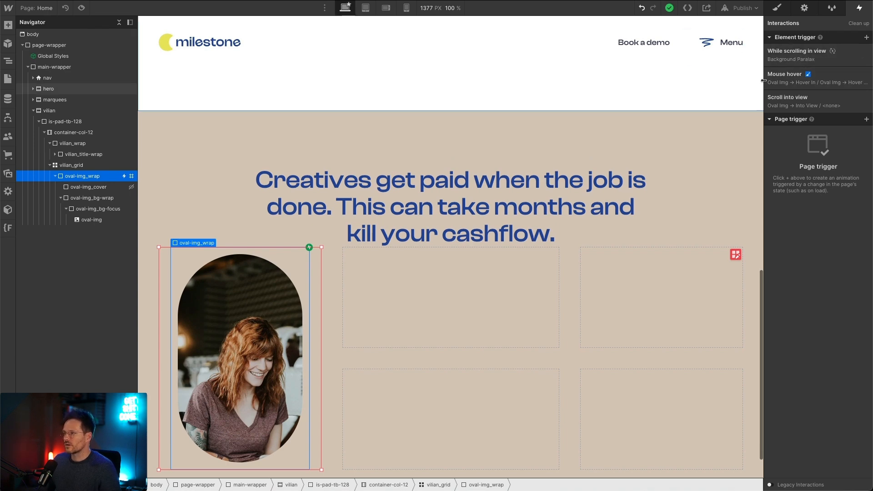
scroll(438, 146, up, 5)
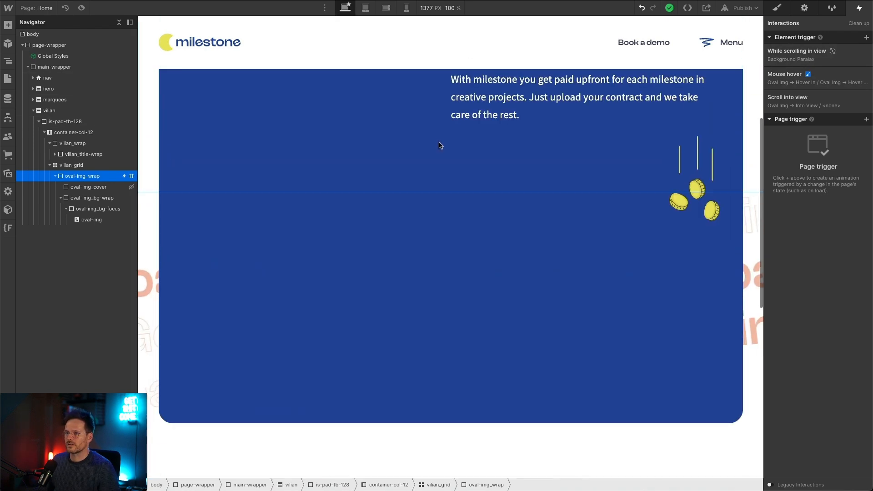
click(80, 8)
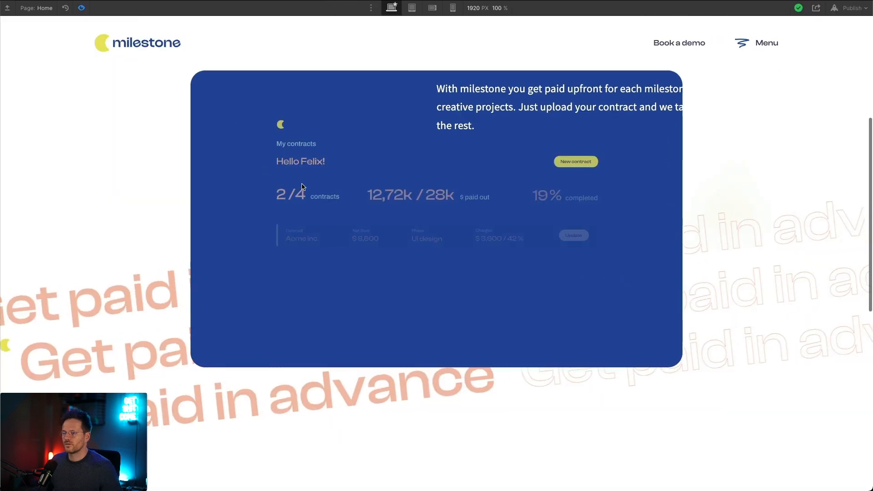
scroll(322, 161, down, 5)
scroll(321, 161, up, 4)
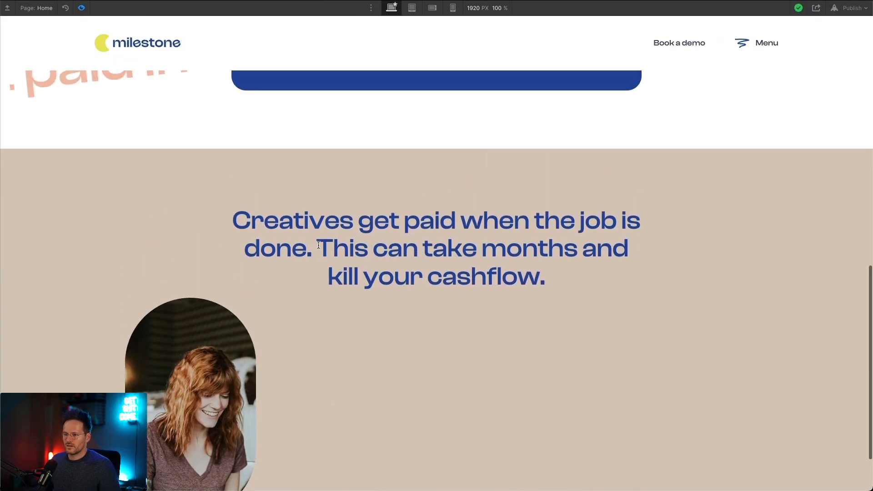
scroll(315, 242, down, 1)
scroll(315, 242, up, 1)
scroll(315, 242, down, 3)
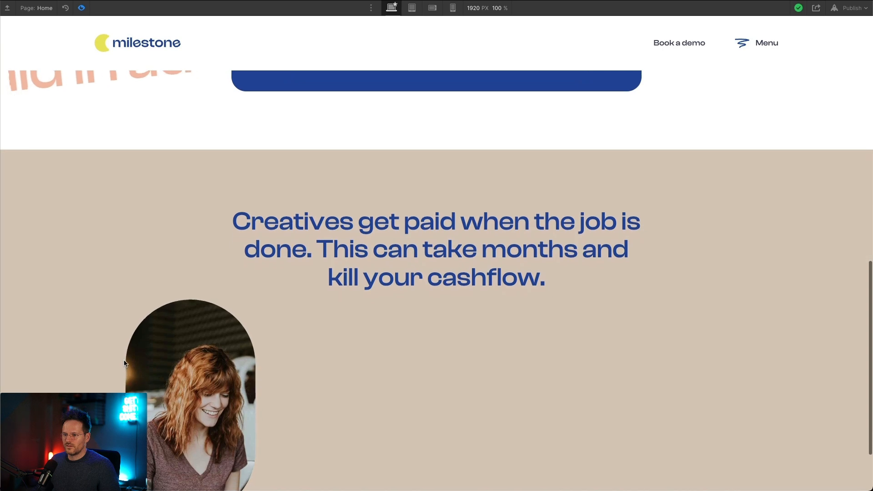
scroll(46, 218, up, 2)
scroll(46, 213, up, 3)
scroll(46, 213, down, 4)
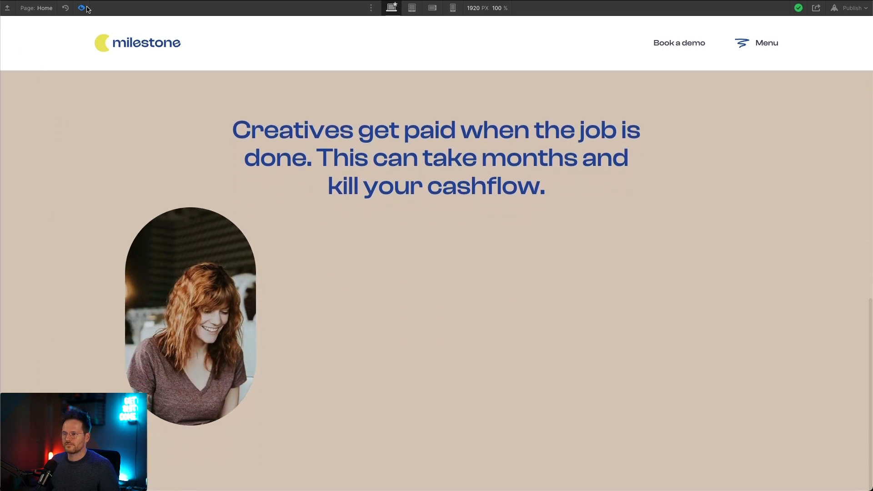
Step: Open the Background Paralax scroll animation of oval-img_wrap and examine the Move action of oval-img at 0%
click(81, 7)
click(802, 52)
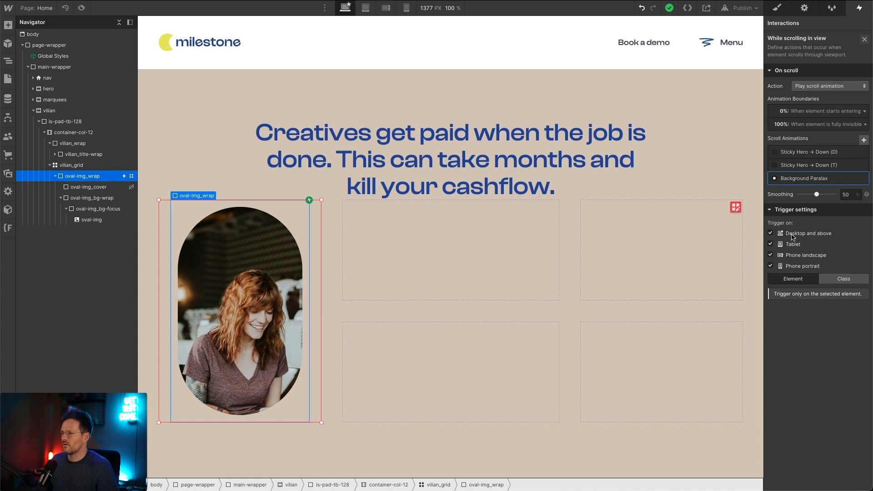
click(808, 181)
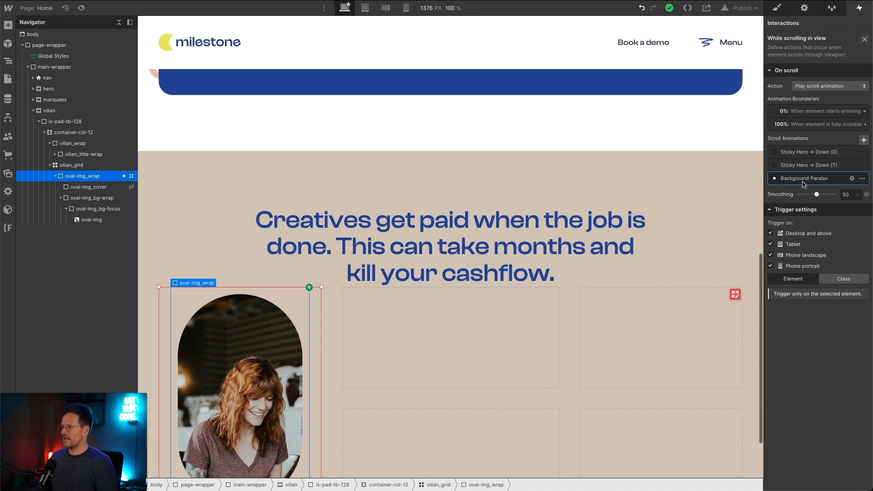
click(803, 180)
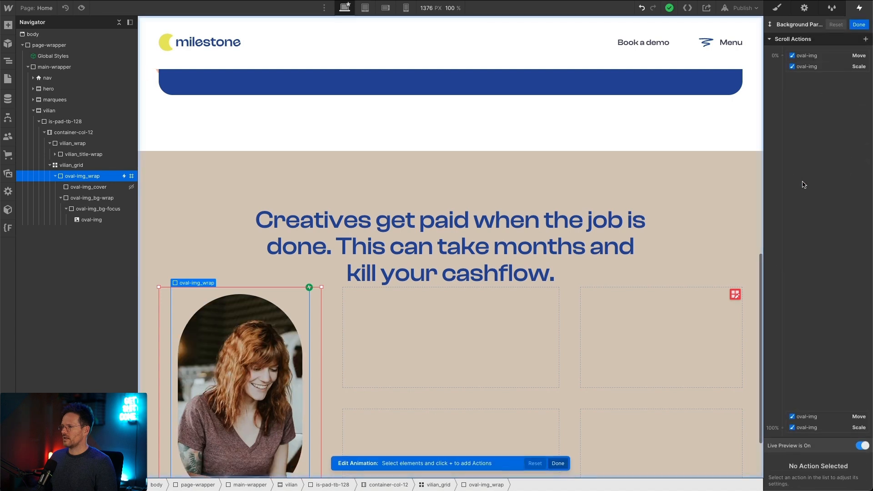
click(824, 59)
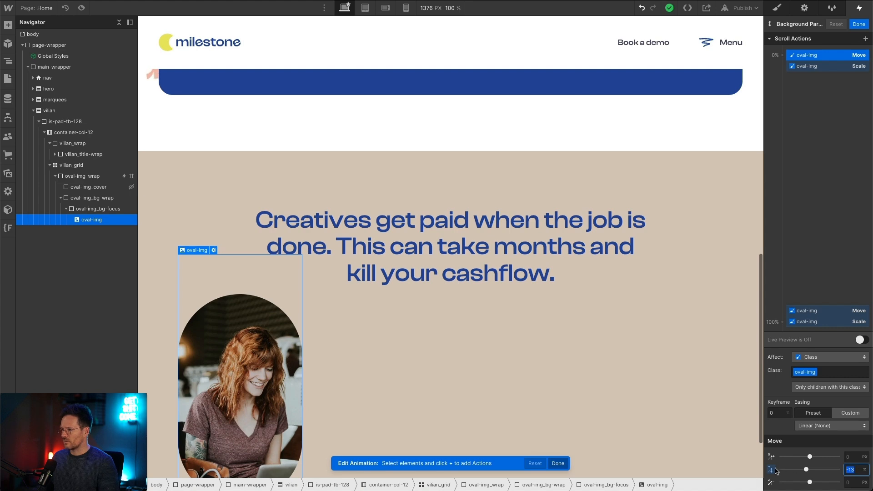
Step: Examine the Move action of oval-img at 100% and preview it live while scrolling the page
click(847, 311)
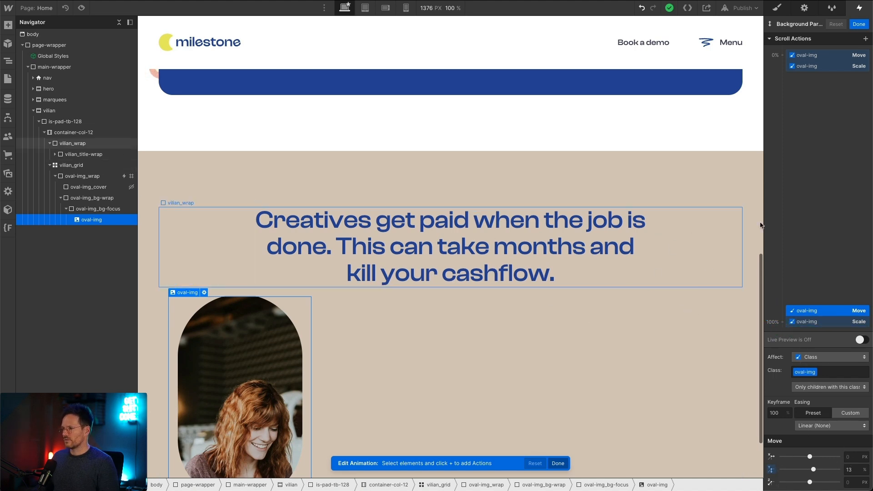
click(859, 340)
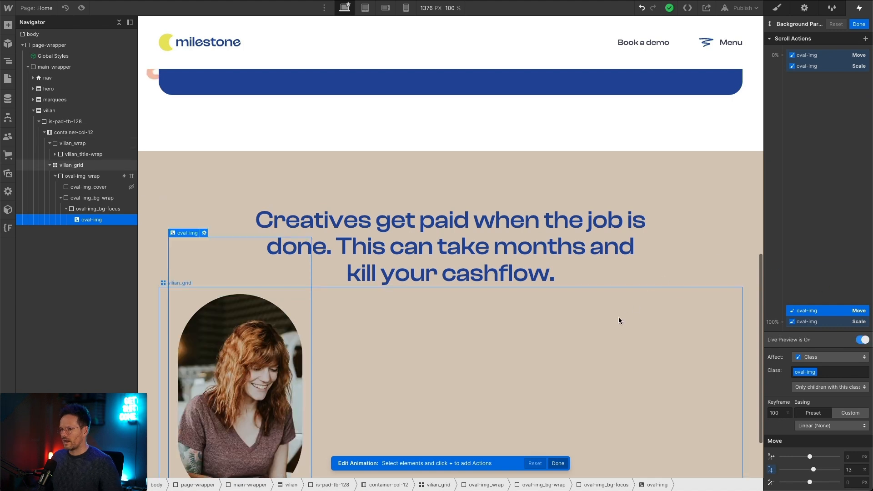
scroll(618, 316, down, 1)
scroll(618, 320, down, 1)
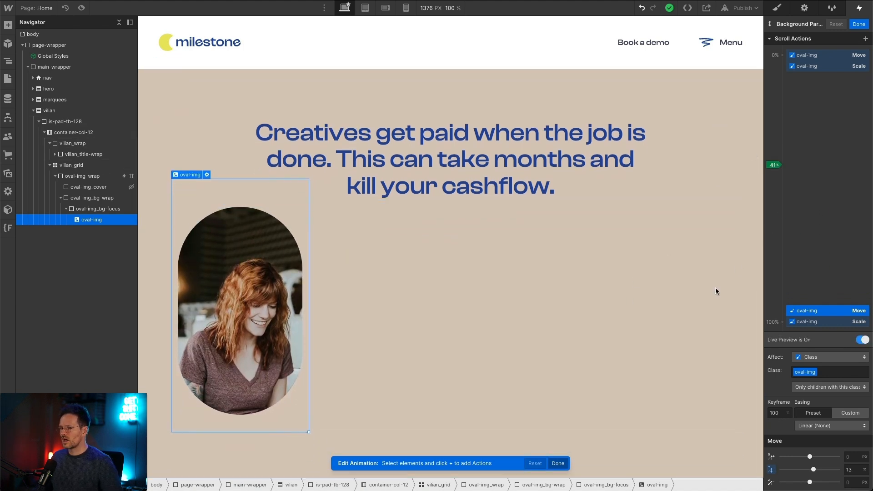
scroll(732, 247, up, 1)
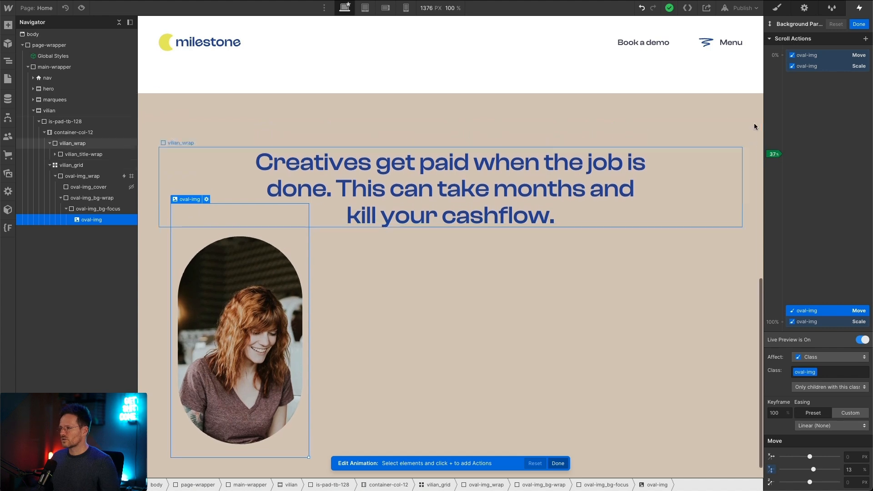
scroll(744, 132, up, 3)
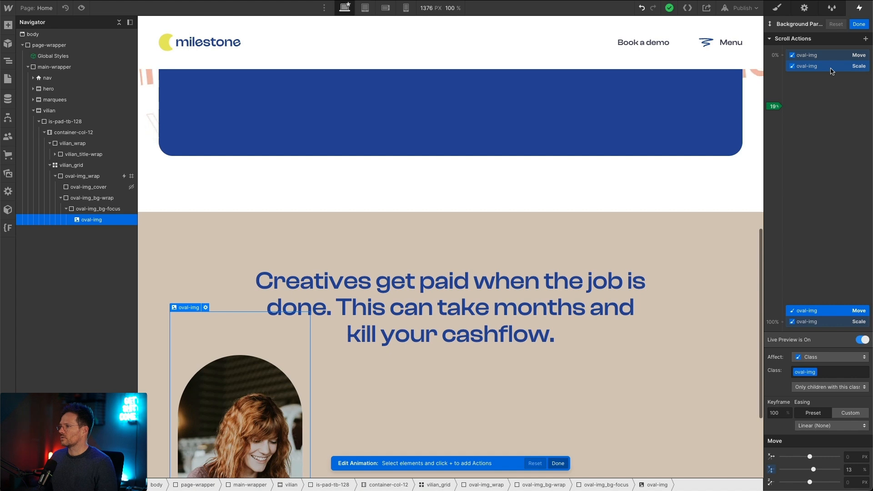
Step: Review the Scale actions of oval-img at 0% and 100% with live preview off, and finish viewing the Background Paralax animation
click(830, 67)
click(862, 339)
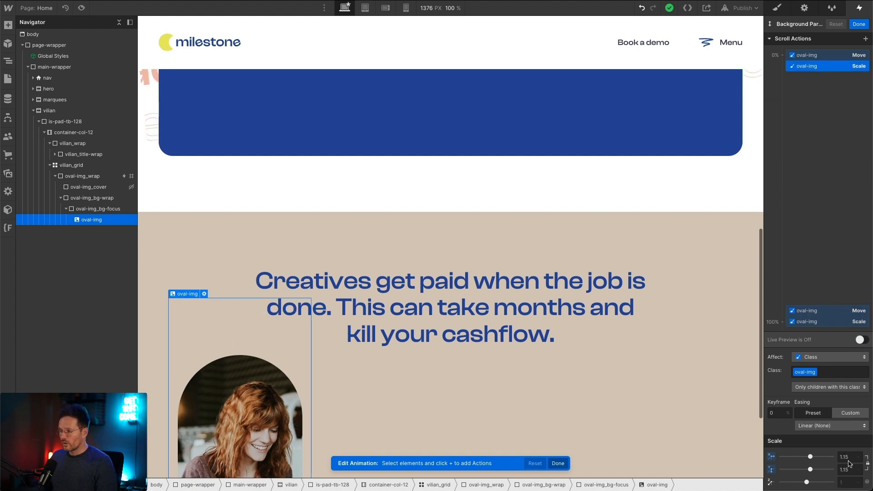
click(831, 321)
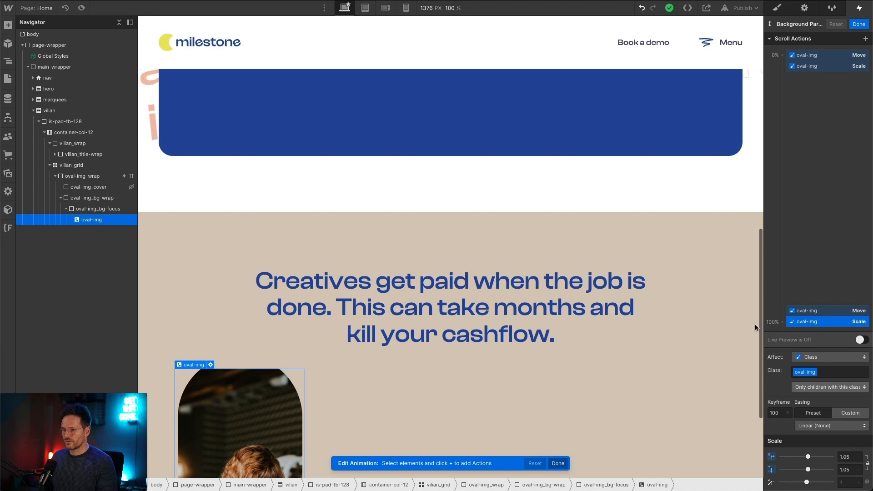
scroll(635, 292, down, 3)
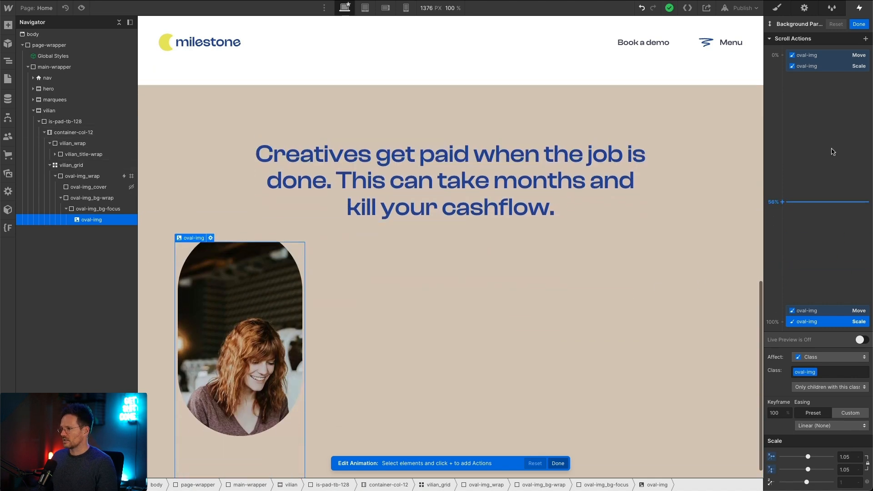
click(859, 26)
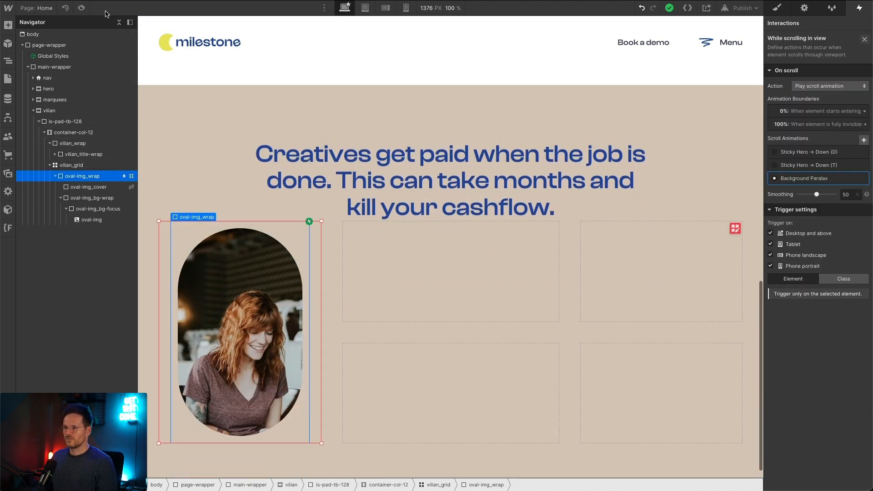
Step: Preview the page and scroll back and forth over the oval image to examine its parallax and scaling, ending the preview when done
click(82, 8)
scroll(475, 219, down, 1)
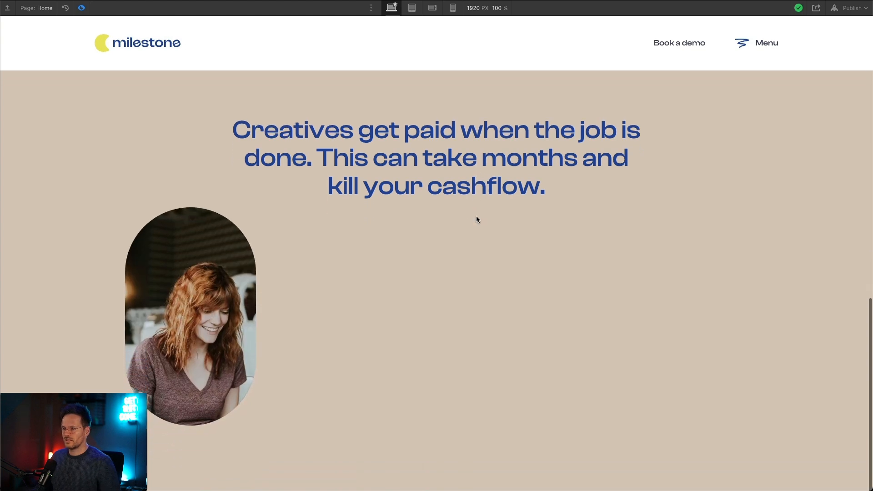
scroll(475, 217, up, 2)
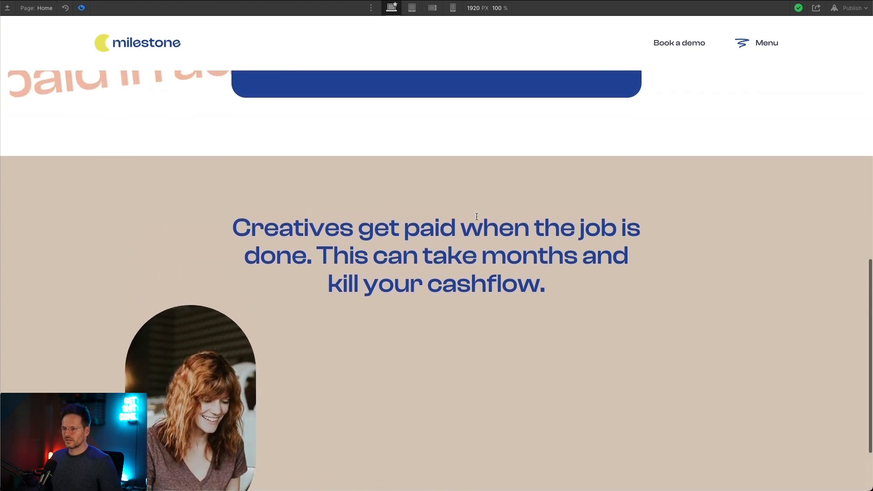
scroll(476, 216, down, 1)
scroll(142, 379, up, 1)
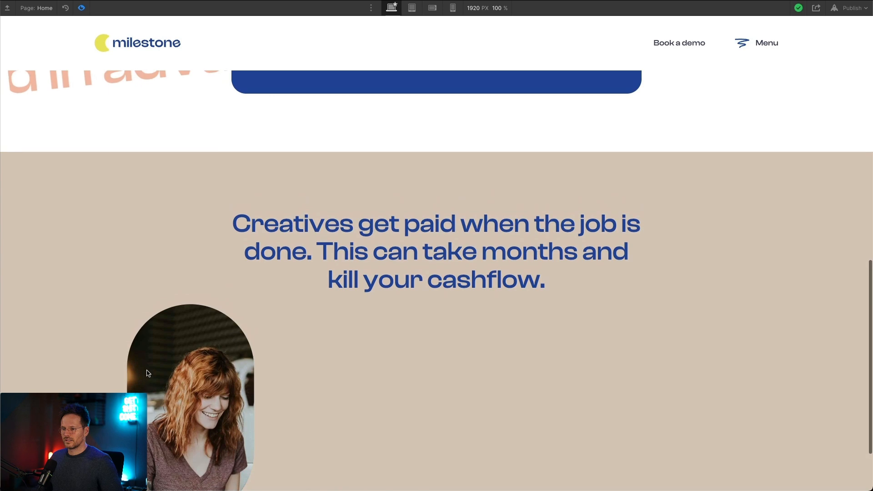
scroll(152, 355, down, 2)
scroll(154, 265, up, 2)
scroll(140, 235, down, 2)
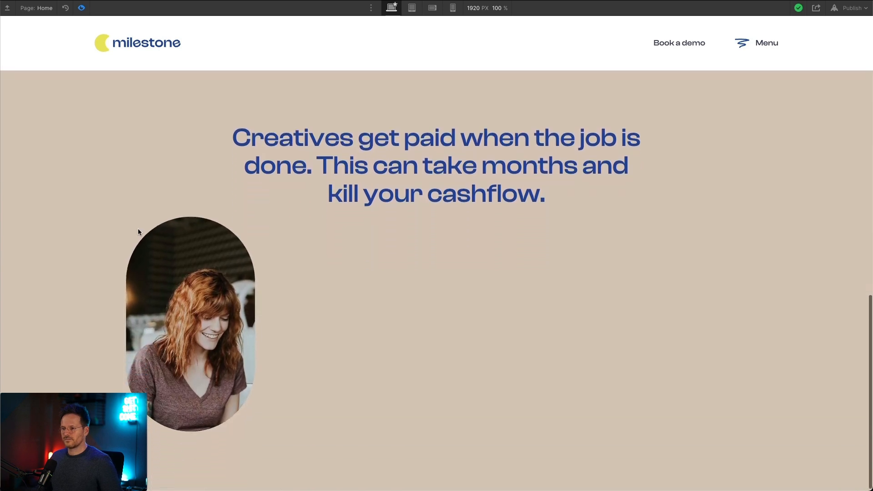
scroll(174, 372, up, 1)
scroll(174, 364, down, 1)
scroll(173, 359, up, 1)
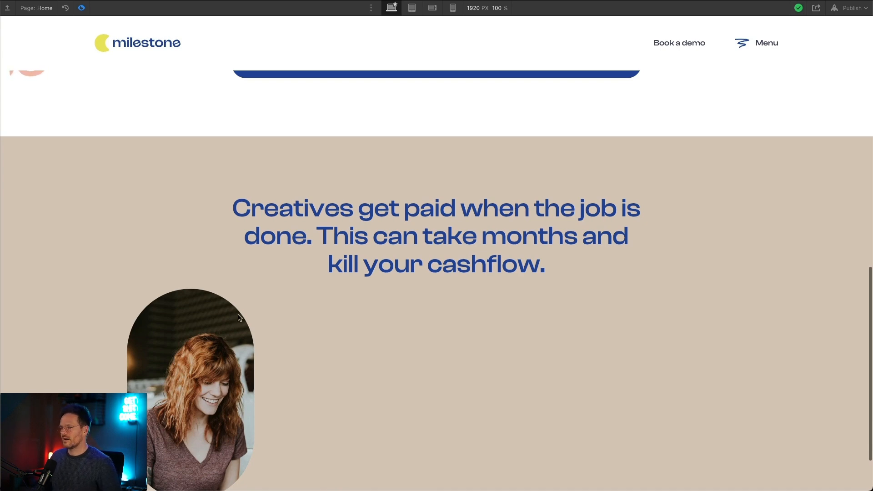
scroll(220, 303, down, 2)
scroll(220, 303, up, 2)
scroll(272, 277, down, 1)
scroll(272, 263, up, 2)
scroll(271, 261, down, 2)
scroll(267, 261, up, 2)
scroll(279, 259, down, 2)
scroll(280, 259, up, 1)
scroll(279, 259, down, 2)
scroll(222, 204, up, 5)
scroll(214, 200, down, 4)
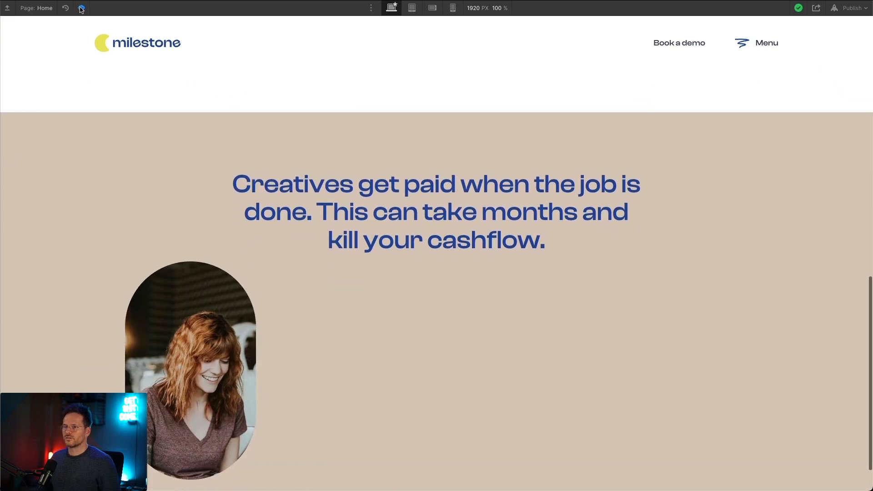
click(81, 8)
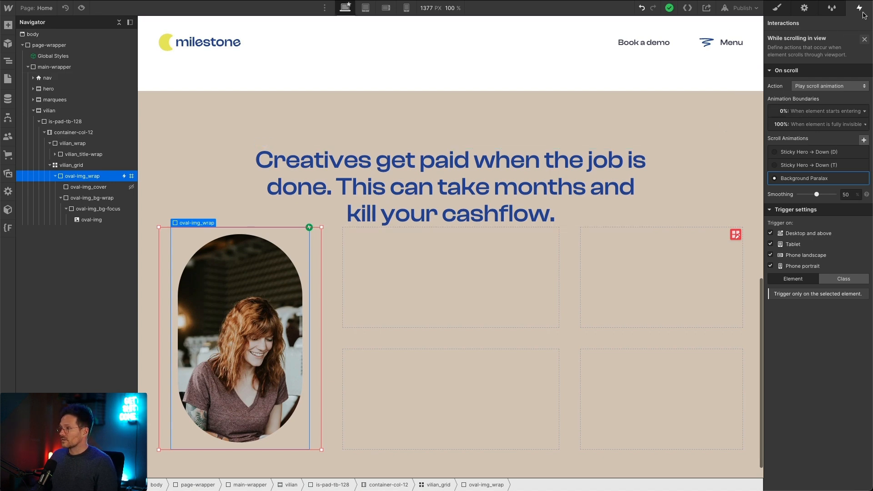
Step: Open the Scroll into view interaction of oval-img_wrap and review its Oval Img → Into View animation and offset
click(865, 40)
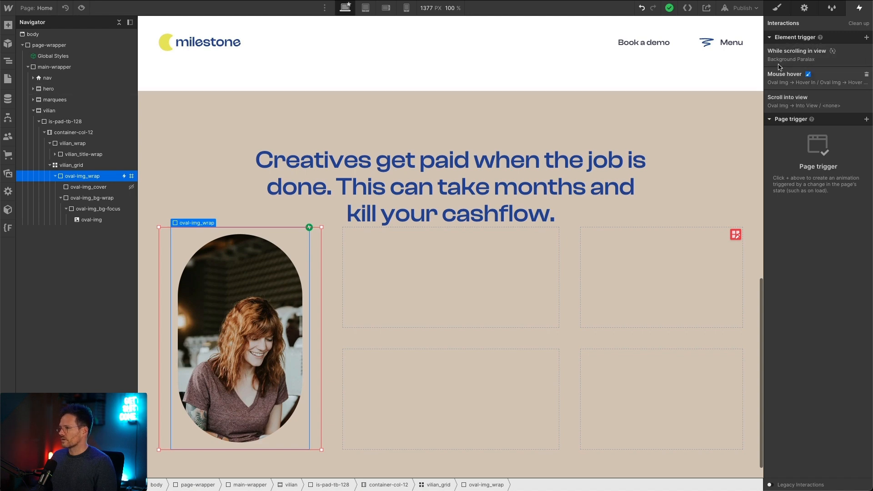
click(817, 106)
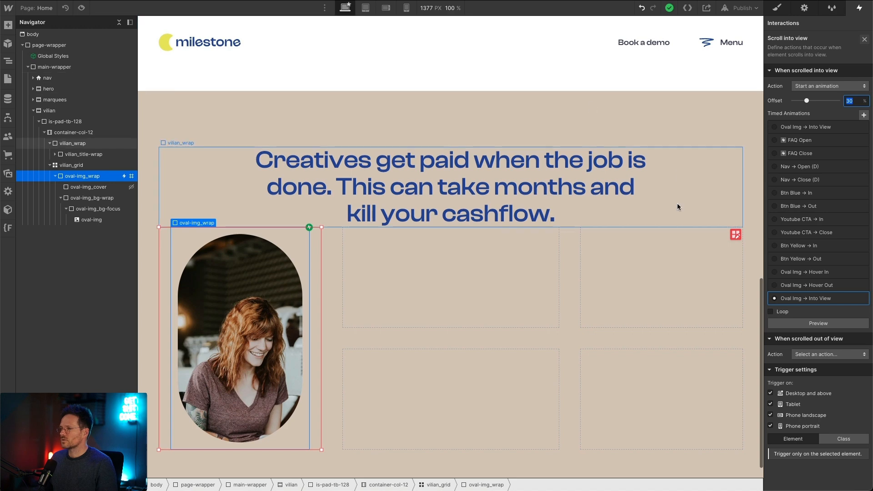
scroll(674, 203, up, 5)
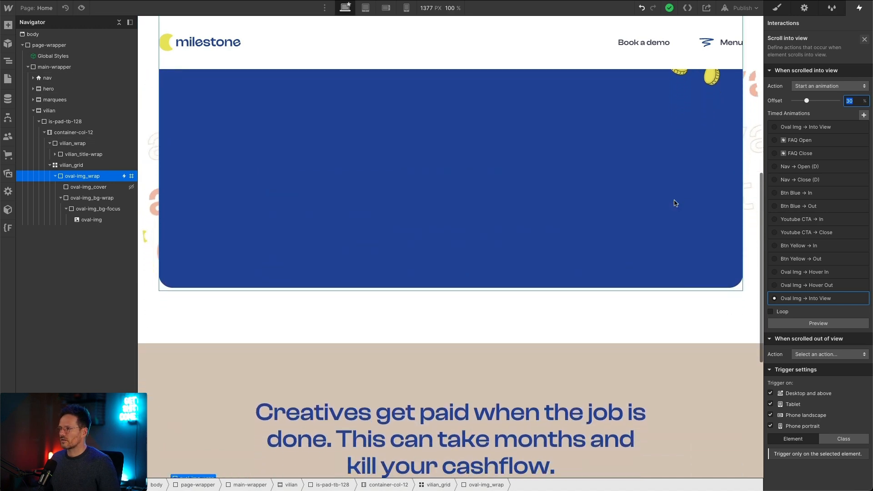
scroll(673, 203, down, 3)
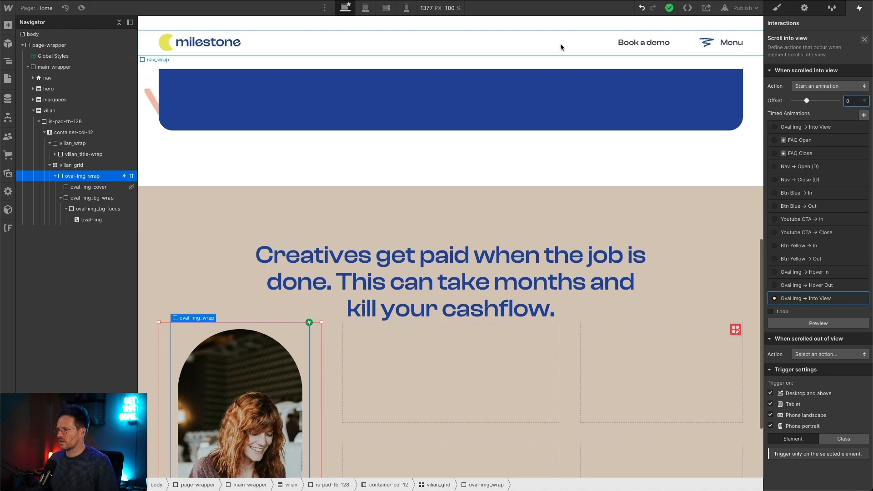
Step: Try a 0% offset for the Scroll into view trigger and preview the oval image's reveal while scrolling the page
key(Tab)
scroll(287, 80, up, 3)
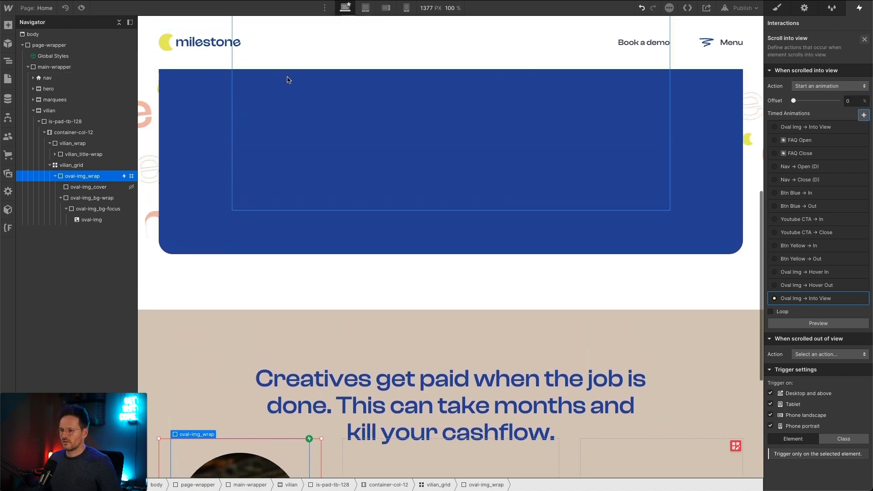
scroll(288, 81, up, 1)
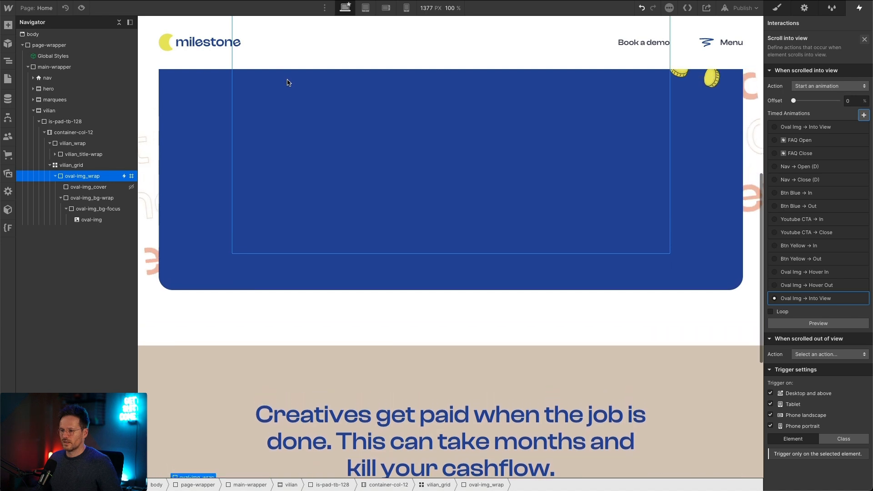
click(82, 9)
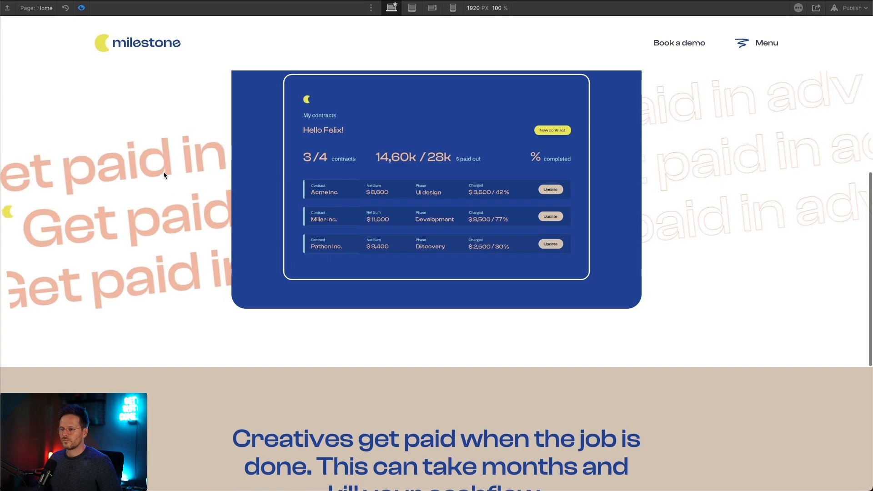
scroll(162, 171, down, 2)
scroll(163, 170, down, 2)
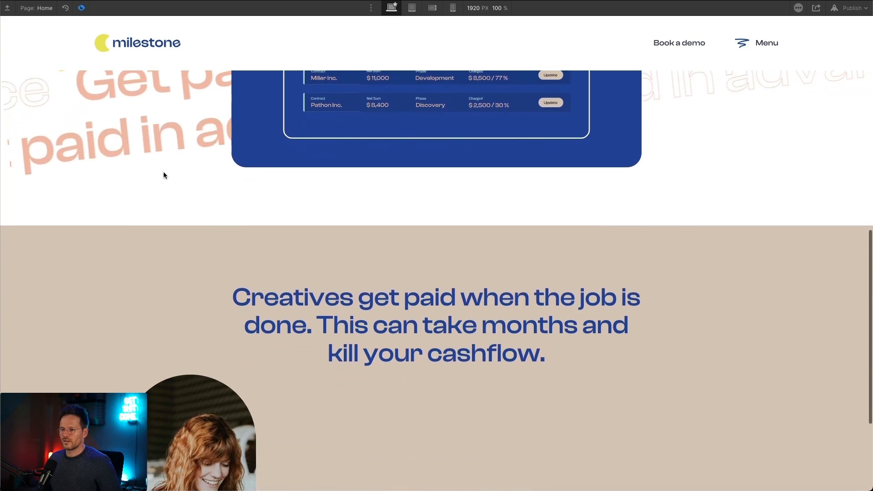
scroll(163, 171, up, 3)
scroll(163, 172, up, 1)
scroll(163, 172, down, 3)
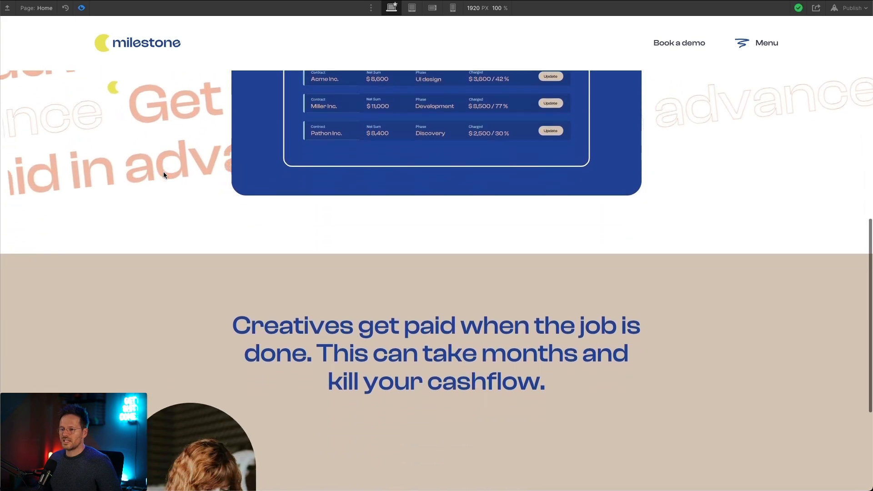
scroll(164, 173, up, 2)
scroll(163, 174, up, 1)
scroll(163, 175, down, 1)
scroll(163, 175, up, 2)
scroll(163, 175, down, 1)
scroll(164, 175, up, 1)
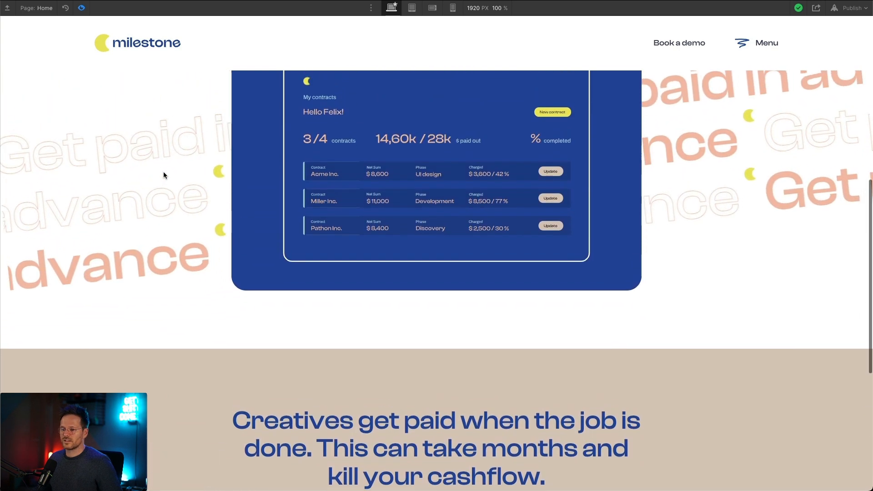
scroll(163, 175, down, 1)
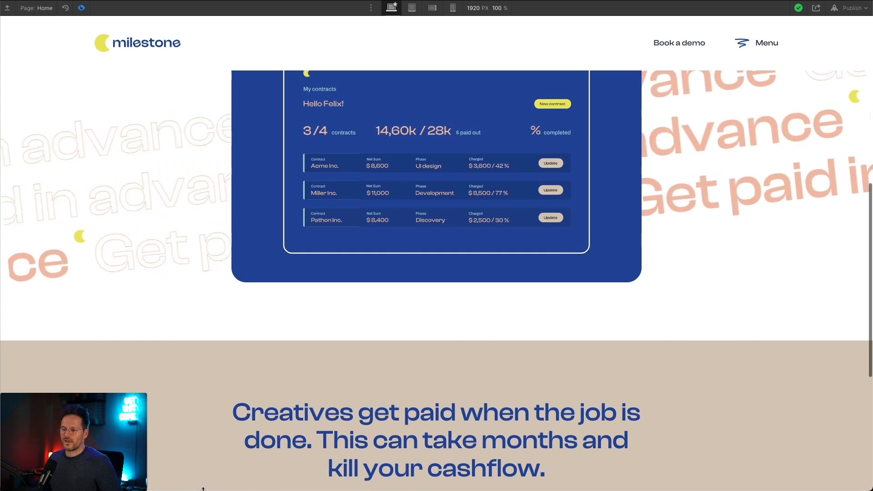
scroll(187, 375, down, 1)
scroll(187, 376, down, 5)
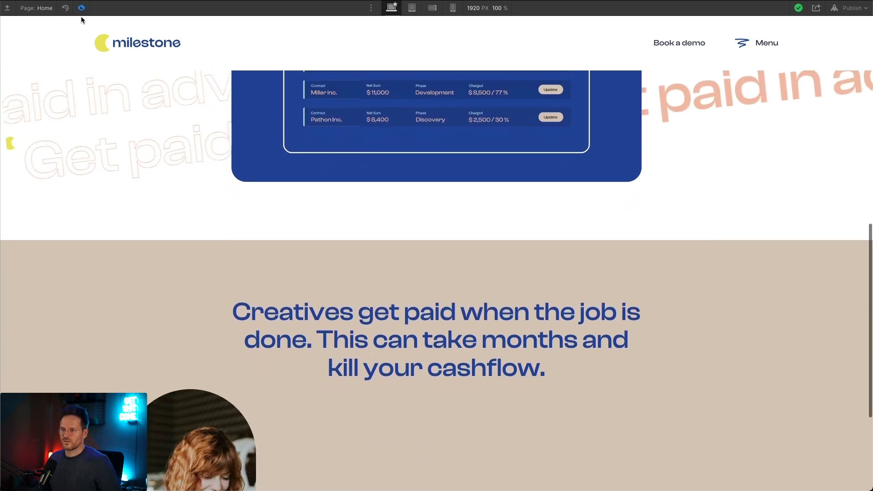
click(82, 8)
right_click(82, 7)
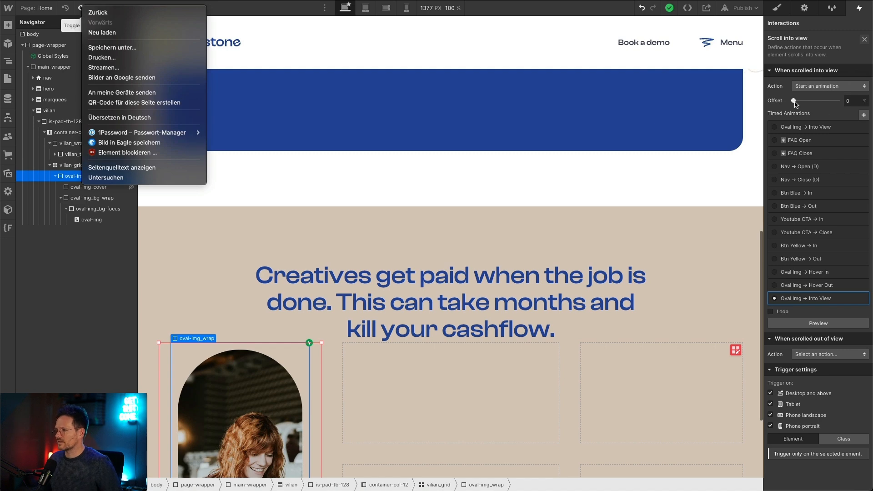
Step: Set the Scroll into view offset to 30% and preview the oval image's reveal on the page
click(848, 101)
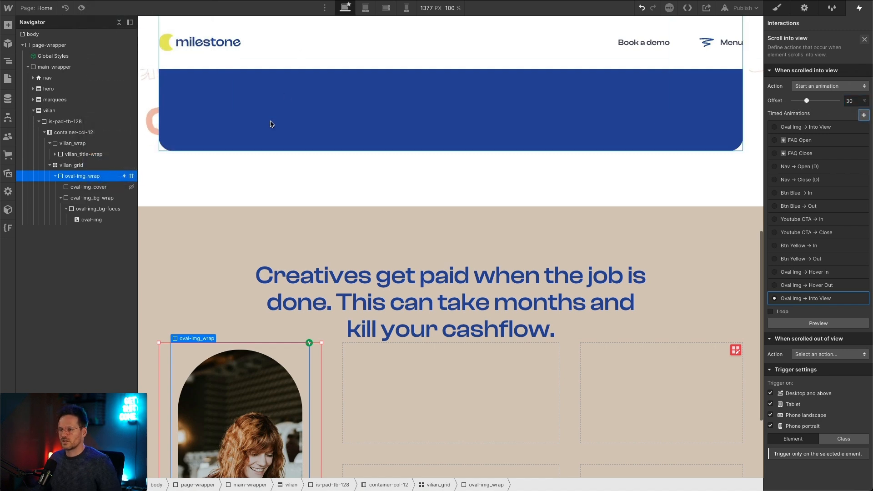
scroll(271, 122, up, 4)
click(82, 7)
scroll(139, 203, down, 5)
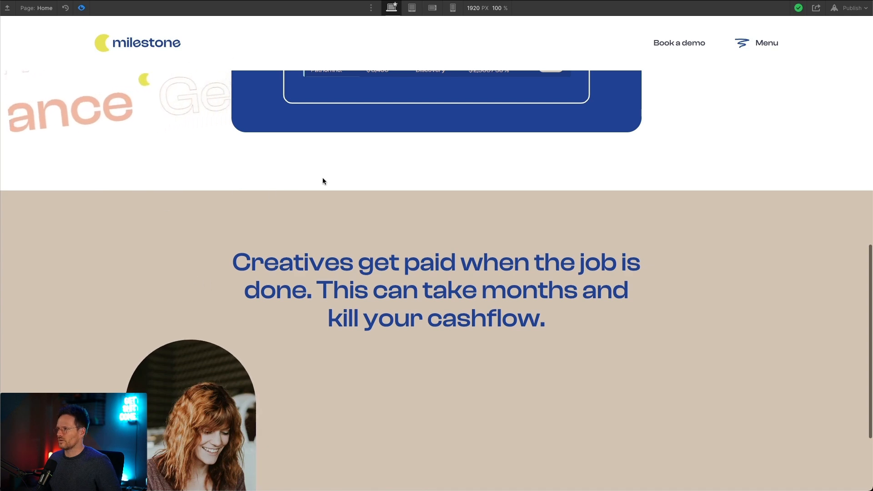
scroll(323, 173, up, 5)
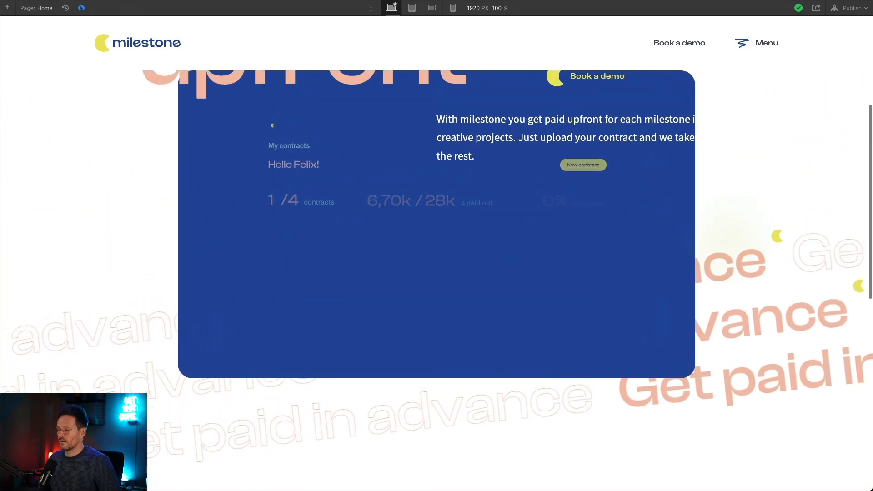
click(82, 8)
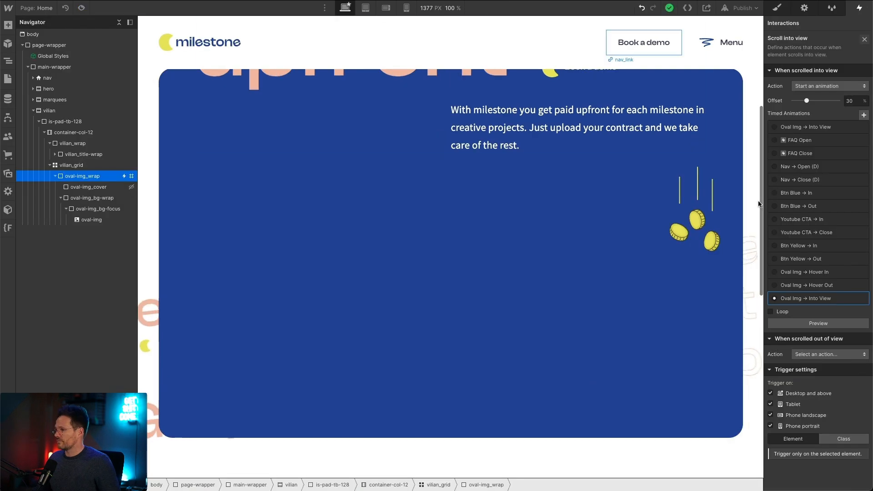
Step: Open the Oval Img → Into View animation and examine the initial Hide/Show action of oval-img_cover
click(811, 299)
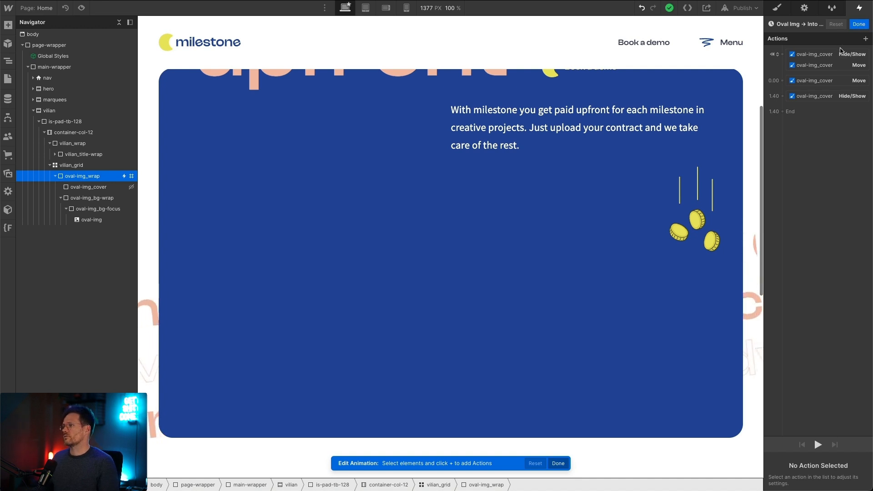
click(824, 53)
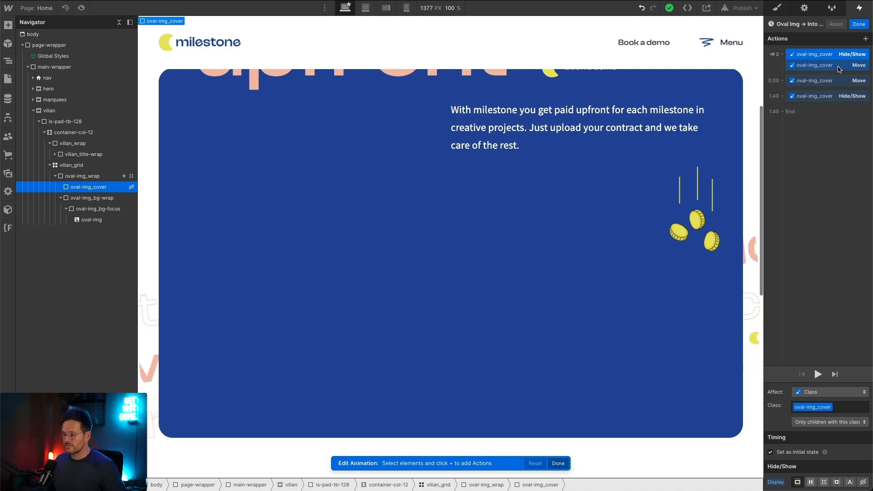
Step: Examine the initial and the timed Move actions of oval-img_cover and play the Oval Img → Into View animation on the canvas
click(837, 69)
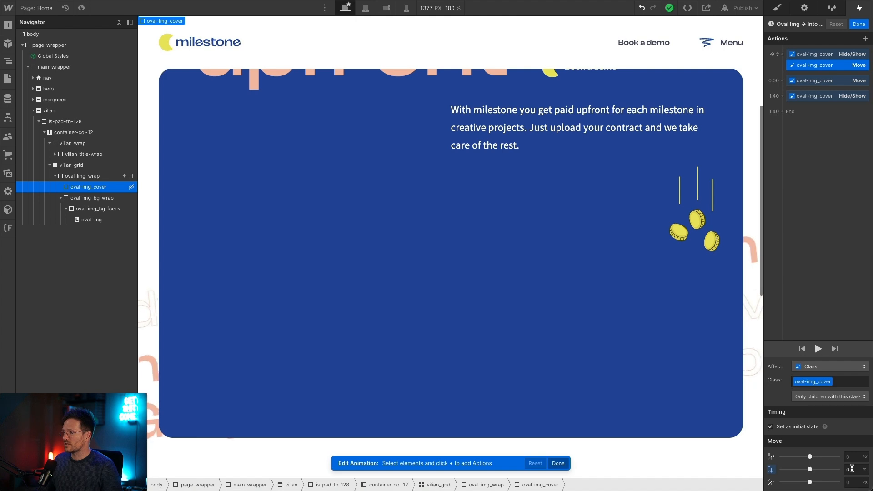
click(818, 81)
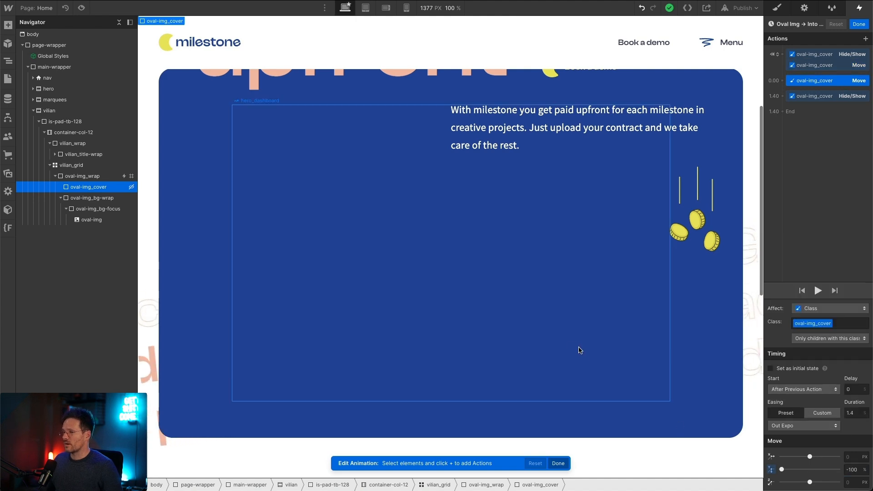
scroll(563, 335, down, 10)
drag(815, 84, 817, 82)
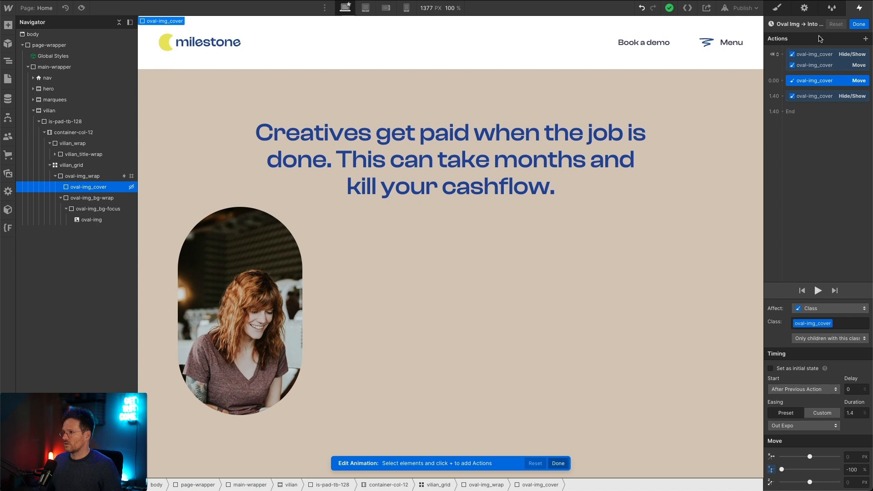
click(842, 68)
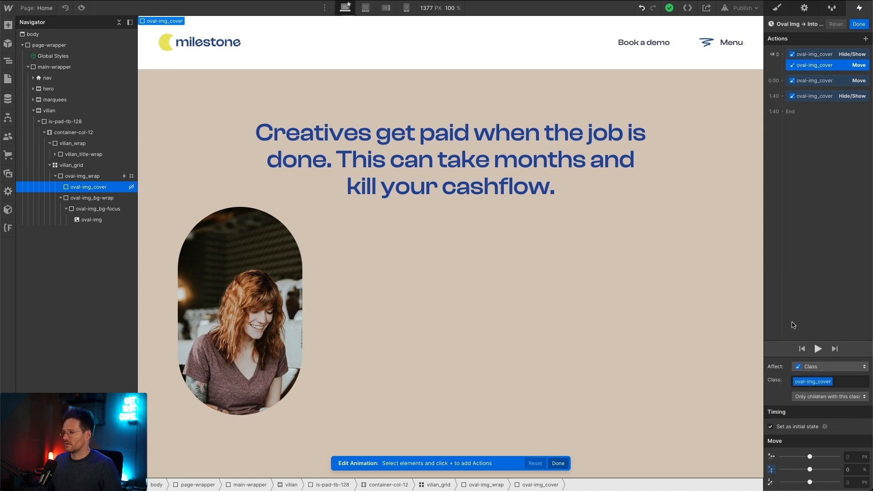
click(817, 349)
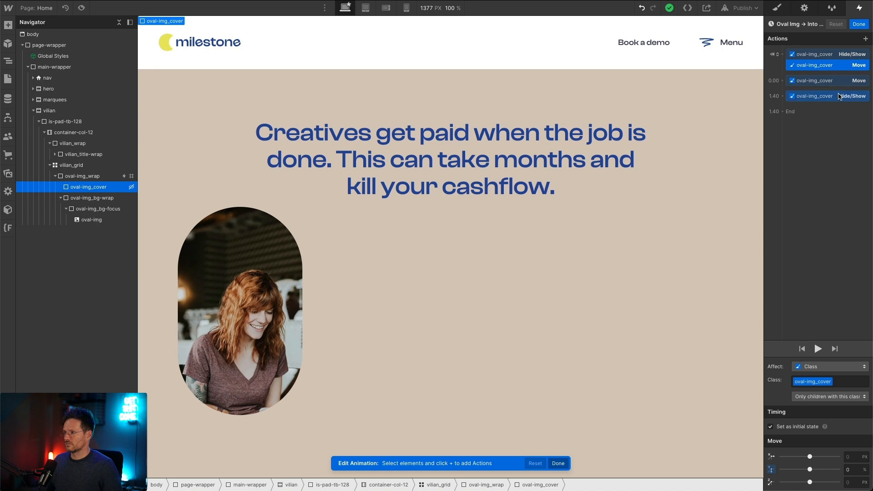
click(841, 83)
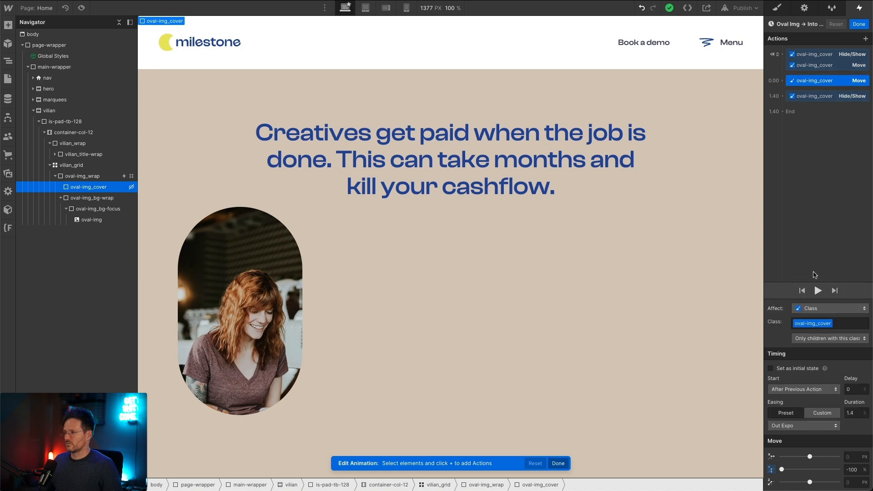
click(816, 291)
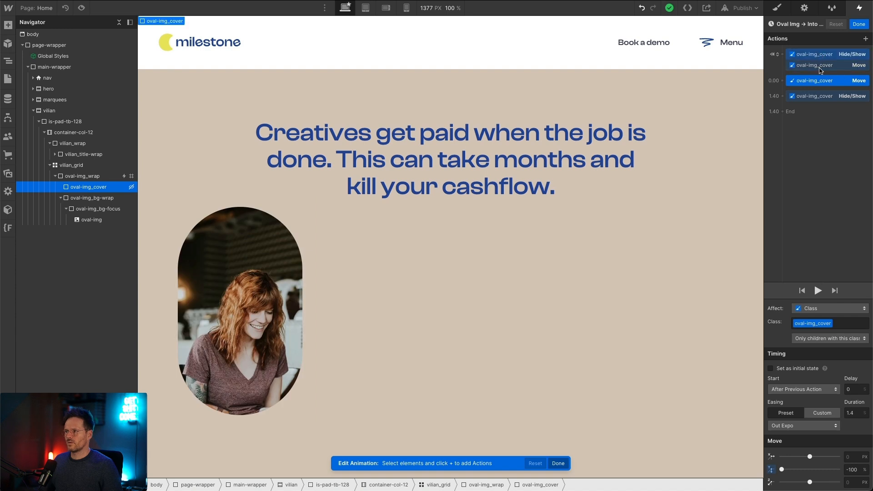
Step: Try a 40% vertical position for the initial Move action of oval-img_cover, play the animation and restore the position to 0%
click(821, 65)
click(850, 468)
text(40)
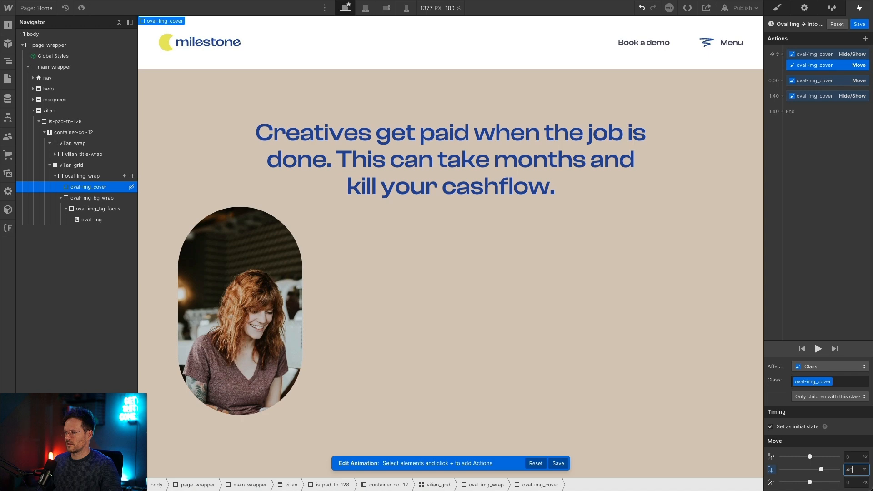
click(817, 351)
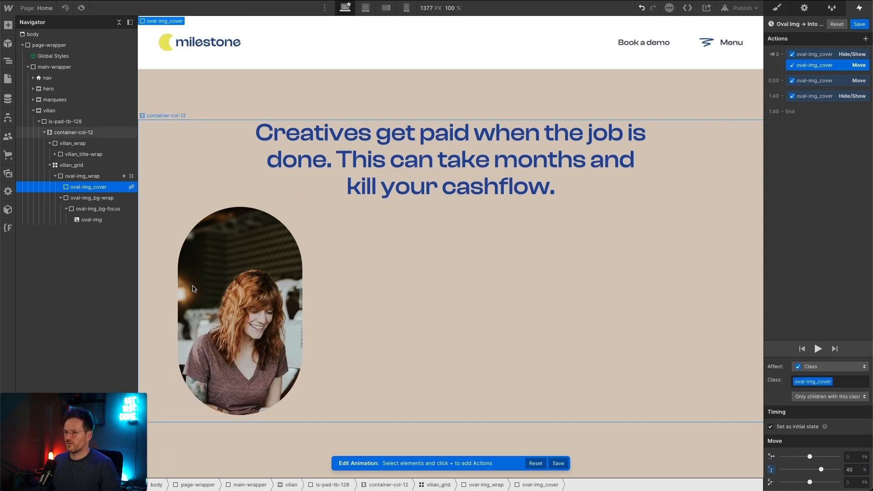
text(0)
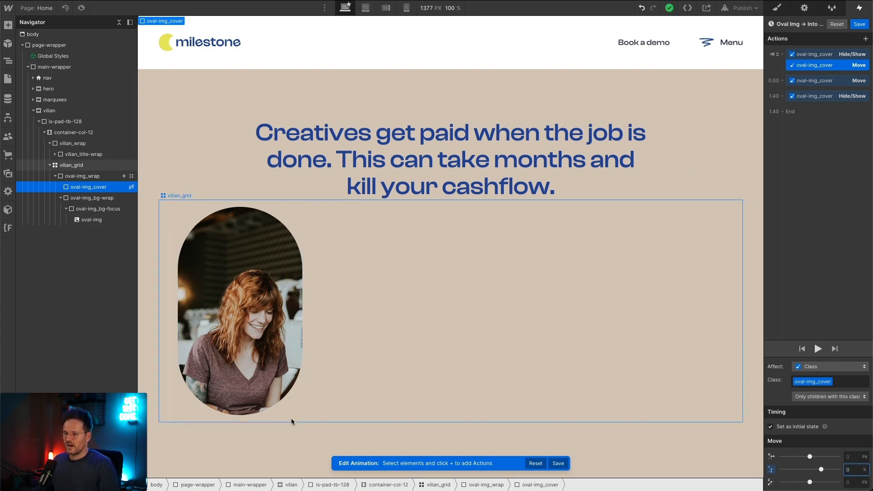
Step: Review the timed Move action of oval-img_cover and preview the oval image's reveal on the page
click(814, 81)
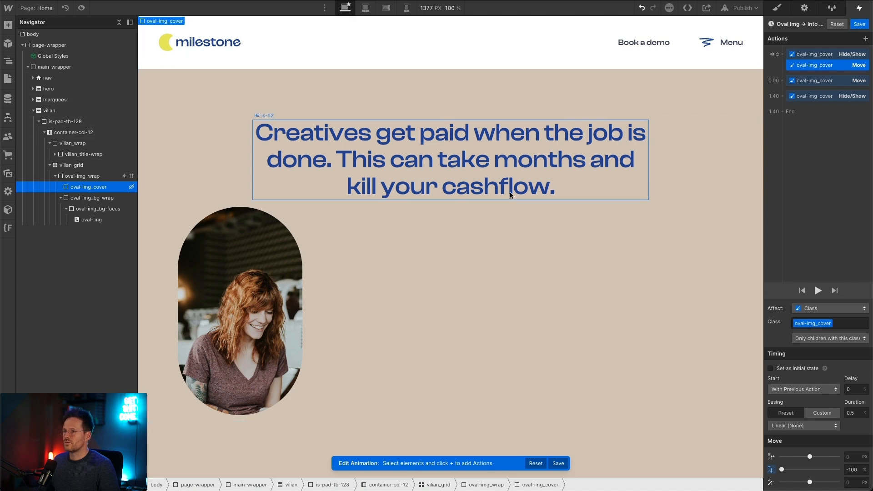
scroll(248, 117, up, 4)
scroll(247, 117, down, 4)
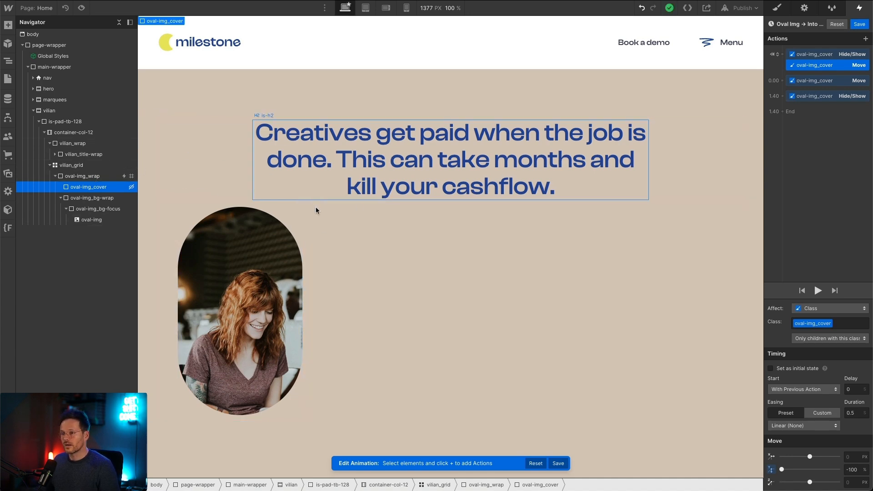
click(81, 8)
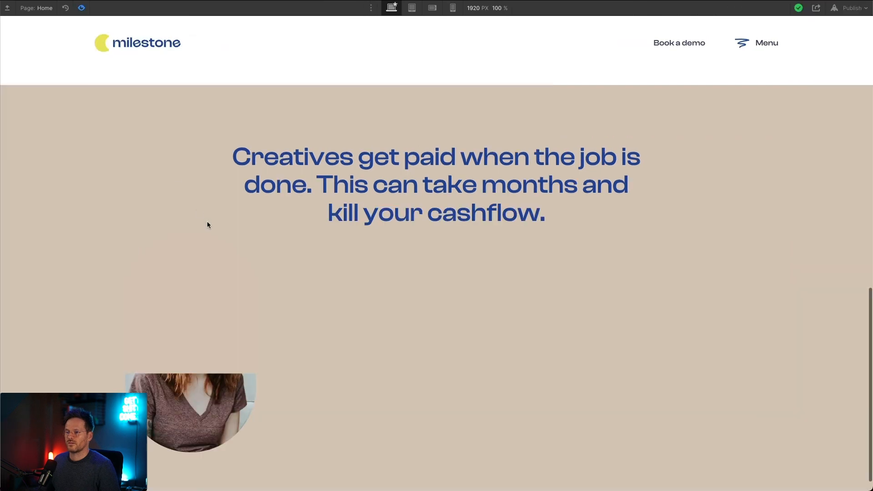
click(83, 13)
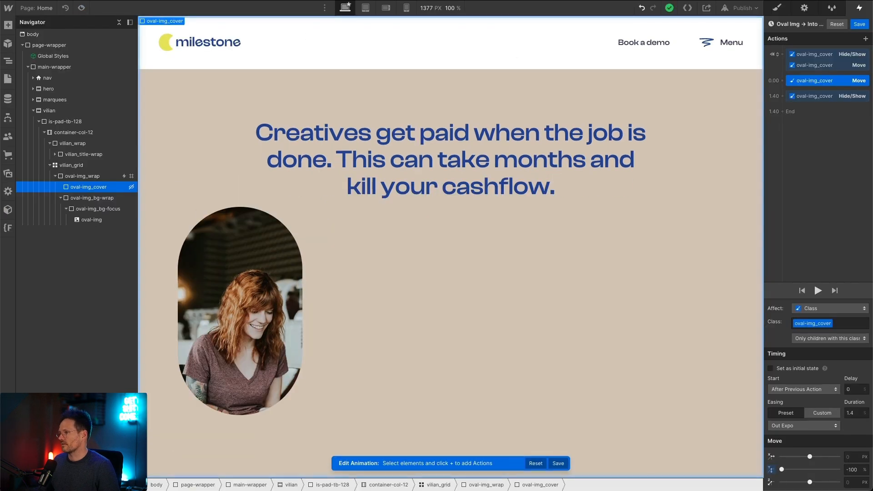
Step: Check the final Hide/Show action of oval-img_cover, and save and leave the Oval Img → Into View animation
click(843, 98)
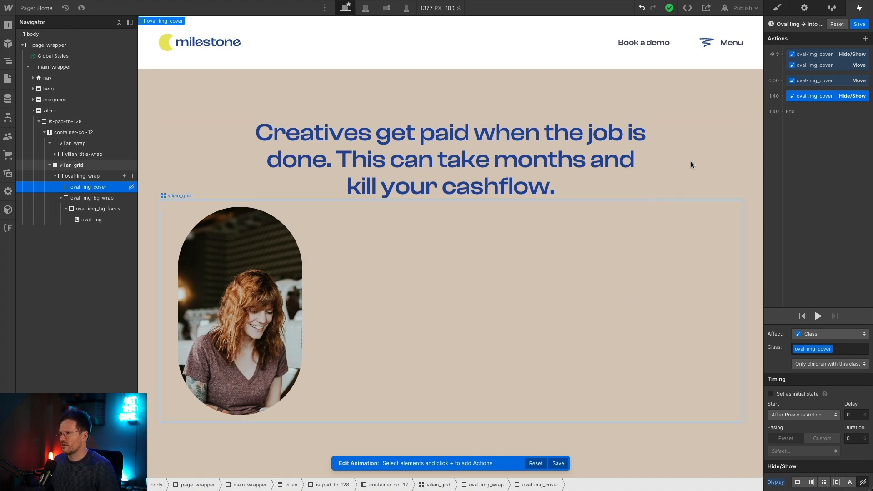
click(859, 25)
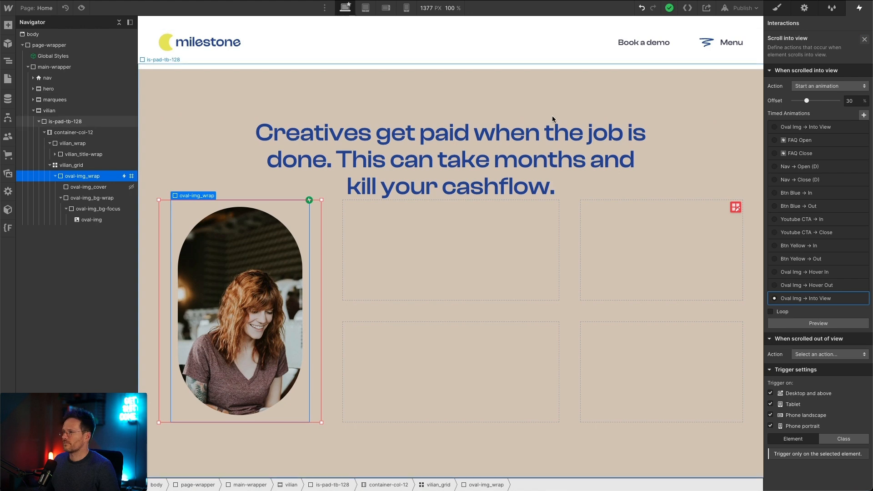
click(863, 40)
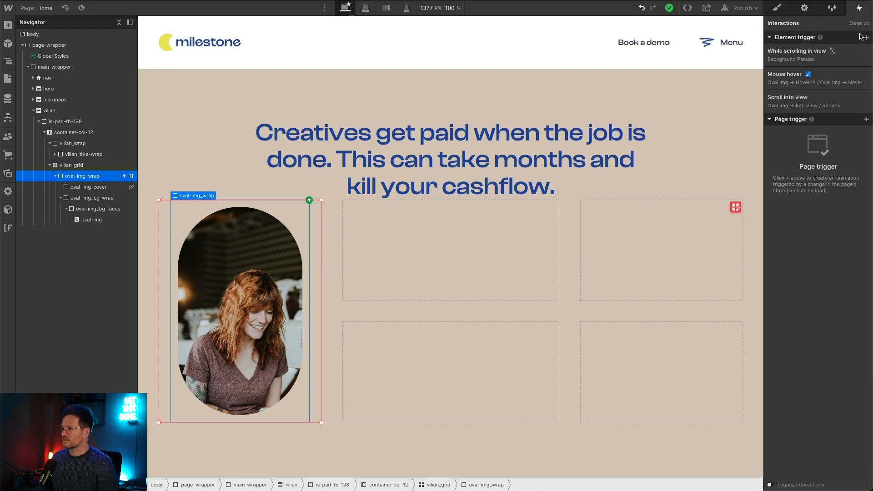
Step: Open the Mouse hover trigger's Oval Img → Hover In animation and examine the Scale actions of oval-img_bg-focus and oval-img_bg-wrap
click(792, 83)
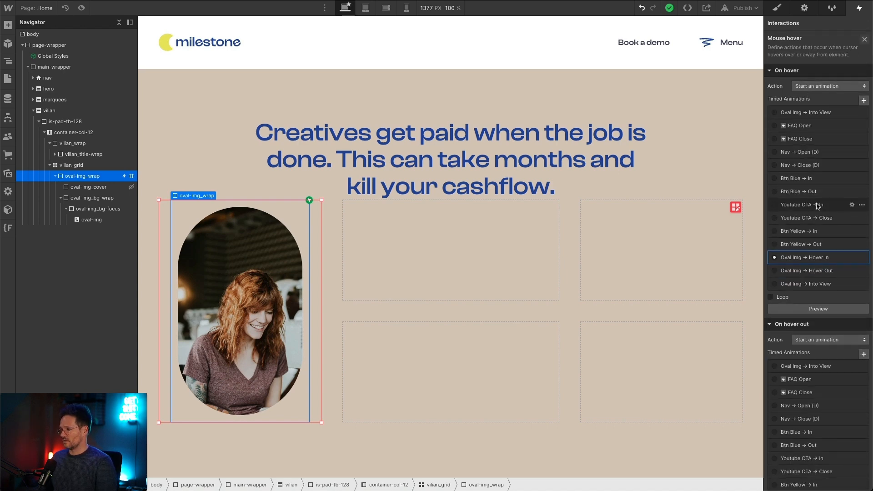
click(796, 262)
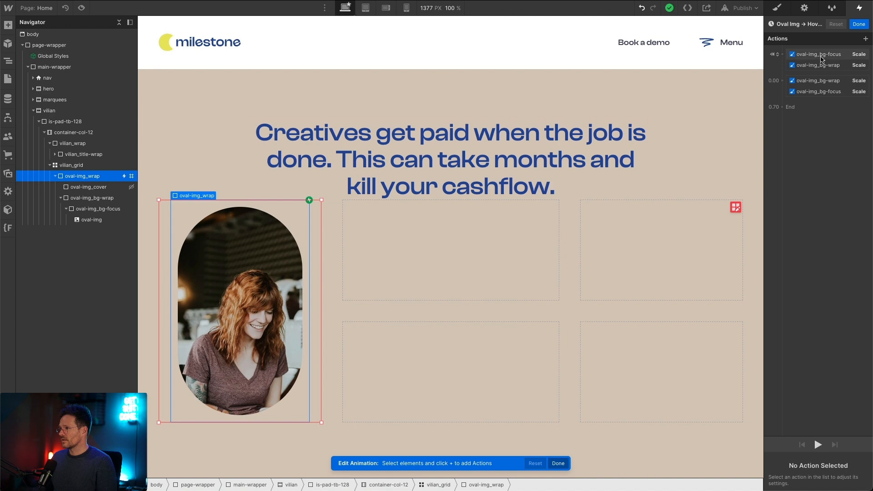
click(820, 54)
click(823, 92)
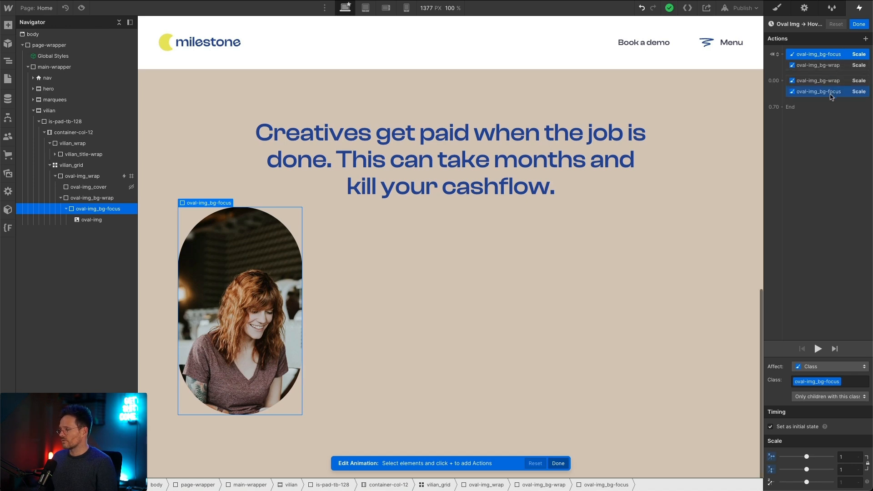
click(830, 92)
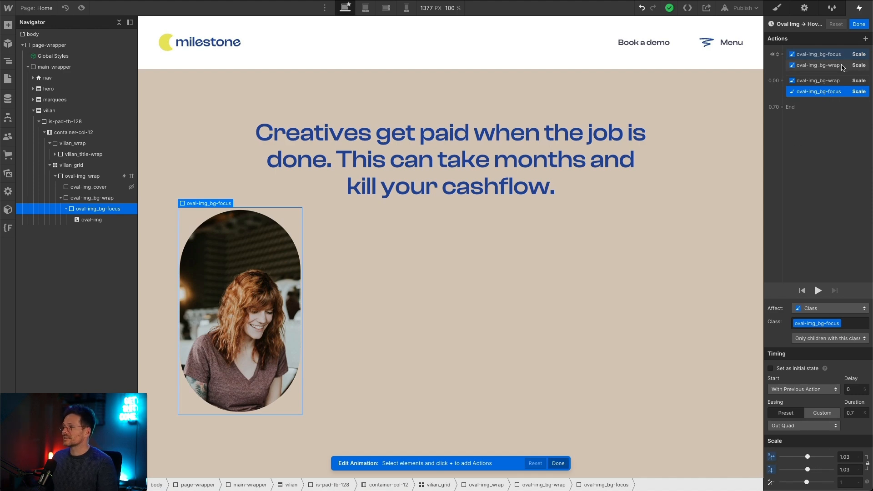
click(842, 65)
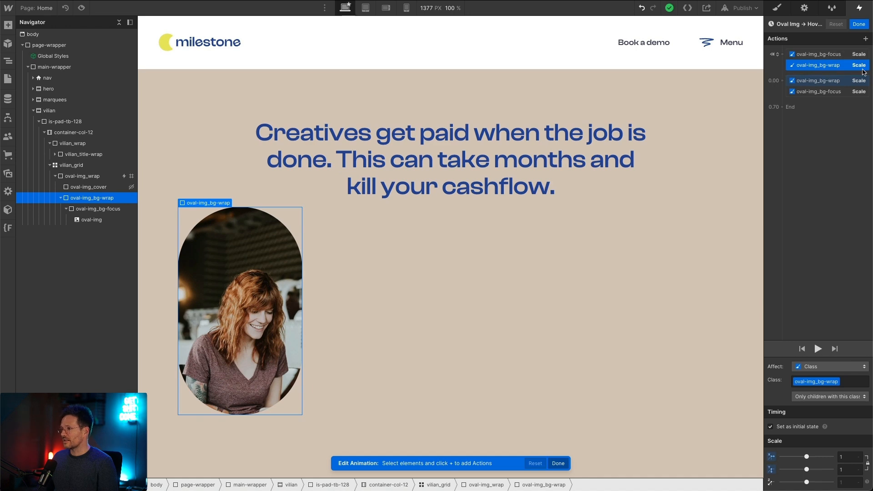
click(820, 89)
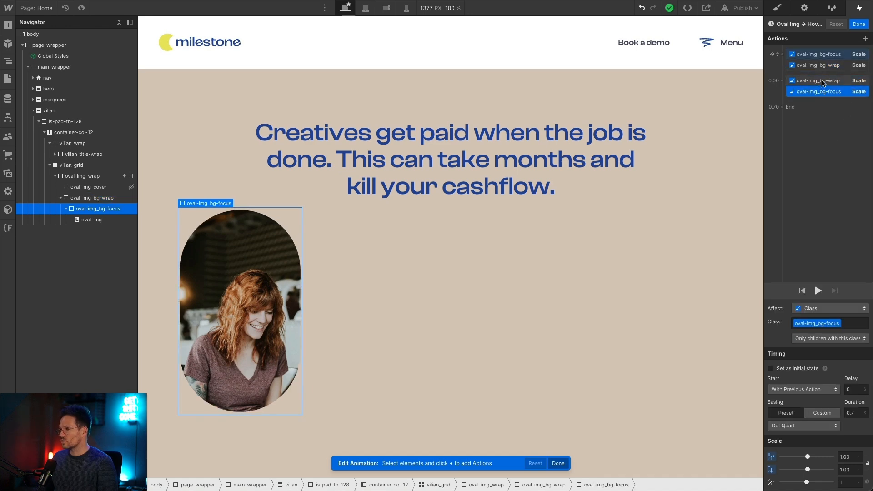
click(822, 82)
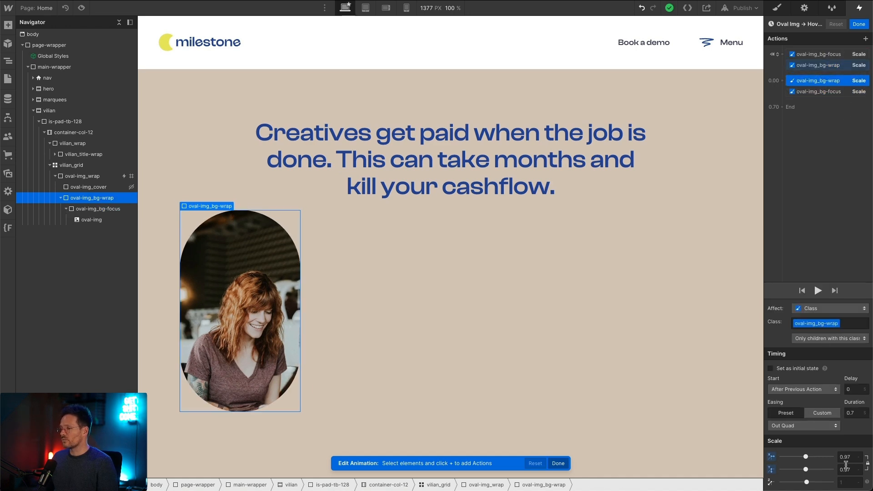
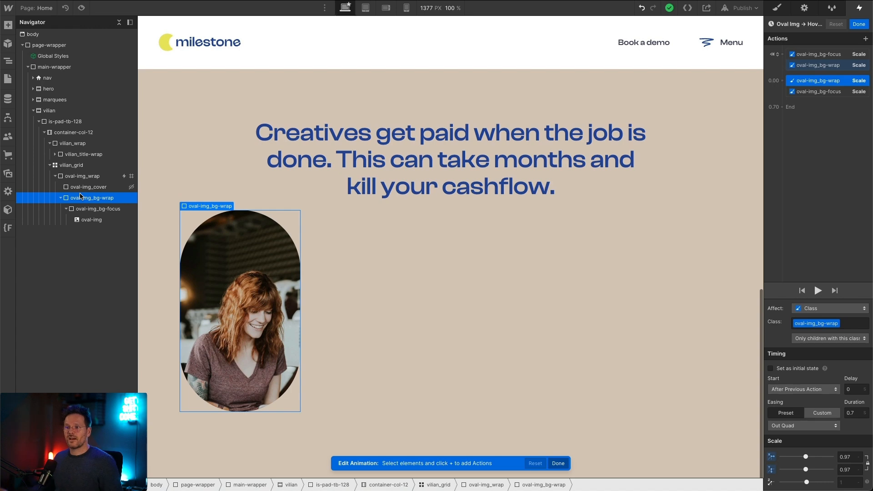
Step: Preview the oval image's hover animation on the page and return to editing
click(80, 7)
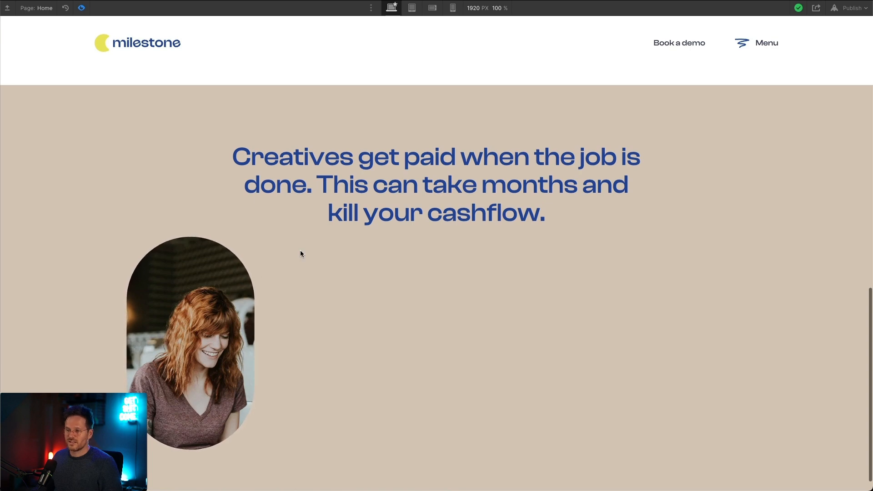
key(super+shift+p)
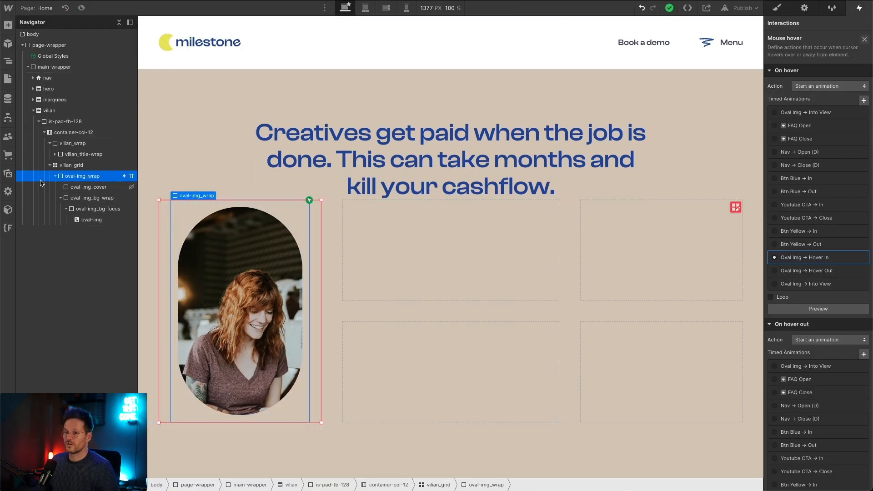
Step: Duplicate the oval-img_wrap element twice inside vilian_grid
click(55, 175)
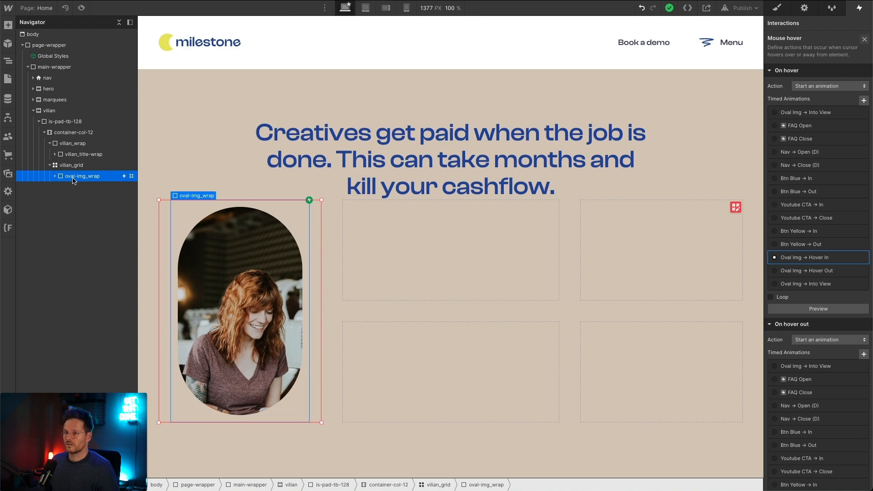
key(super+d)
key(super+d)
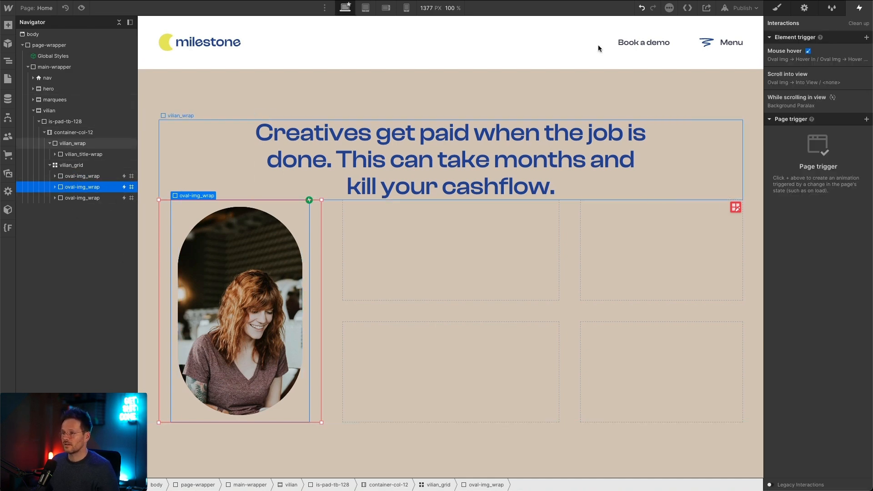
Step: Replace the is-second combo class on the second oval-img_wrap with a new combo class named is-first
click(776, 8)
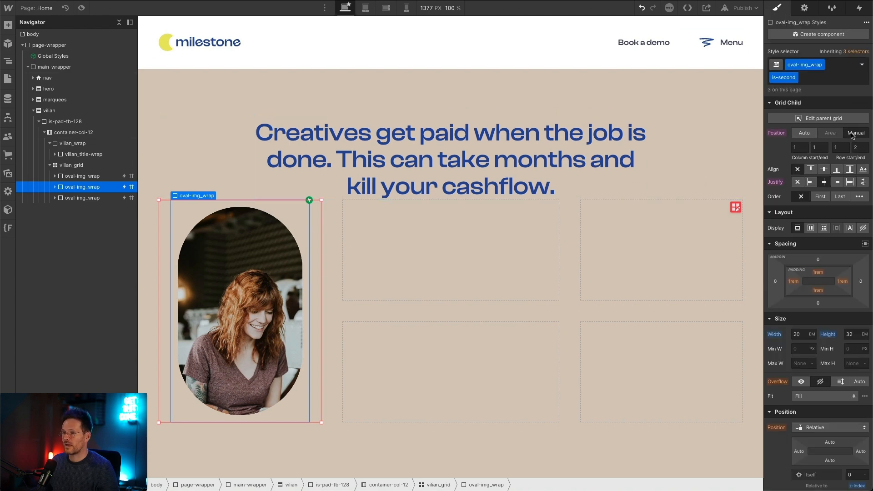
click(852, 135)
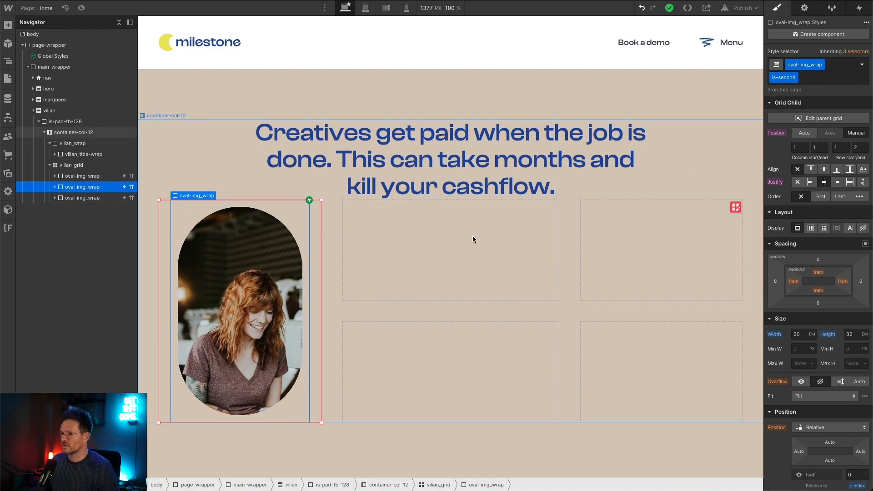
click(815, 81)
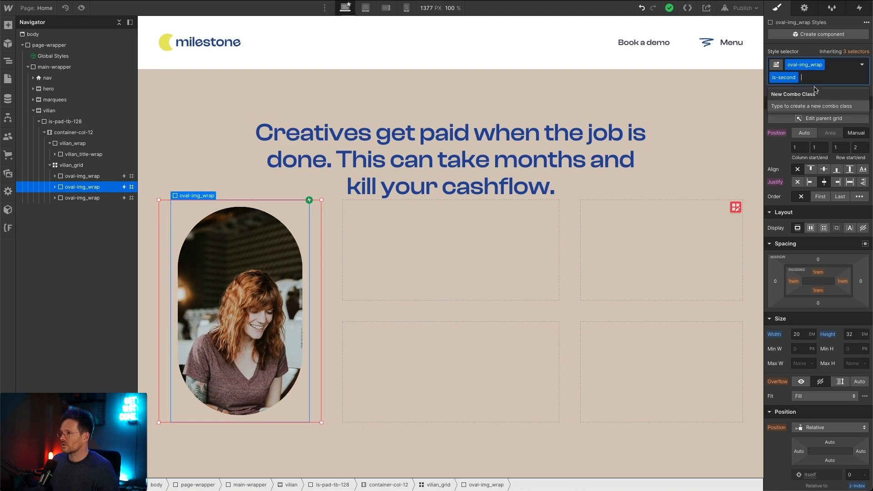
key(BackSpace)
text(is-)
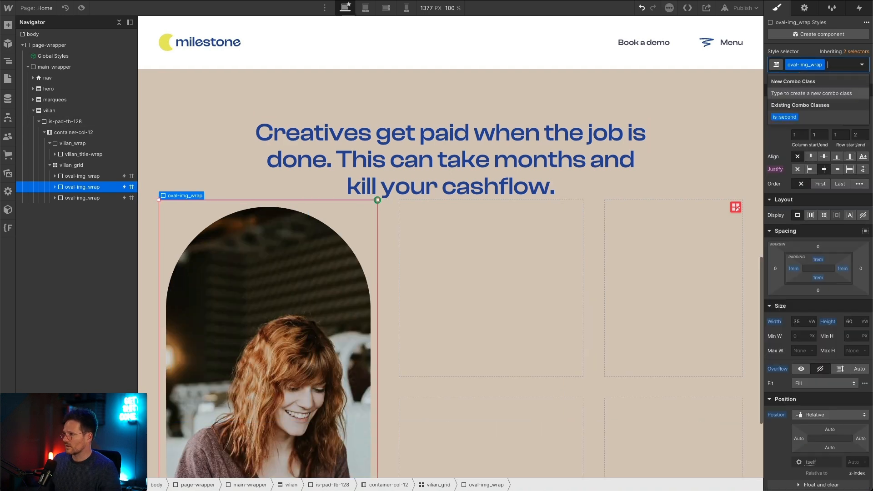
text(se)
key(BackSpace)
key(BackSpace)
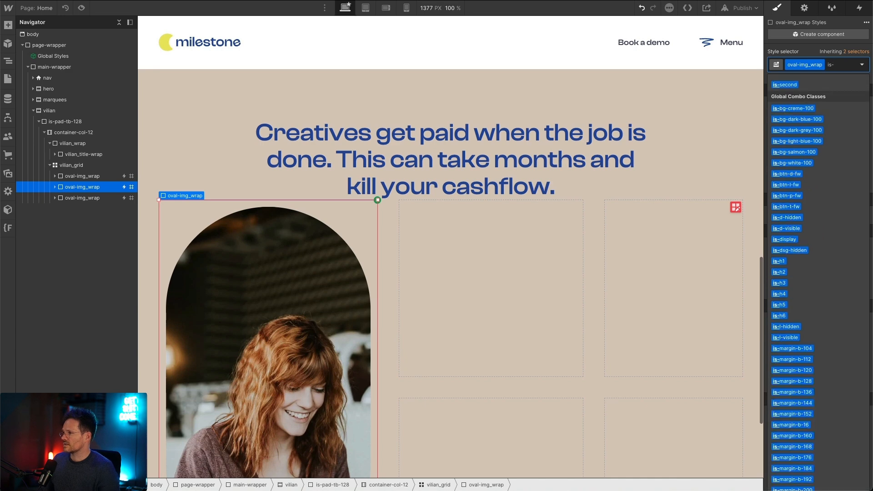
text(fi)
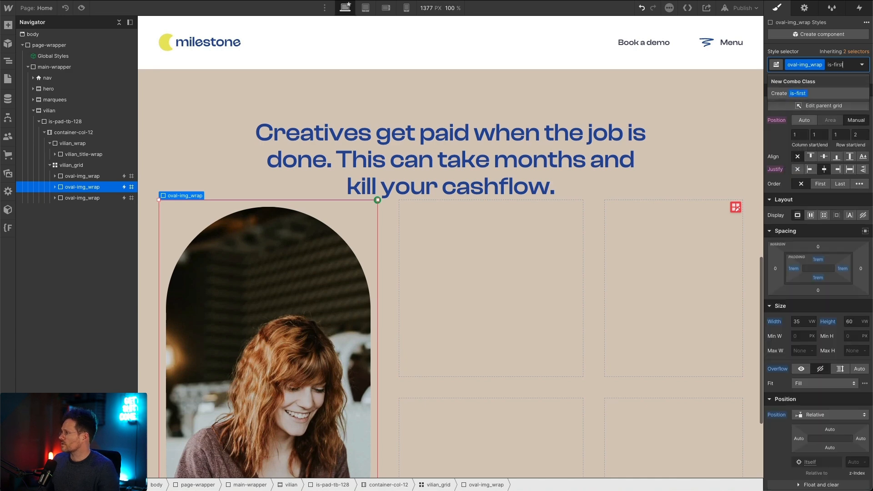
text(rst)
key(Return)
Step: Place the is-first oval image in the grid at column start 2 and end 2, row start 1 and end 3
click(800, 135)
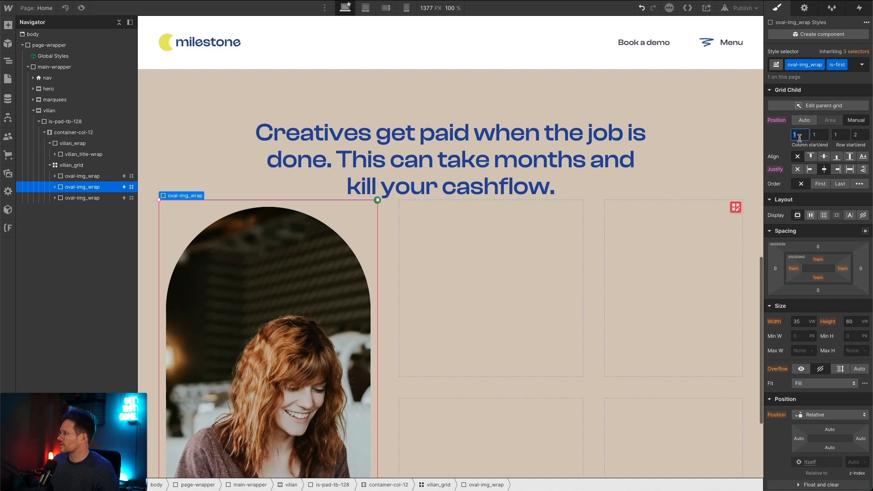
text(2)
key(Tab)
key(Tab)
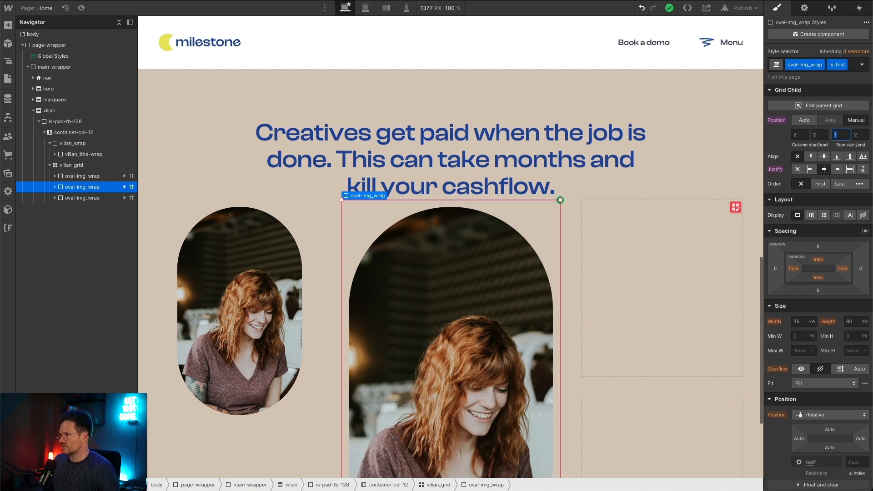
key(Tab)
key(Return)
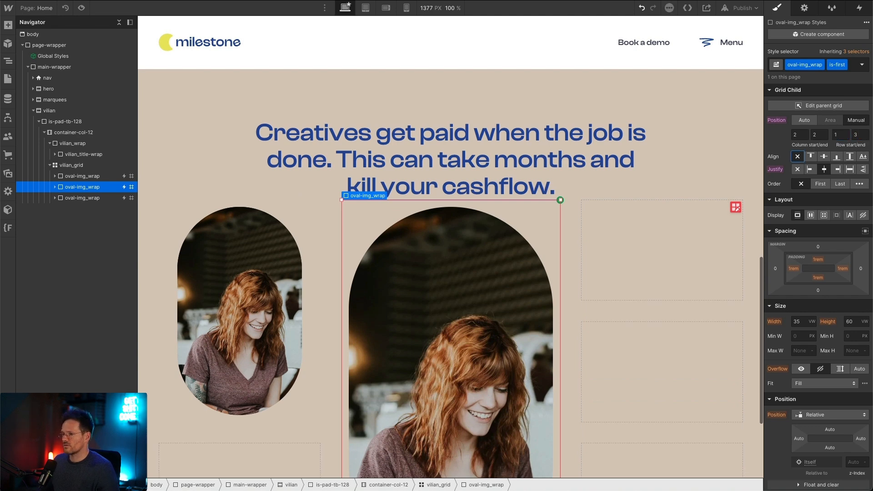
scroll(744, 141, down, 1)
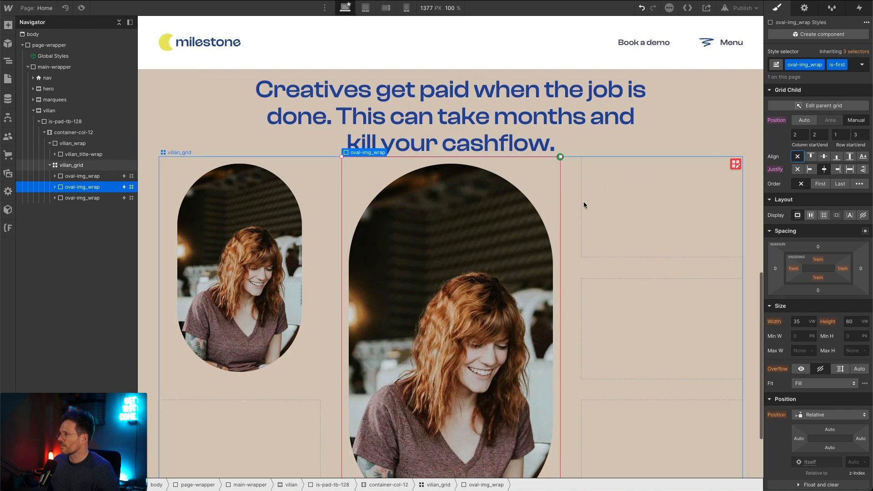
Step: Compare the is-second oval image's placement with the Figma design and set its grid row start to 3 and end to 4
click(92, 176)
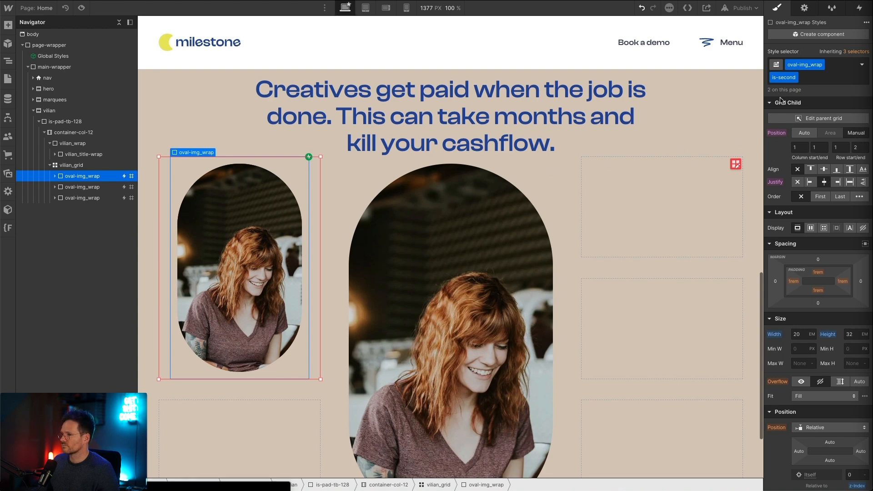
click(840, 148)
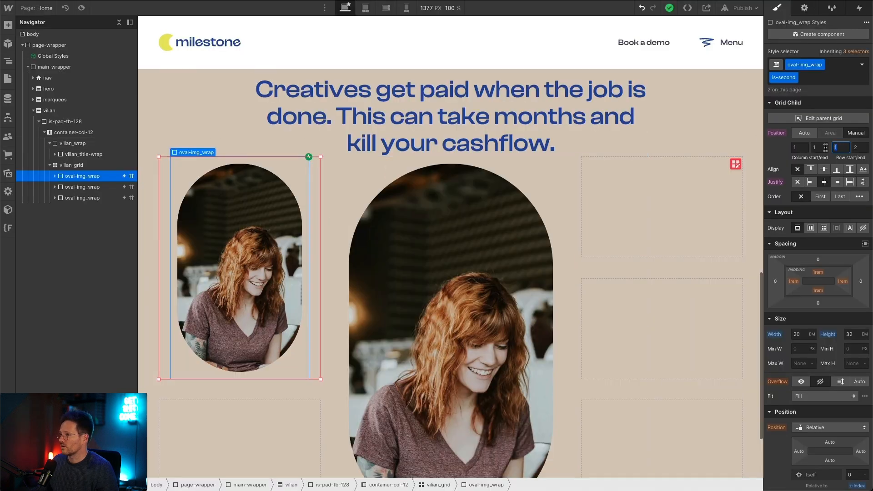
click(800, 148)
click(818, 146)
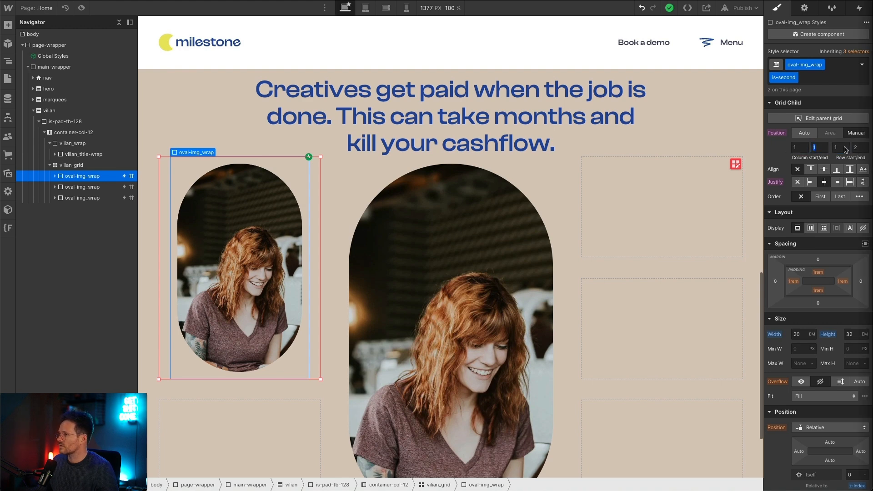
click(838, 147)
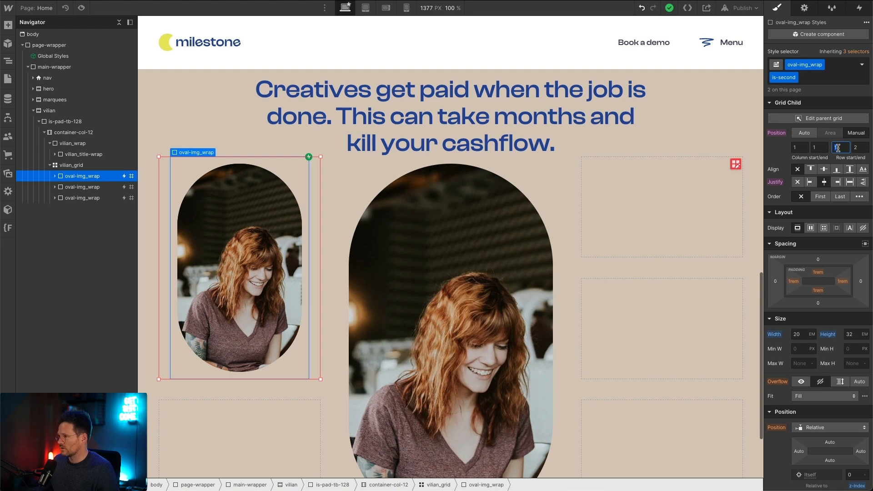
key(Tab)
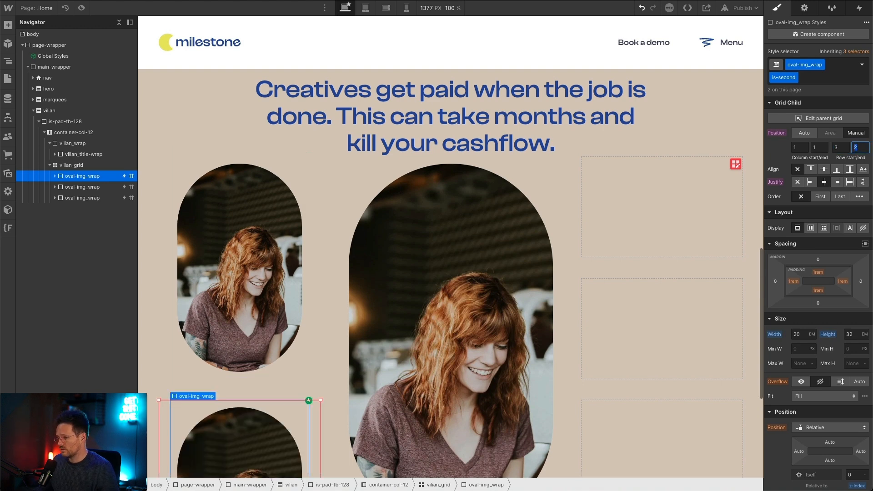
text(4)
key(Tab)
scroll(545, 397, down, 5)
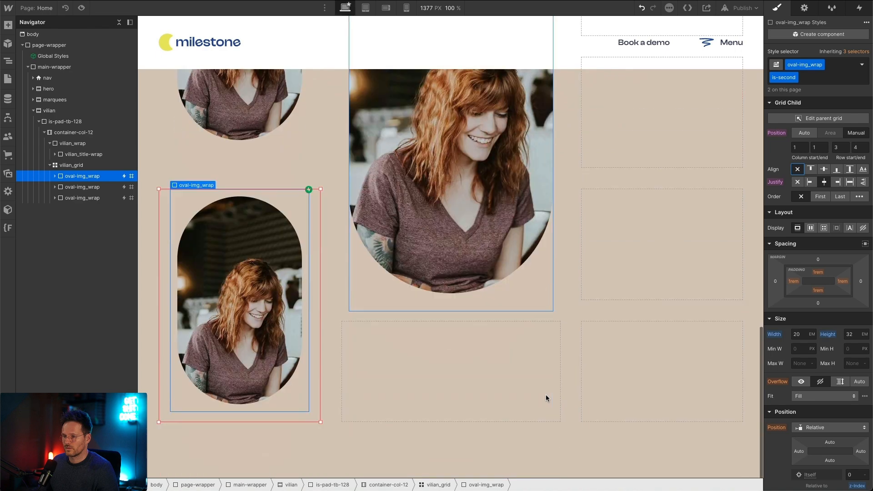
scroll(307, 320, up, 2)
scroll(307, 321, down, 1)
scroll(368, 332, up, 1)
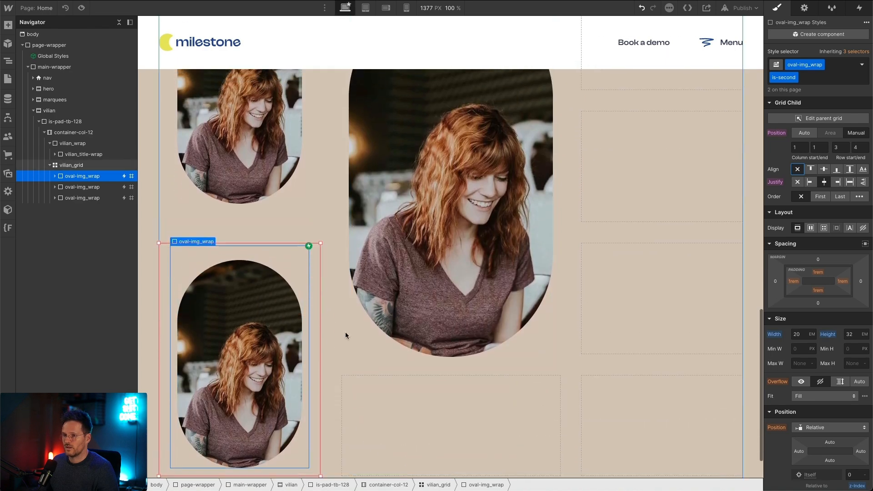
Step: Replace the is-second combo class on the third oval-img_wrap with a new combo class named is-third
click(84, 198)
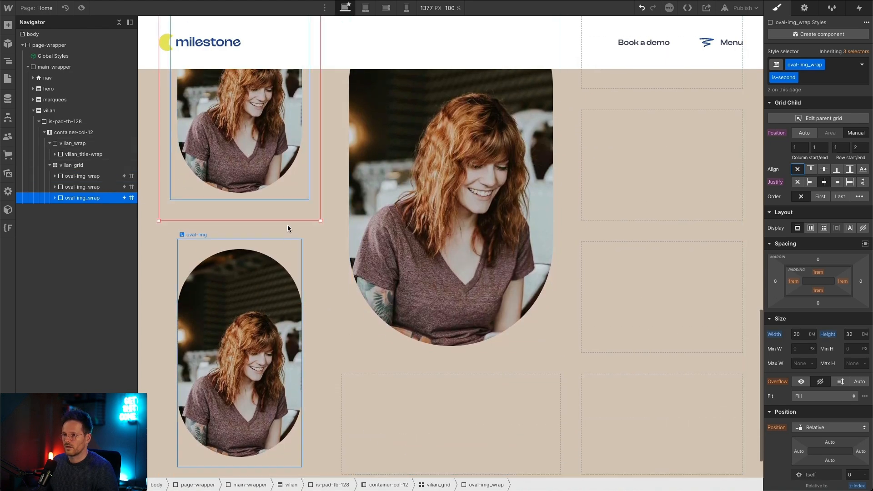
scroll(500, 159, up, 1)
click(816, 78)
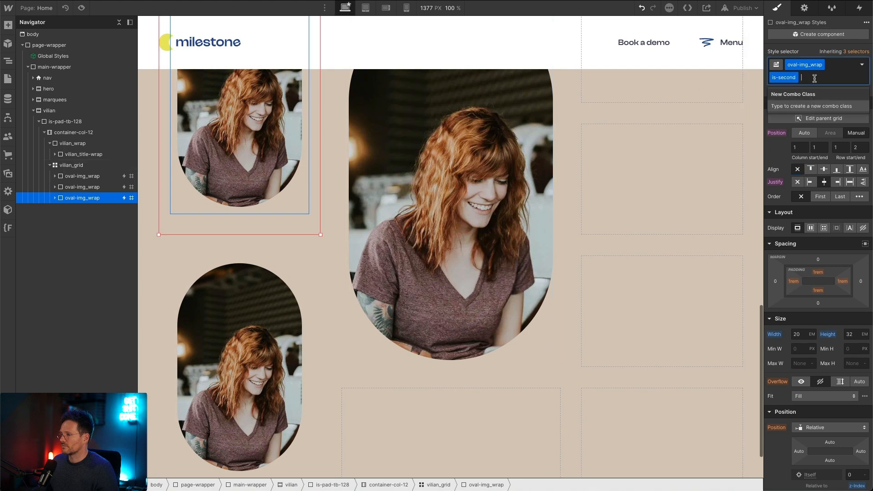
key(BackSpace)
text(is)
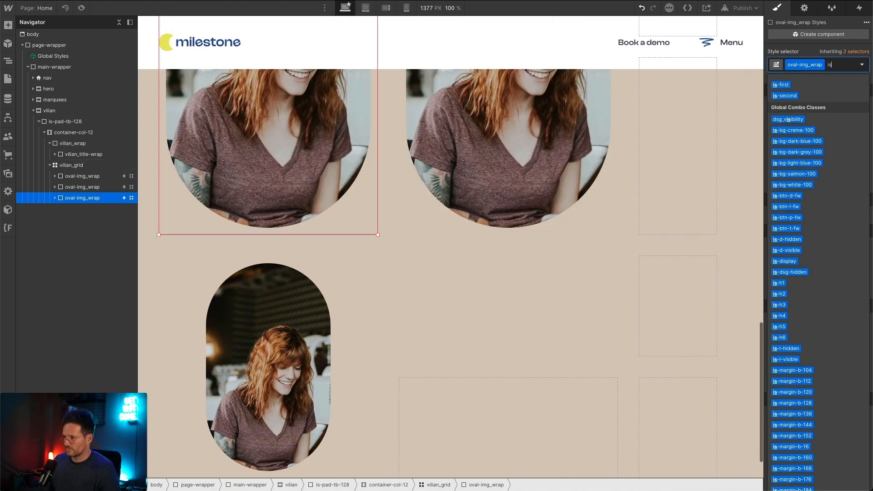
text(-third)
key(Return)
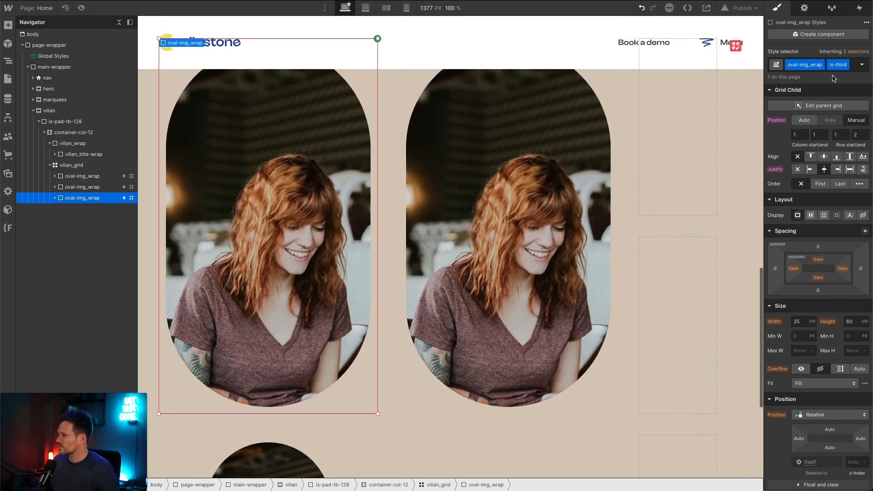
Step: Set the is-third oval image's grid column start and end to 3
click(800, 135)
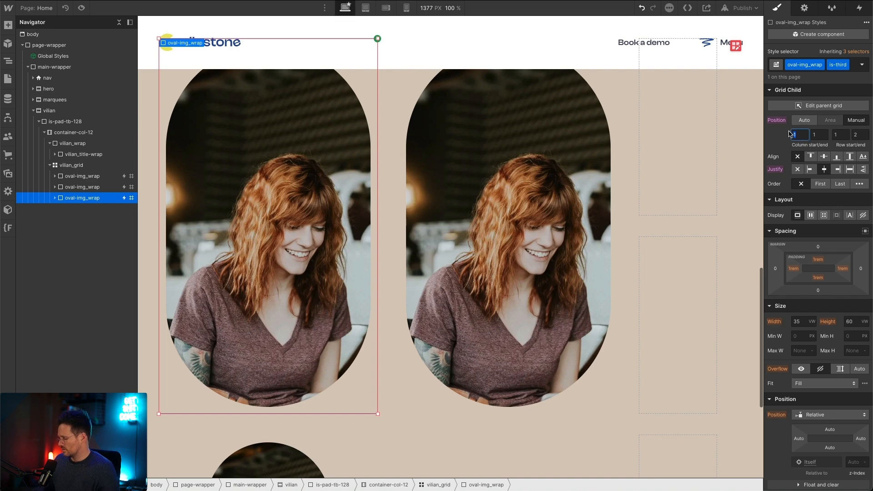
text(3)
key(Tab)
text(3)
key(Tab)
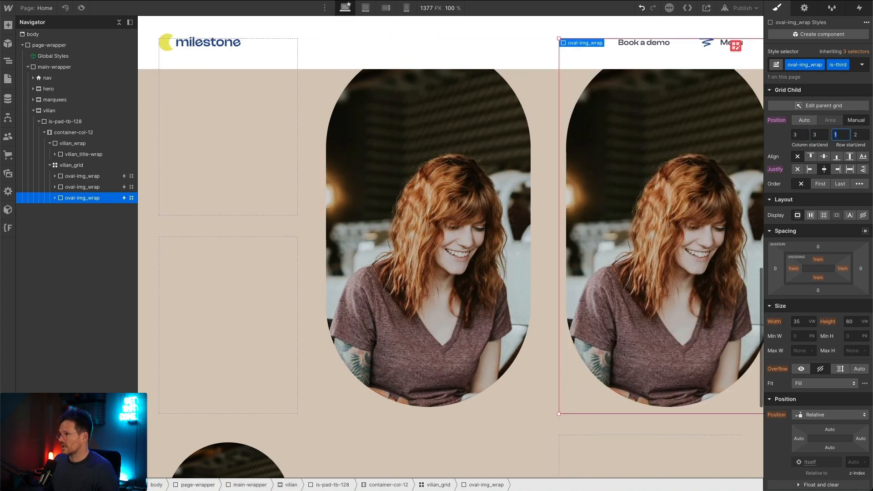
Step: Set the is-third oval image's grid row start to 4 and end to 5, and check the grid layout
click(74, 176)
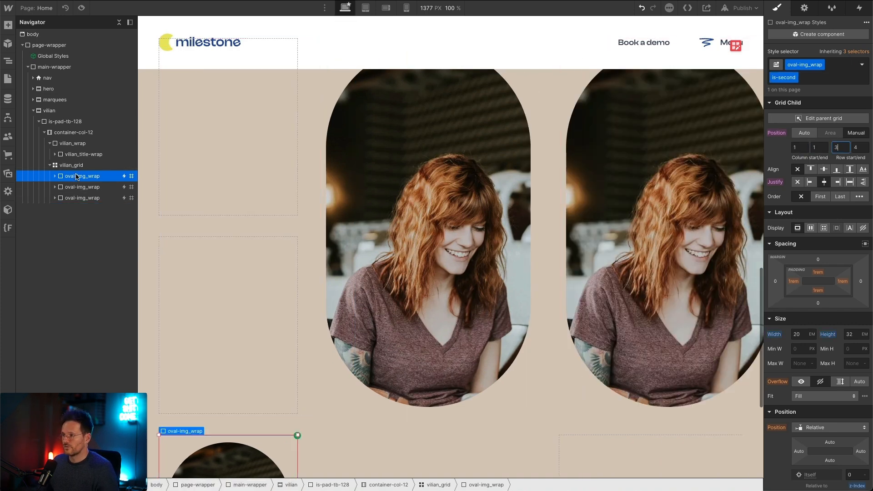
click(89, 199)
click(832, 136)
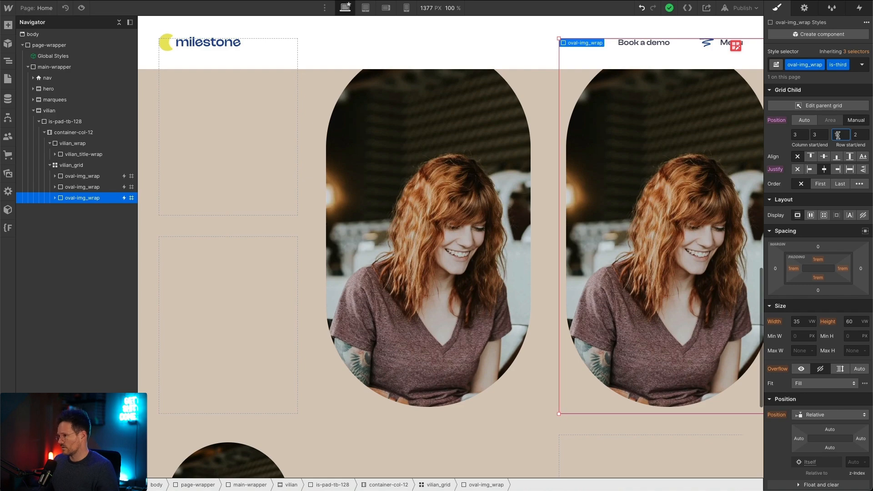
text(4)
key(Tab)
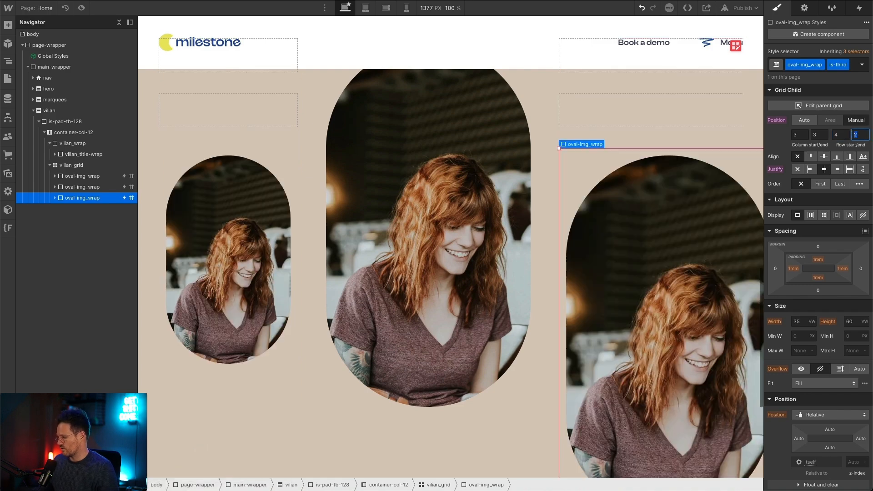
text(5)
key(Tab)
scroll(722, 261, down, 5)
scroll(716, 255, up, 3)
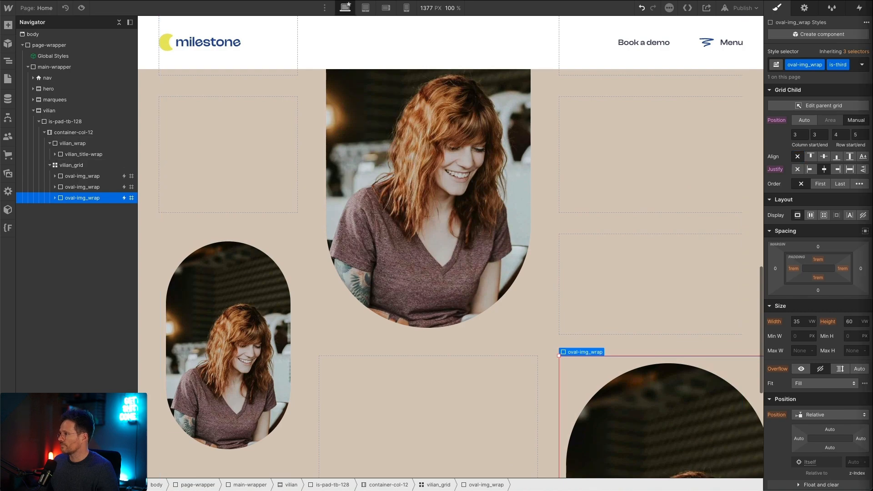
scroll(457, 224, down, 7)
scroll(457, 224, up, 15)
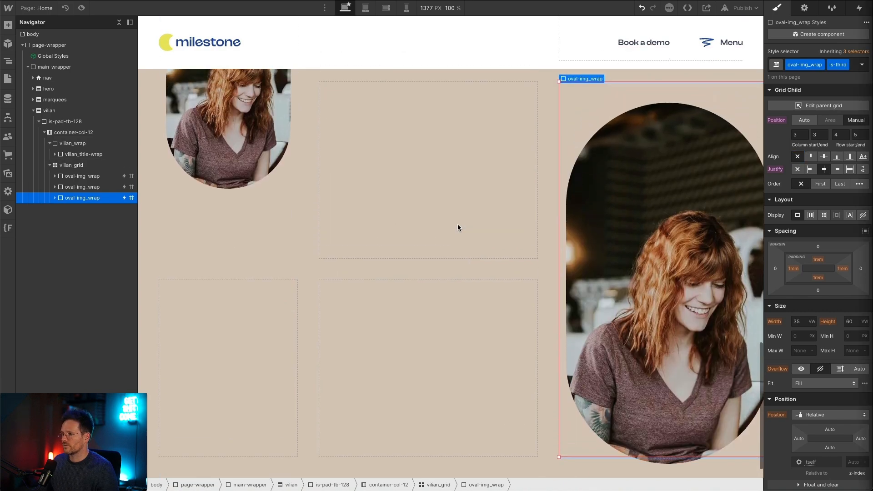
scroll(457, 225, down, 5)
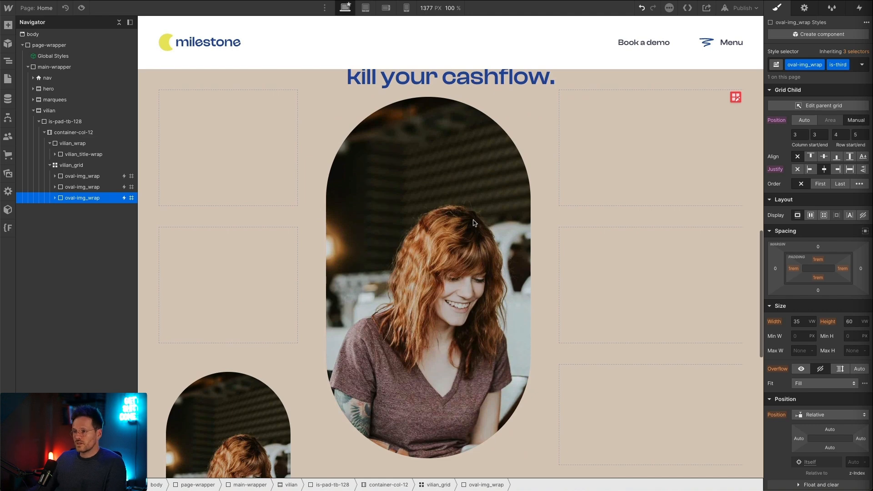
Step: Replace the picture in the central is-first oval with office.webp from the site assets
click(432, 207)
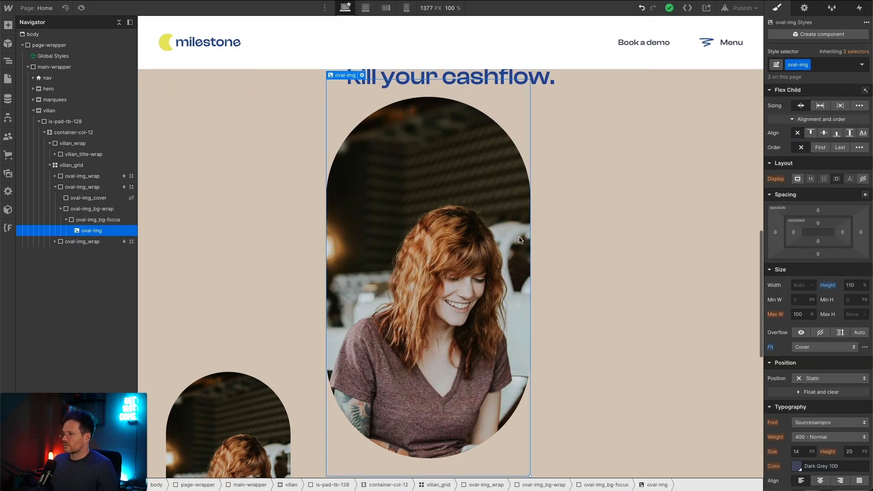
click(362, 75)
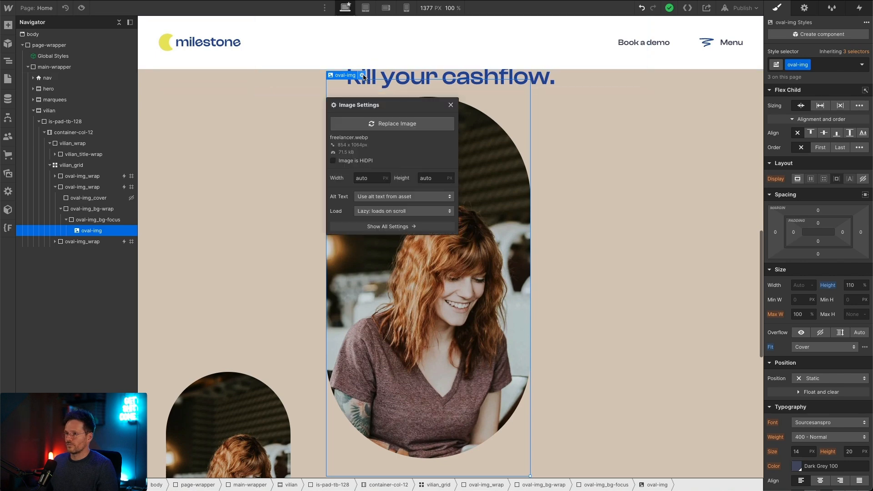
click(377, 119)
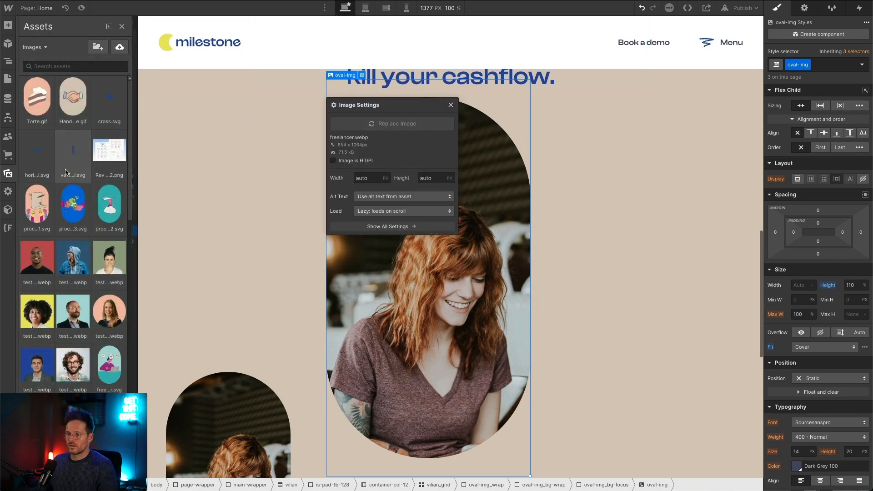
click(66, 172)
scroll(66, 171, down, 2)
key(super+z)
scroll(70, 338, down, 1)
click(71, 176)
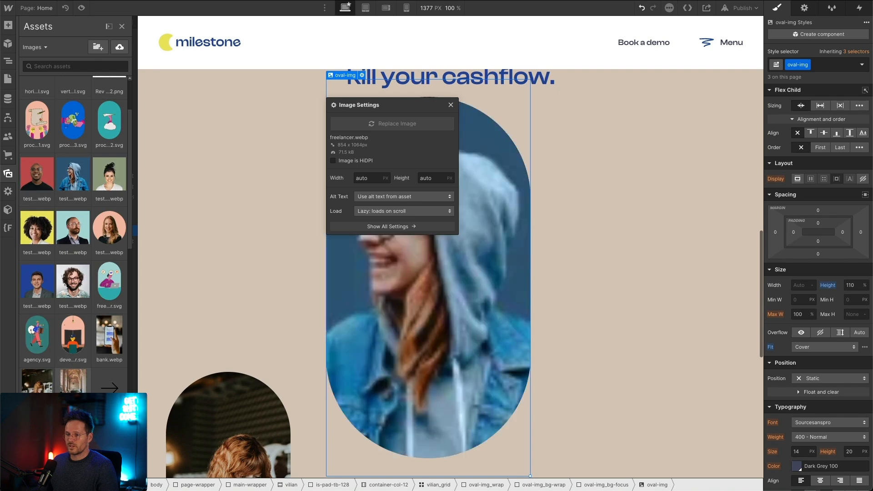
click(73, 390)
key(Escape)
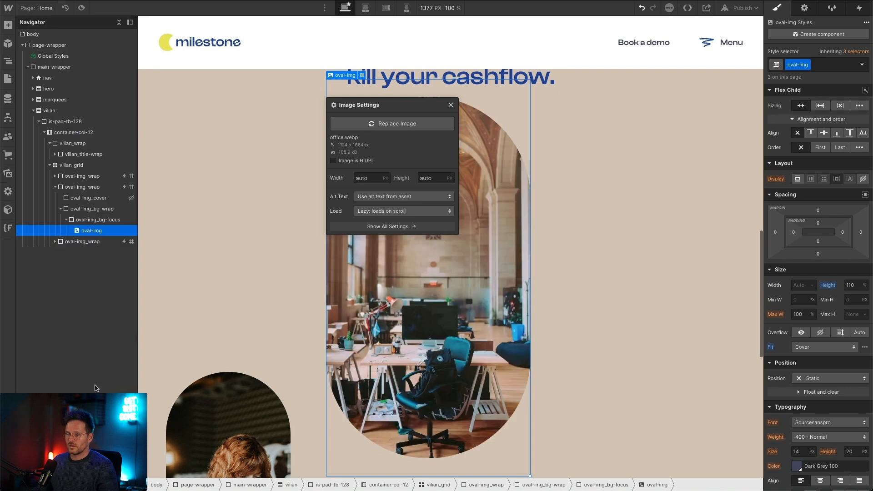
Step: Replace the picture in the is-third oval with bank.webp from the site assets
click(745, 229)
scroll(738, 230, down, 8)
click(727, 218)
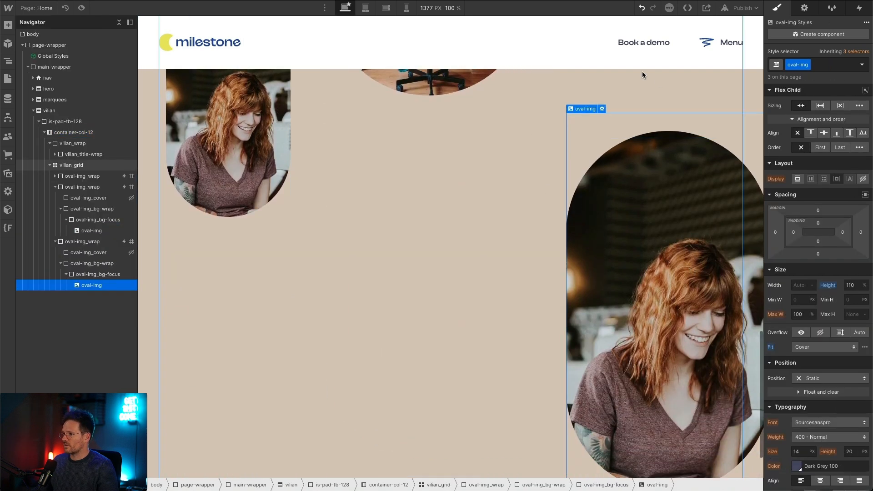
click(601, 109)
click(636, 157)
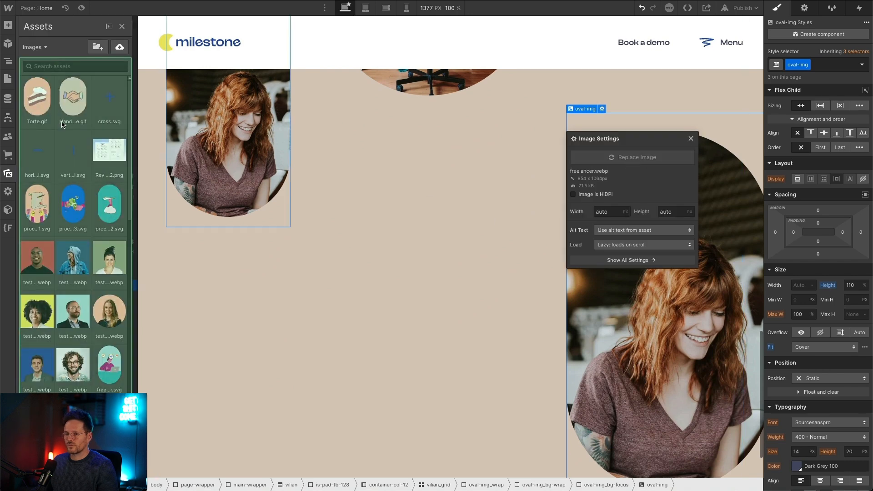
click(72, 416)
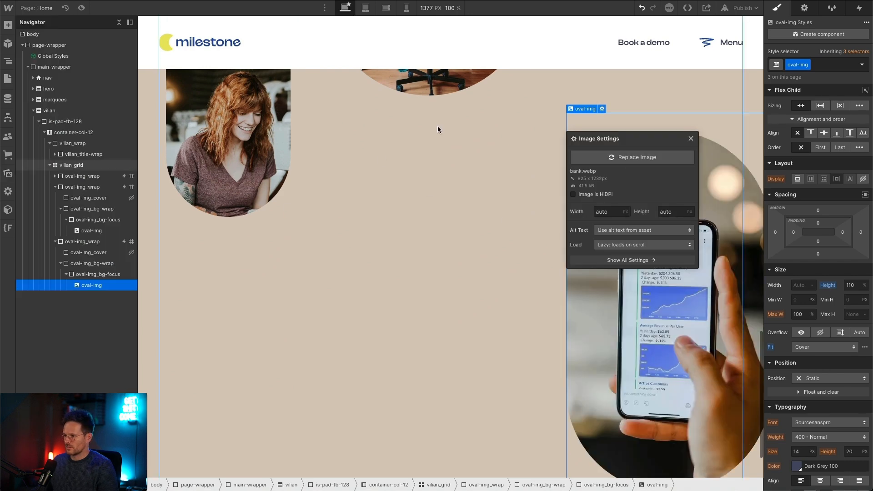
Step: Set the z-index of the is-first and is-third oval-img_wrap elements to 0
click(451, 324)
scroll(511, 263, up, 12)
scroll(511, 264, down, 6)
click(511, 268)
scroll(510, 267, down, 2)
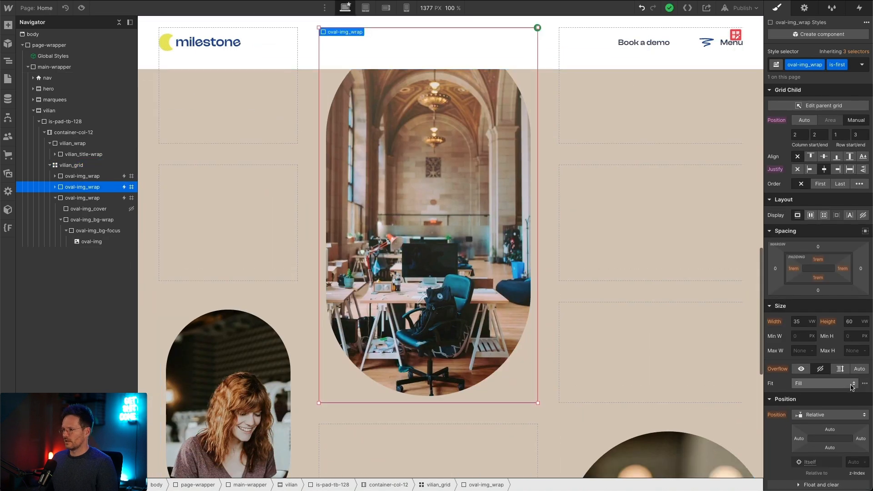
scroll(853, 386, down, 1)
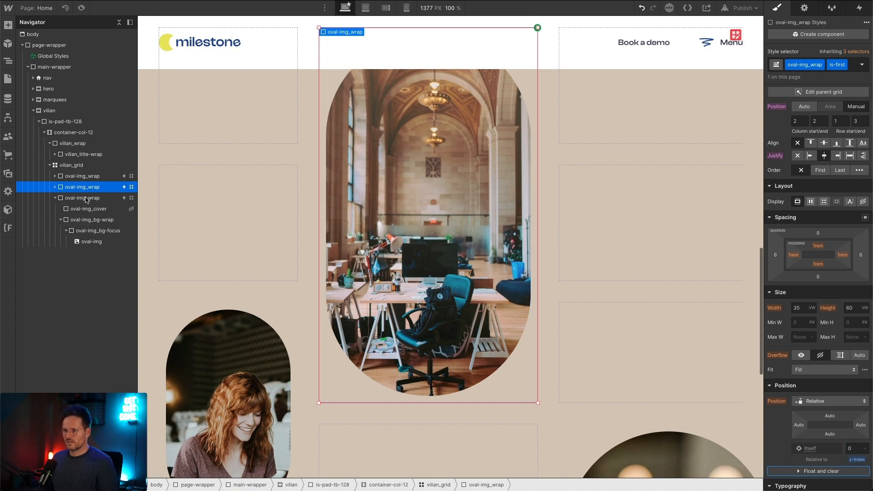
click(702, 434)
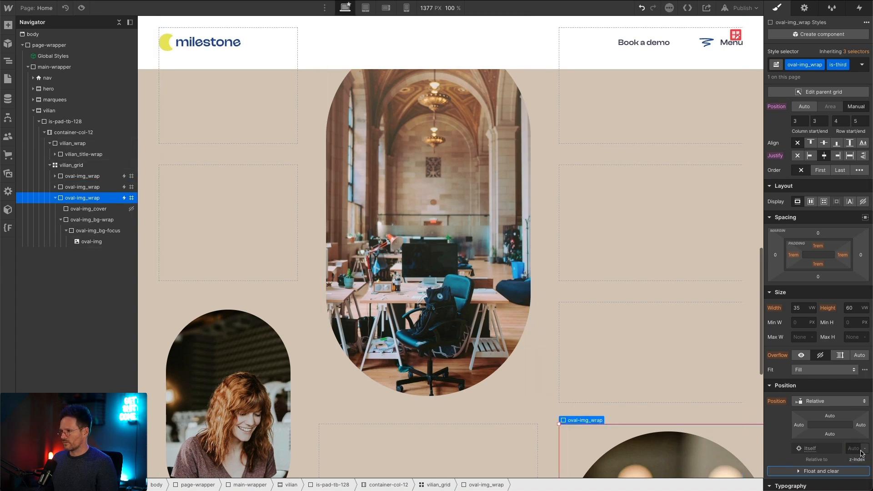
key(Tab)
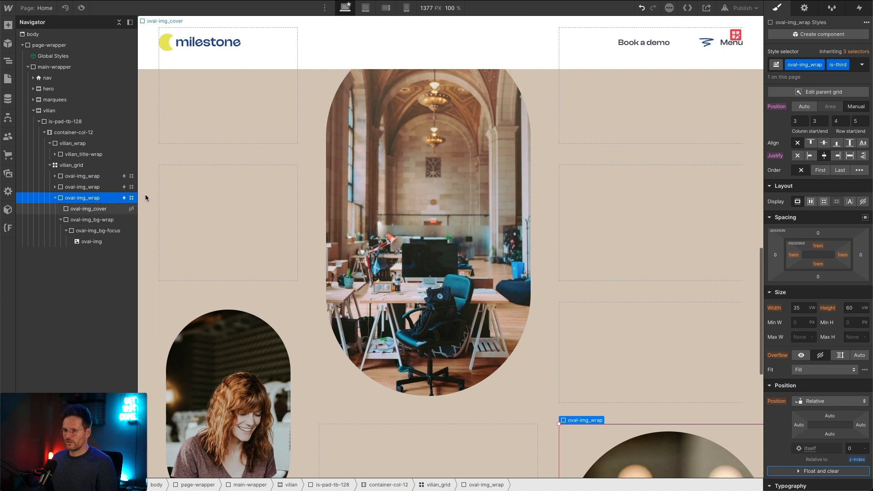
Step: Set the is-first oval-img_wrap's width to 32 vw and height to 54 vw
click(109, 187)
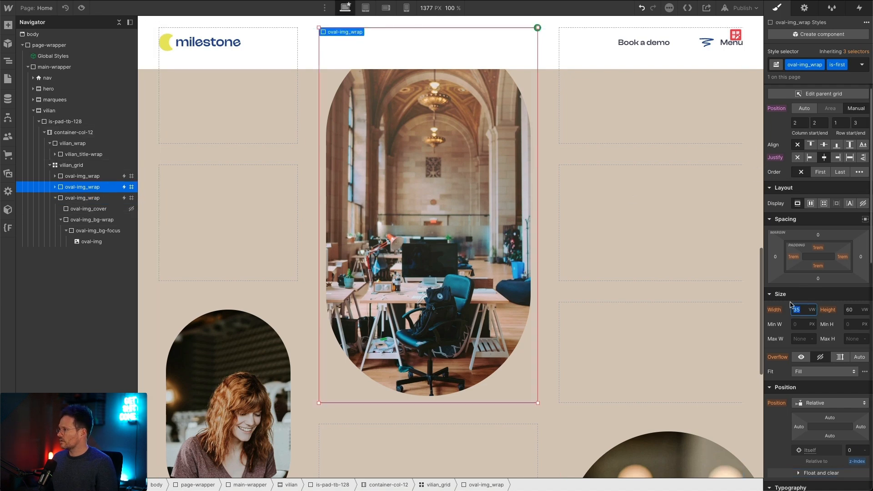
key(Tab)
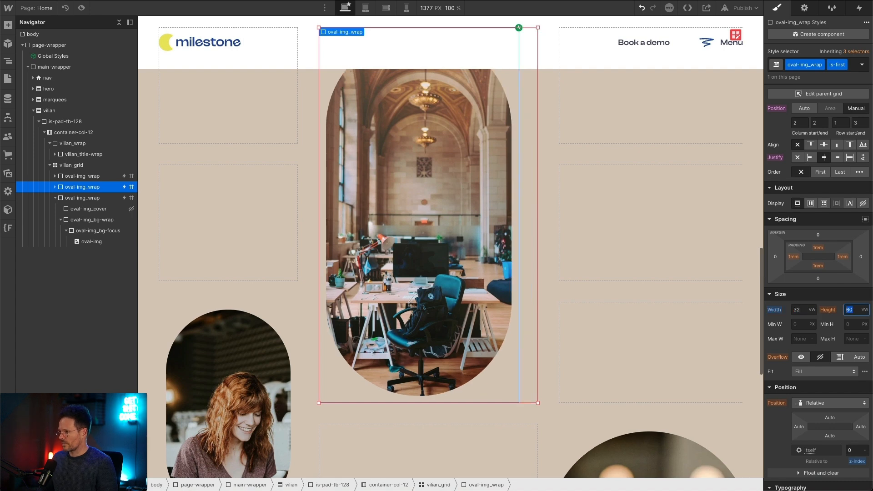
key(Tab)
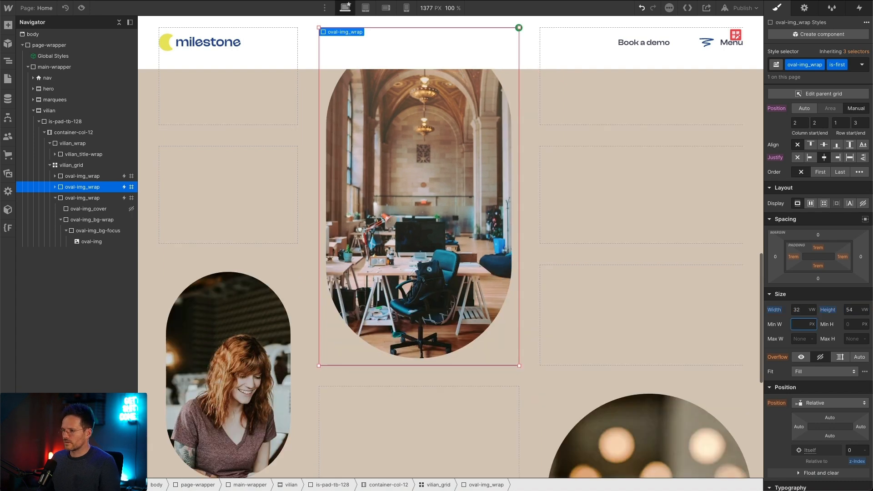
Step: Set the is-third oval-img_wrap's width to 20 vw and height to 32 vw
scroll(455, 255, down, 2)
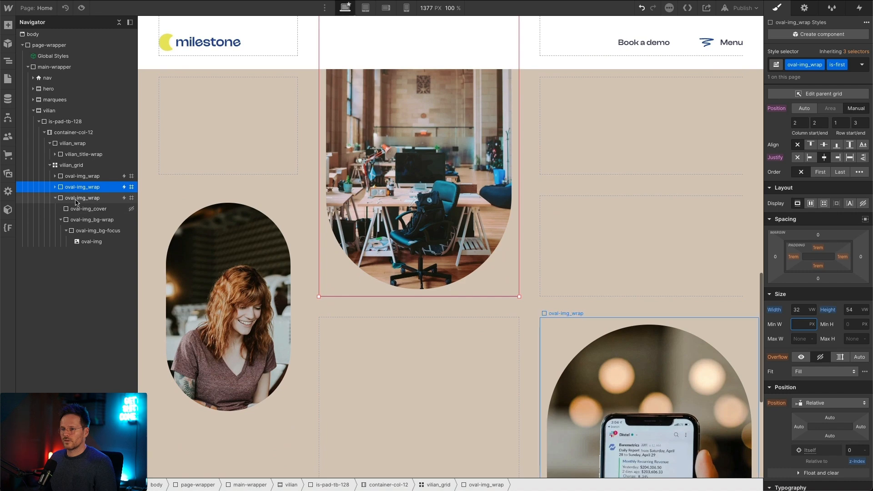
click(82, 198)
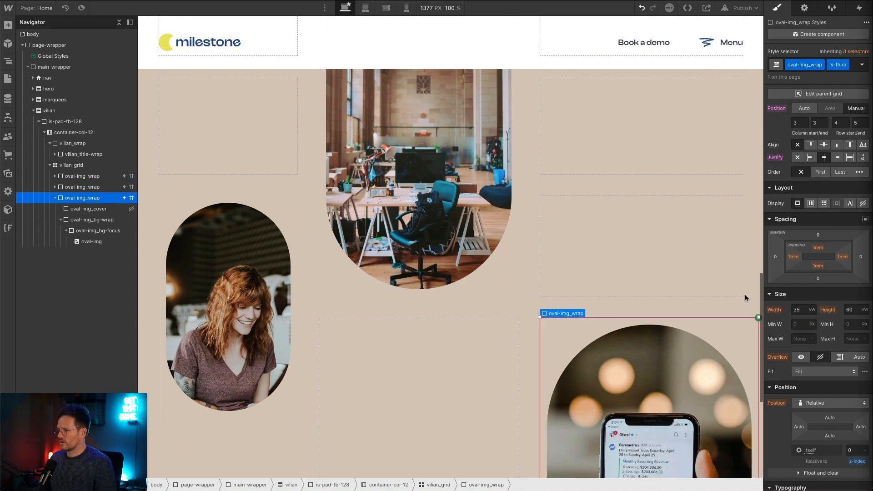
scroll(812, 291, up, 1)
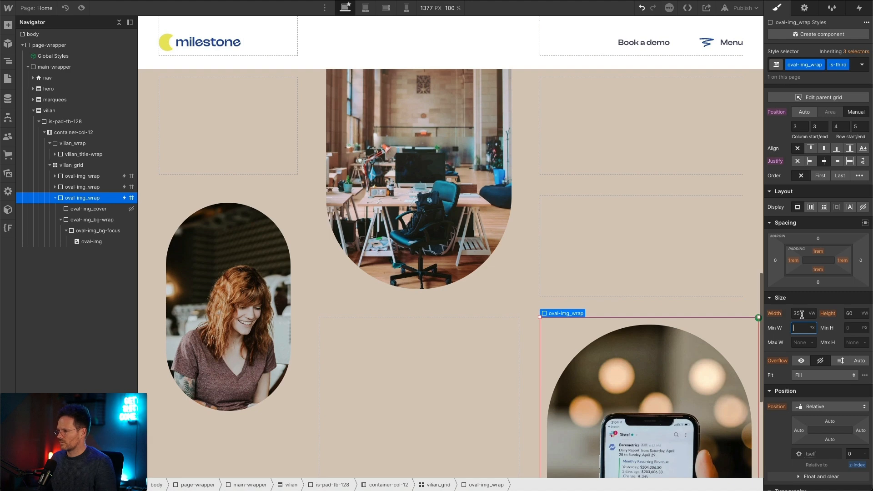
key(Tab)
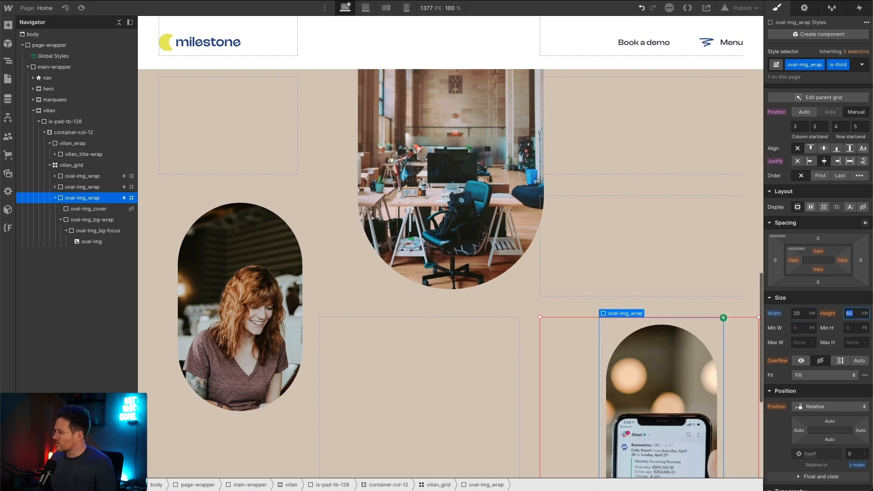
text(32)
key(Tab)
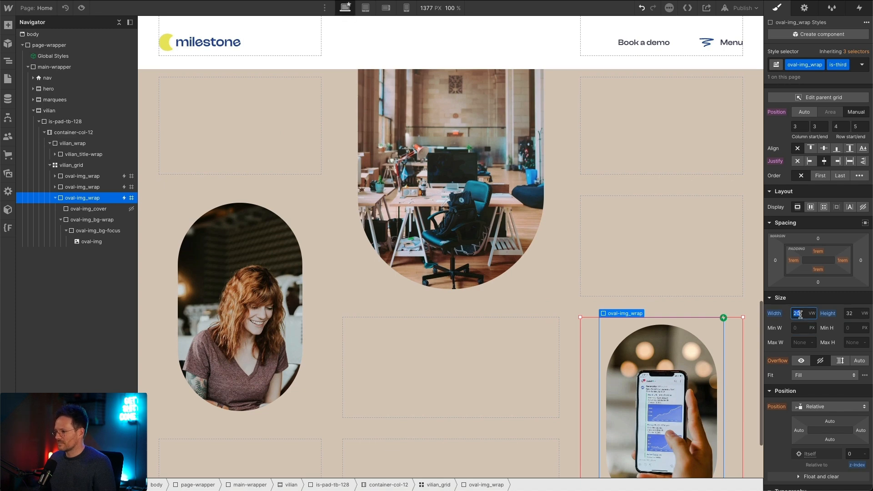
Step: Switch the is-third oval-img_wrap's size to em units, with width 20 em and height 32 em
text(em)
key(Tab)
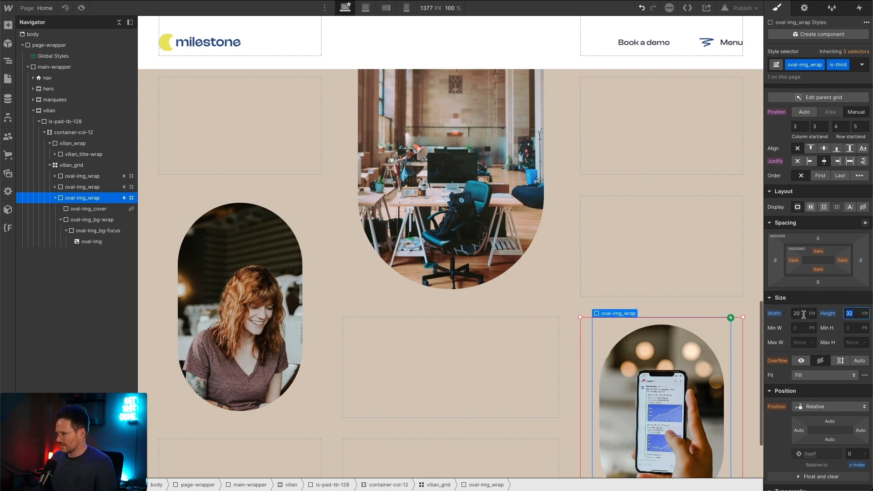
text(em)
key(Tab)
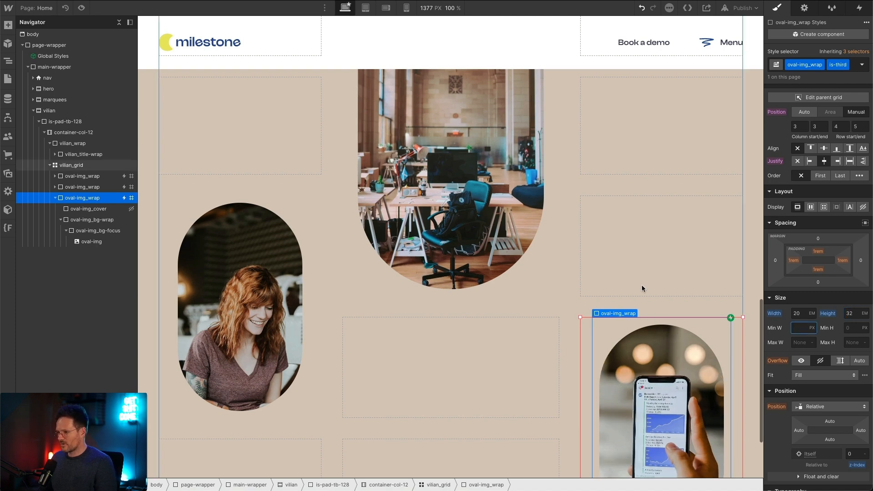
Step: Switch the is-first oval-img_wrap's size to em units, with width 32 em and height 54 em
click(436, 237)
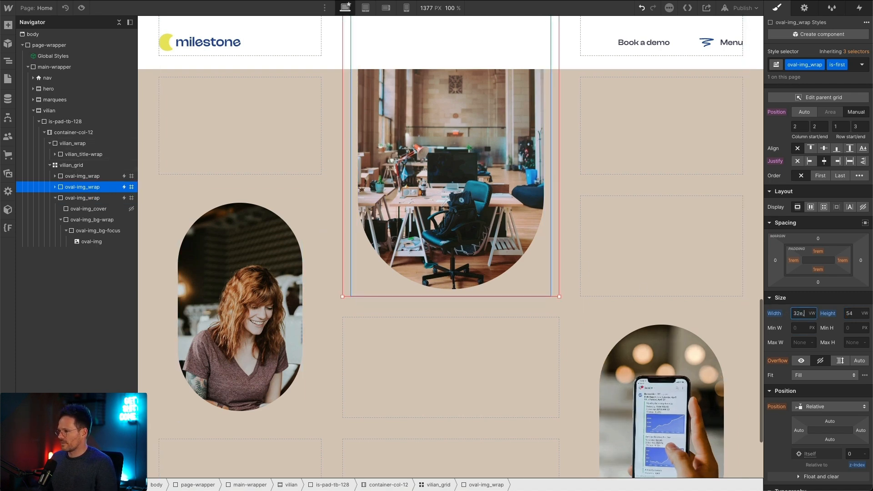
text(32em)
key(Tab)
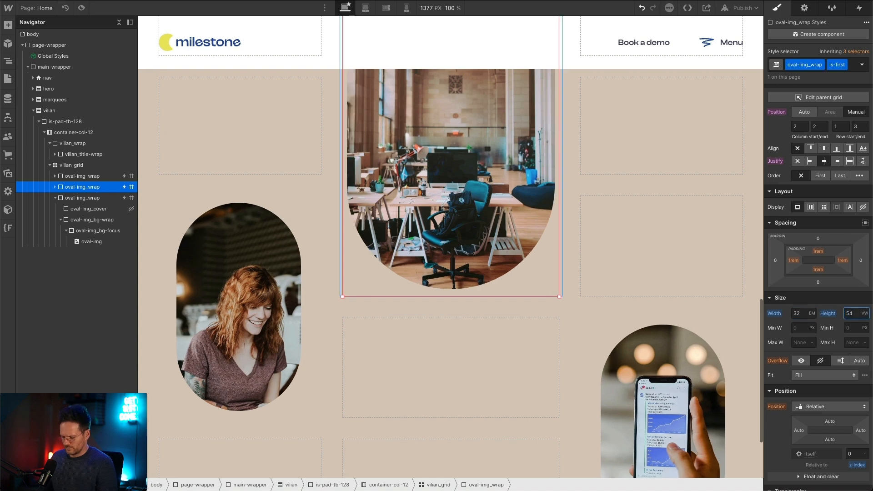
text(em)
key(Tab)
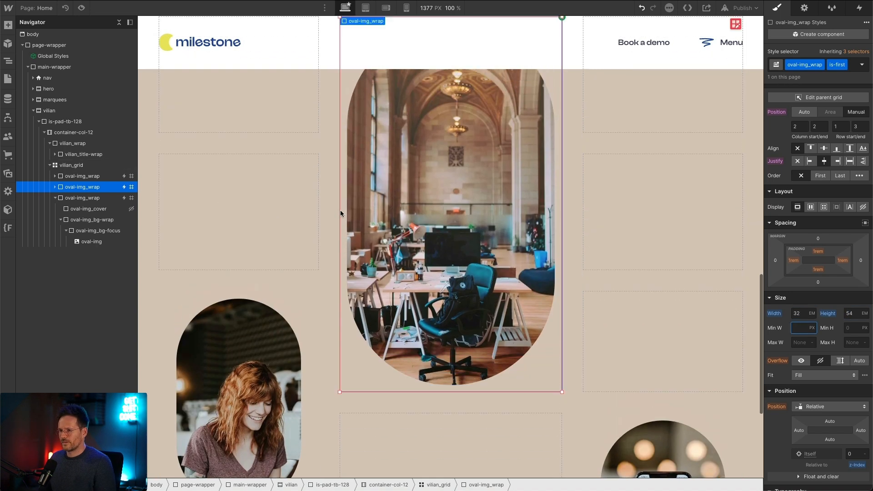
Step: Preview the page and examine the size, placement and scroll behaviour of the three oval images, then return to editing
scroll(339, 210, up, 2)
scroll(469, 169, down, 6)
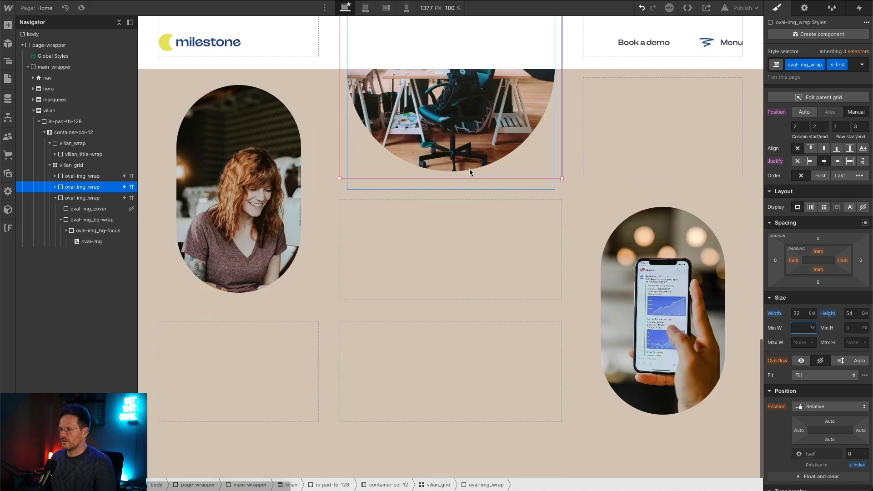
scroll(469, 171, up, 17)
scroll(468, 171, down, 14)
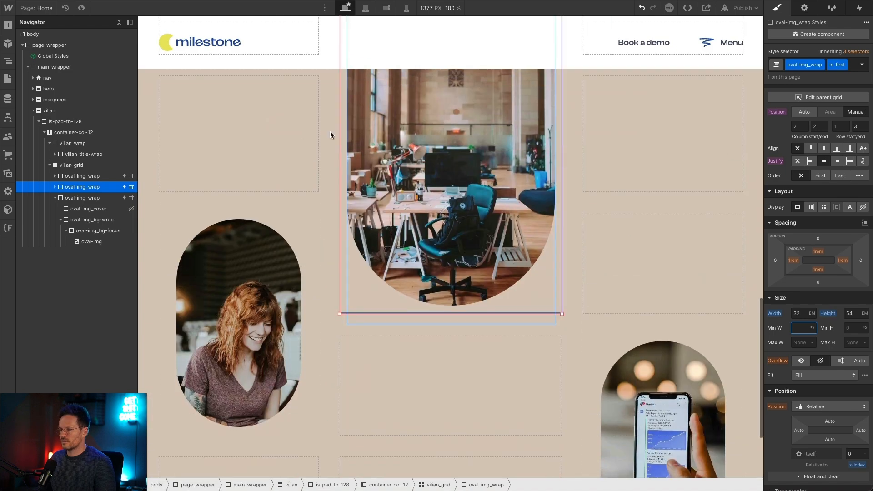
click(81, 8)
scroll(259, 207, down, 4)
scroll(258, 201, up, 10)
scroll(257, 201, down, 8)
scroll(258, 202, up, 1)
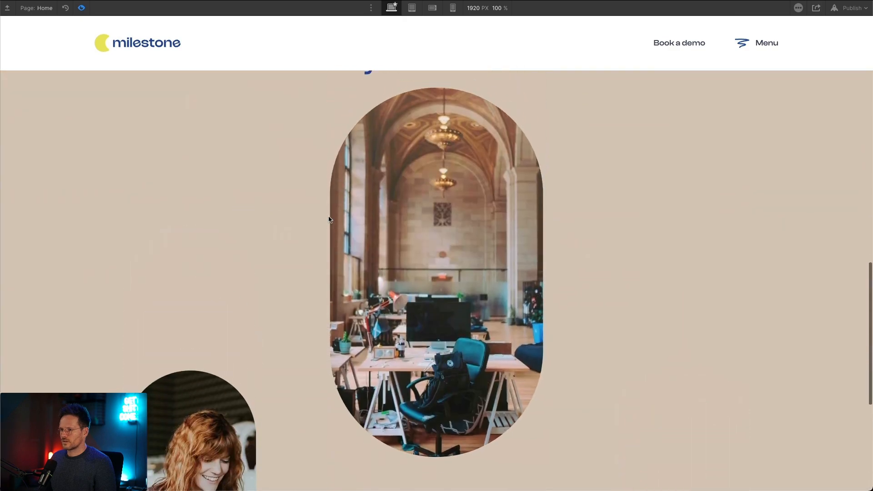
scroll(406, 214, down, 6)
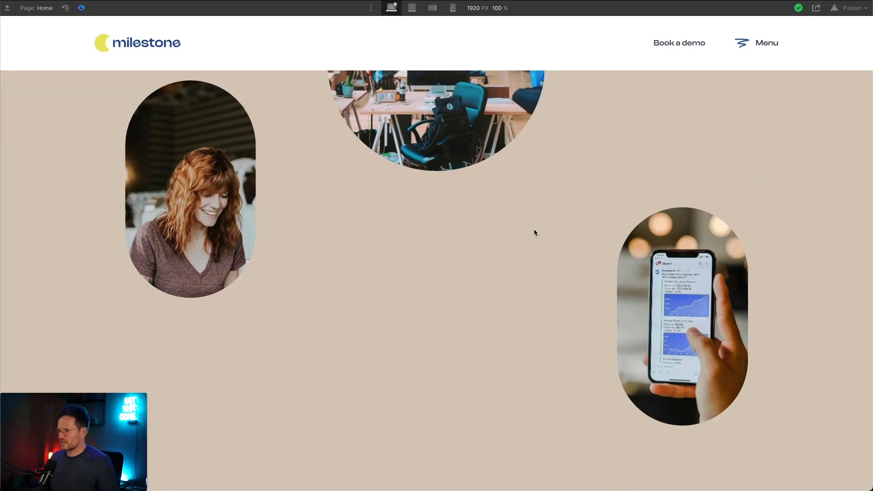
scroll(533, 232, up, 4)
scroll(545, 236, down, 4)
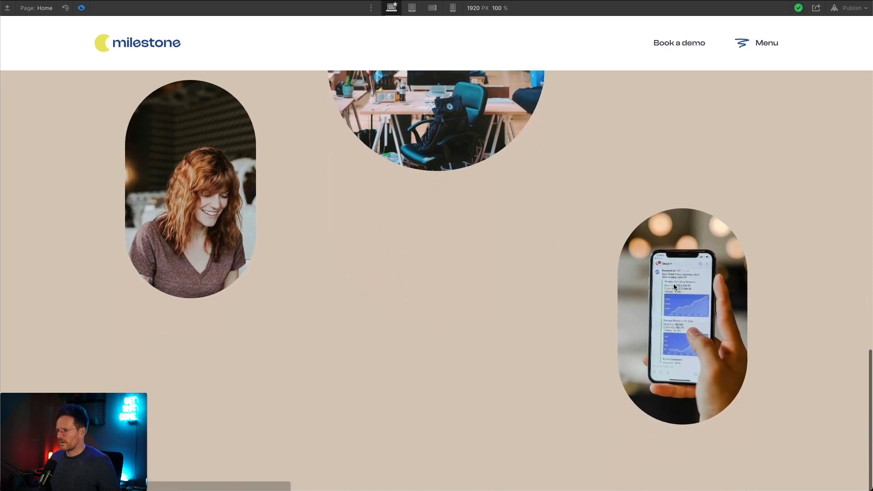
scroll(234, 159, up, 11)
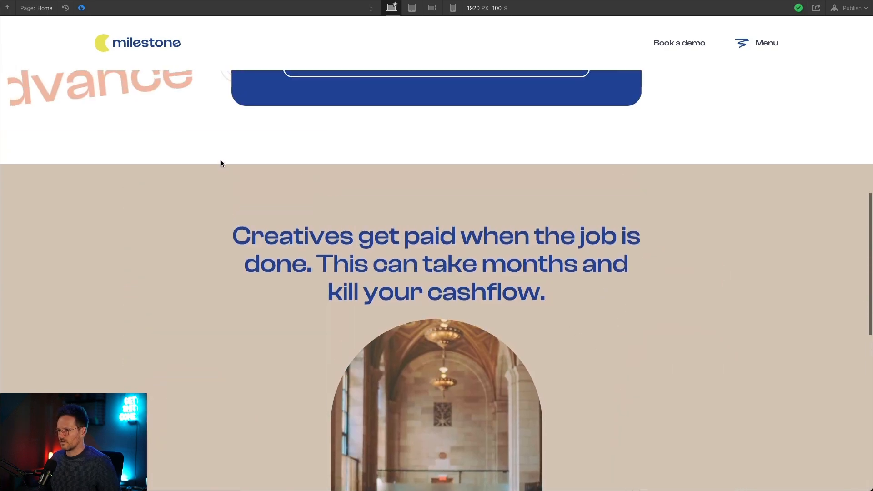
click(81, 7)
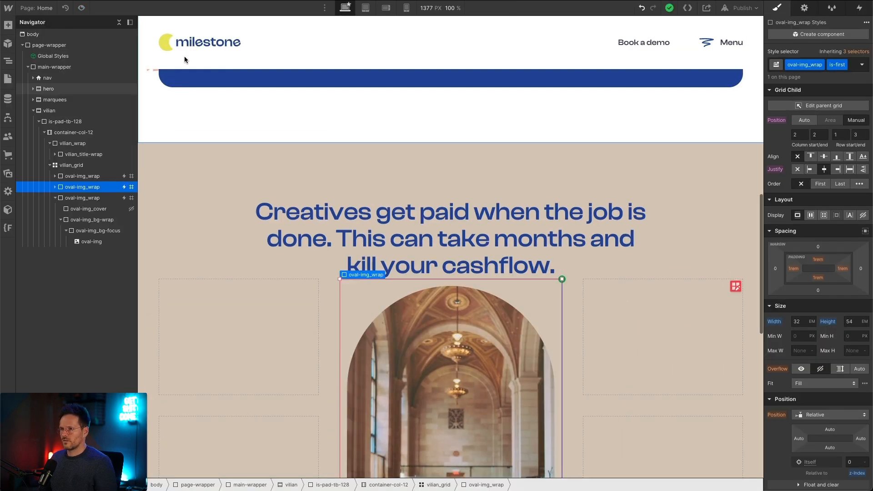
Step: Check in Figma how the central oval overlaps the heading, and set vilian_grid's top margin in Webflow to -4 em
key(super+Tab)
scroll(337, 160, up, 2)
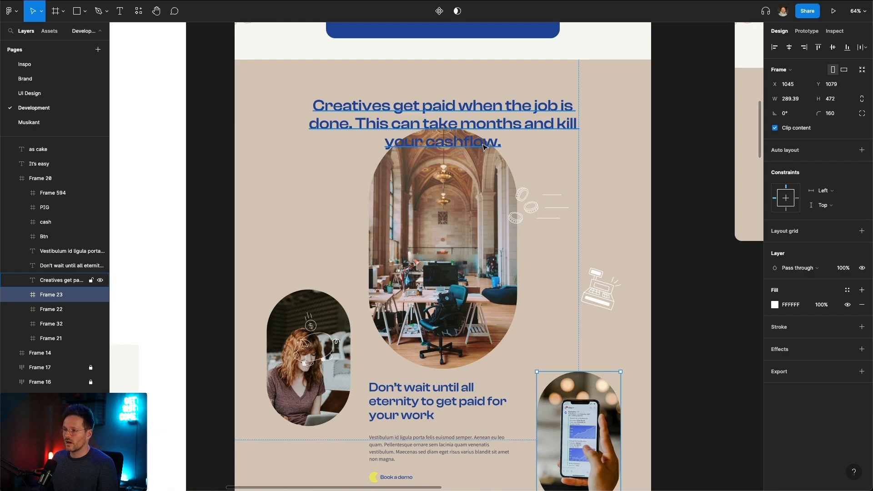
key(super+Tab)
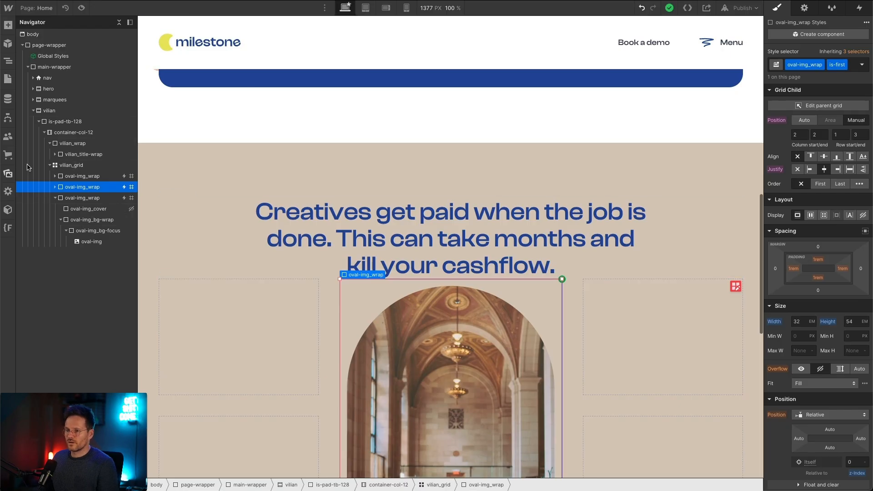
click(57, 166)
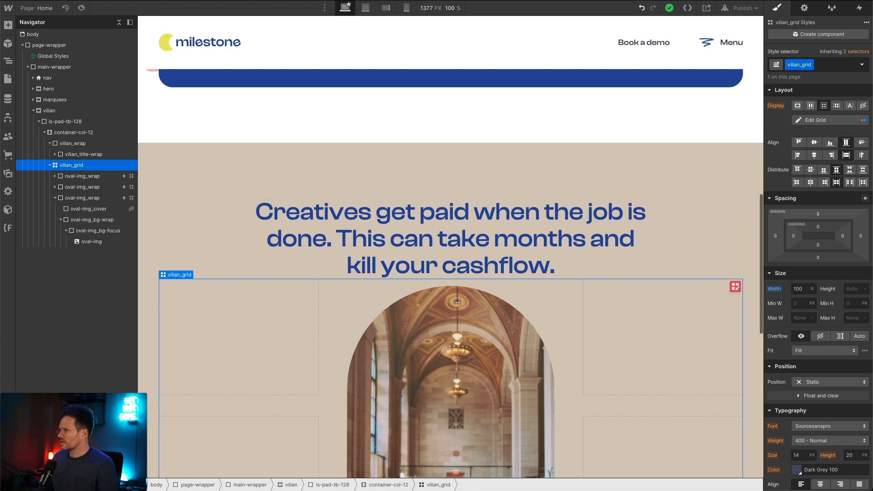
click(818, 215)
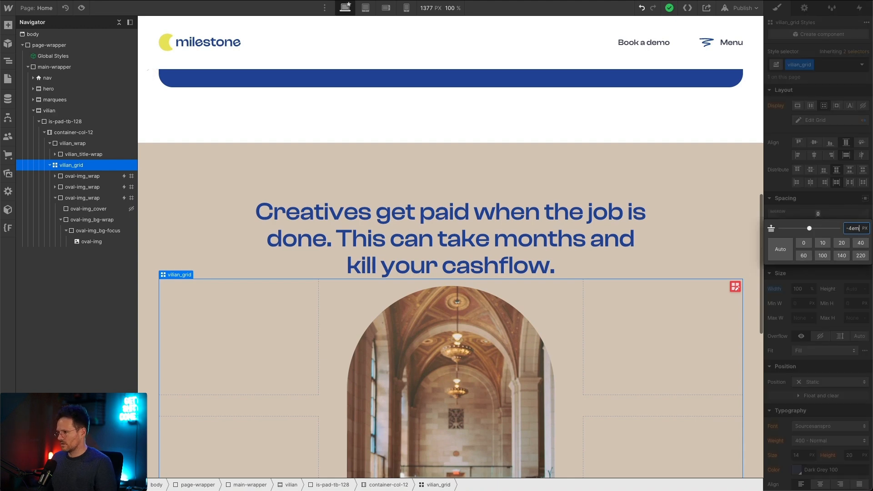
key(Return)
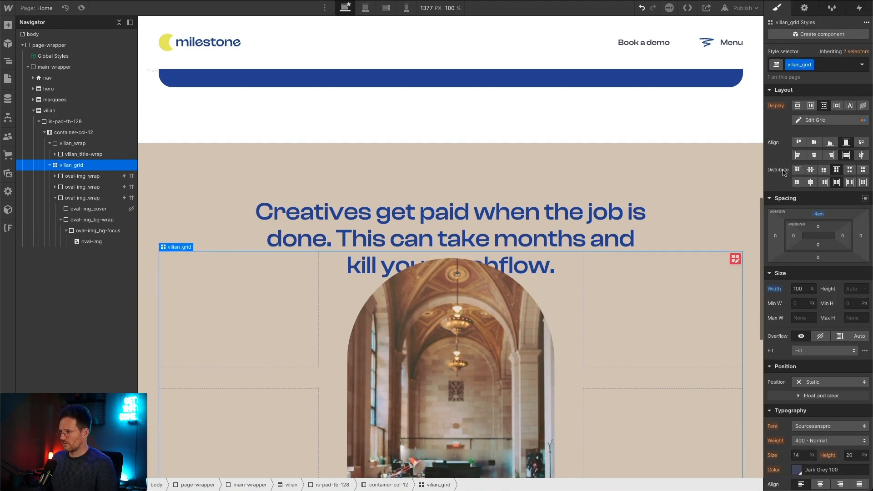
Step: Compare the overlap with the Figma design again and adjust vilian_grid's top margin in Webflow to -5 em
drag(821, 217, 823, 219)
key(super+Tab)
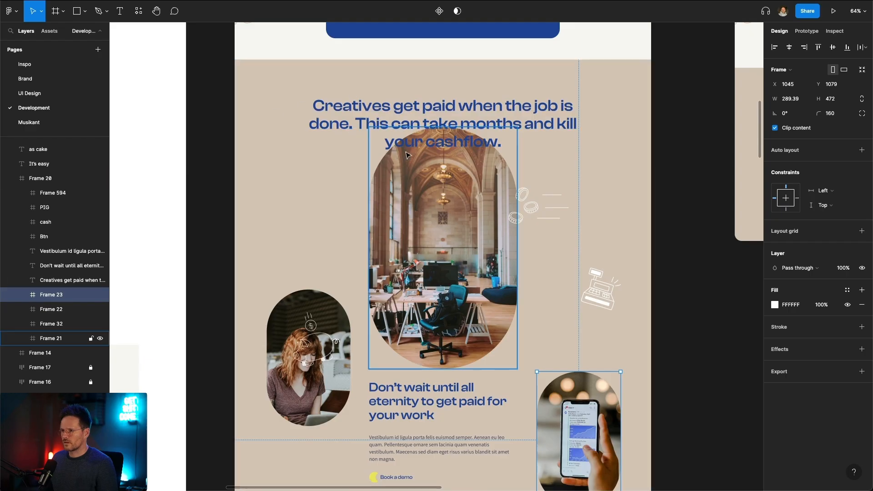
scroll(433, 134, up, 5)
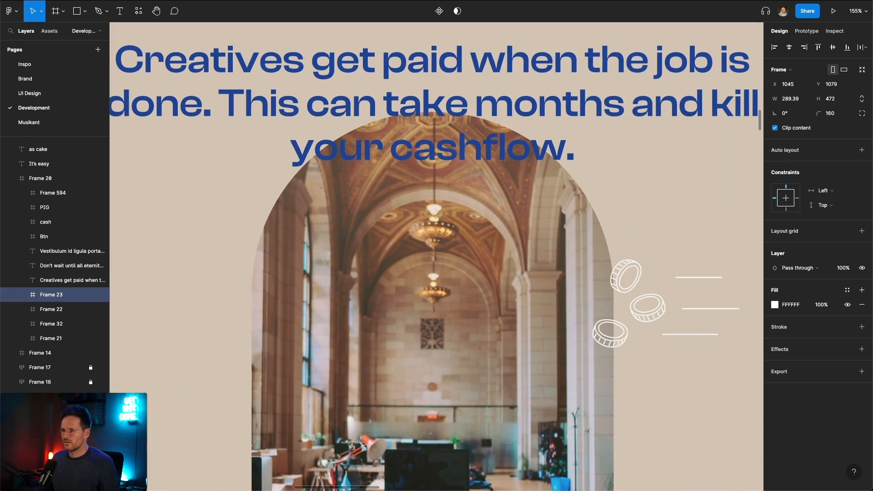
key(super+Tab)
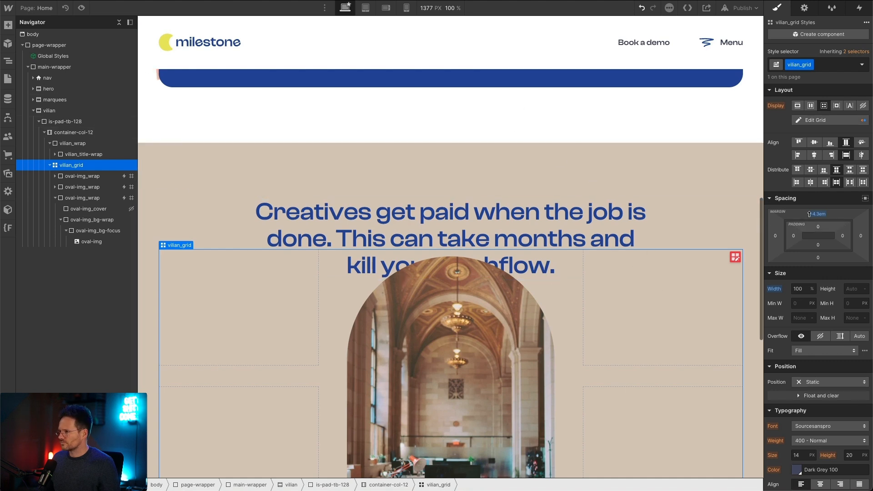
drag(817, 215, 817, 218)
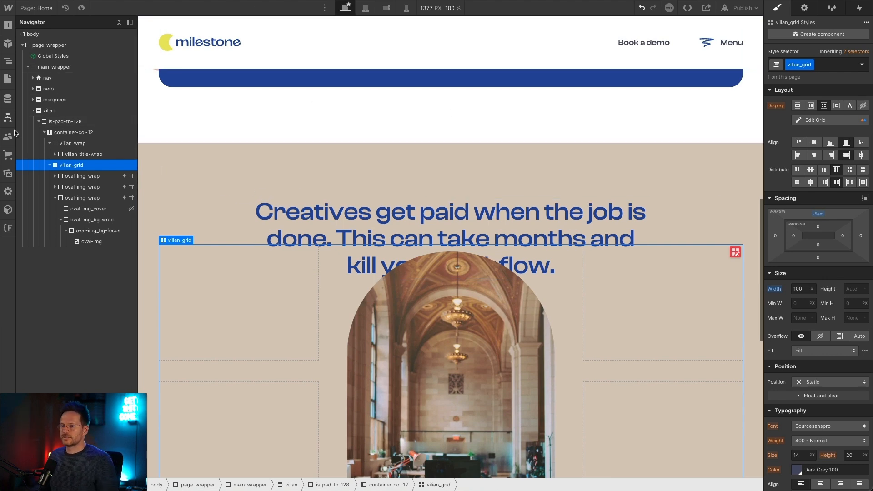
Step: Place vilian_title-wrap above the central image by giving it relative position and z-index 1
click(72, 155)
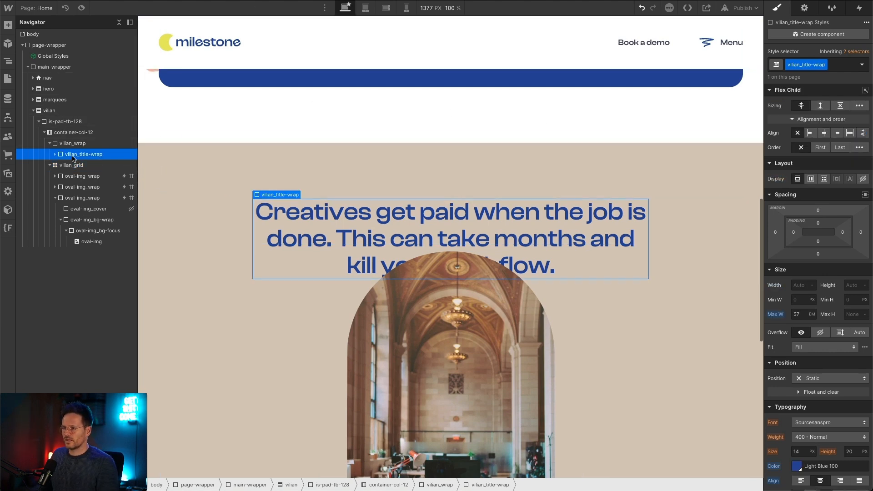
scroll(864, 349, down, 3)
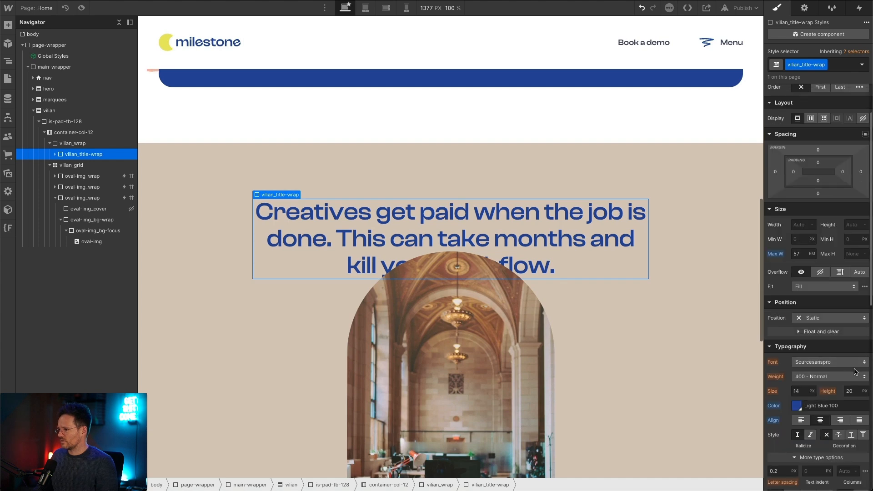
click(835, 321)
click(834, 331)
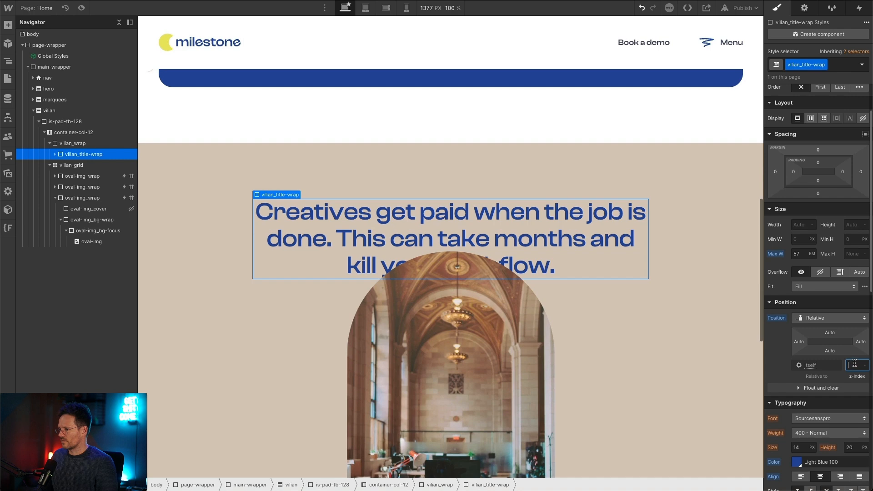
text(1)
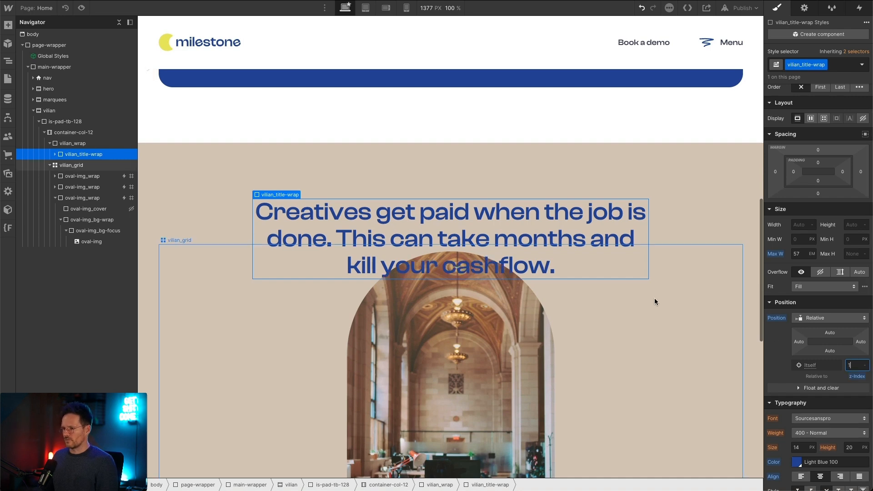
Step: Preview the page and examine the heading's overlap with the central oval and the images' scroll behaviour, and return to editing
scroll(220, 129, up, 6)
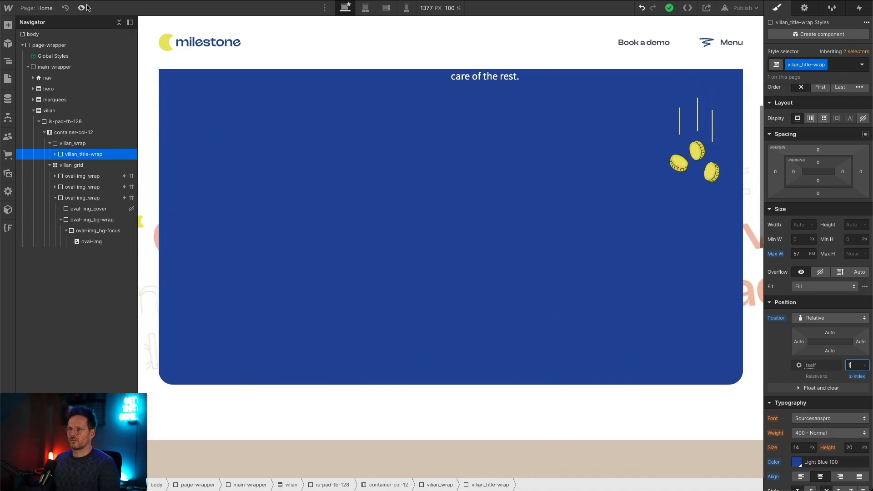
click(82, 8)
scroll(187, 157, down, 15)
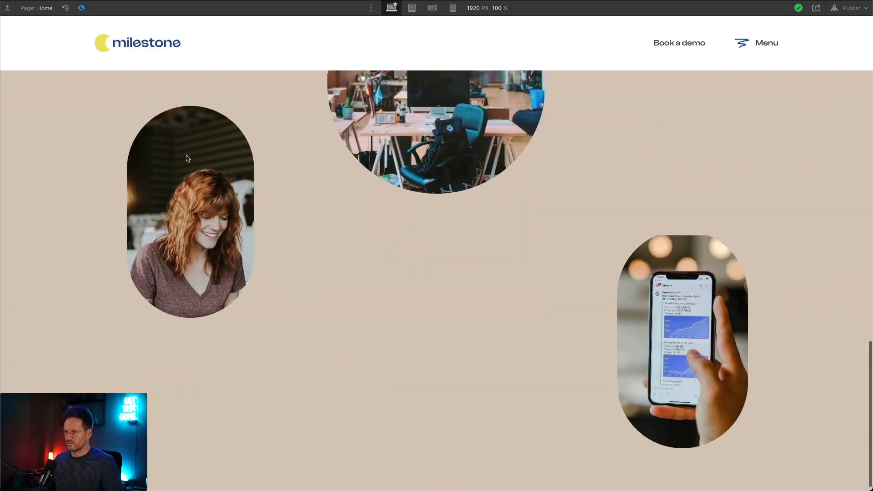
scroll(187, 157, up, 10)
scroll(186, 156, down, 8)
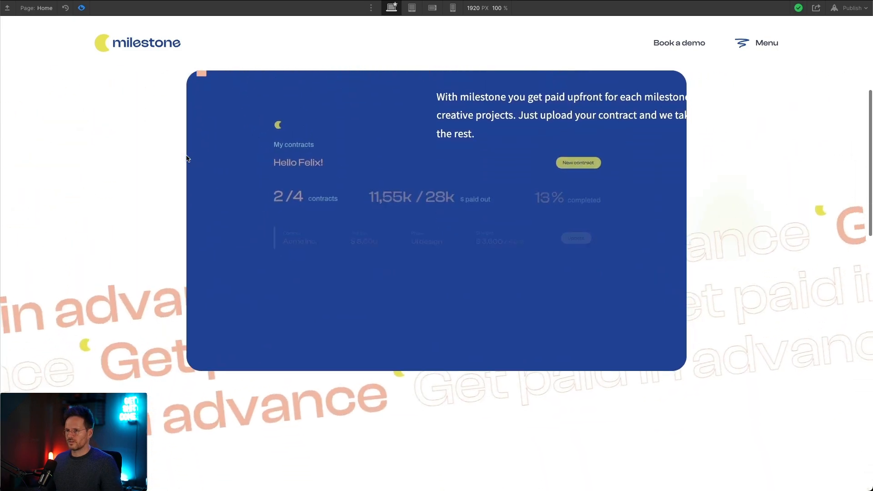
scroll(186, 159, down, 8)
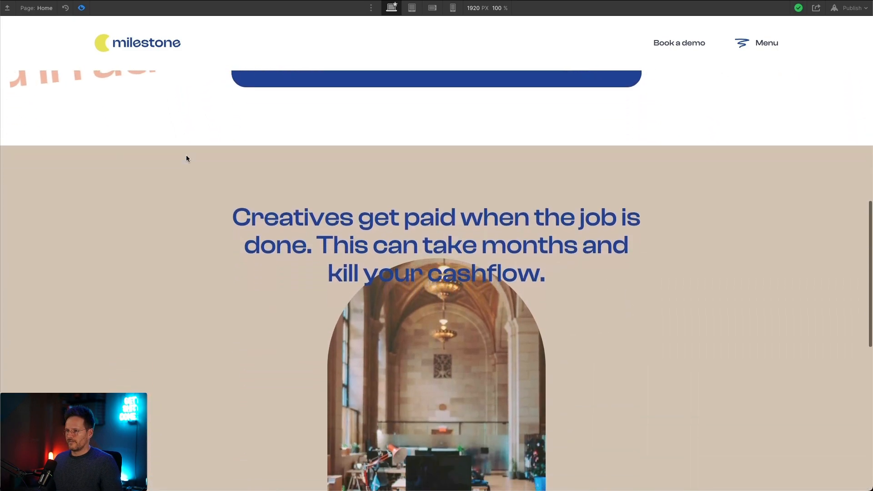
scroll(188, 158, down, 4)
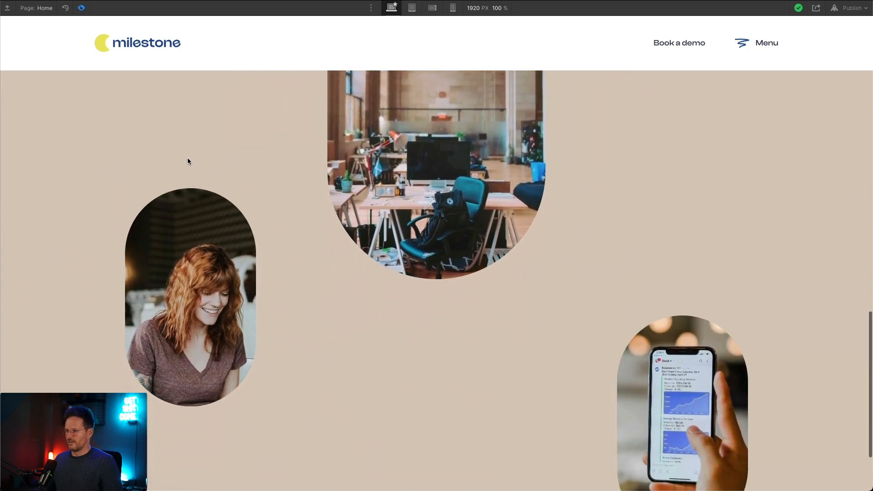
scroll(187, 157, up, 6)
scroll(187, 157, up, 6)
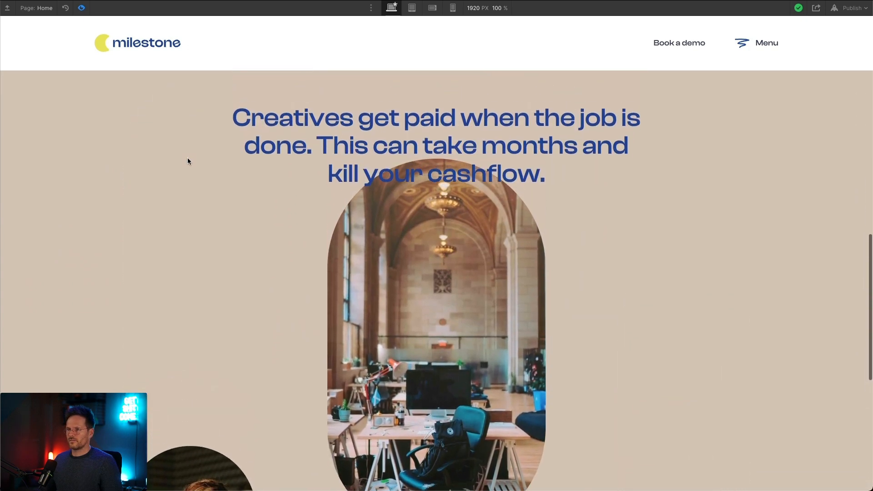
scroll(162, 70, down, 4)
scroll(230, 22, down, 2)
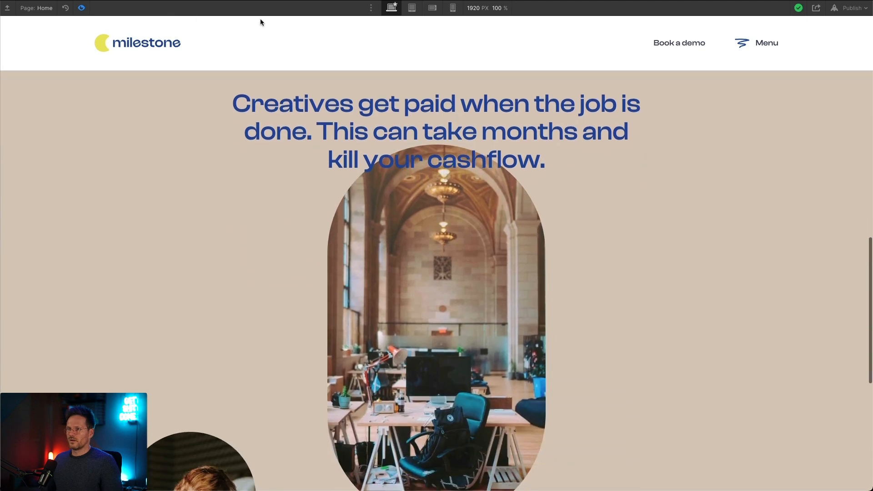
click(81, 8)
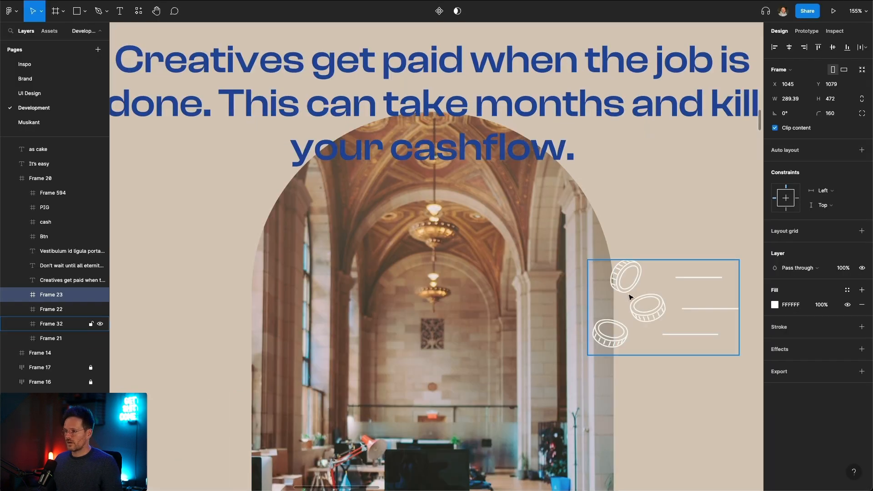
Step: In Figma, examine the placement of the coin and cash register illustrations, the oval images and the text around them
click(625, 287)
scroll(648, 279, down, 2)
scroll(607, 264, up, 1)
scroll(585, 241, down, 5)
scroll(645, 254, down, 2)
scroll(714, 291, up, 1)
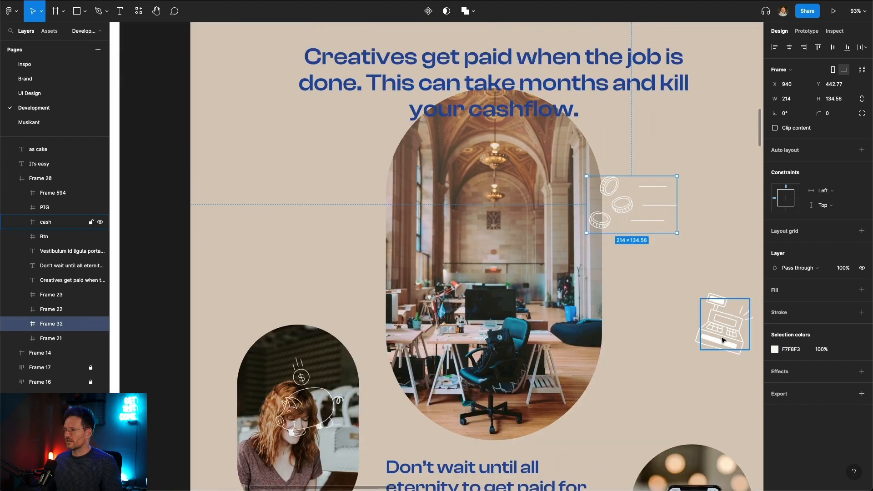
scroll(722, 351, down, 2)
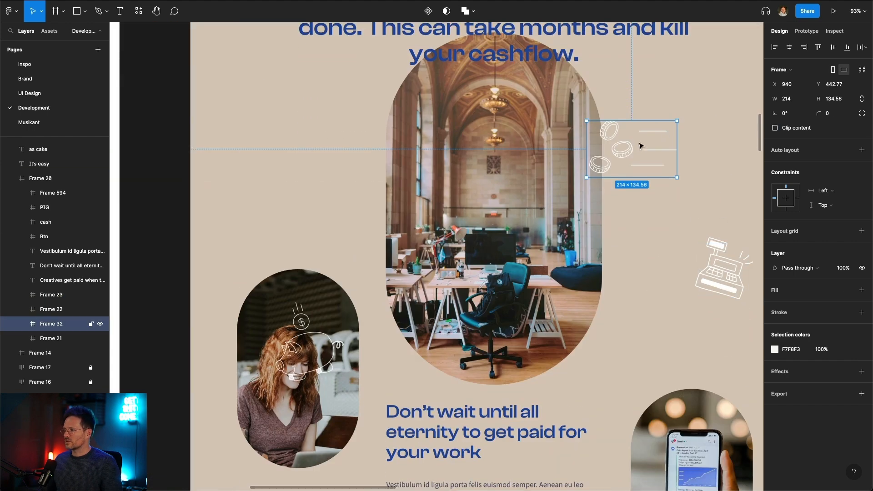
scroll(530, 156, up, 3)
scroll(532, 156, down, 3)
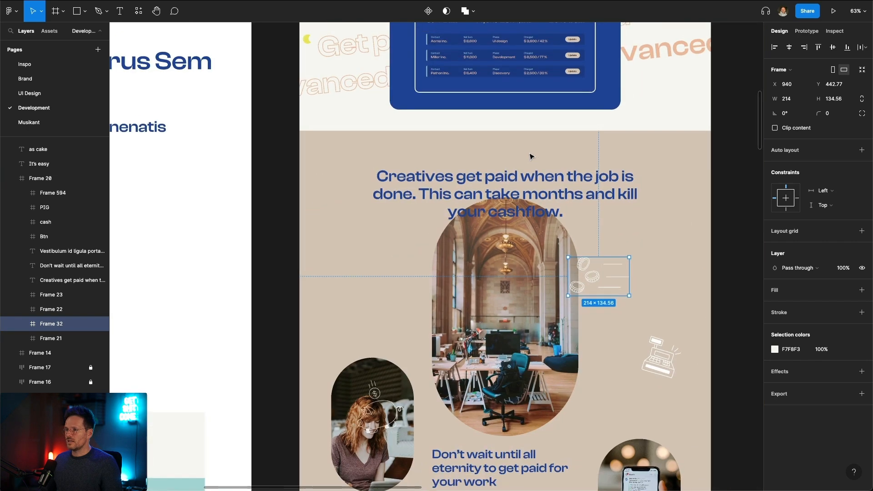
scroll(356, 150, up, 3)
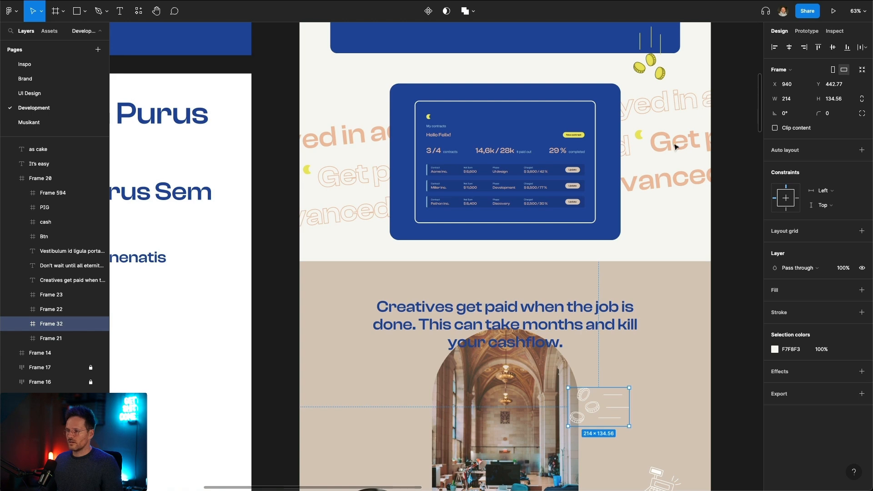
scroll(677, 141, down, 6)
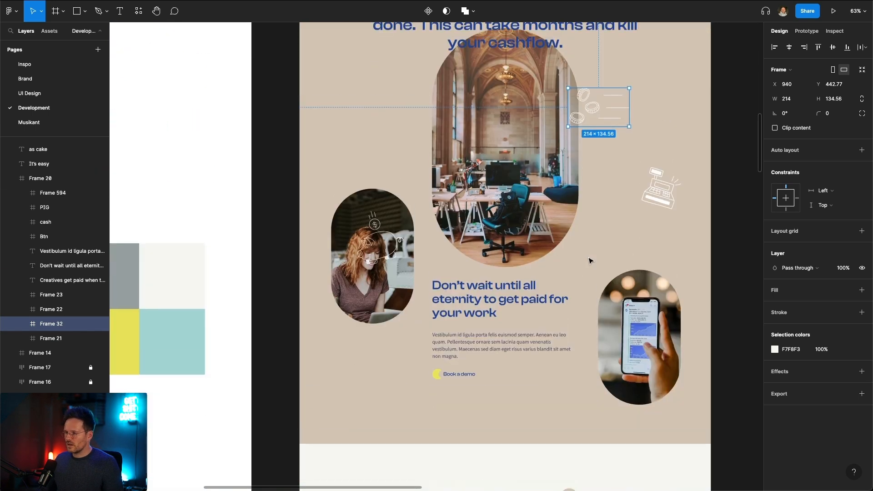
scroll(589, 261, up, 1)
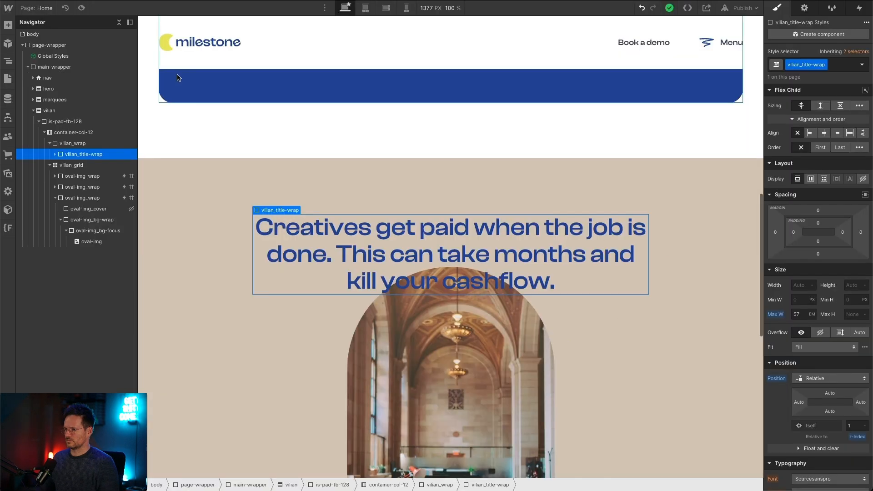
Step: Back in Webflow, select vilian_grid and examine how the heading and three ovals are laid out at the tablet breakpoint
scroll(225, 151, down, 3)
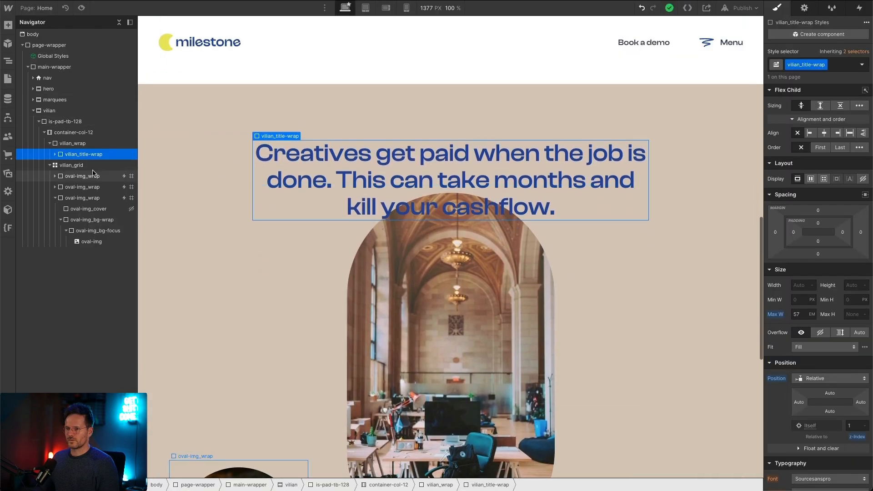
click(90, 165)
scroll(453, 156, down, 3)
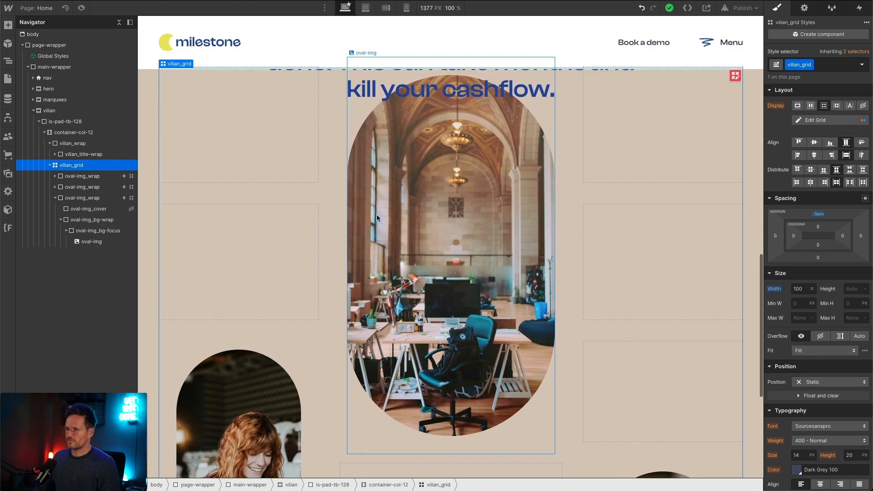
scroll(334, 239, up, 1)
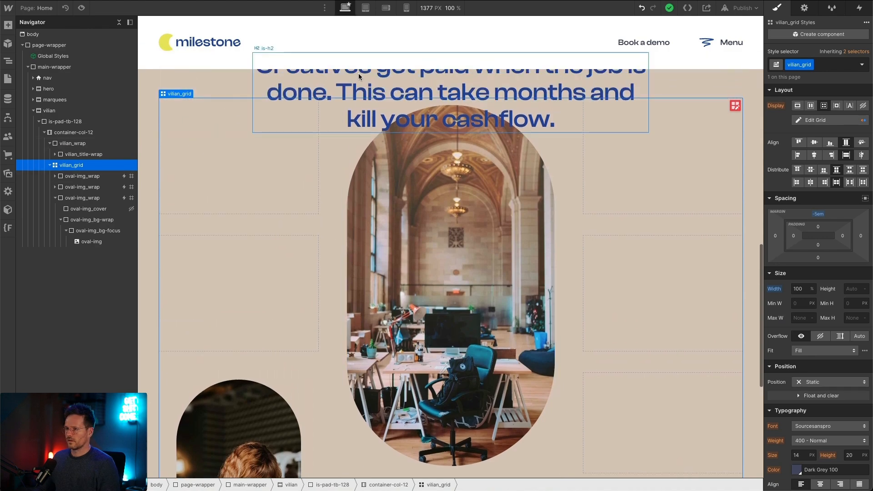
click(366, 8)
scroll(376, 200, up, 6)
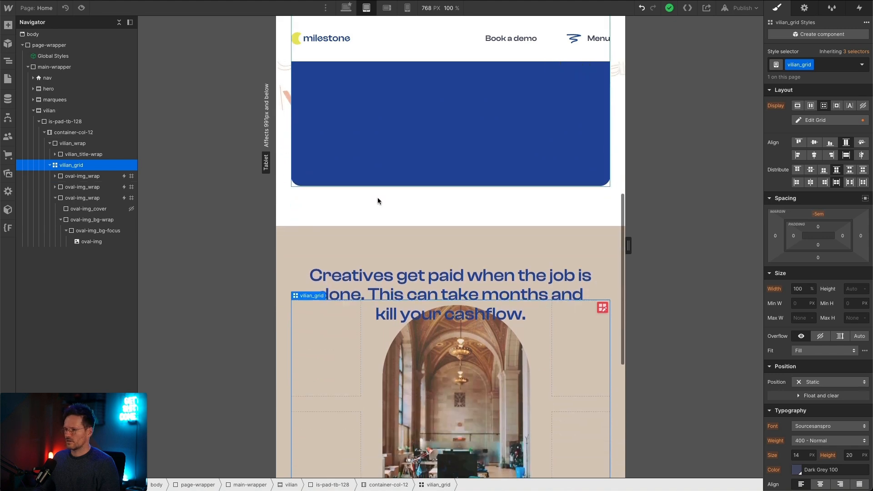
scroll(378, 198, down, 6)
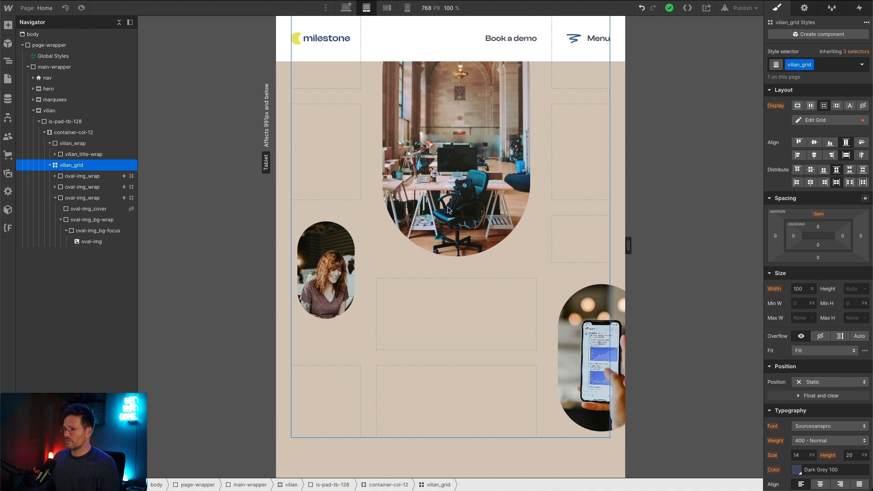
scroll(412, 219, up, 4)
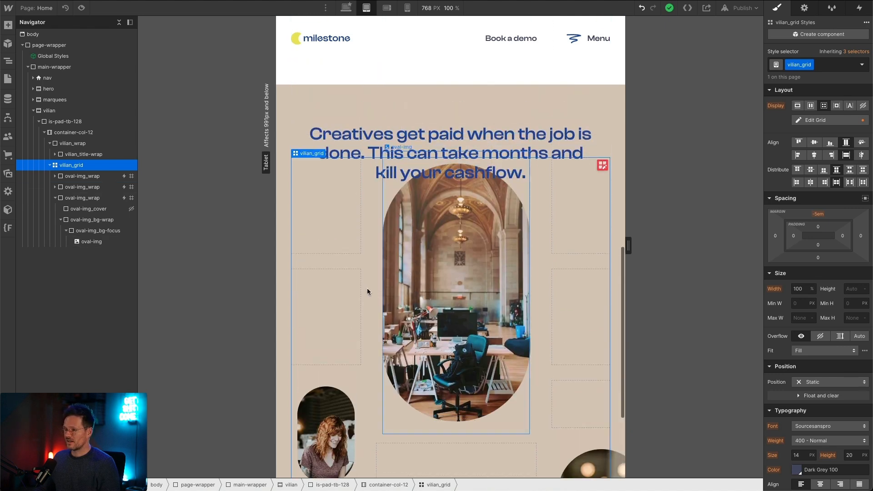
Step: Set the central oval image wrapper (is-first) to 28 em wide and 45 em high at the tablet breakpoint
click(383, 398)
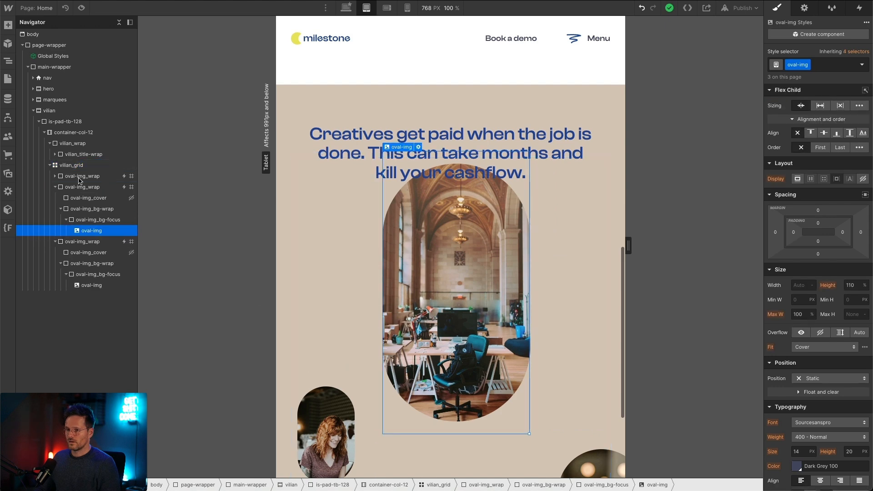
click(55, 187)
scroll(810, 298, down, 2)
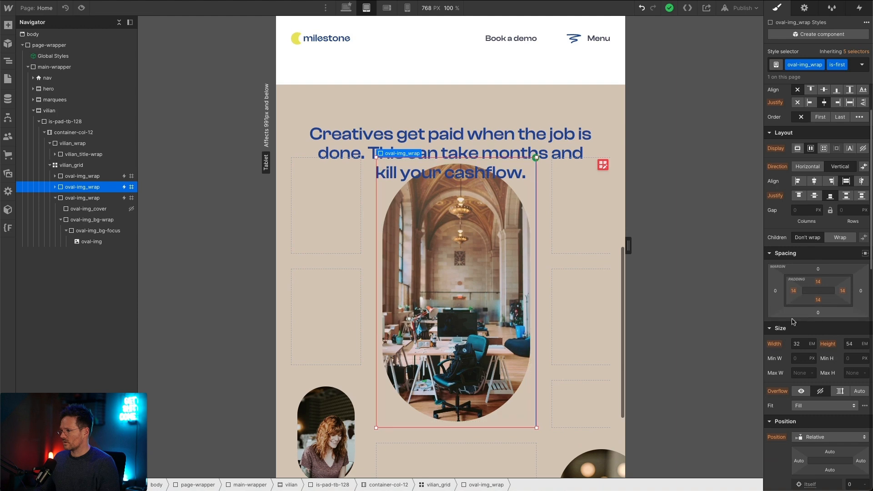
text(278)
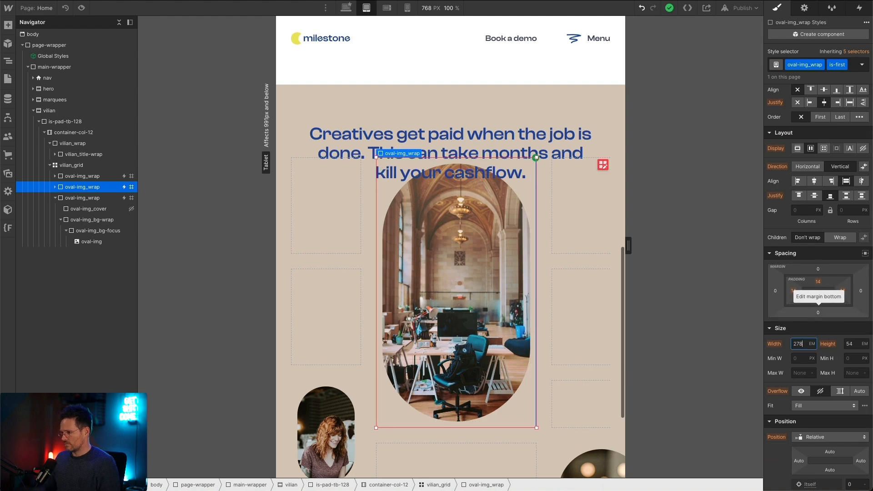
key(Tab)
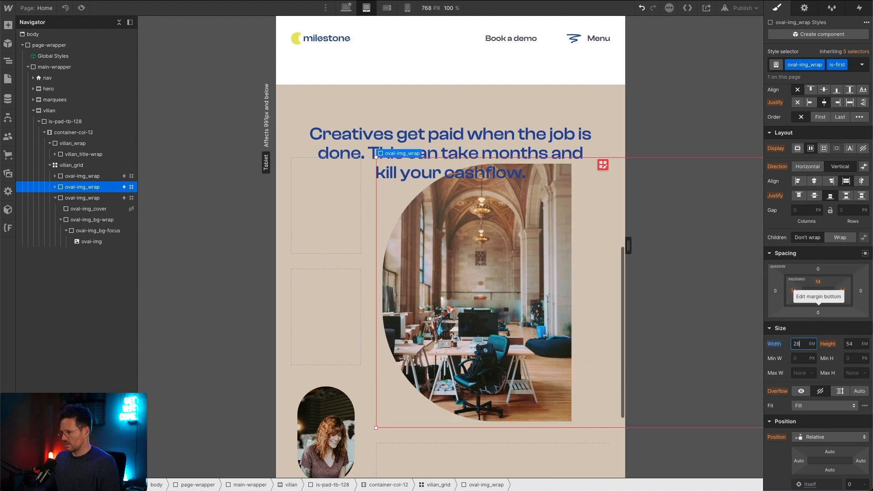
key(Tab)
key(Return)
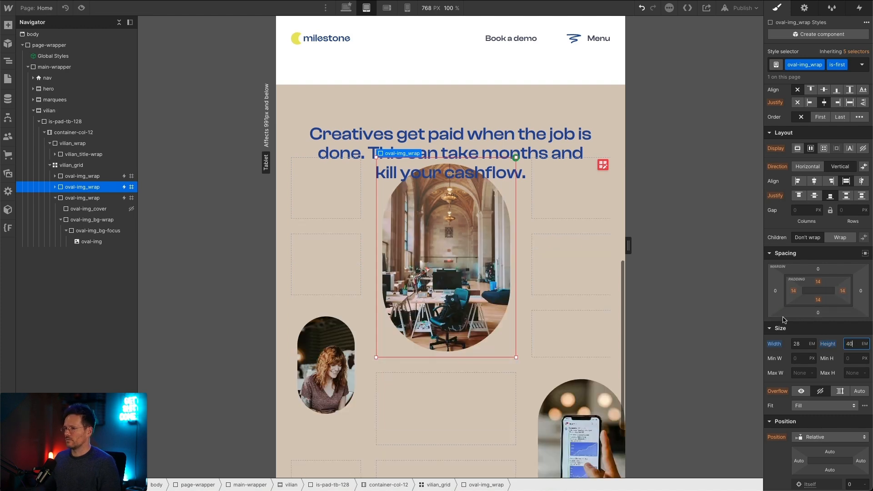
key(Up)
key(Up)
key(Up)
key(Up)
key(Up)
key(Up)
key(Up)
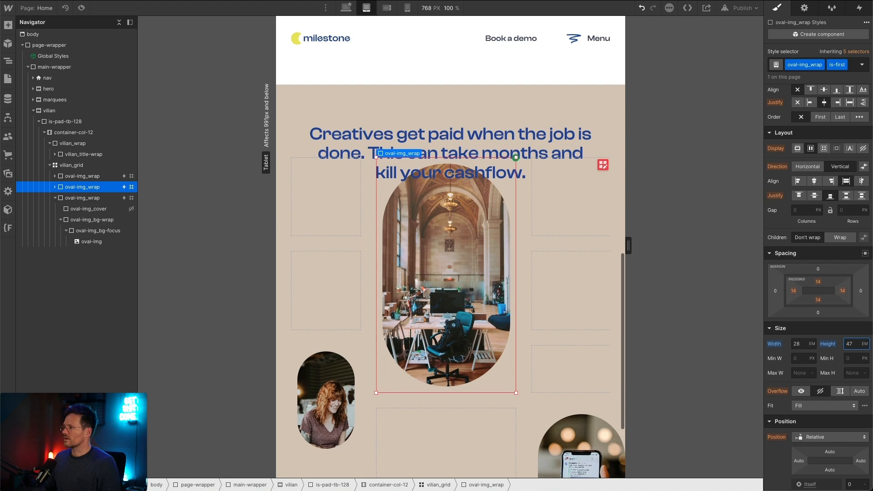
key(Down)
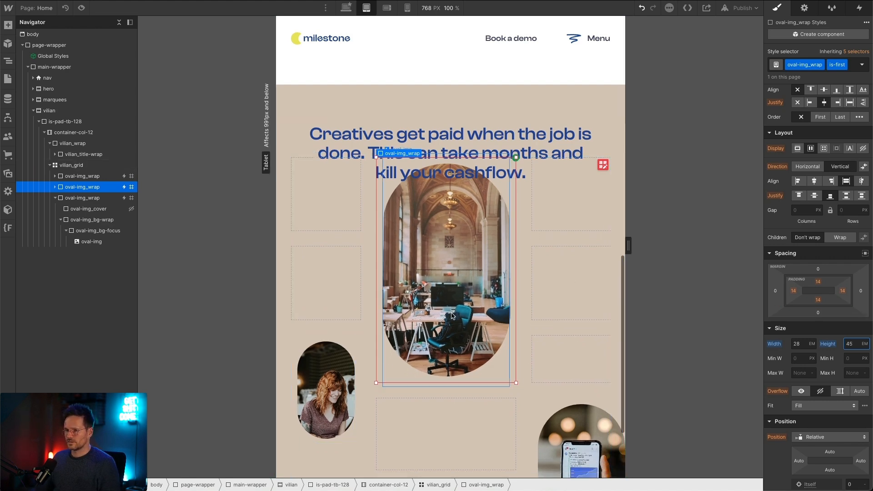
Step: Select the woman's oval image wrapper (is-second) and compare its width and height at the desktop and tablet breakpoints
scroll(400, 299, down, 3)
click(325, 272)
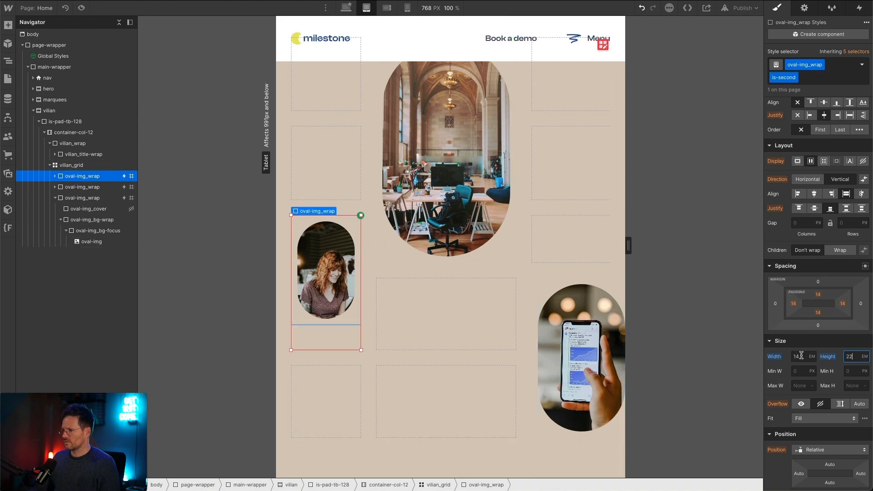
click(345, 7)
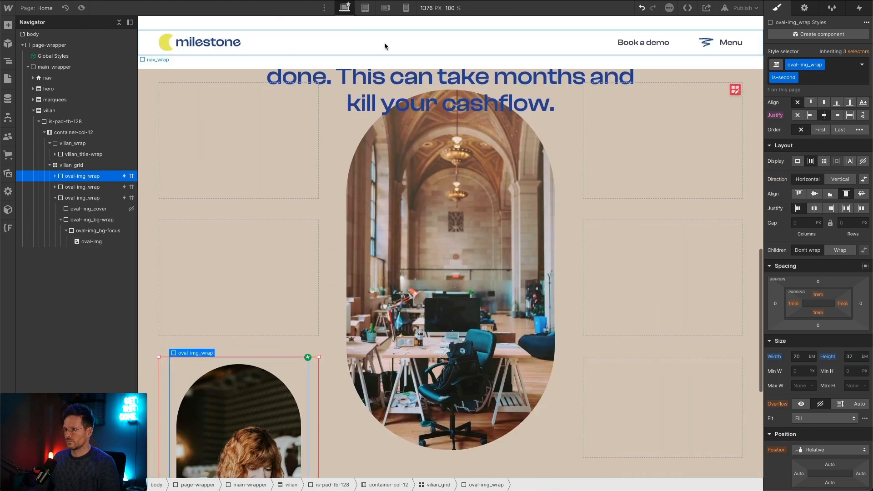
click(366, 10)
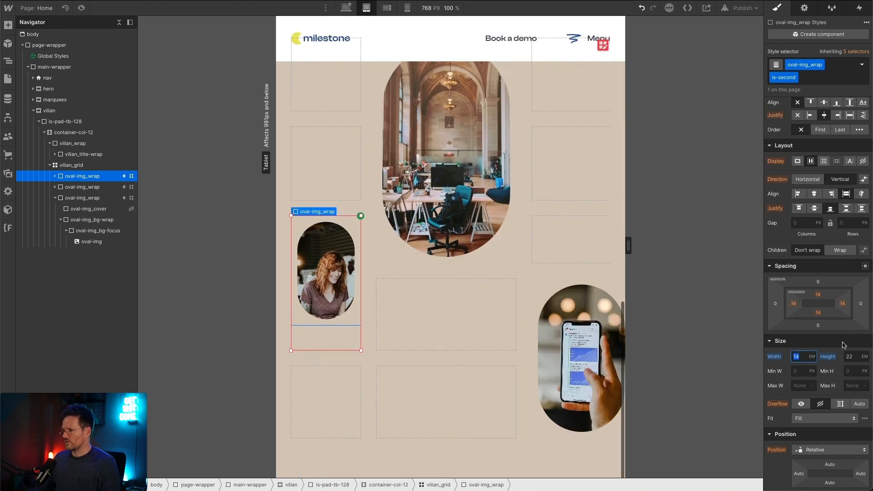
click(850, 356)
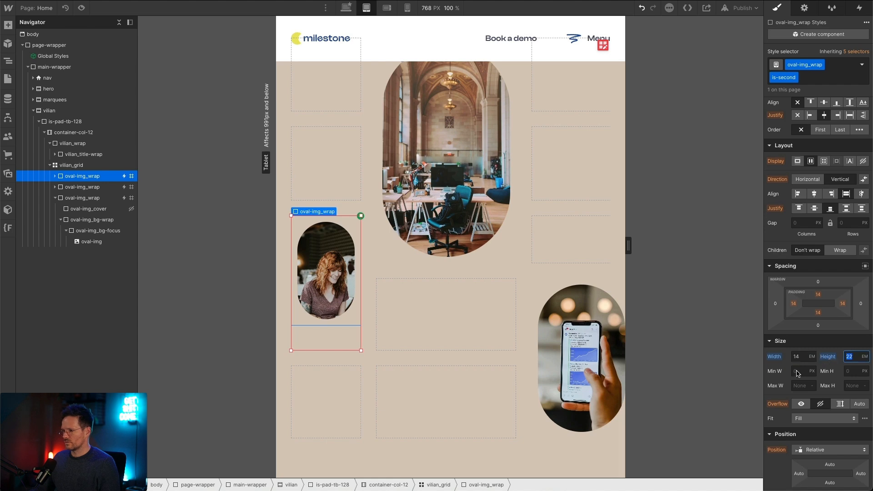
Step: Set the phone photo's oval wrapper (is-third) to 16 em wide and 24 em high at the tablet breakpoint
click(90, 199)
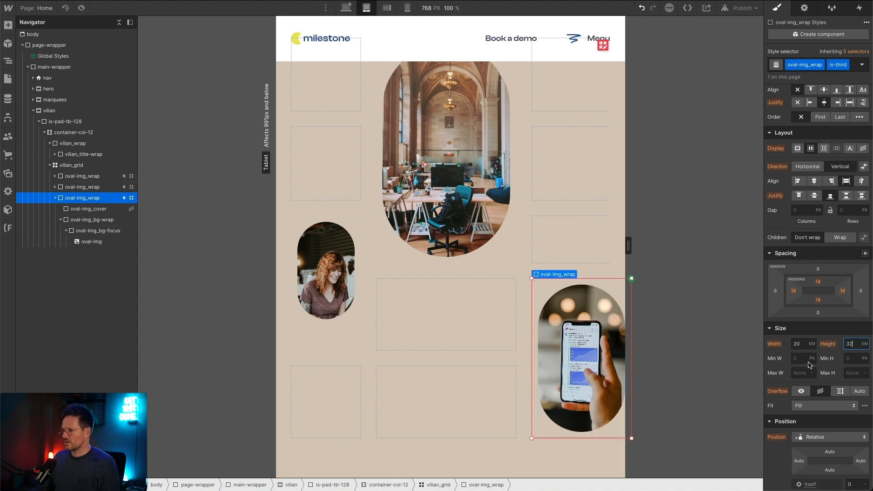
click(797, 342)
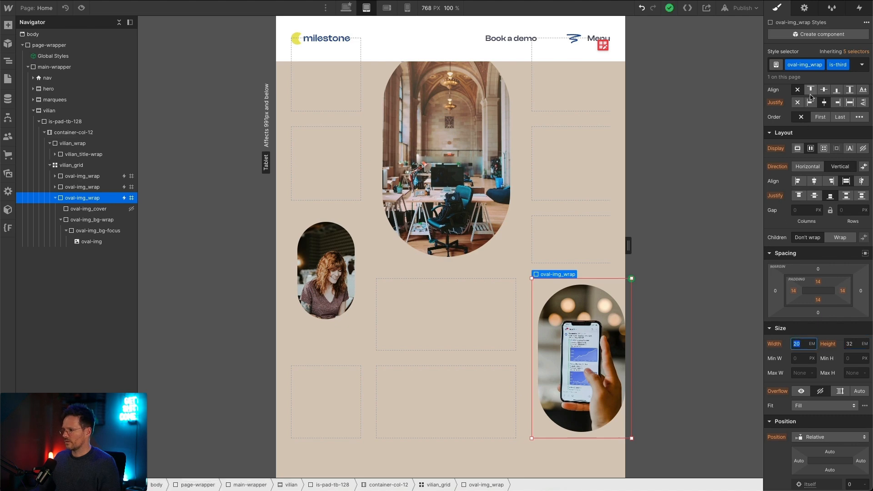
text(3)
key(Return)
key(Tab)
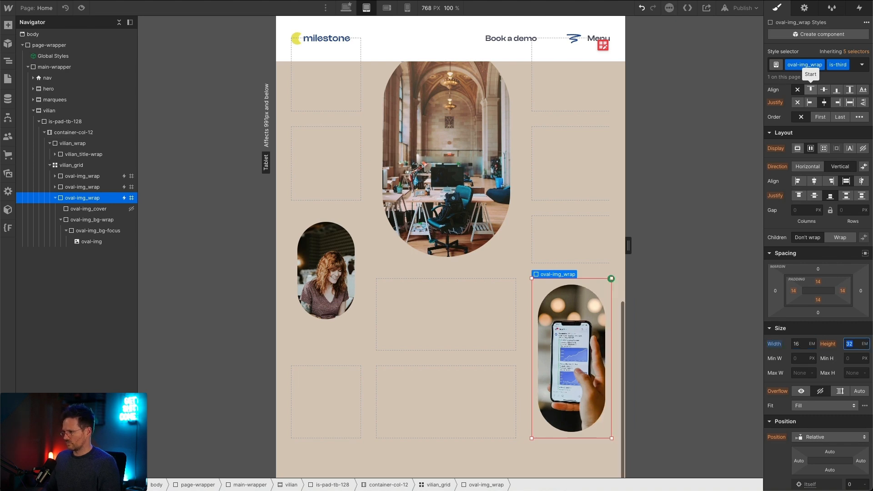
text(24)
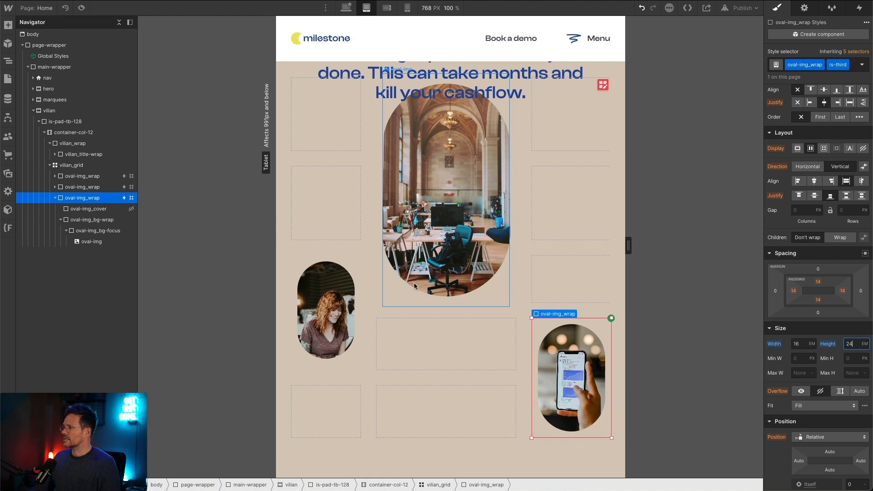
Step: Set vilian_grid's row gap to 0 at the tablet breakpoint, finish editing the grid and review the layout of the ovals
scroll(416, 280, up, 1)
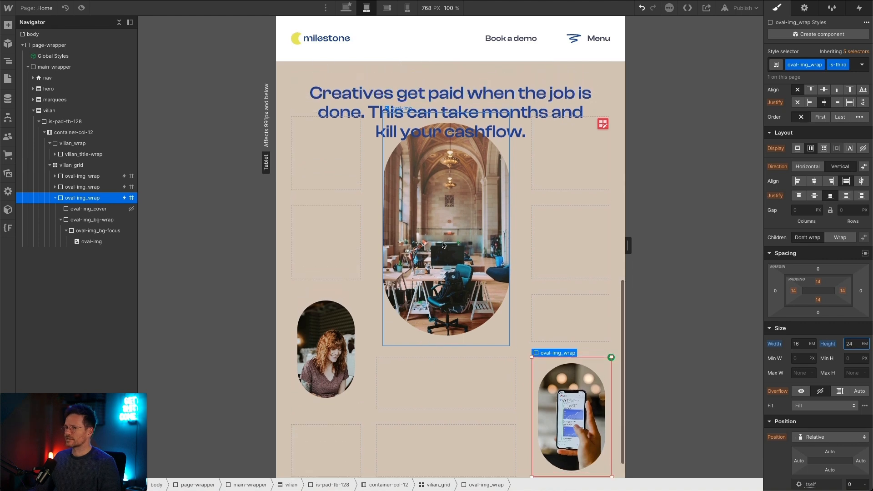
click(601, 126)
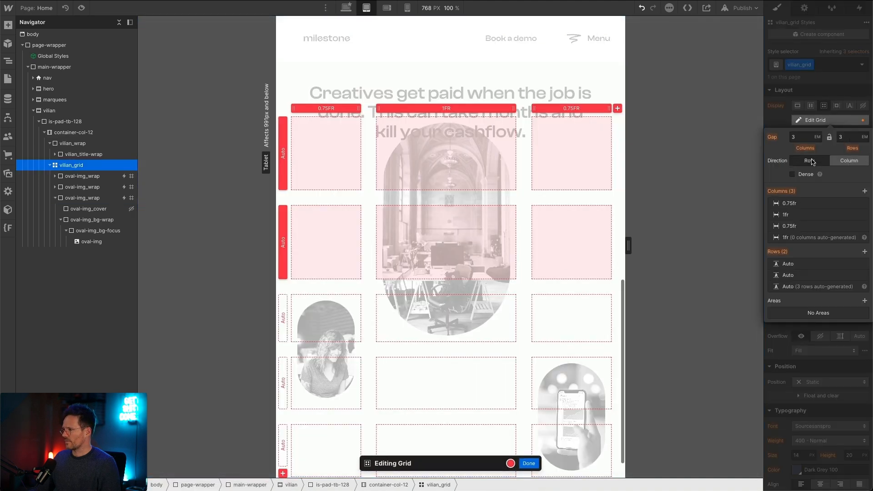
drag(545, 197, 546, 186)
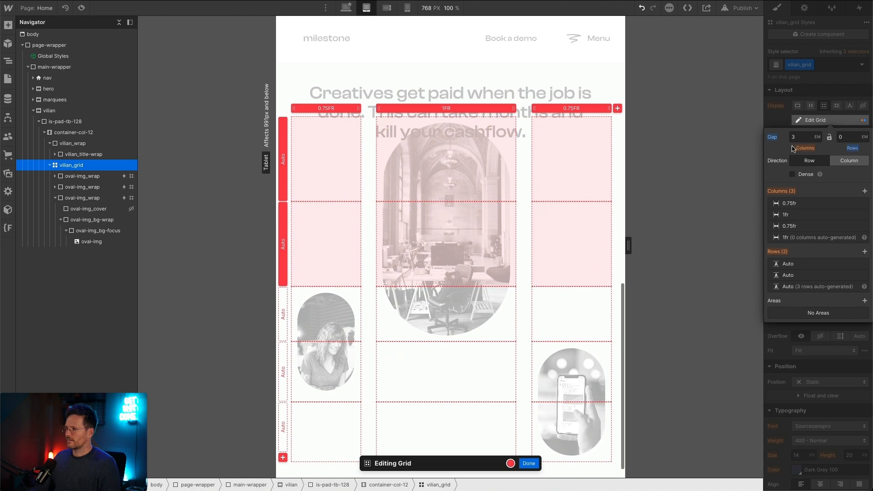
click(528, 463)
scroll(488, 315, down, 1)
scroll(489, 313, up, 4)
scroll(488, 313, down, 4)
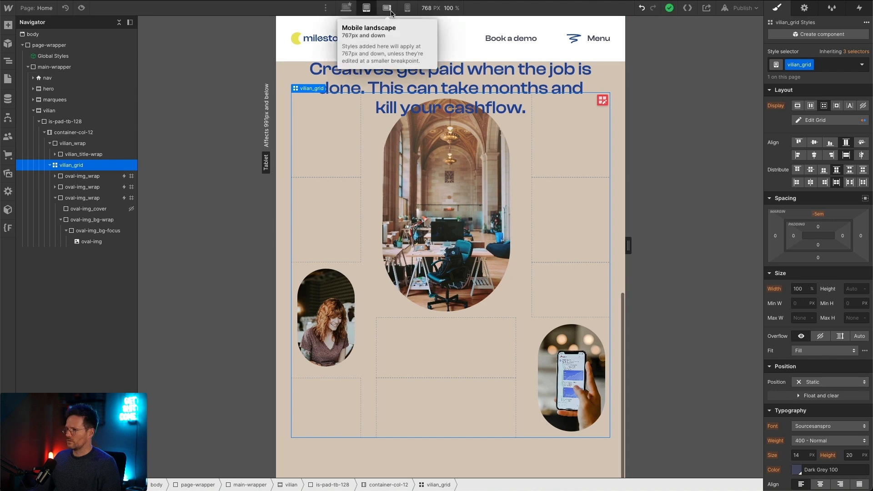
Step: Compare the grid positions of the first and second oval wrappers between the mobile landscape and tablet breakpoints
click(387, 8)
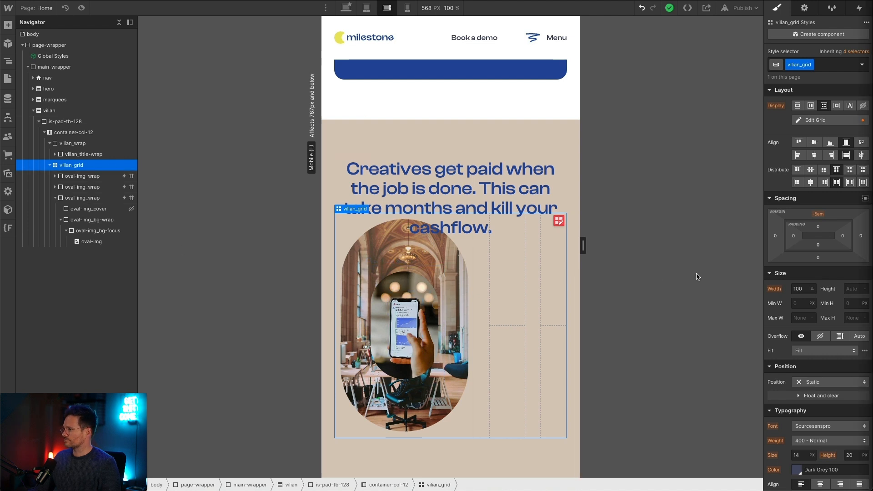
click(105, 176)
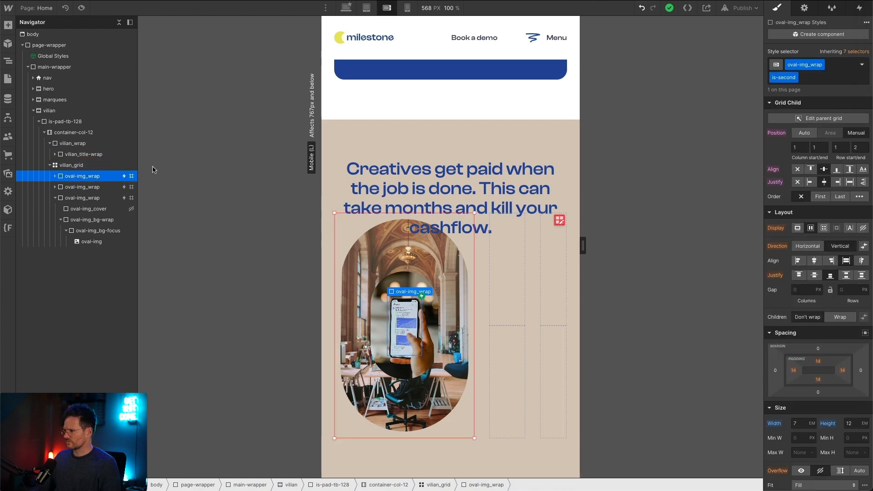
click(95, 189)
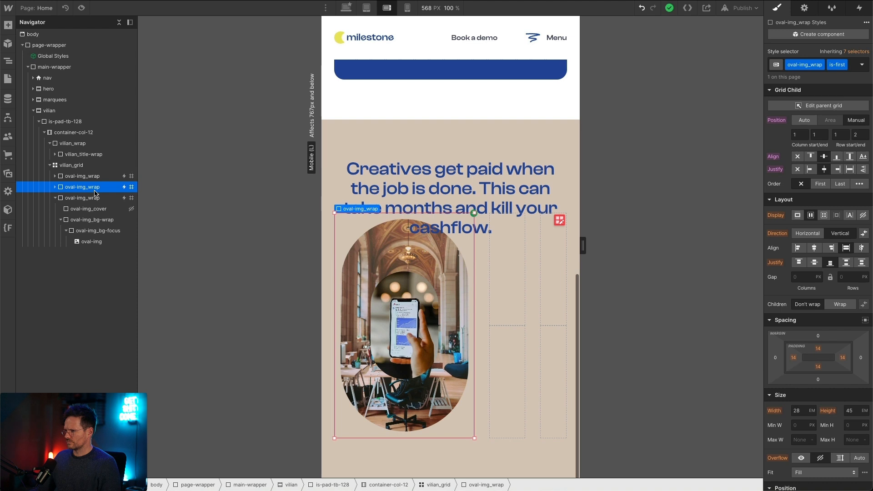
click(366, 8)
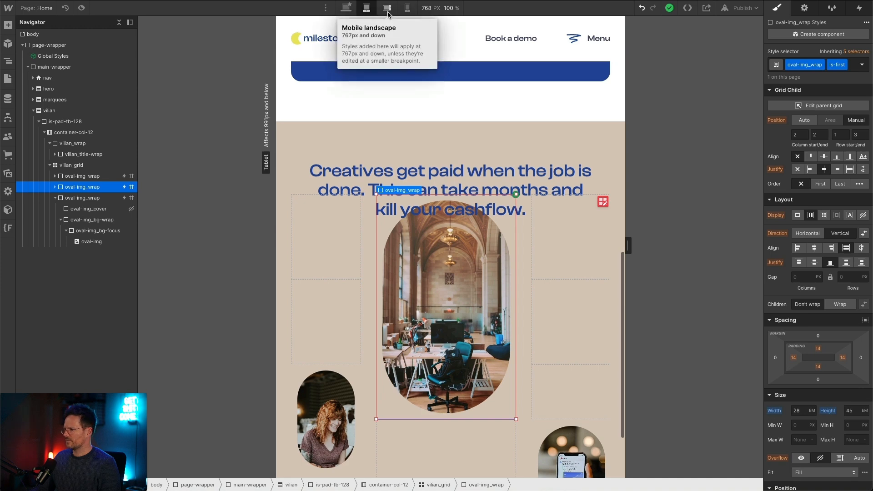
click(88, 177)
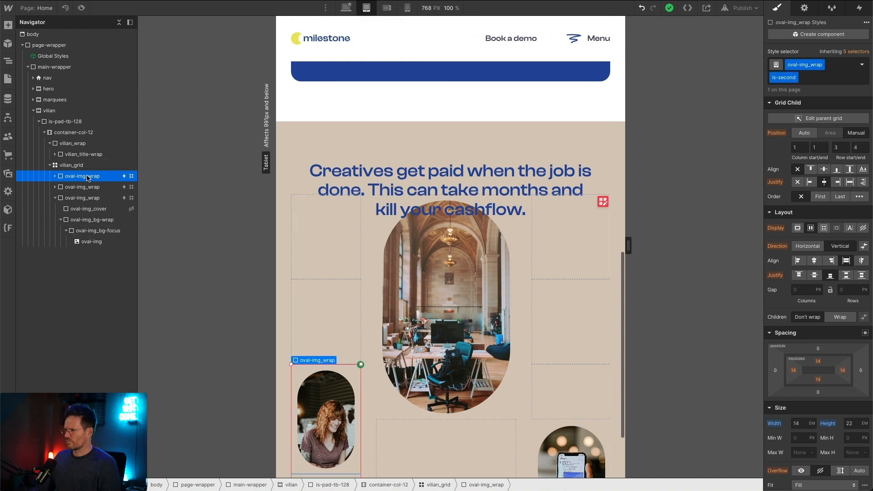
click(90, 189)
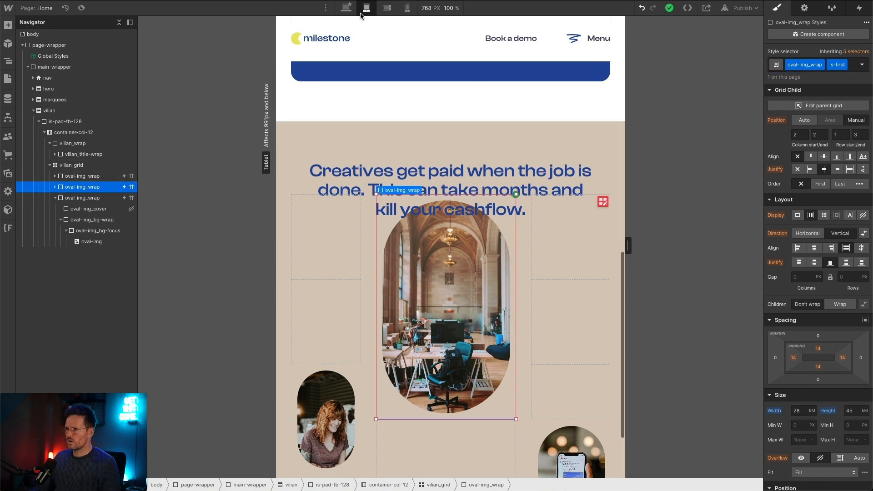
Step: At the mobile landscape breakpoint, position the central oval wrapper (is-first) in grid column 2 to 2 and rows 1 to 3
click(386, 8)
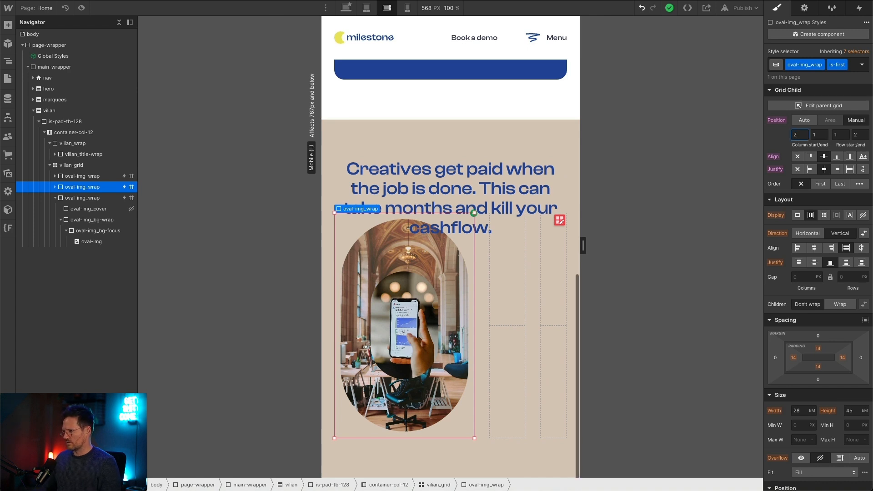
key(Tab)
key(Tab)
text(3)
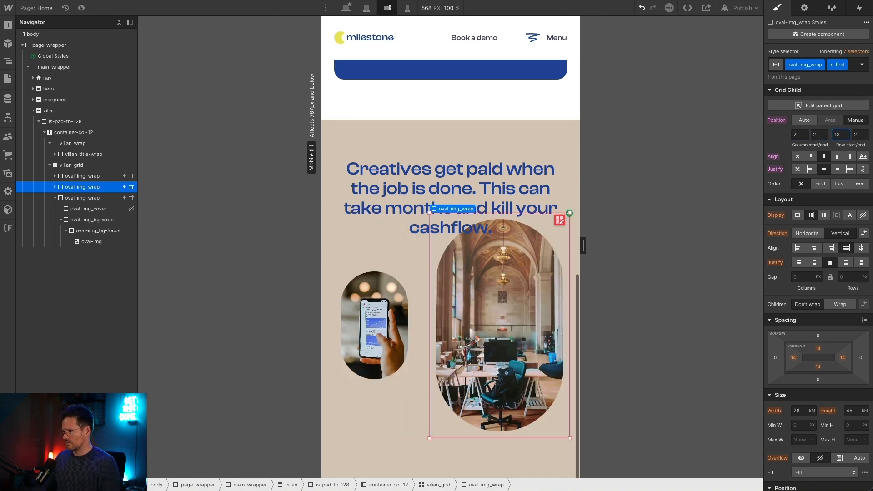
key(BackSpace)
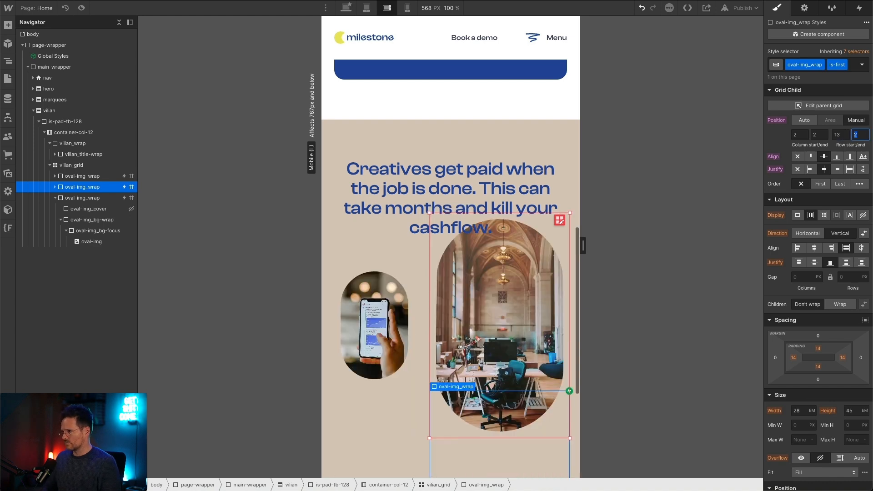
key(Tab)
text(3)
key(Tab)
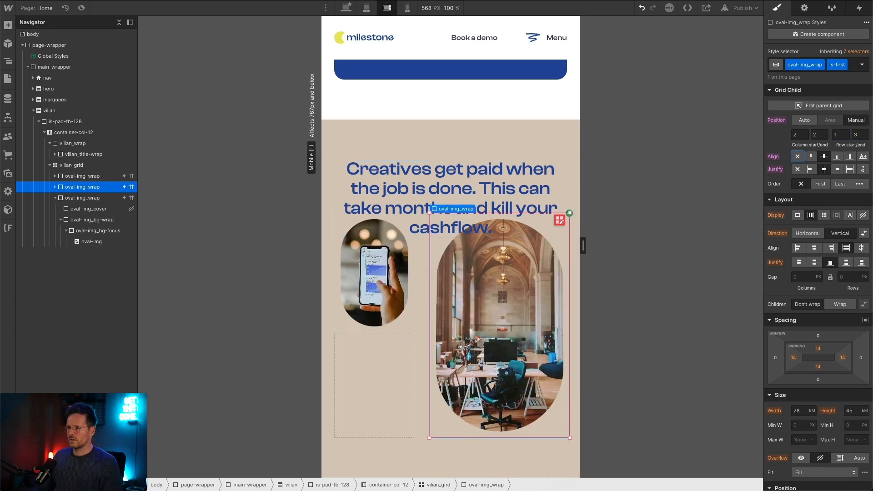
Step: Check the is-second oval wrapper's desktop grid position, and set its mobile landscape rows to start at 3 and end at 4
click(94, 177)
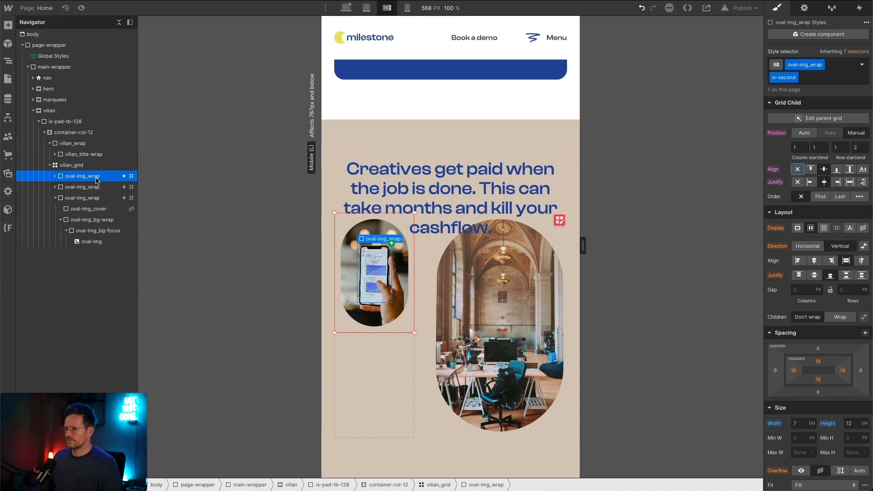
click(347, 8)
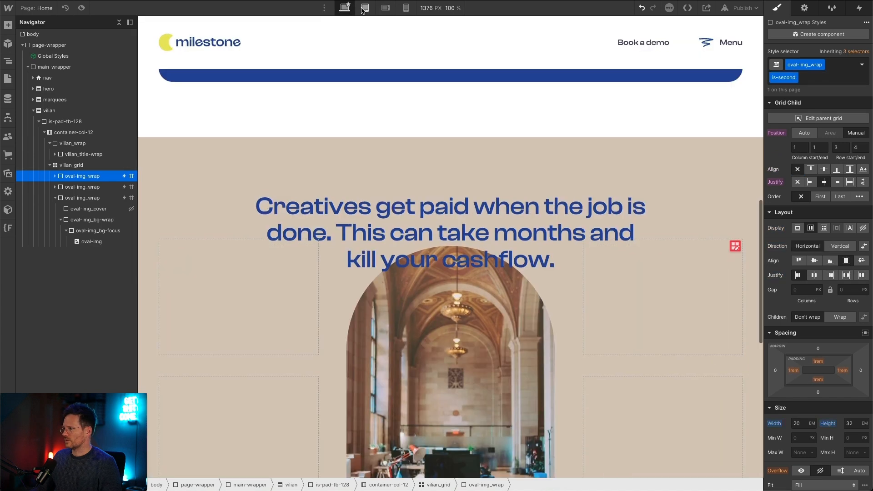
click(385, 8)
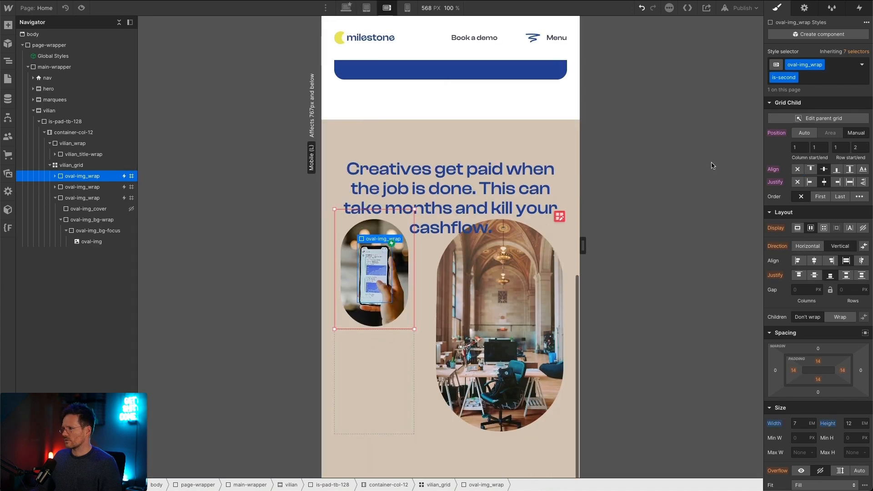
double_click(839, 148)
text(3)
key(Return)
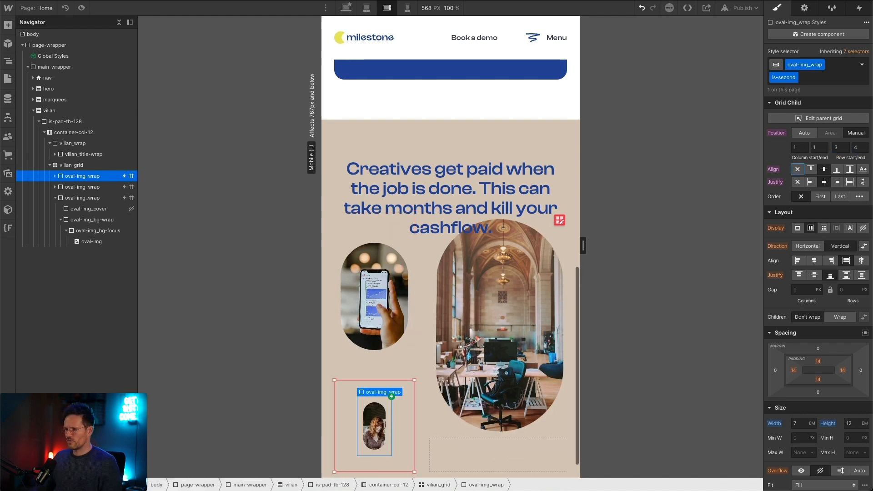
Step: Check the is-third oval wrapper's desktop and tablet grid positions, and set its mobile landscape position to column 3 to 3 with row start 4
click(82, 197)
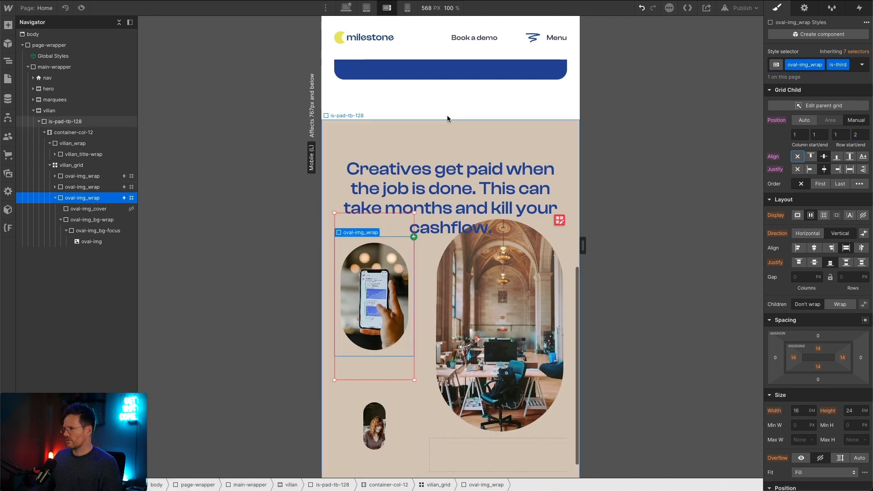
click(346, 7)
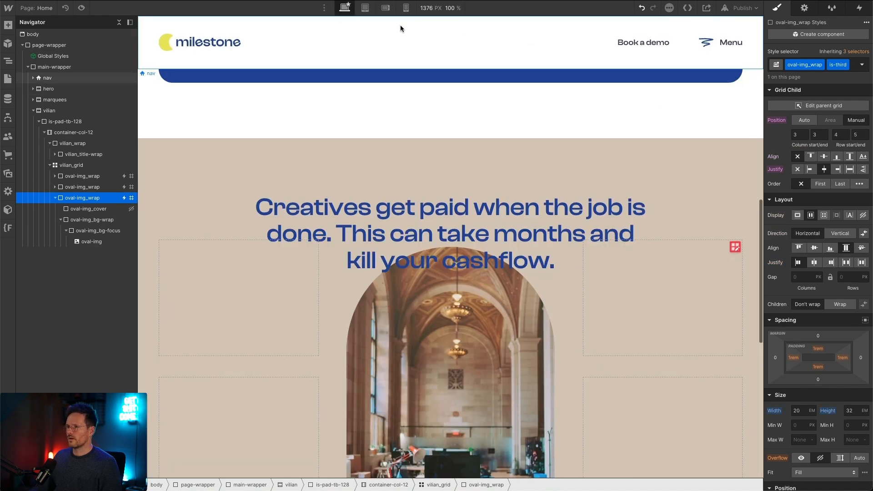
click(365, 8)
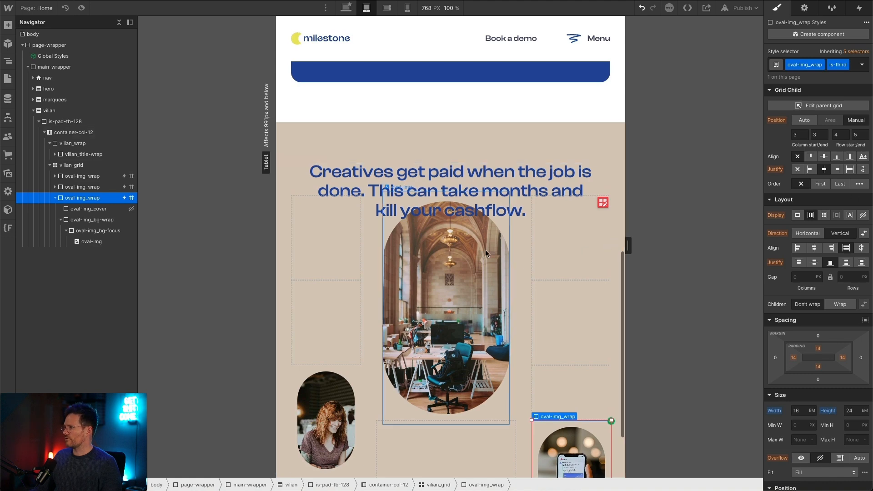
scroll(485, 250, down, 3)
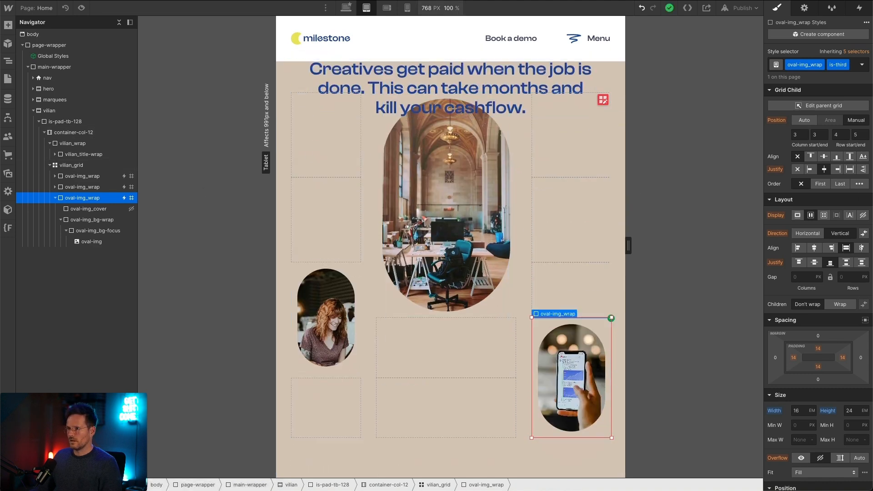
click(386, 8)
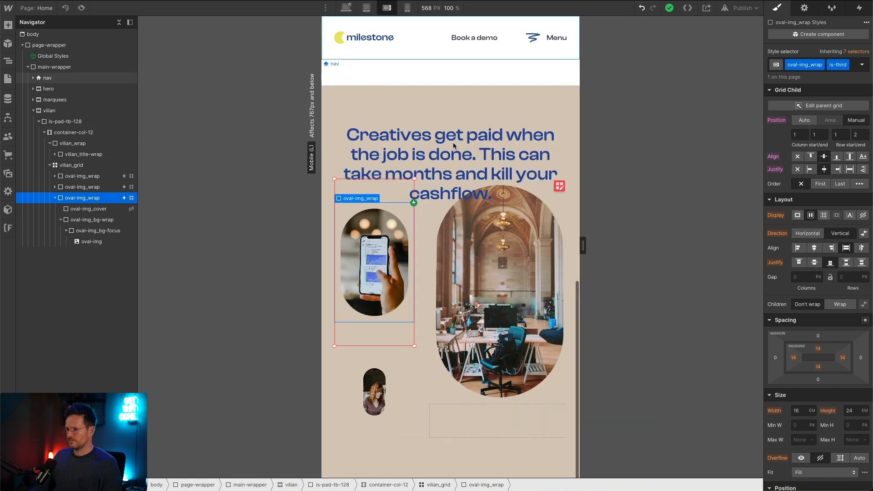
click(795, 134)
text(3)
key(Tab)
key(Tab)
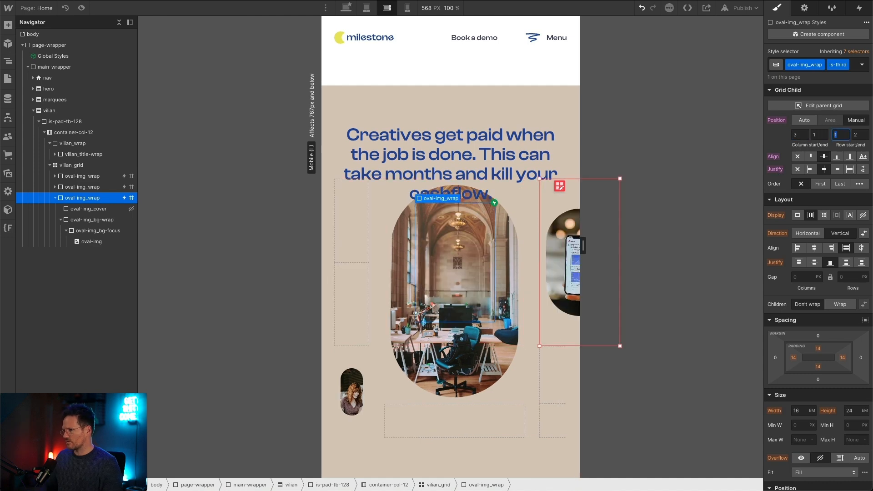
text(4)
key(Tab)
key(Tab)
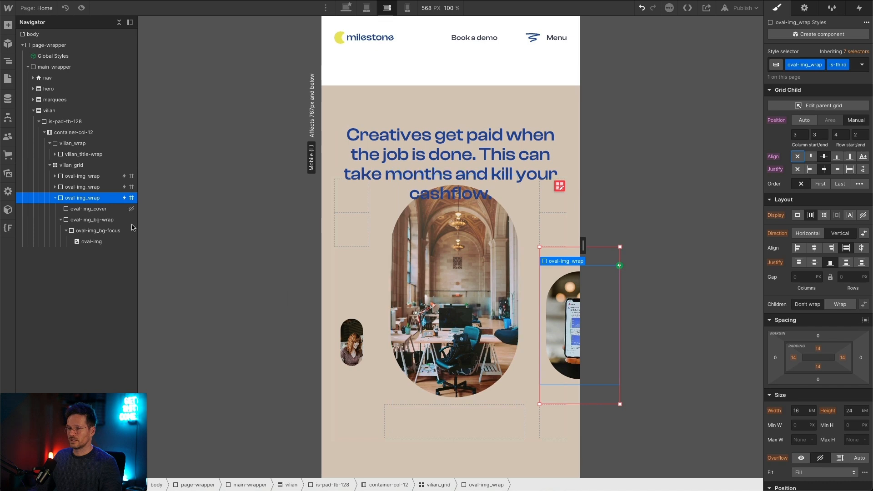
Step: Resize the central is-first oval wrapper to 20 em wide and 30 em high at the mobile landscape breakpoint
click(97, 186)
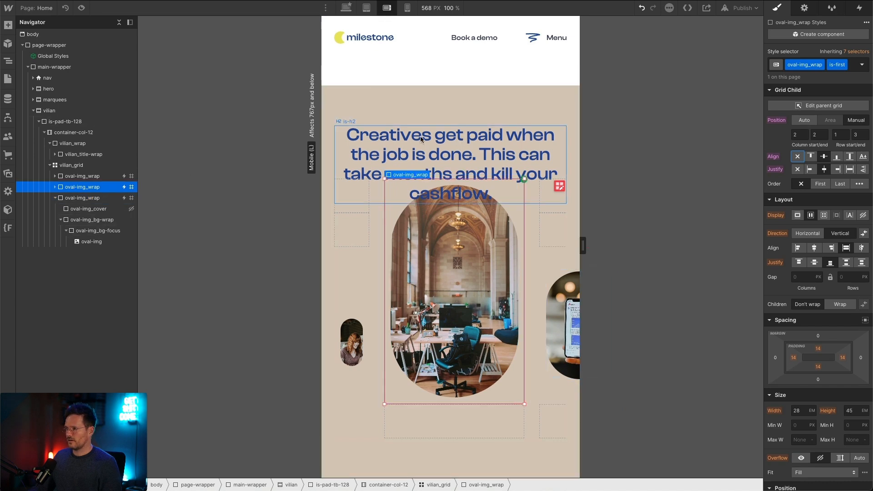
click(797, 409)
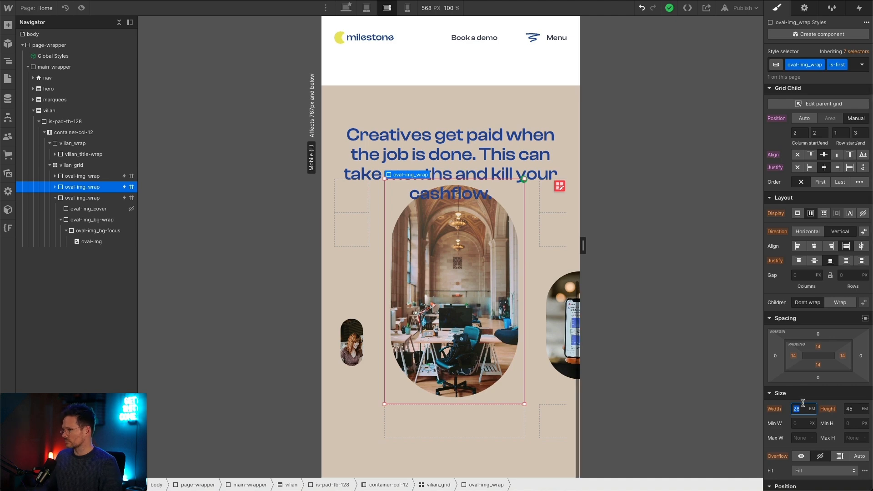
text(20)
key(Tab)
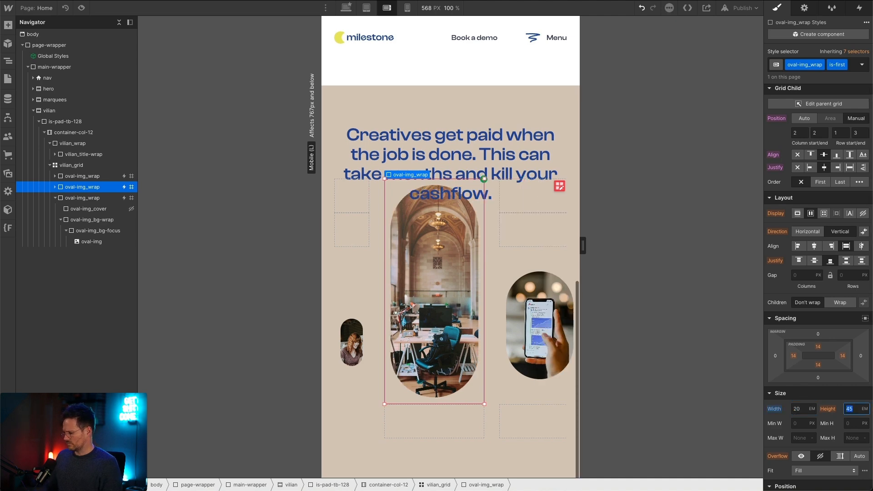
text(30)
key(Tab)
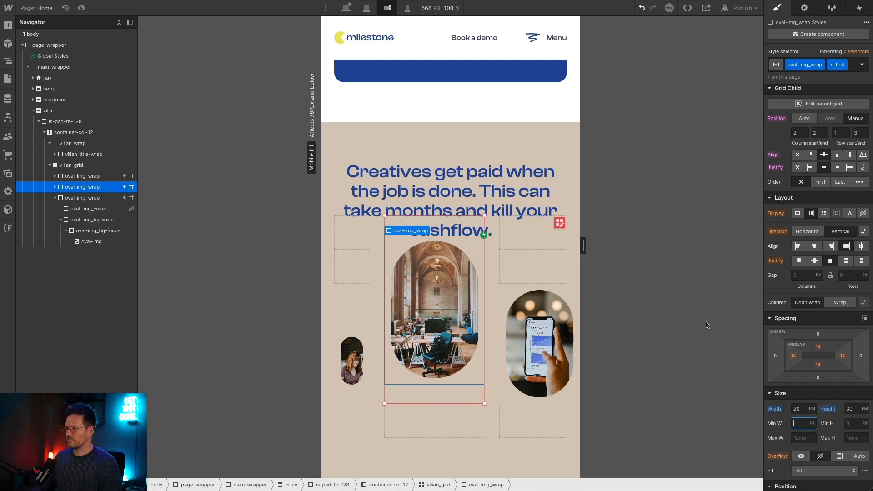
Step: Set the is-second oval wrapper's width to 9 em at the mobile landscape breakpoint
click(366, 356)
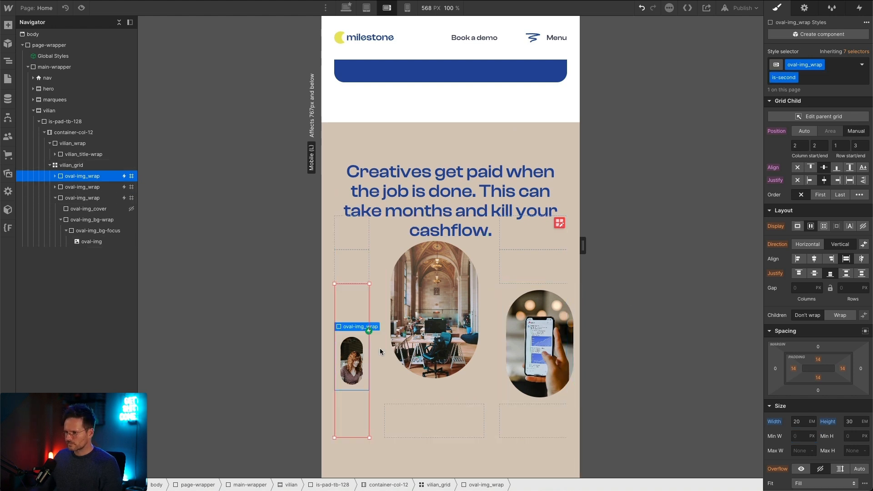
click(804, 422)
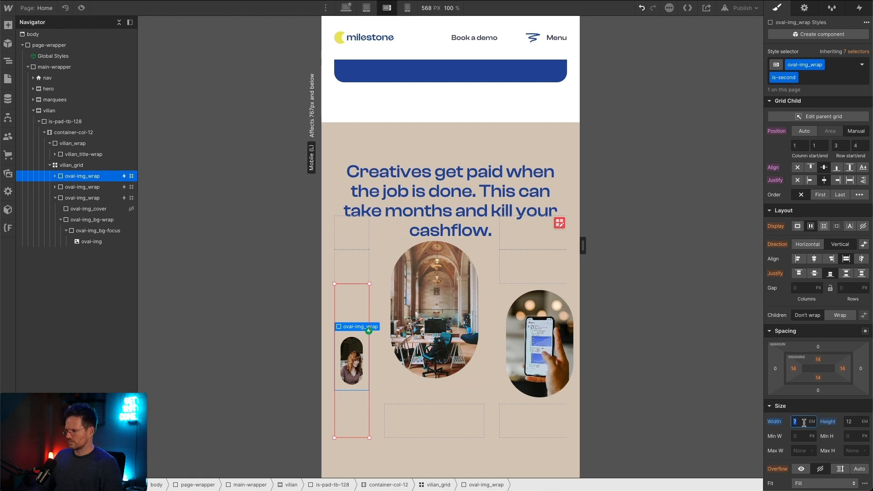
key(Up)
key(Up)
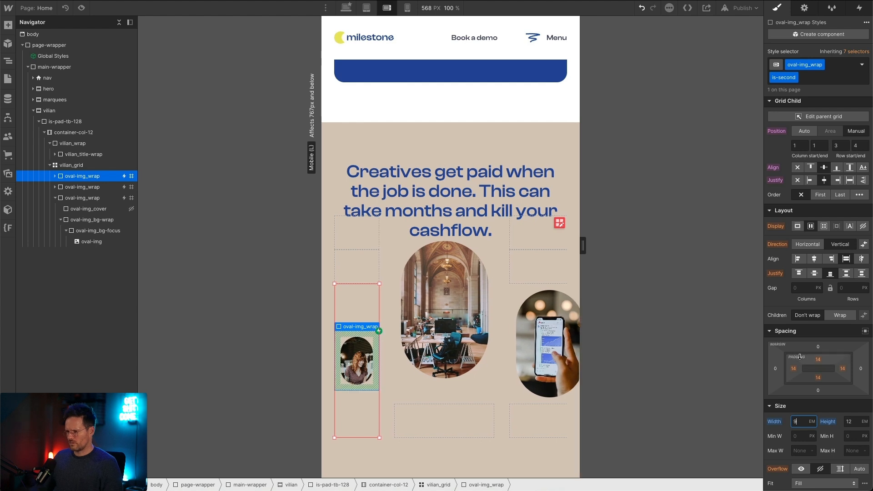
Step: Resize the is-third oval wrapper with the phone image to 12 em wide and 18 em high
click(543, 399)
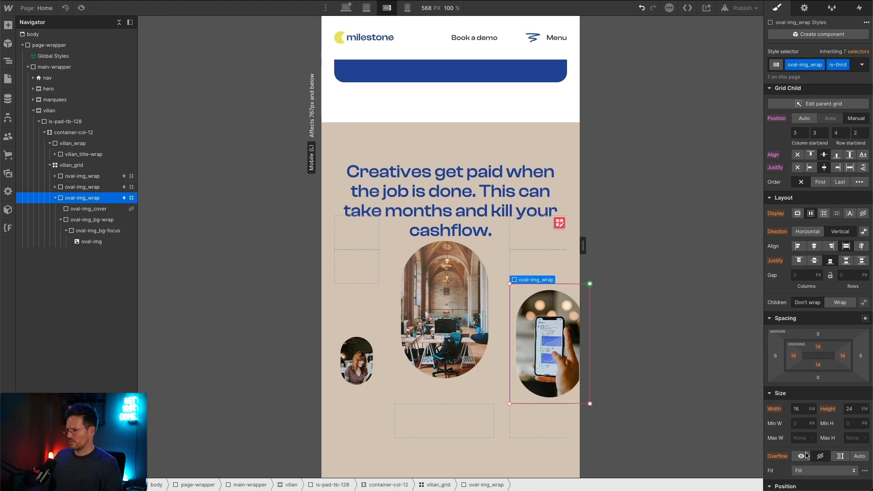
click(796, 408)
text(12)
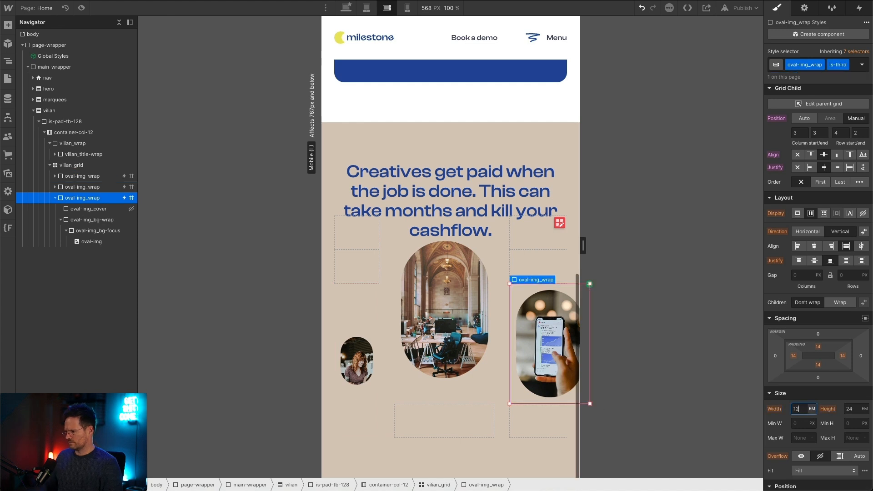
key(Tab)
text(18)
key(Tab)
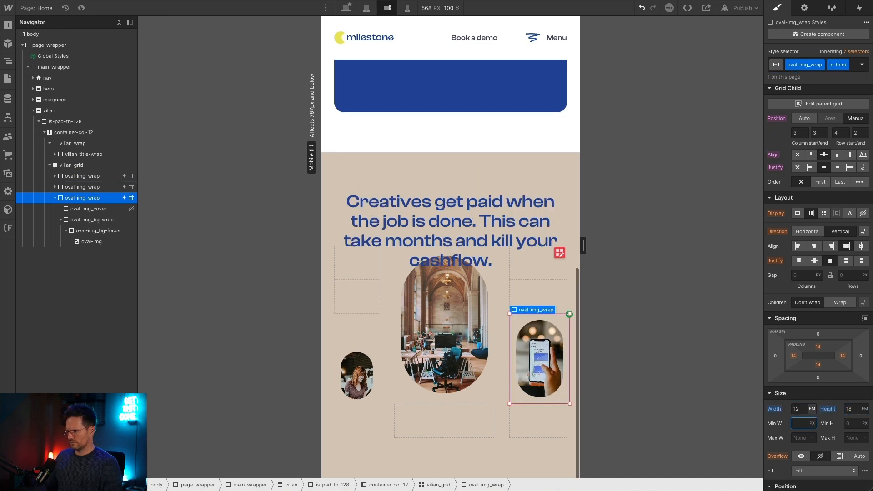
Step: Set vilian_grid's column gap to 1 em at the mobile landscape breakpoint and finish editing the grid
click(496, 307)
click(559, 253)
click(795, 136)
text(1)
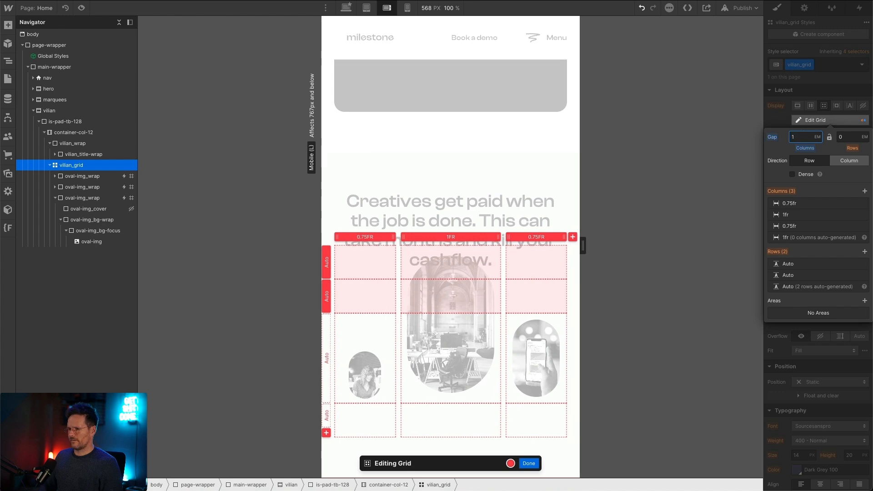
click(518, 464)
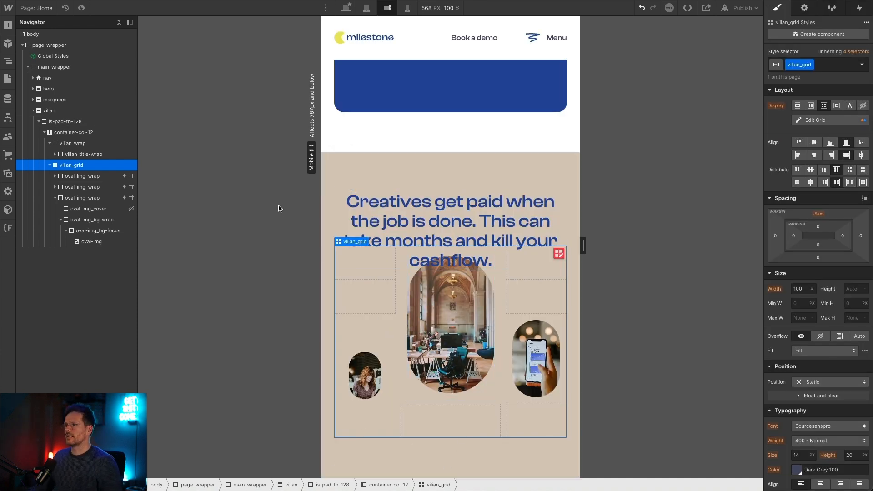
Step: At the mobile portrait breakpoint, hide the is-second and is-third oval wrappers by setting their display to None
click(407, 8)
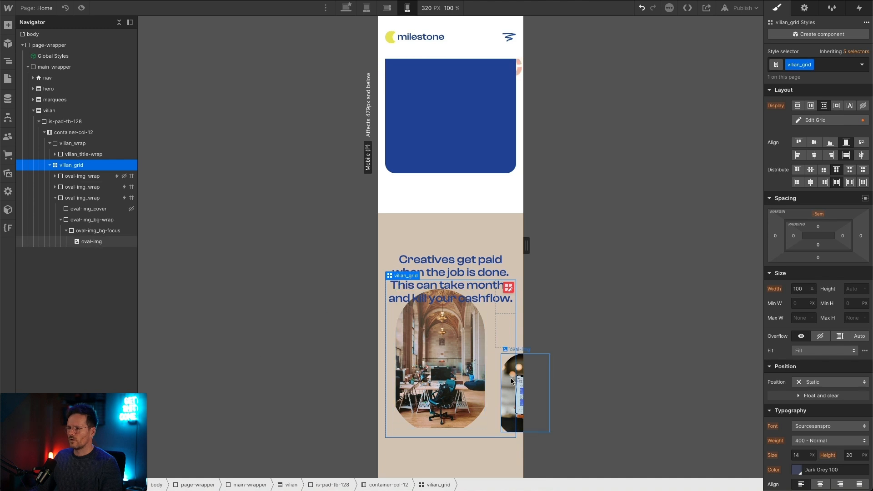
click(101, 177)
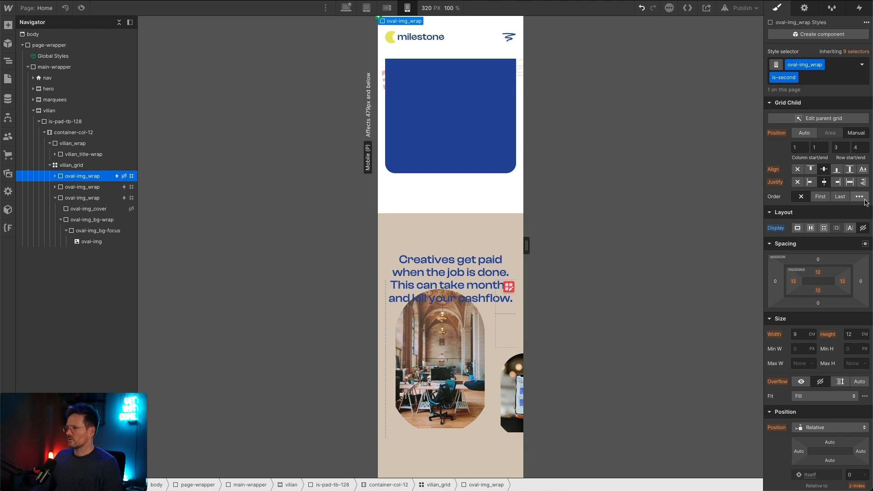
click(810, 228)
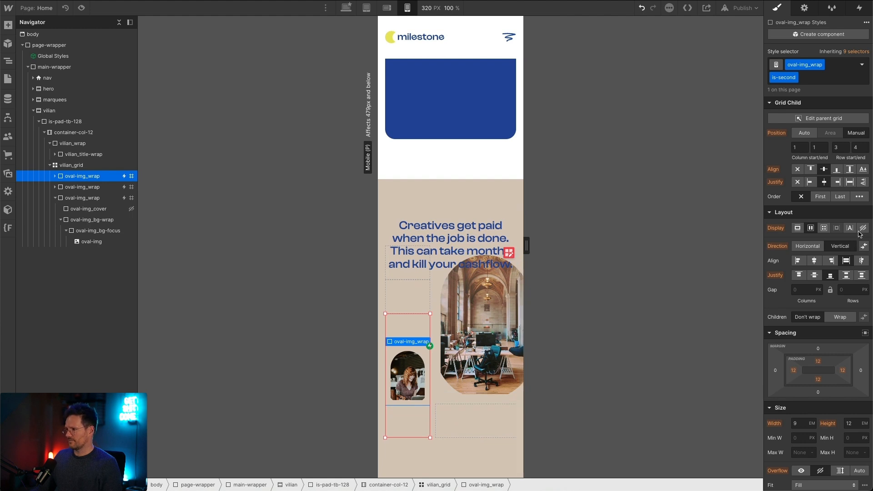
click(510, 391)
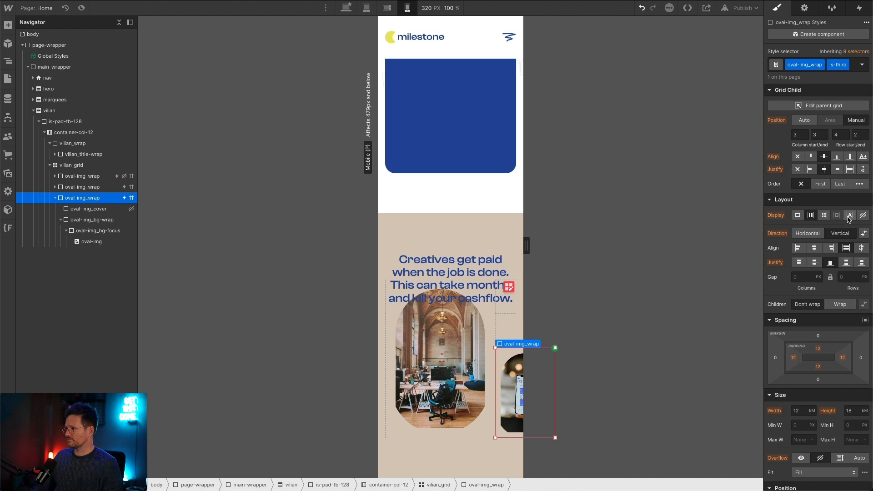
click(864, 218)
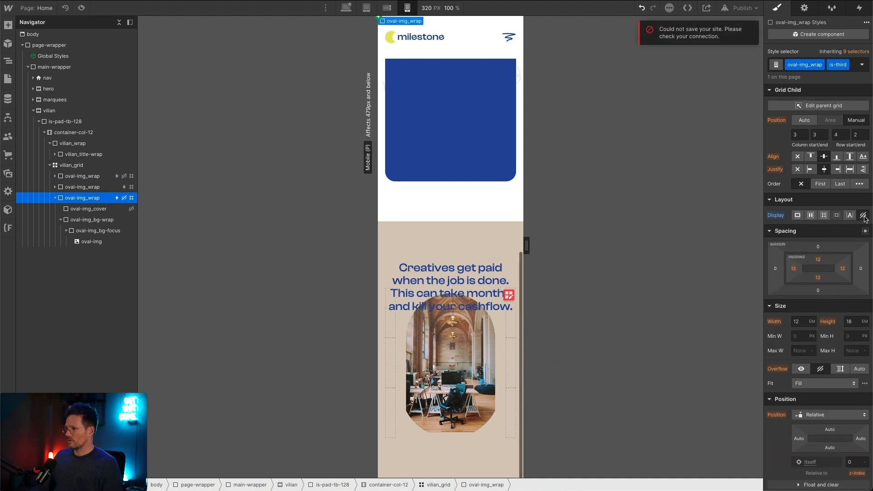
Step: Reduce vilian_grid to a single 1fr column at mobile portrait, and set the is-first oval wrapper's grid position to Auto
click(81, 187)
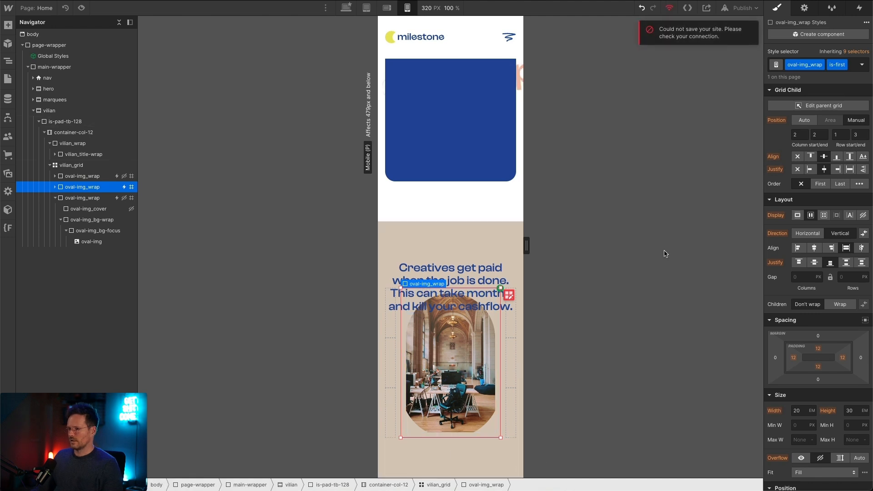
click(509, 295)
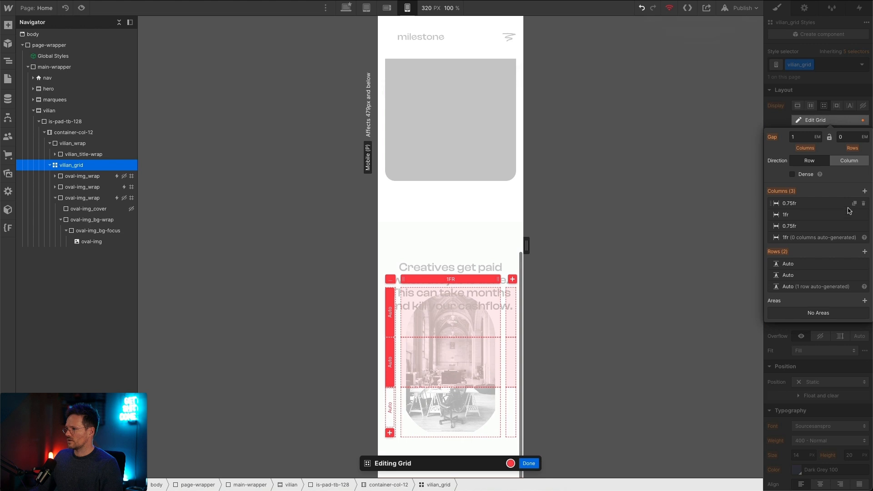
click(864, 204)
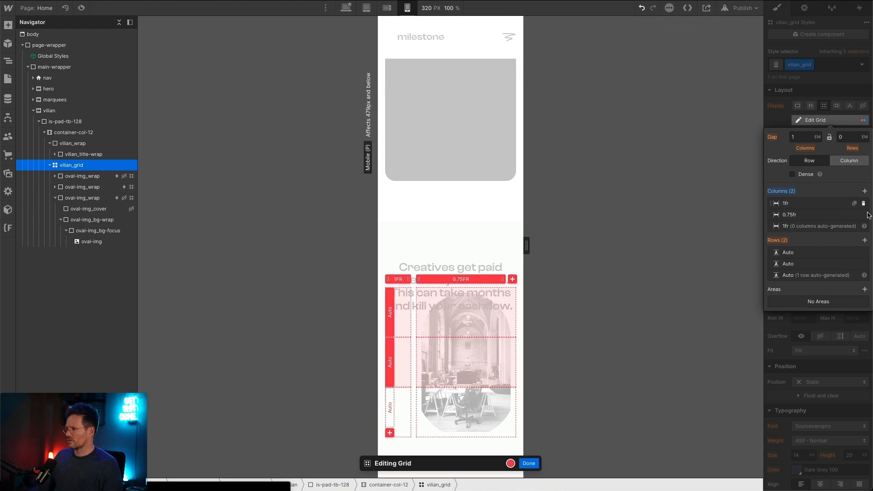
click(863, 214)
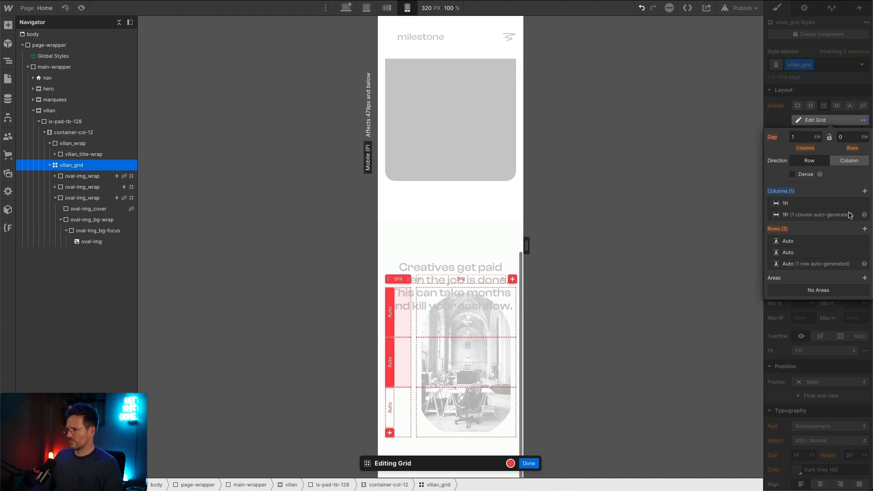
click(528, 462)
click(83, 187)
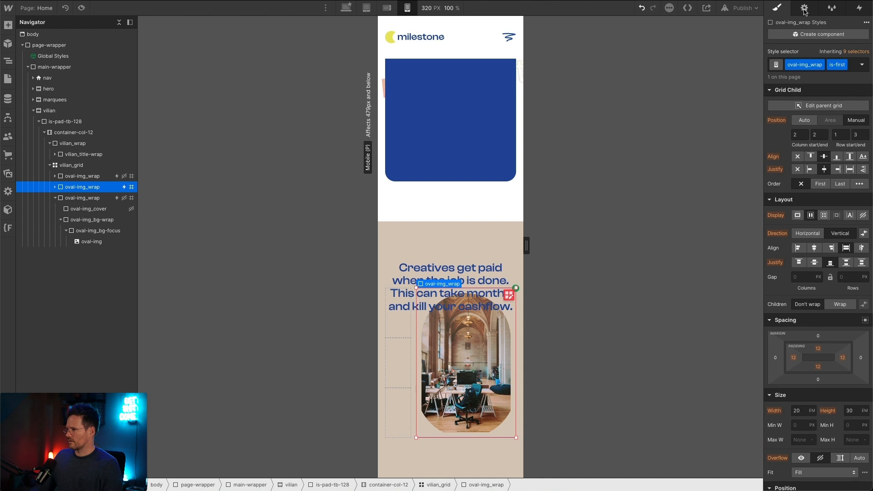
click(804, 121)
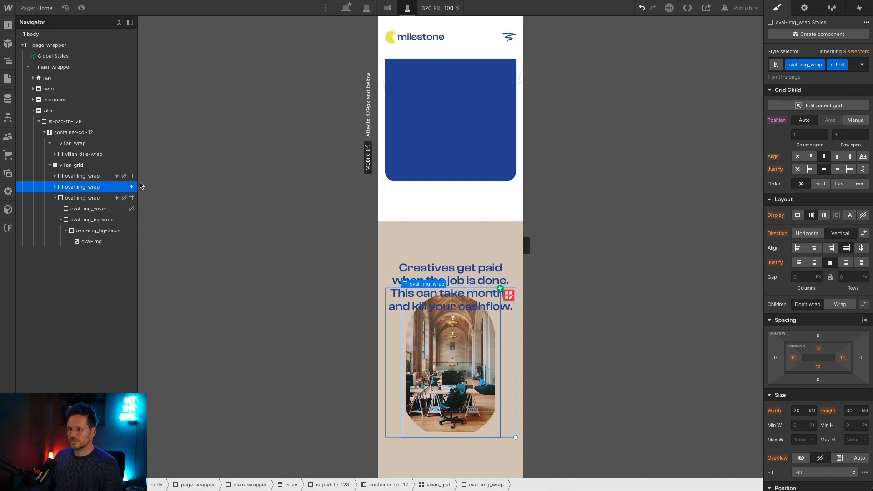
Step: Give the is-first oval wrapper individual corner radii, with both bottom corners set to 0 px
scroll(801, 274, down, 10)
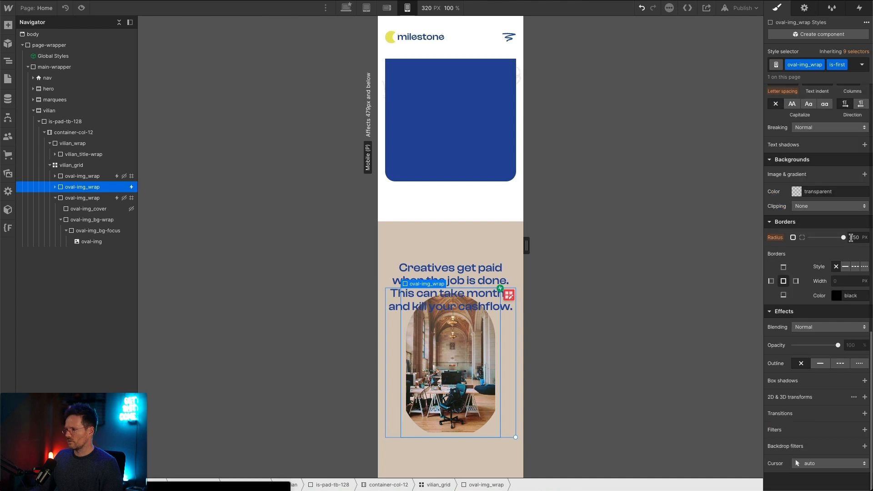
click(803, 237)
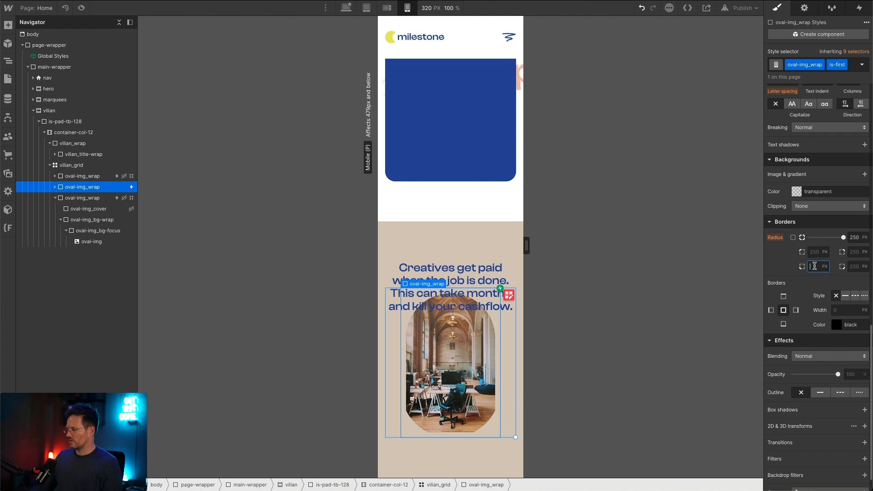
text(0)
key(Tab)
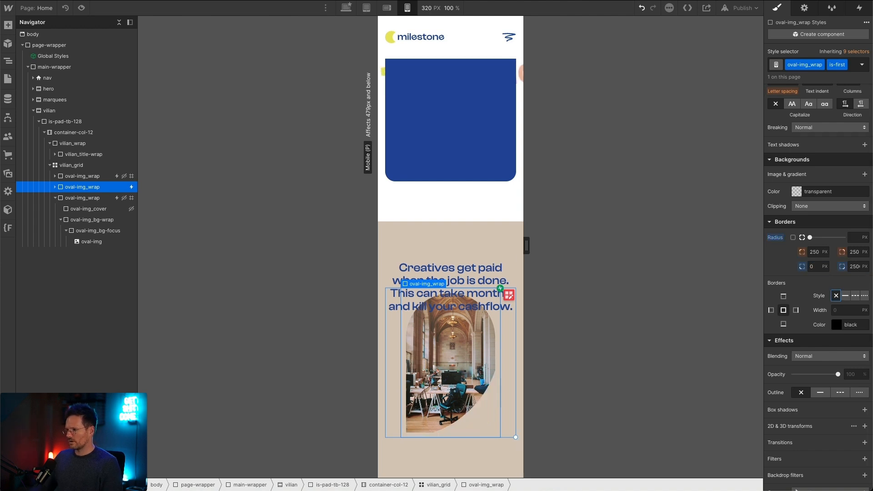
click(854, 268)
key(Return)
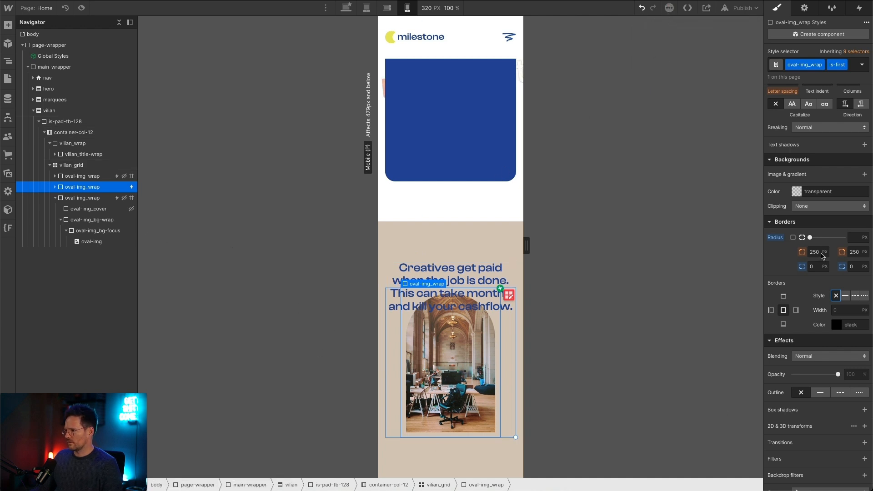
Step: Increase the is-first oval wrapper's width to 25 em at the mobile portrait breakpoint
scroll(804, 297, up, 9)
scroll(830, 240, up, 3)
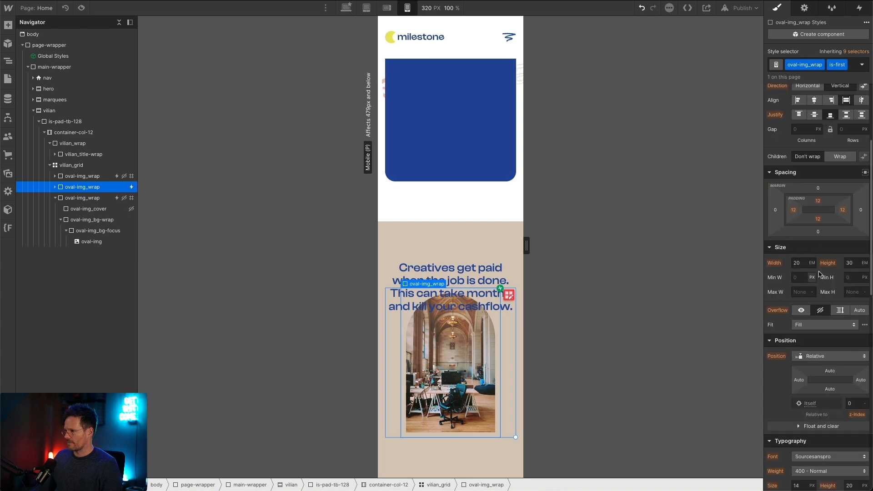
key(Up)
key(Up)
key(Up)
key(Up)
key(Up)
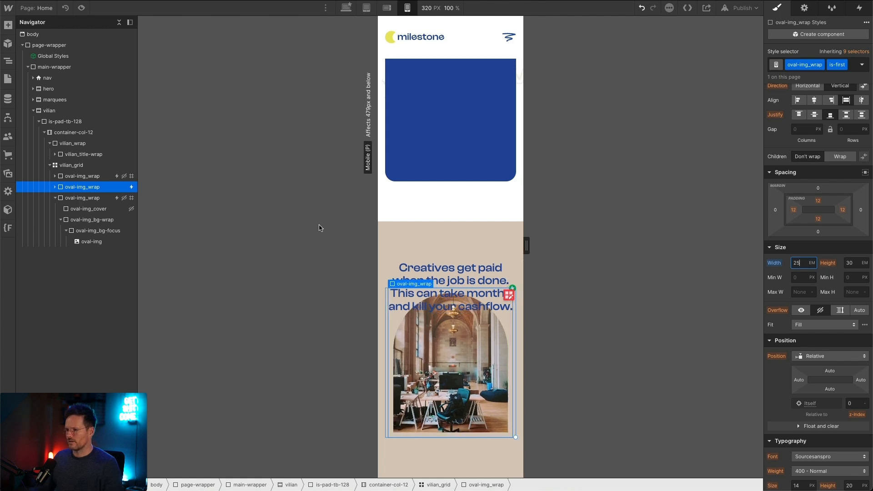
Step: Preview the section from the desktop breakpoint at a 1440 px canvas width, and narrow the canvas to 572 px
click(346, 8)
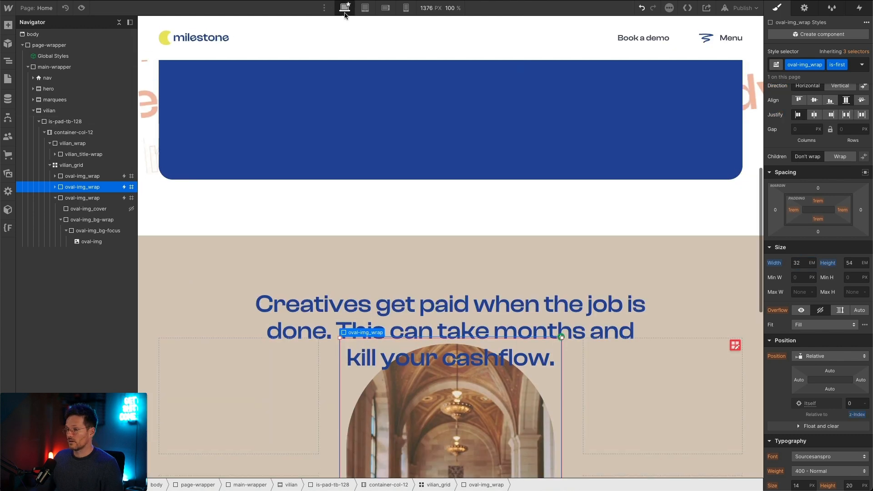
scroll(367, 149, down, 10)
key(ctrl+shift+p)
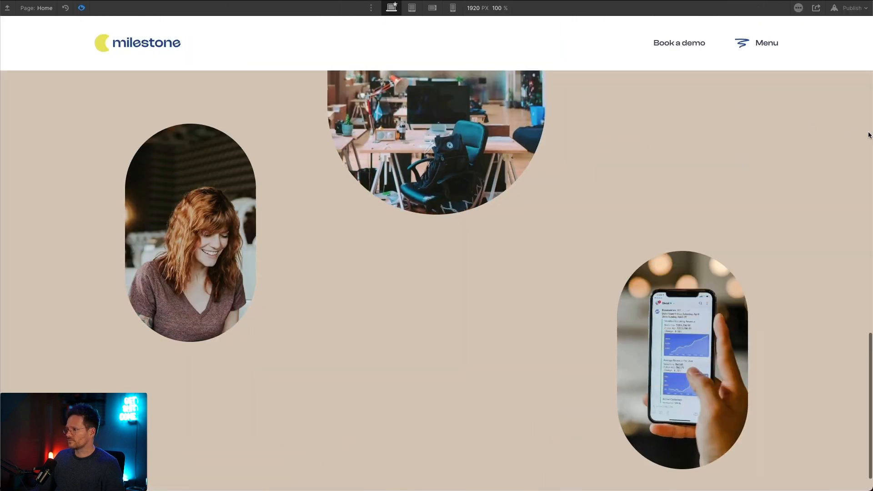
click(474, 8)
text(1)
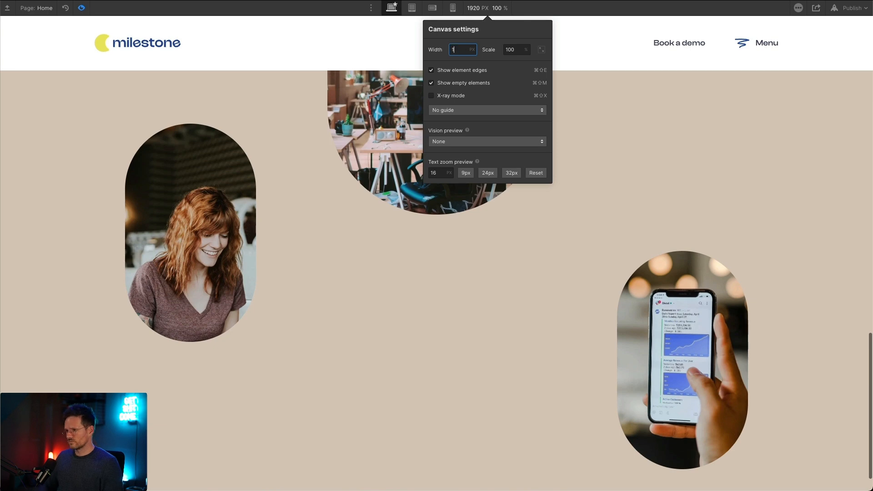
text(440)
key(Return)
click(454, 338)
scroll(454, 338, up, 9)
scroll(459, 317, down, 8)
drag(772, 250, 570, 255)
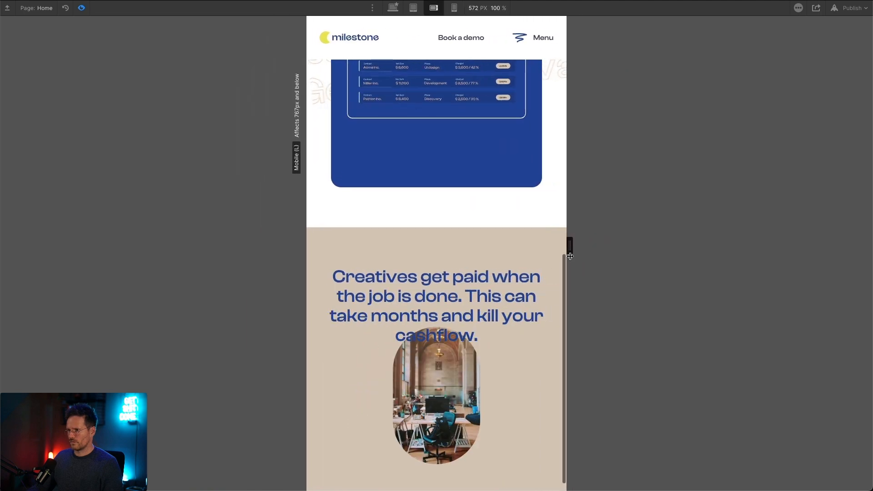
Step: Compare the mobile landscape layout in the editor and in preview, checking how the oval images behave while scrolling
click(82, 8)
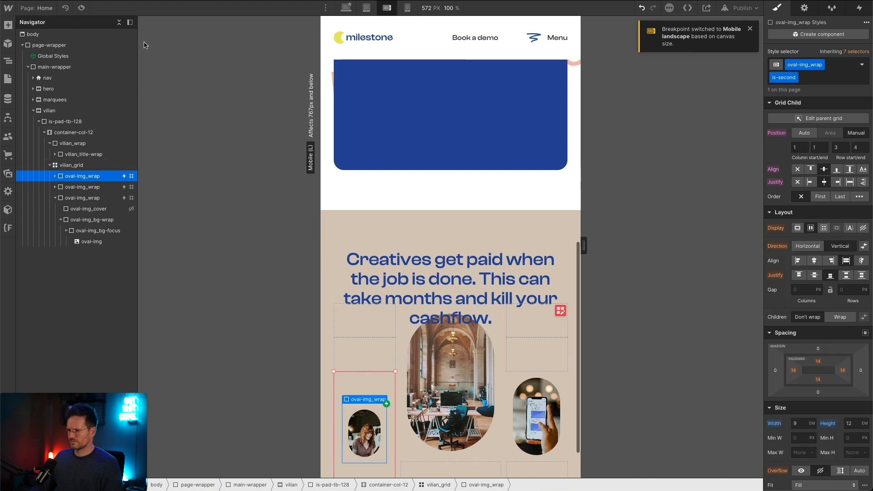
scroll(789, 347, down, 5)
scroll(795, 227, up, 5)
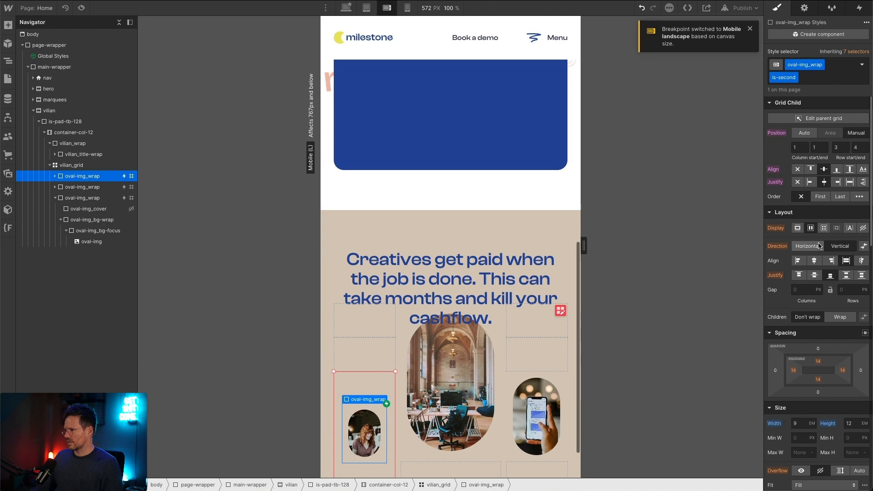
click(82, 8)
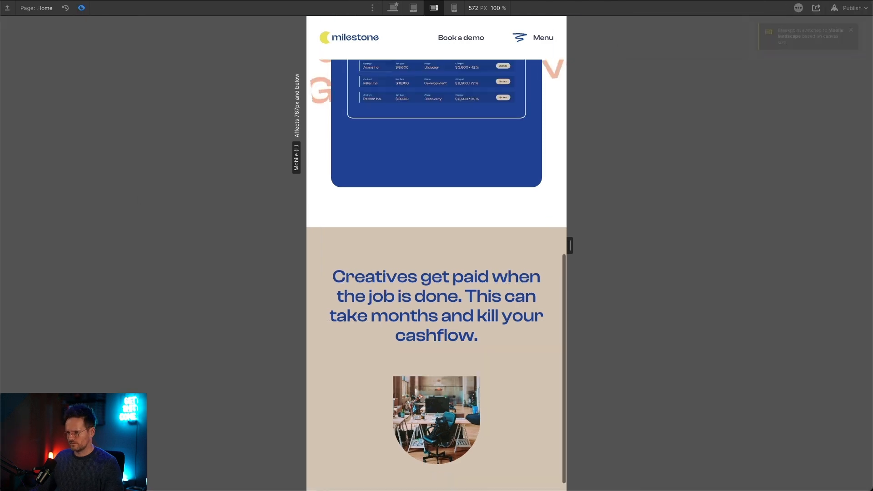
scroll(381, 380, up, 3)
scroll(380, 377, down, 3)
scroll(361, 321, up, 5)
scroll(362, 320, down, 5)
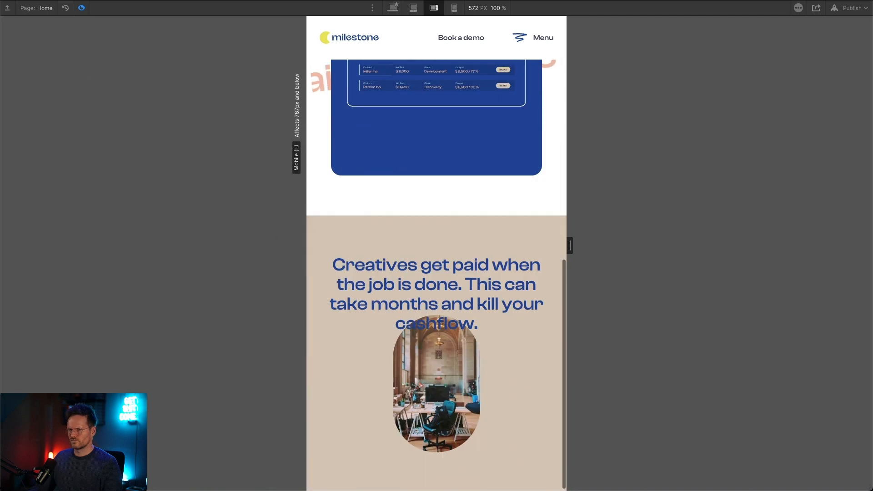
Step: Widen the mobile landscape canvas to 633 px and preview the heading and ovals
click(82, 9)
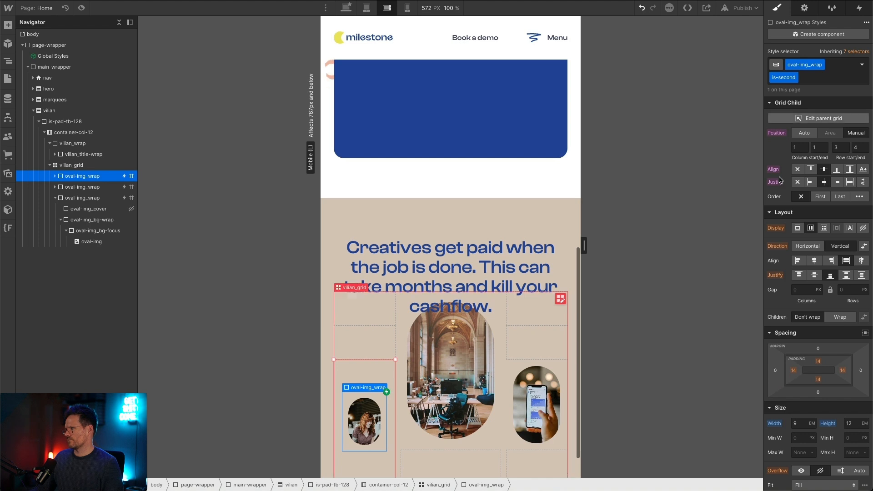
mouse_move(584, 245)
mouse_down()
mouse_move(654, 250)
mouse_move(576, 246)
mouse_up()
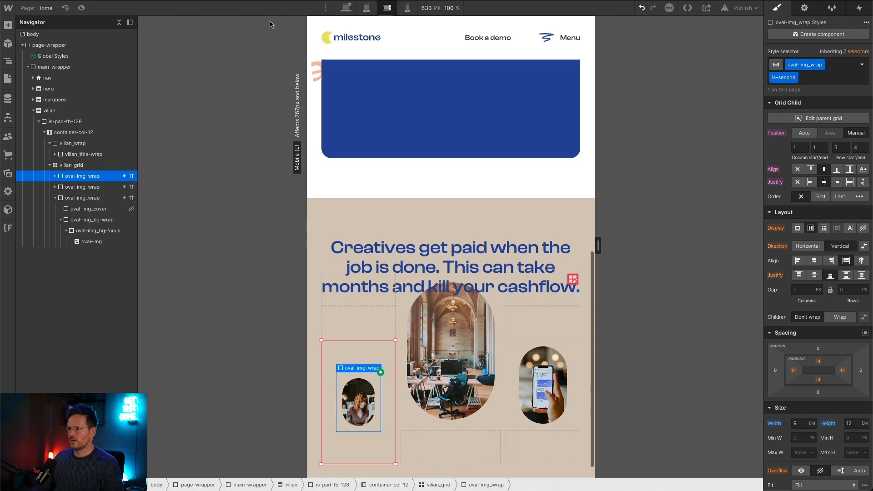
click(80, 8)
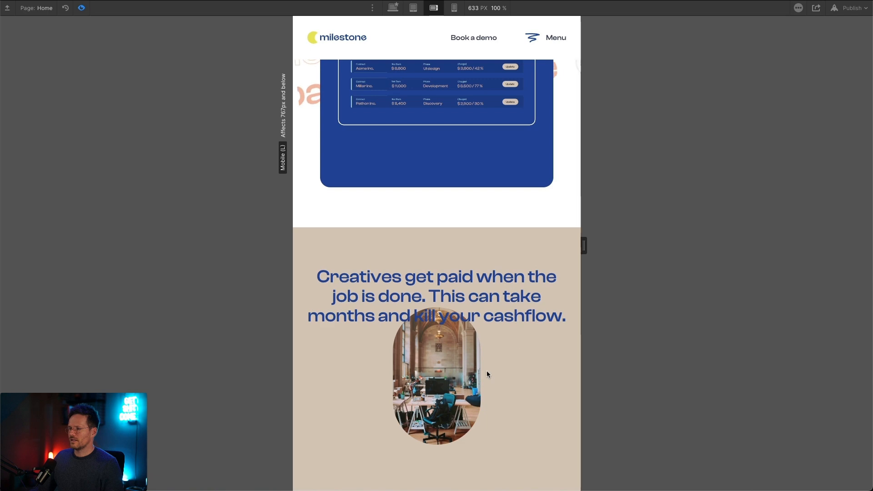
click(81, 8)
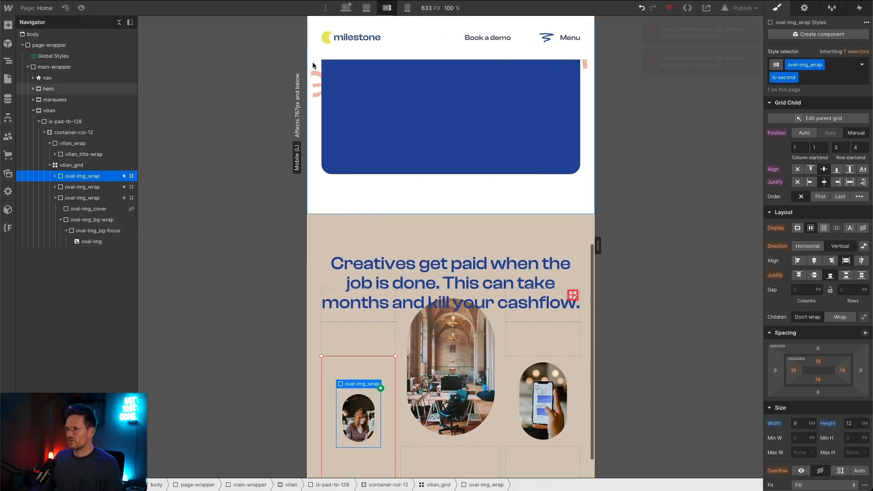
Step: Return to the desktop breakpoint and check the Figma design for the content under the central oval
click(346, 8)
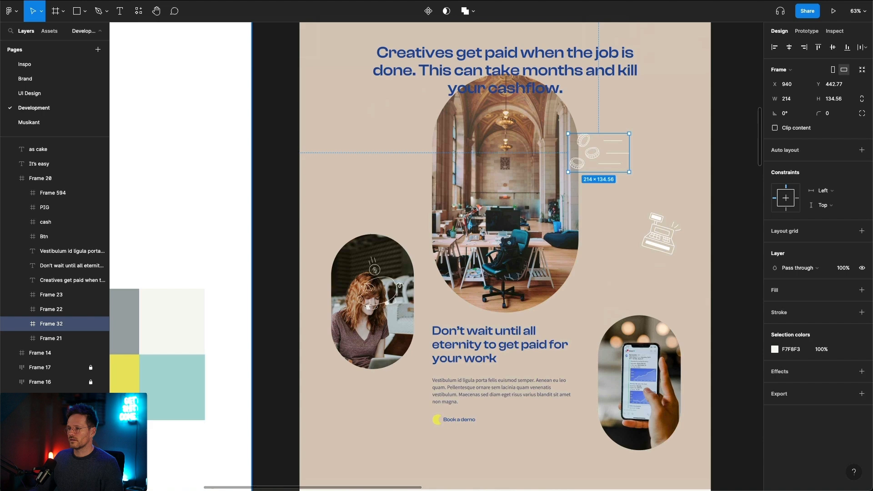
scroll(498, 327, down, 2)
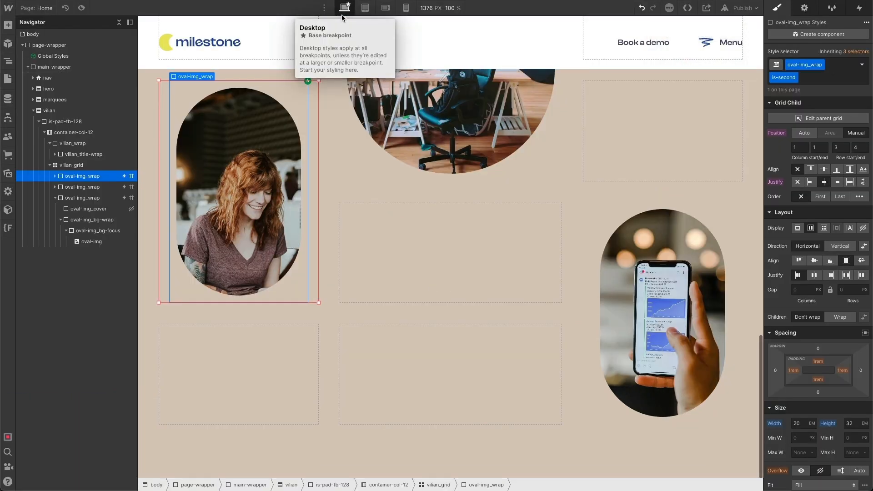
click(296, 95)
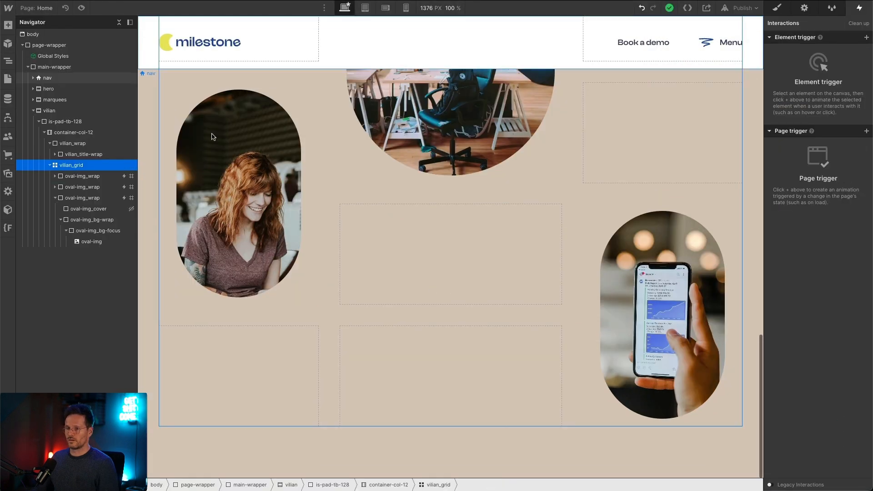
Step: Add a Div Block inside vilian_grid and give it the class vilian_content-wrap
click(56, 199)
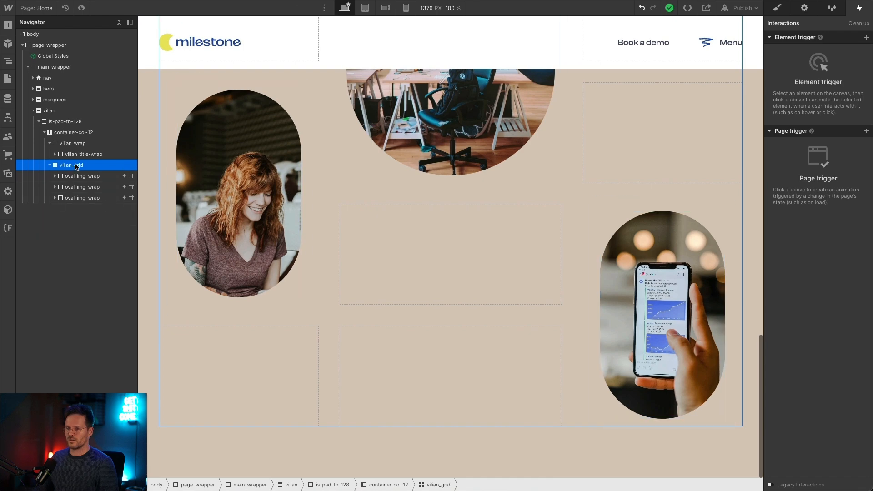
key(ctrl+e)
text(div)
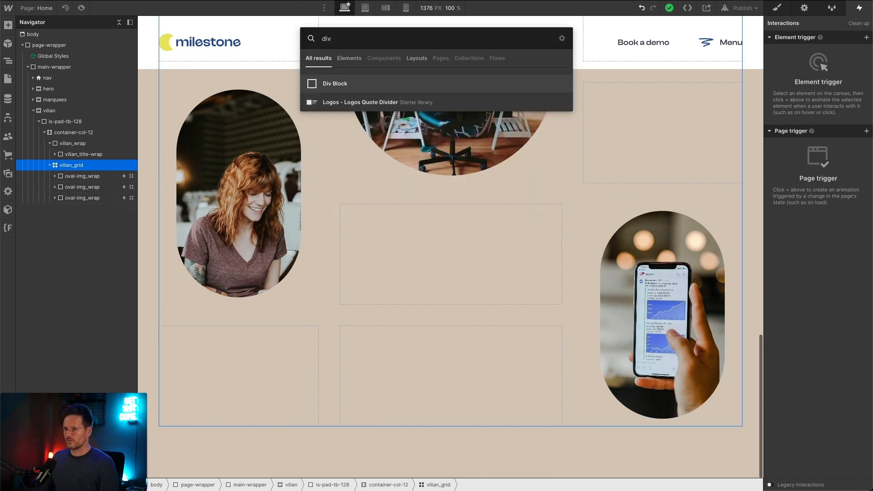
key(Return)
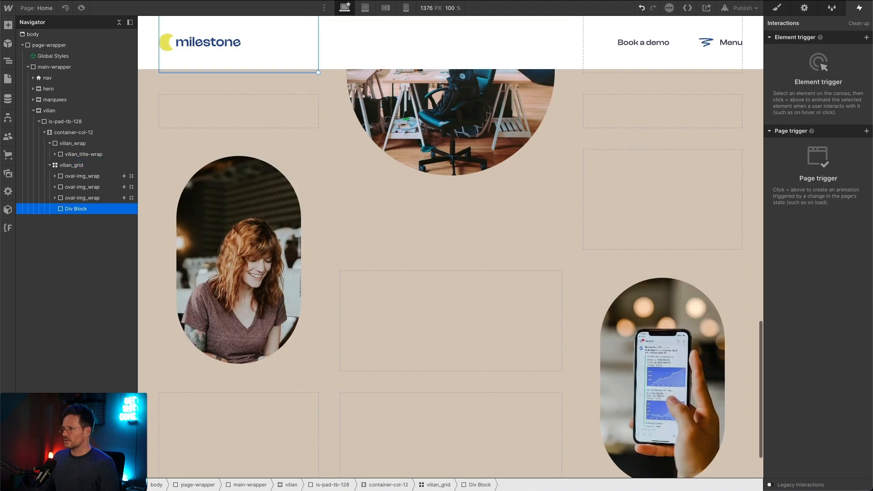
key(ctrl+Return)
text(vil)
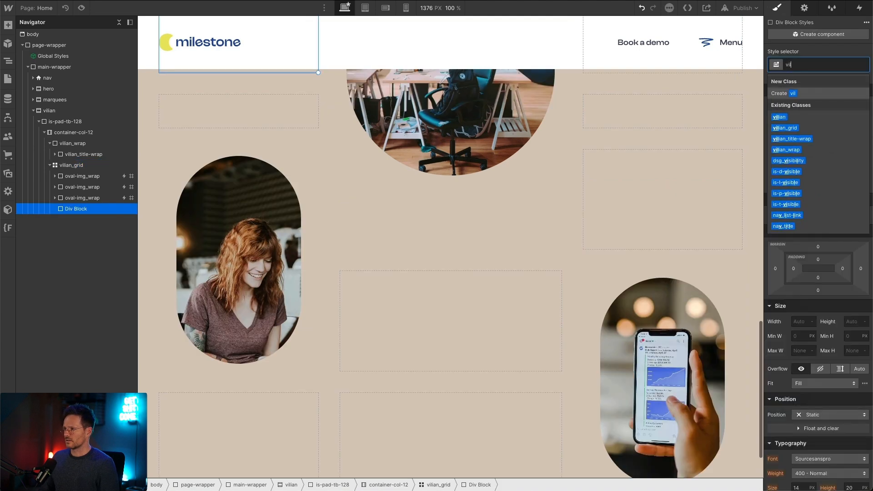
text(ian_content-wrap)
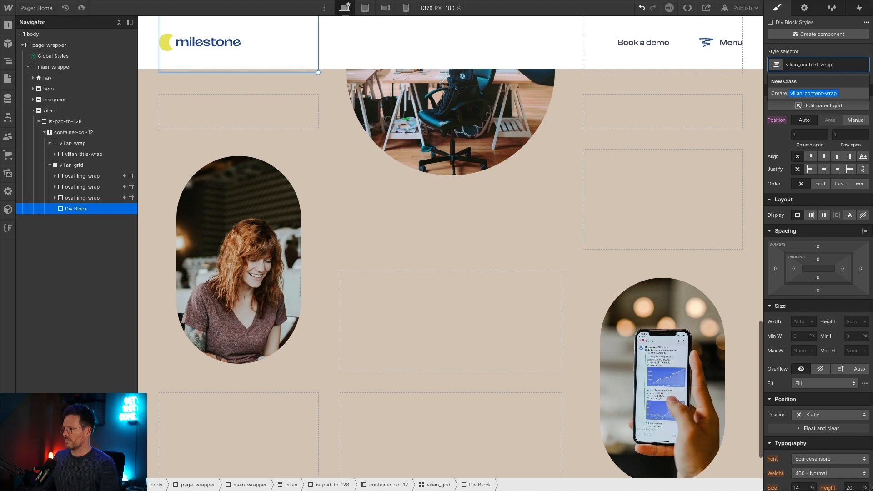
key(Return)
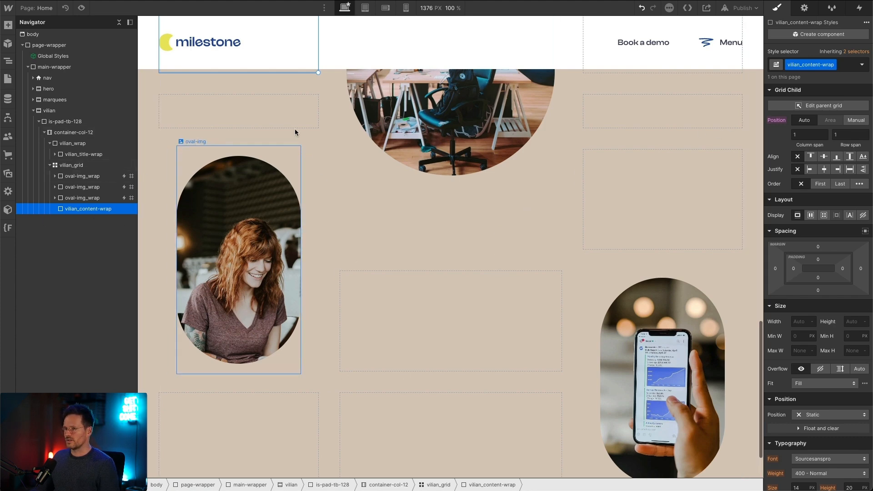
Step: Position vilian_content-wrap manually in the grid, with column start/end 2 to 2 and row start/end 4 to 5
scroll(305, 157, up, 5)
scroll(223, 147, down, 6)
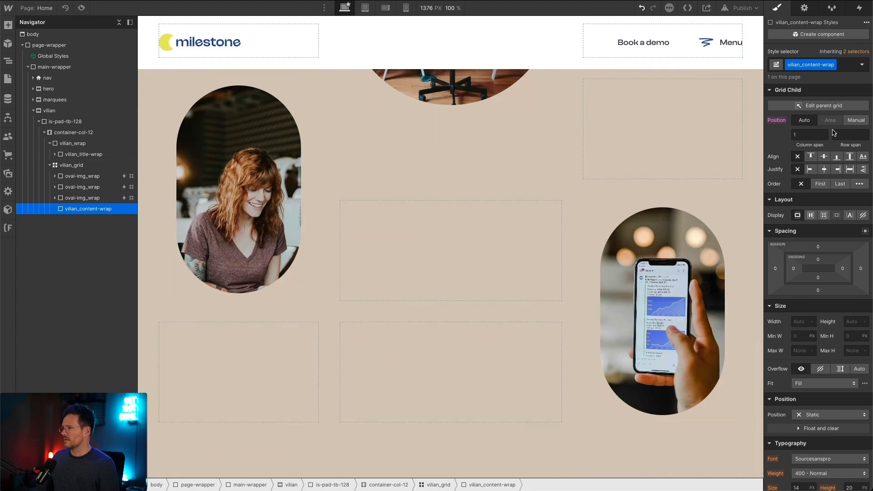
click(857, 121)
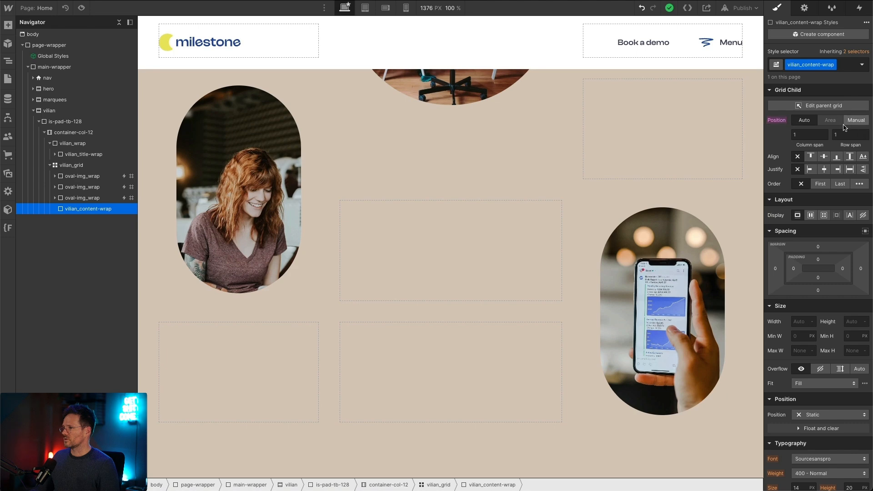
click(847, 124)
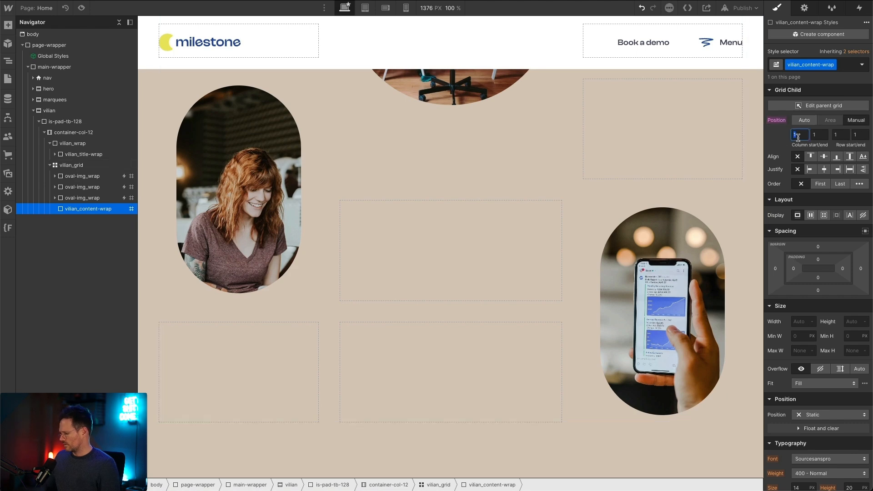
key(Tab)
text(2)
key(Tab)
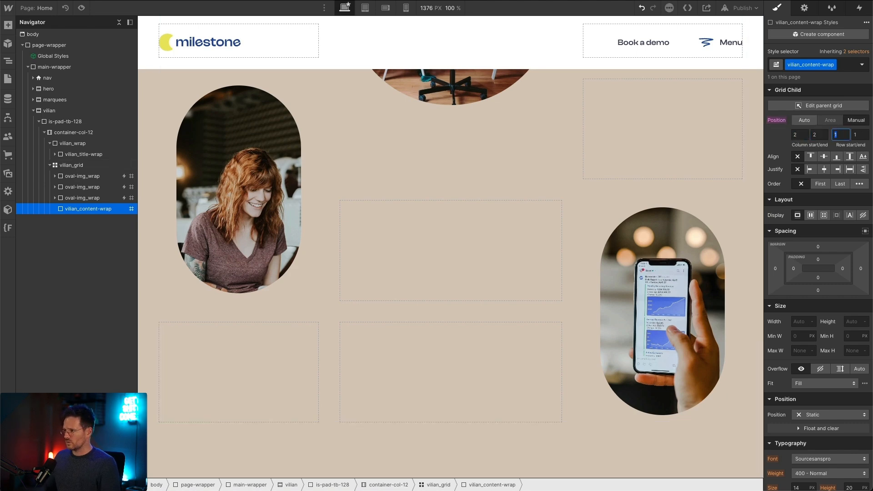
key(shift+Tab)
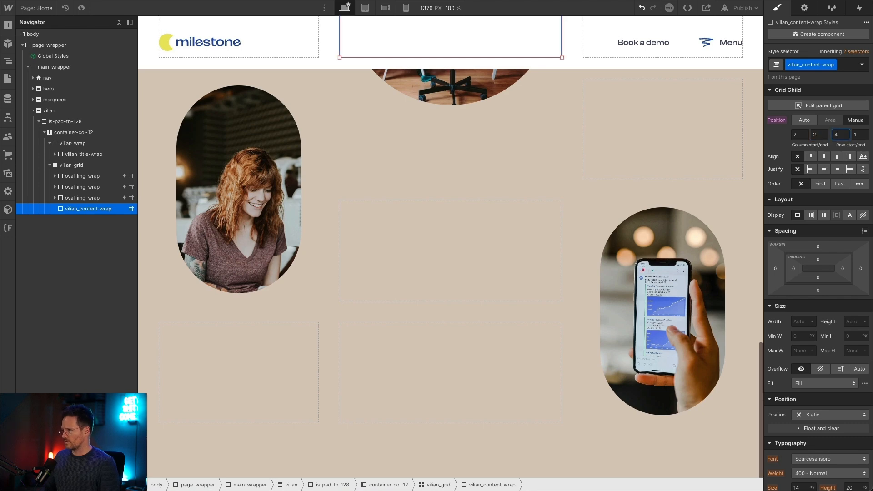
key(Tab)
text(5)
key(Tab)
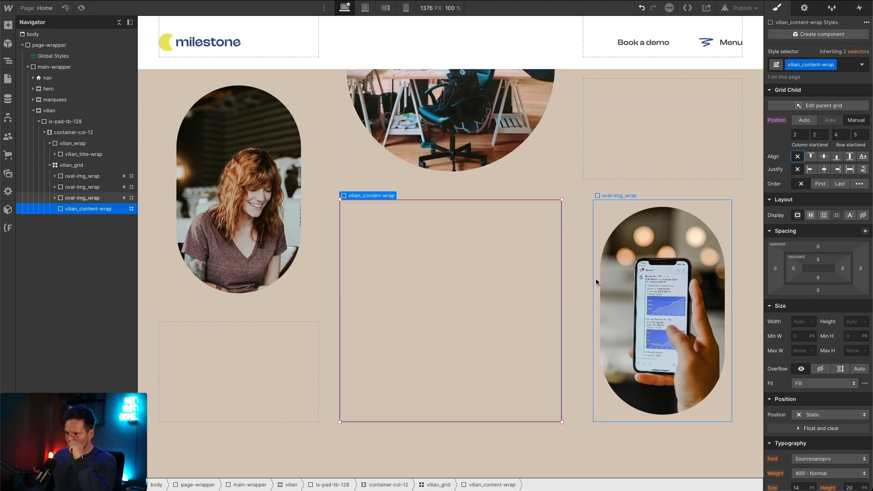
Step: Add an H3 heading inside vilian_content-wrap
key(ctrl+k)
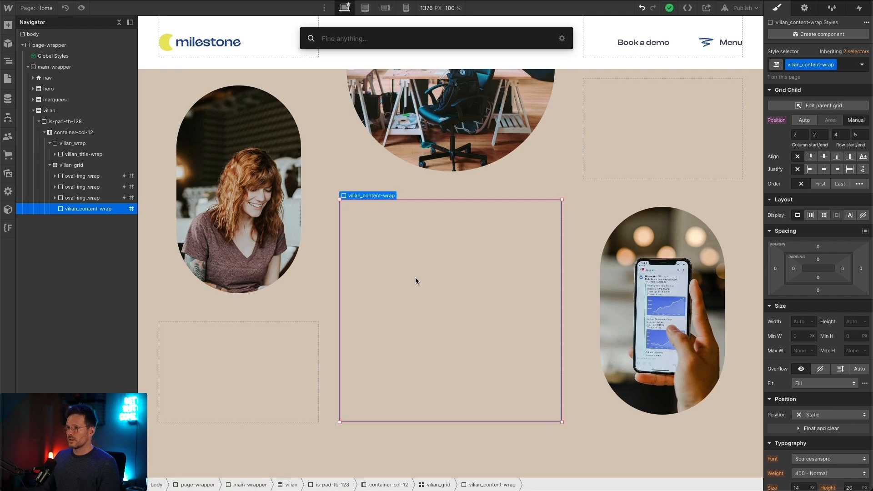
text(head)
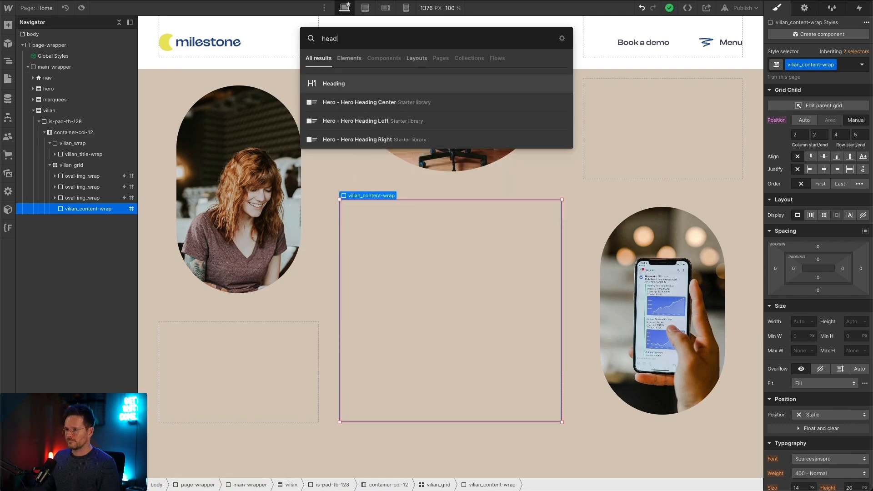
key(Return)
click(386, 257)
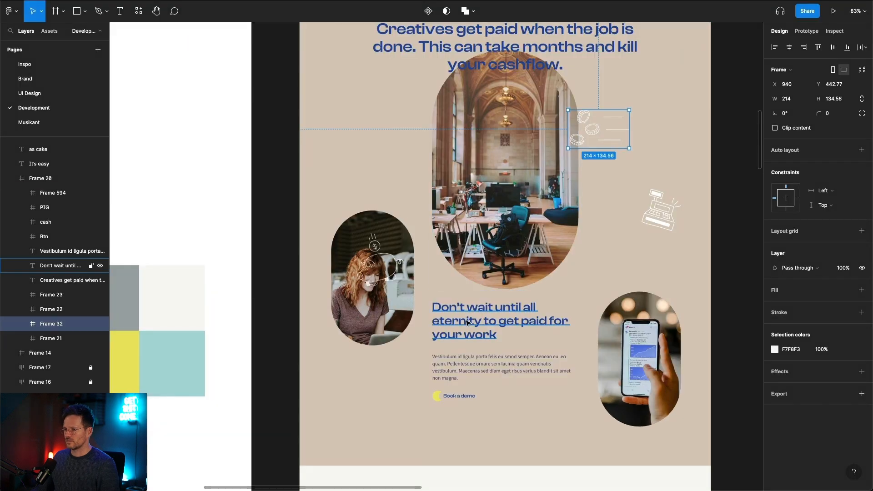
Step: Replace the H3 placeholder with "Don't wait until all eternity to get paid for your work", copied from the Figma design
double_click(466, 322)
key(ctrl+c)
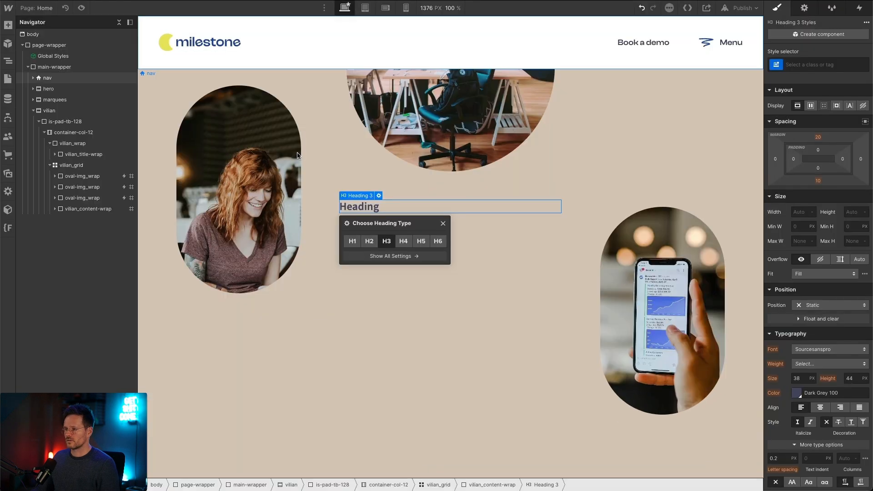
click(375, 207)
double_click(376, 207)
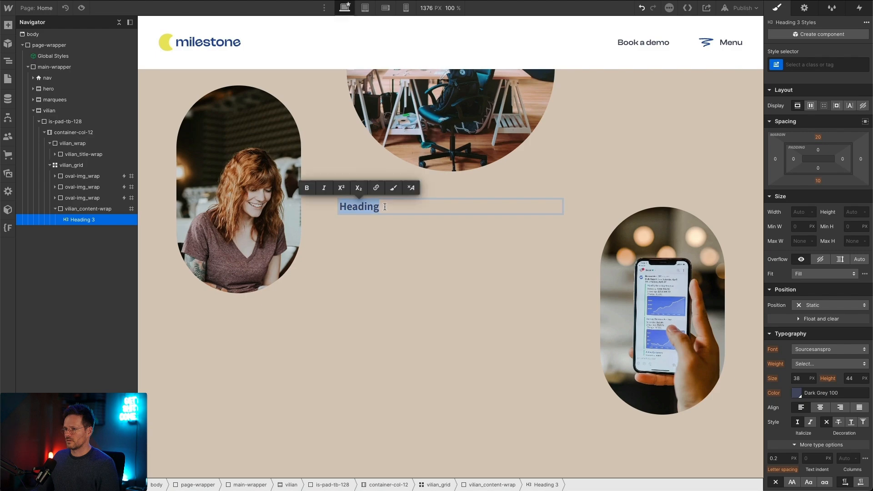
key(ctrl+v)
key(Escape)
click(383, 256)
click(361, 219)
scroll(361, 218, up, 6)
scroll(361, 218, down, 5)
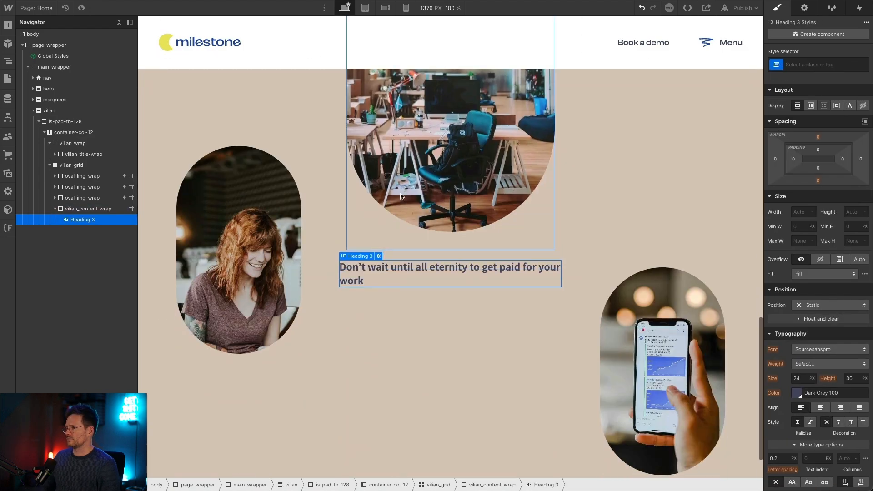
Step: Apply the existing is-h3 class to the new heading
key(ctrl+Return)
text(is-h3)
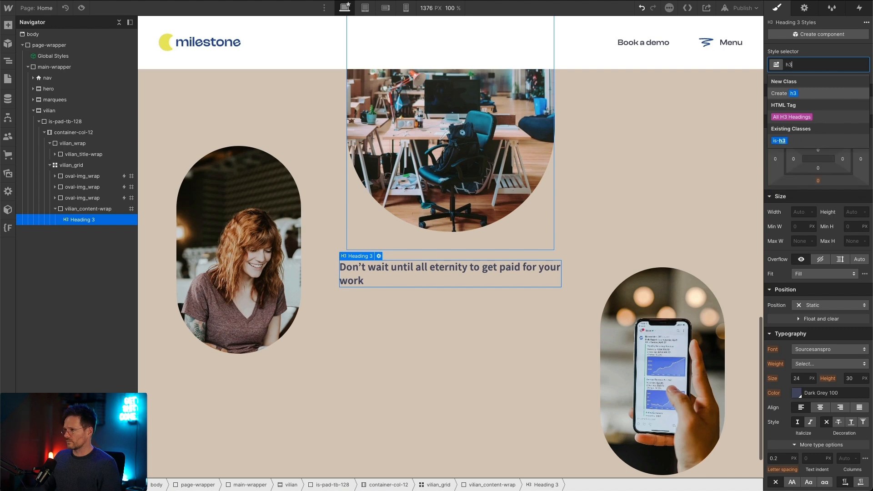
key(Return)
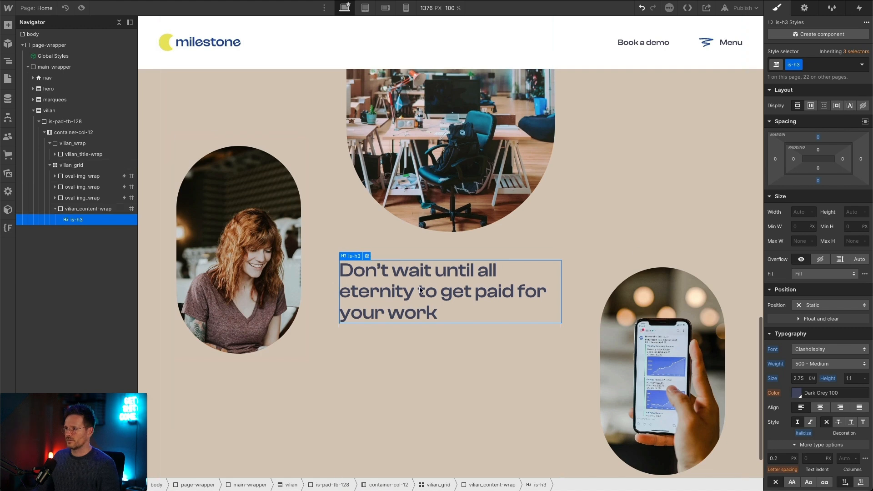
Step: Add a paragraph below the heading inside vilian_content-wrap and apply the existing is-txt-medium class to it
click(424, 342)
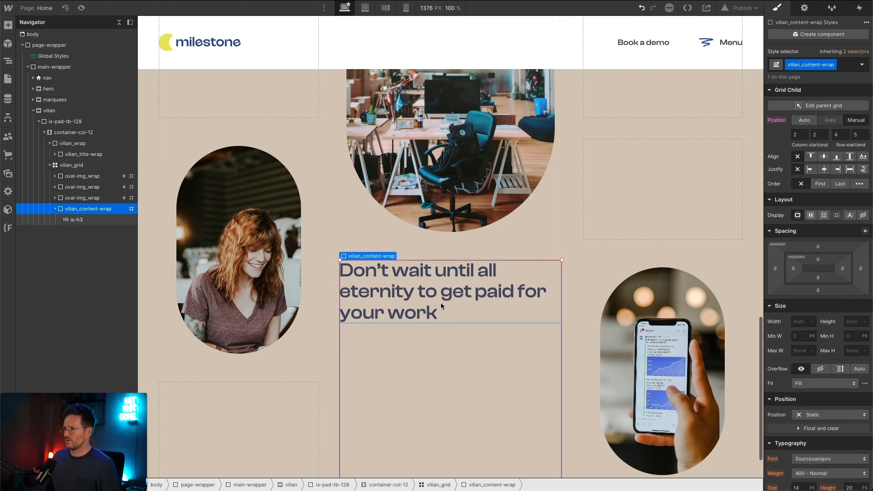
key(ctrl+k)
text(para)
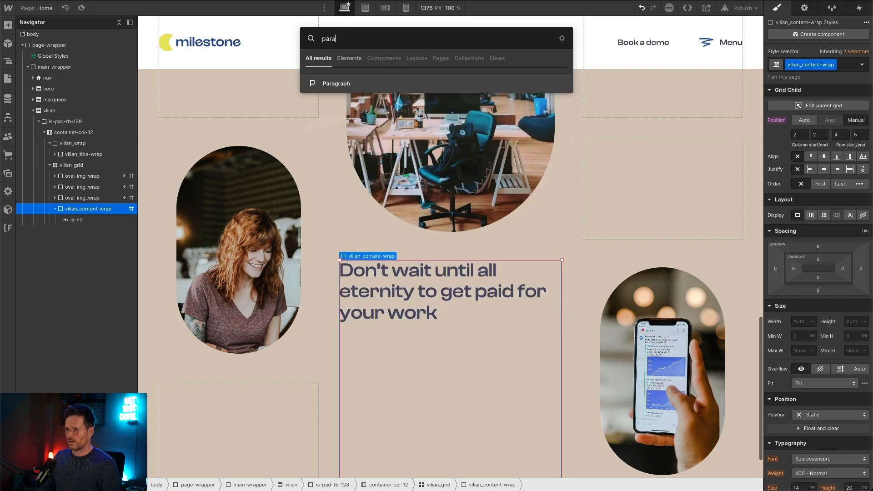
key(Return)
text(med)
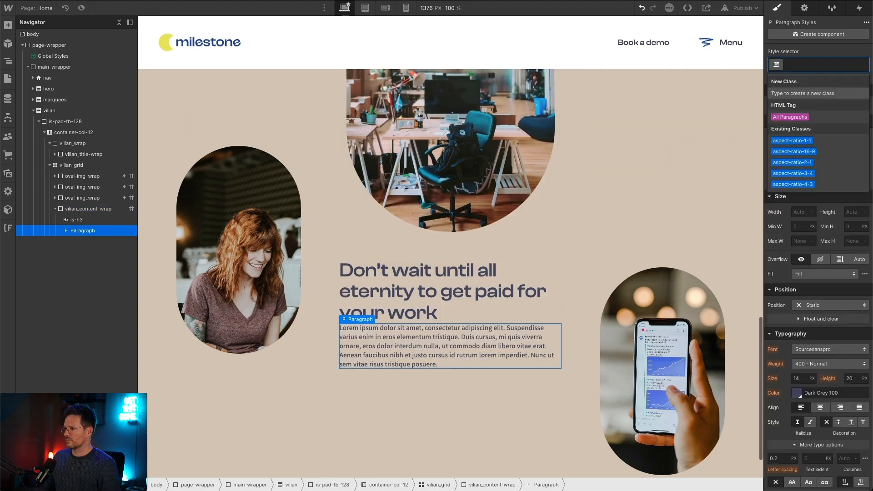
key(Down)
key(Down)
key(Return)
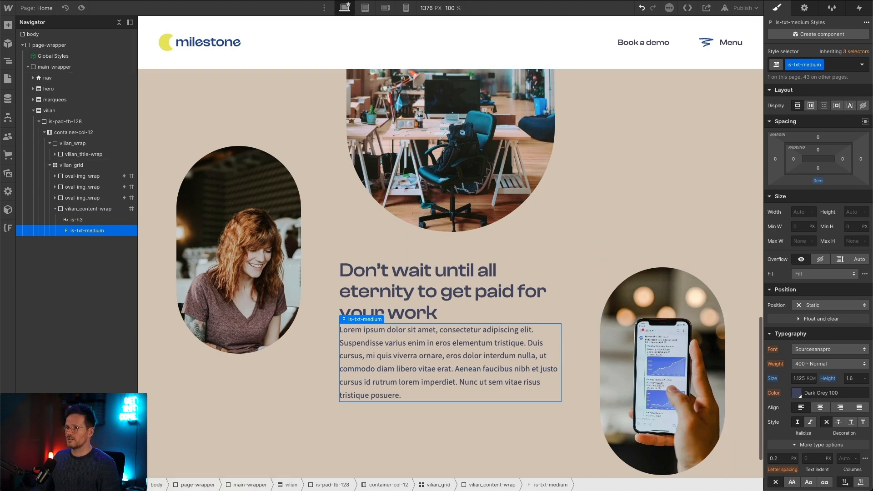
Step: Replace the paragraph's placeholder with the "Vestibulum id ligula porta felis euismod semper..." text copied from the Figma design
key(super+Tab)
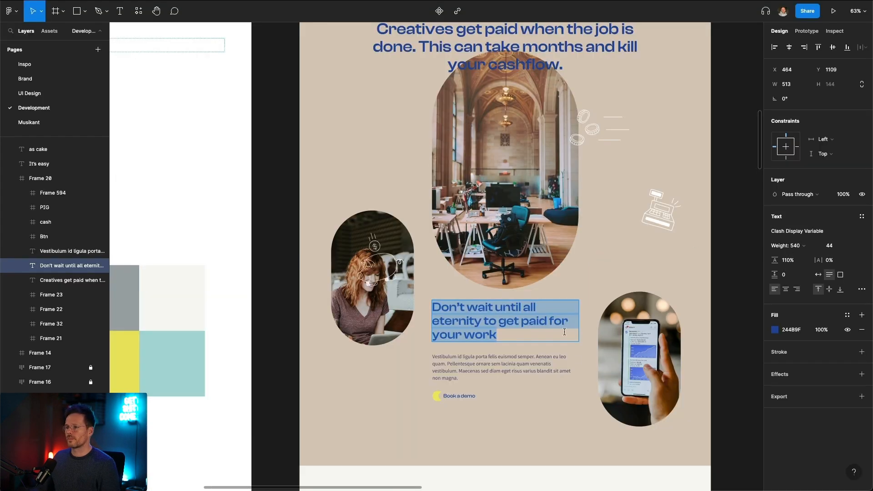
triple_click(482, 364)
key(super+c)
key(super+Tab)
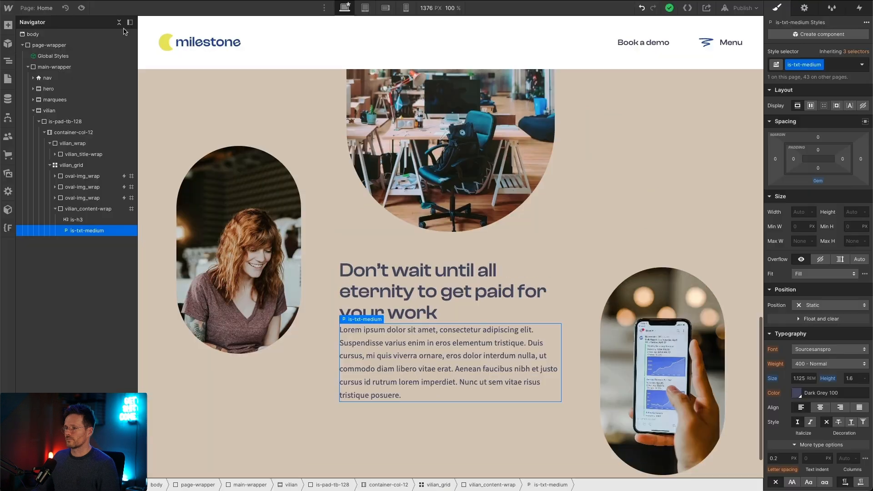
triple_click(426, 326)
key(super+v)
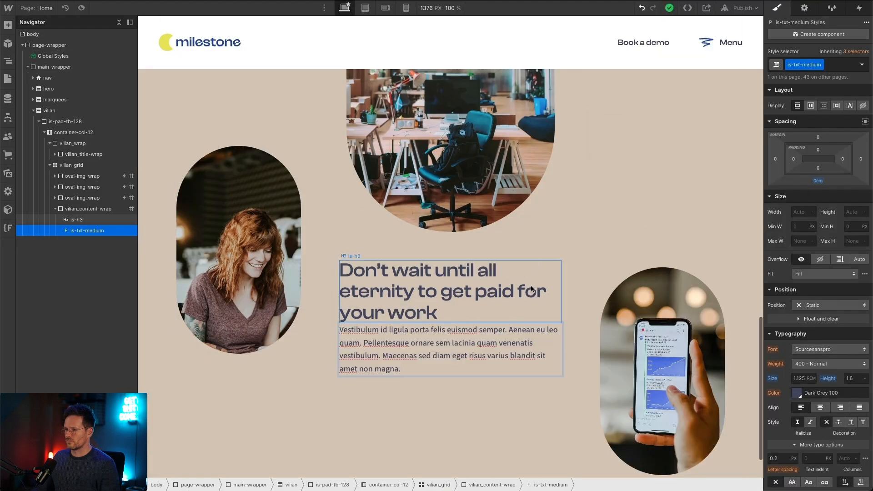
Step: Copy the hero's "Book a demo" btn link and paste it below the paragraph in vilian_content-wrap
click(457, 316)
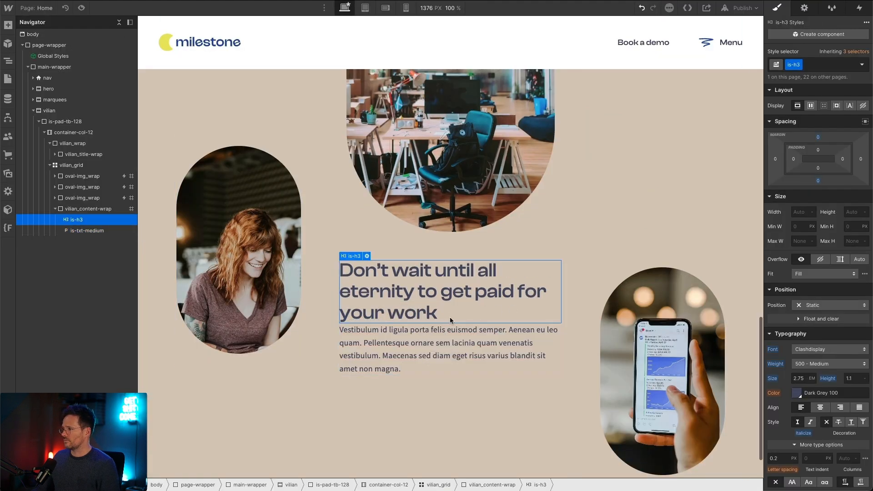
scroll(449, 320, up, 20)
scroll(449, 323, down, 20)
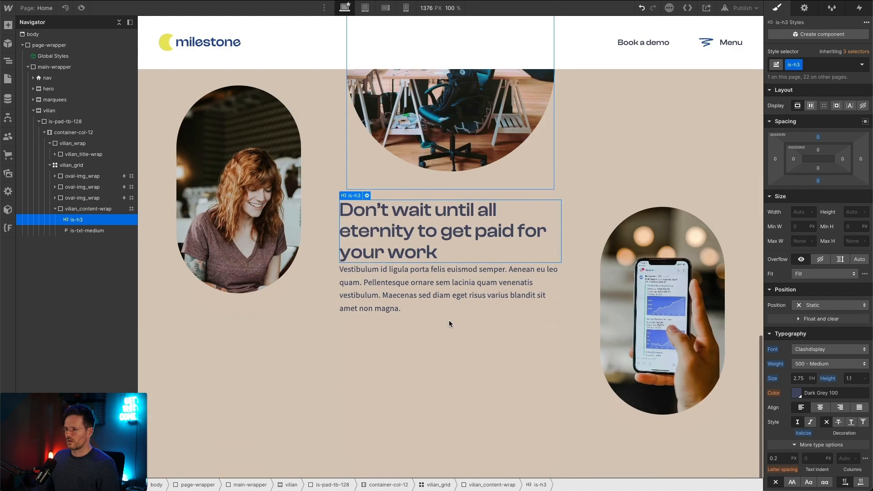
scroll(415, 349, up, 20)
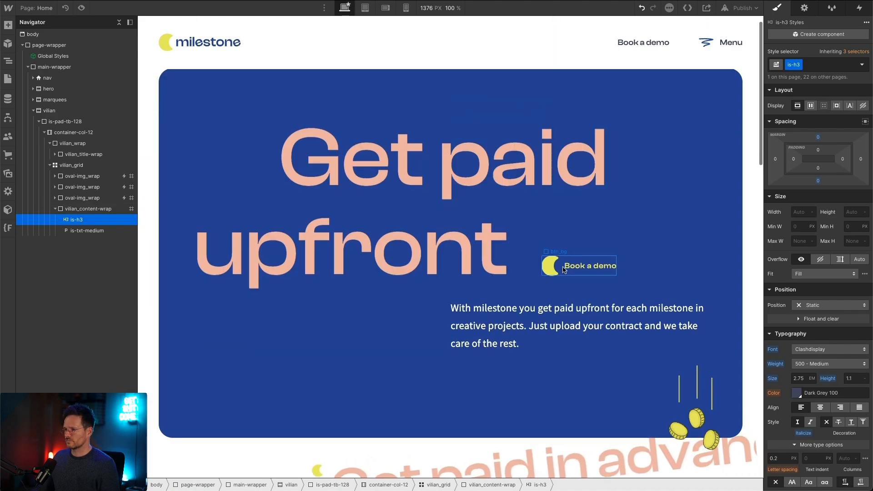
click(562, 269)
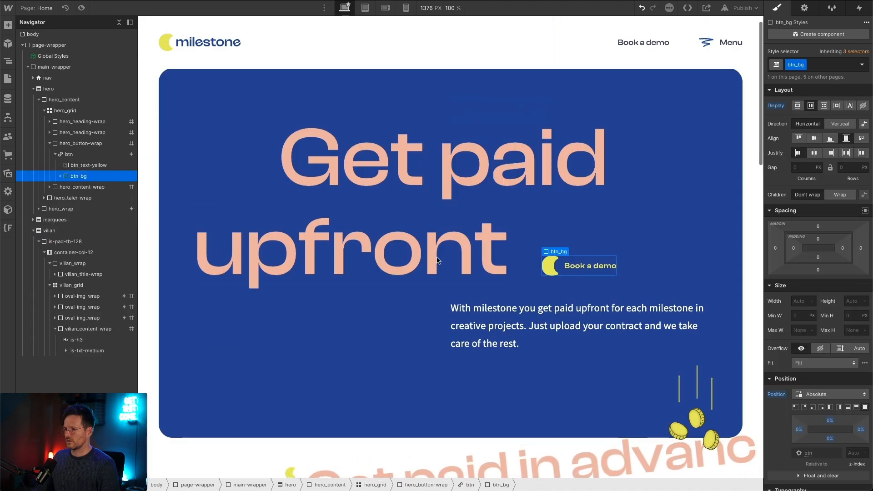
click(45, 155)
scroll(363, 236, down, 10)
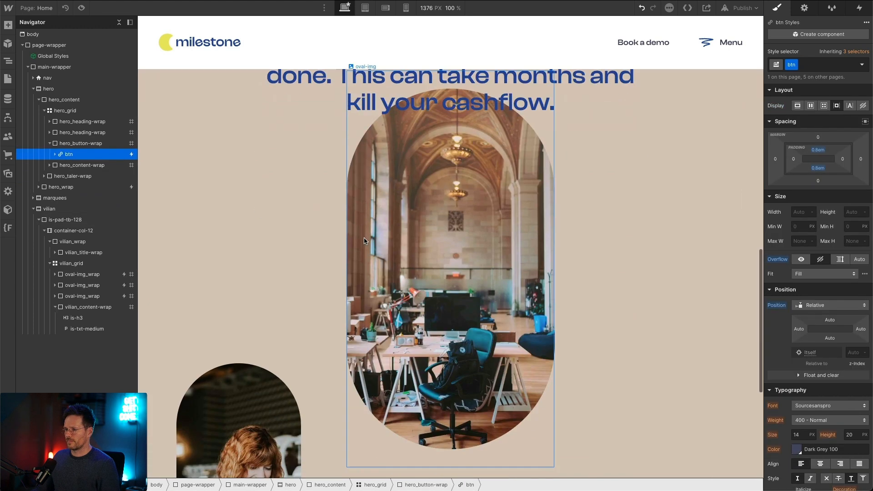
scroll(364, 240, down, 6)
click(438, 339)
key(ctrl+v)
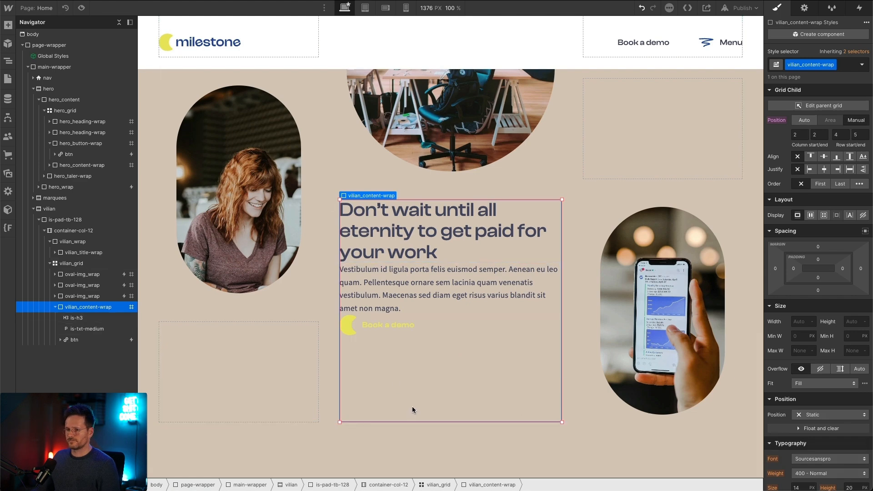
Step: Compare the content block with the Figma design and try Light Blue 100 as vilian_content-wrap's text color
click(395, 215)
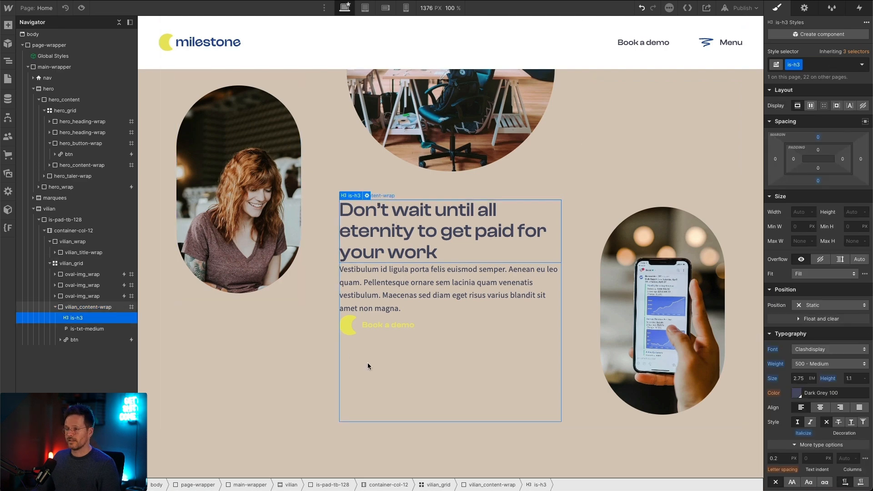
click(400, 359)
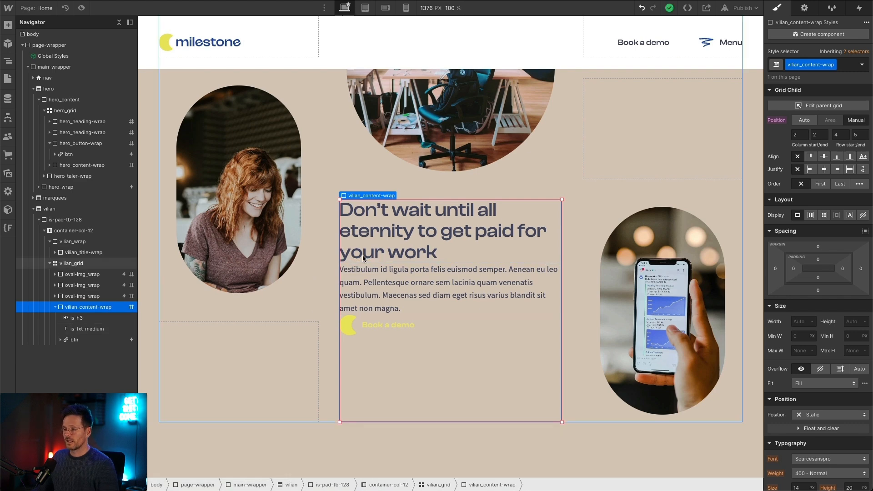
click(394, 220)
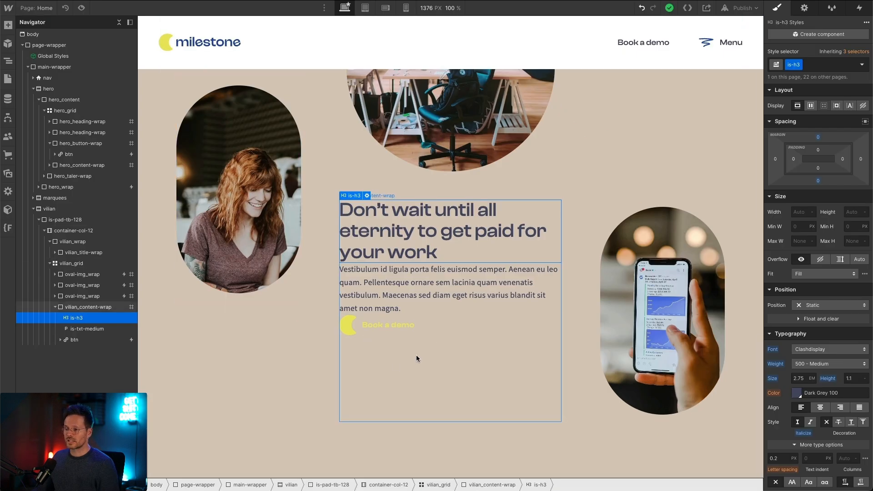
click(416, 357)
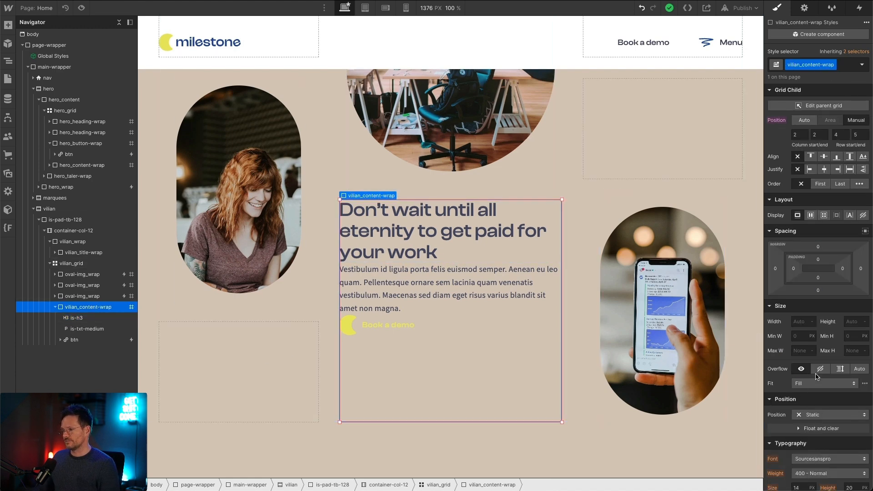
scroll(807, 349, down, 7)
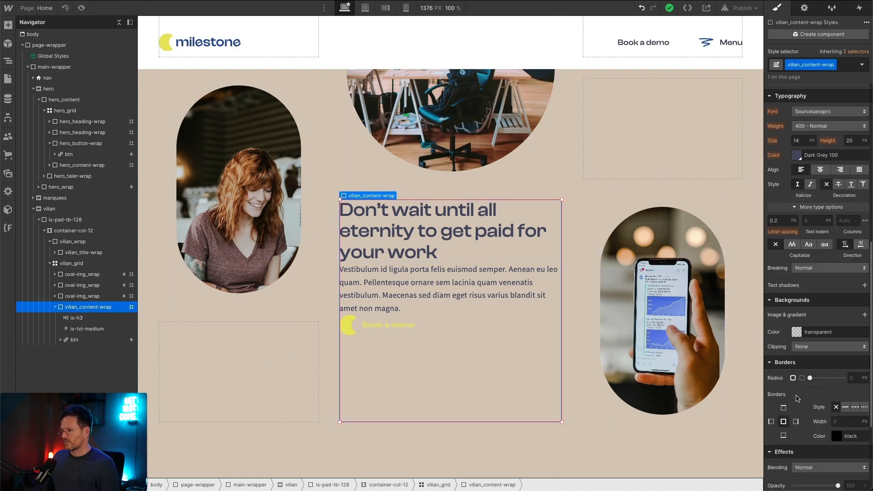
click(795, 156)
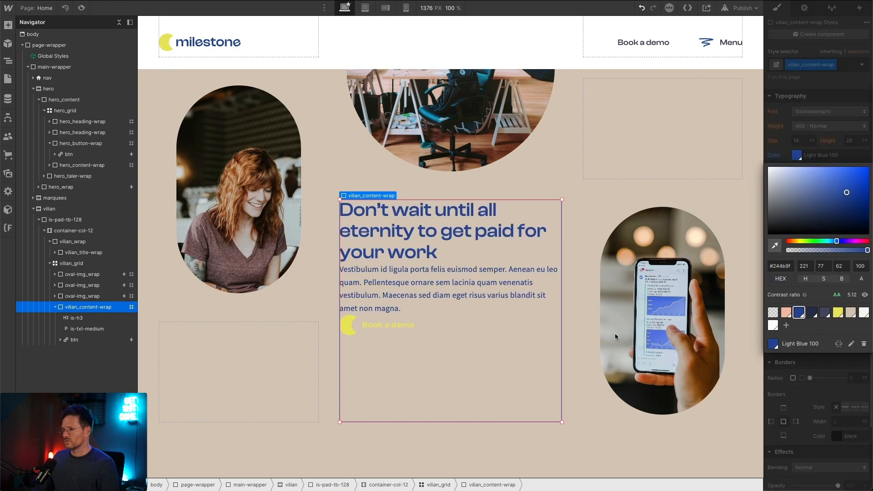
click(383, 270)
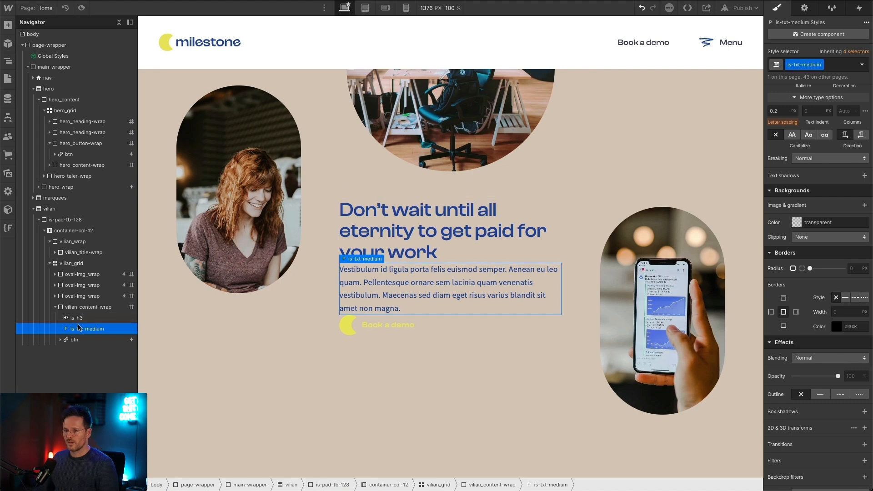
click(91, 307)
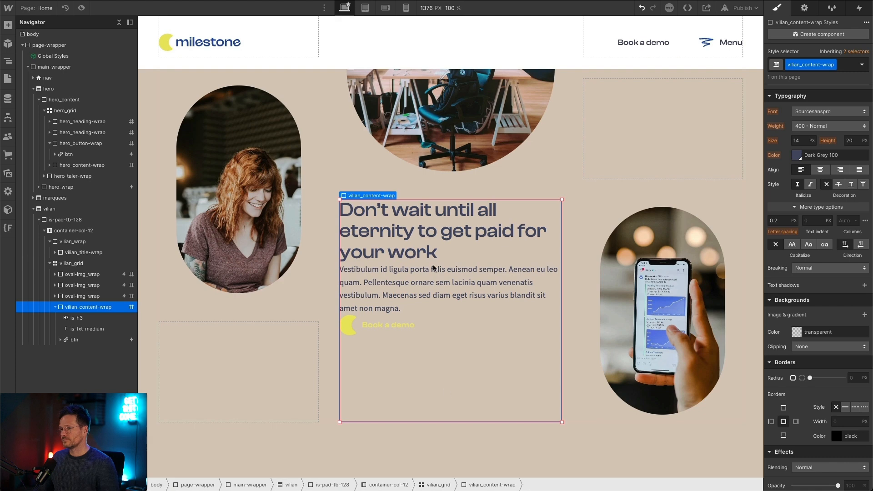
Step: Add the existing combo class is-txt-light-blue-100 to the "Don't wait until all eternity" heading
click(476, 201)
key(ctrl+Return)
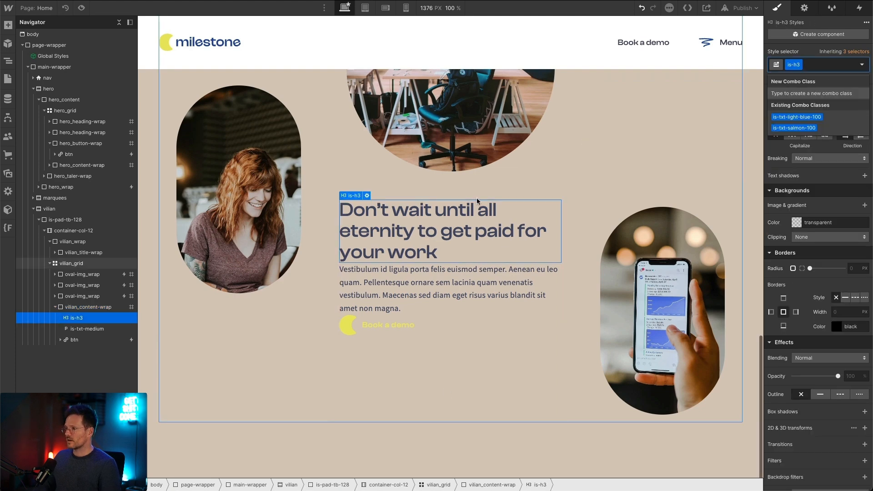
key(Down)
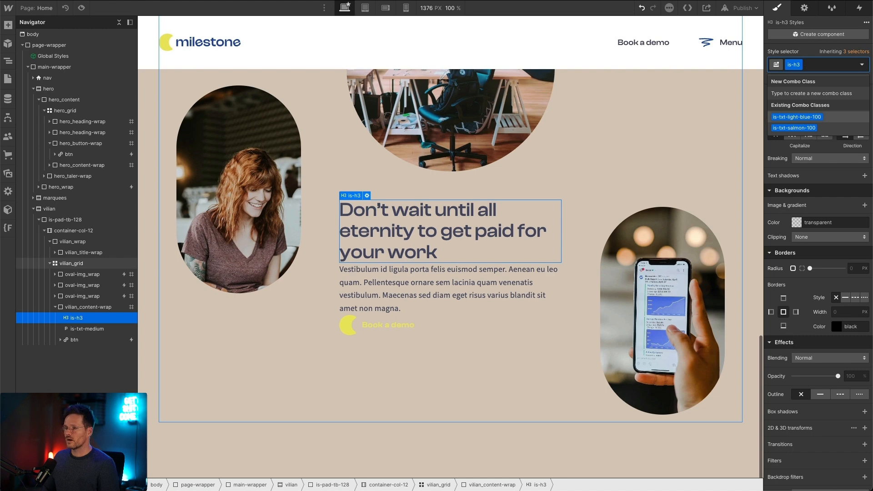
key(Return)
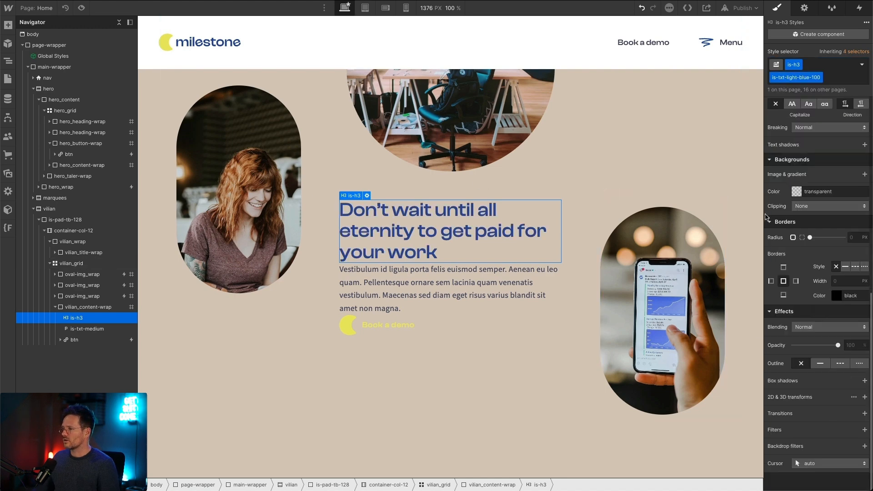
scroll(795, 253, up, 10)
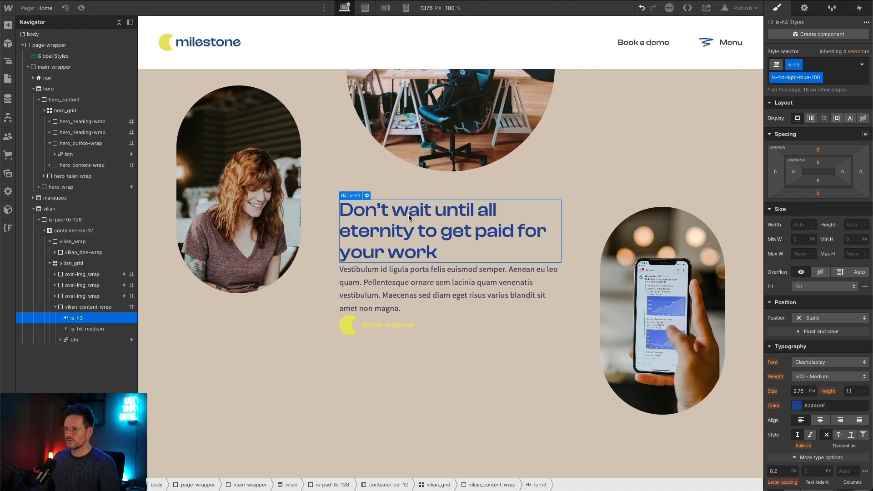
Step: Make vilian_content-wrap a vertical flex layout with a row gap of 2 em
click(447, 342)
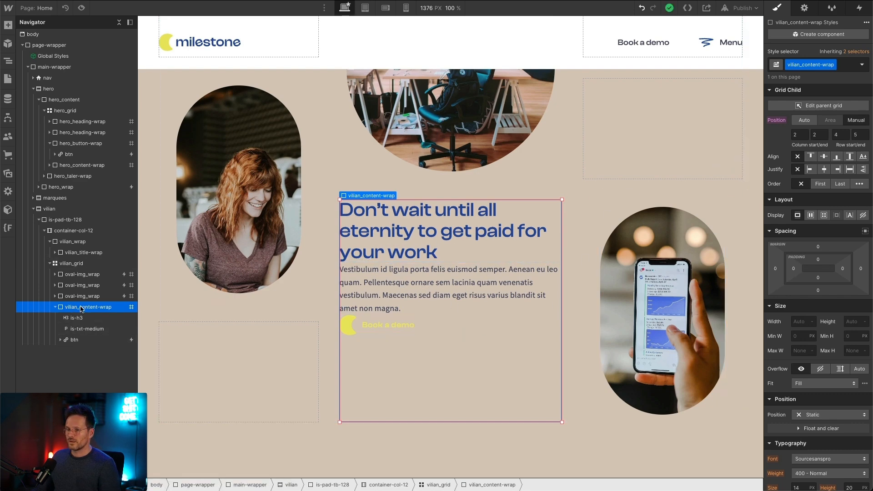
click(810, 216)
click(839, 234)
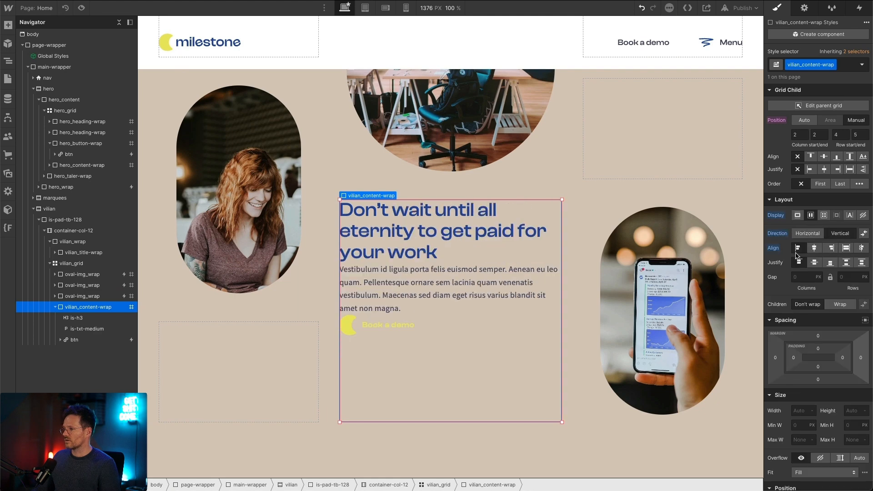
click(850, 276)
text(2em)
key(Return)
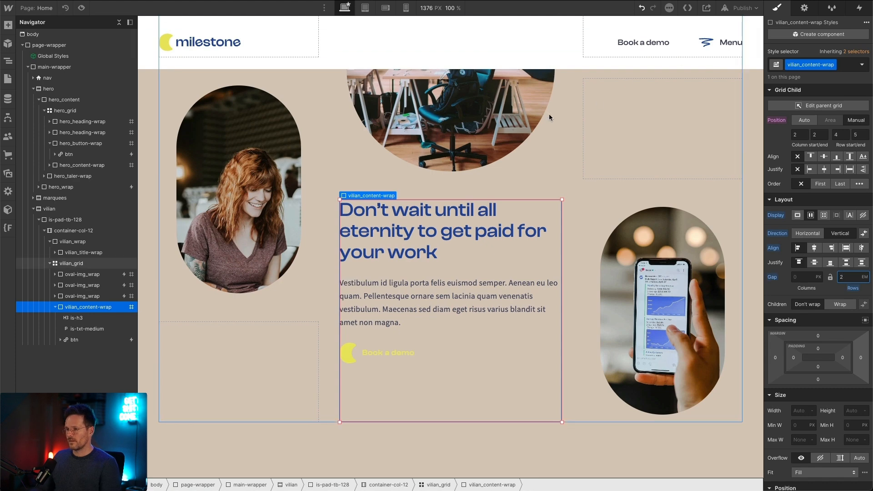
Step: Check the button in the Figma design and duplicate the btn_text-yellow class on the pasted "Book a demo" text
click(384, 353)
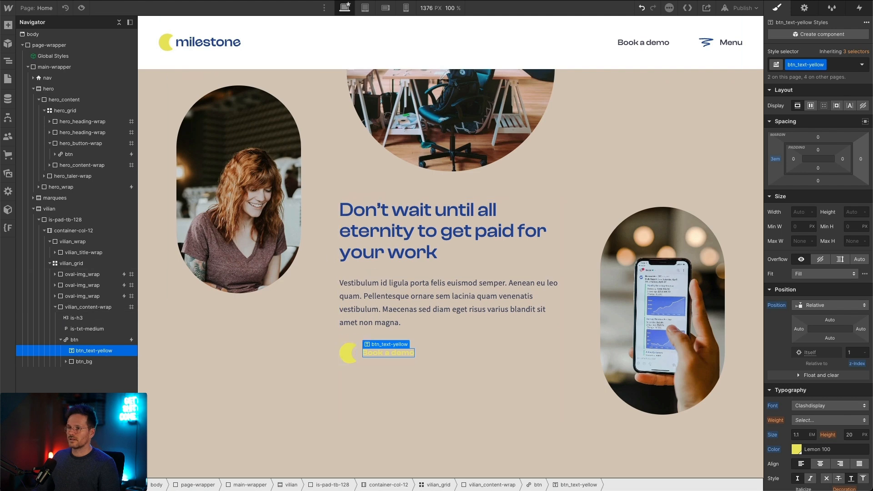
key(super+Tab)
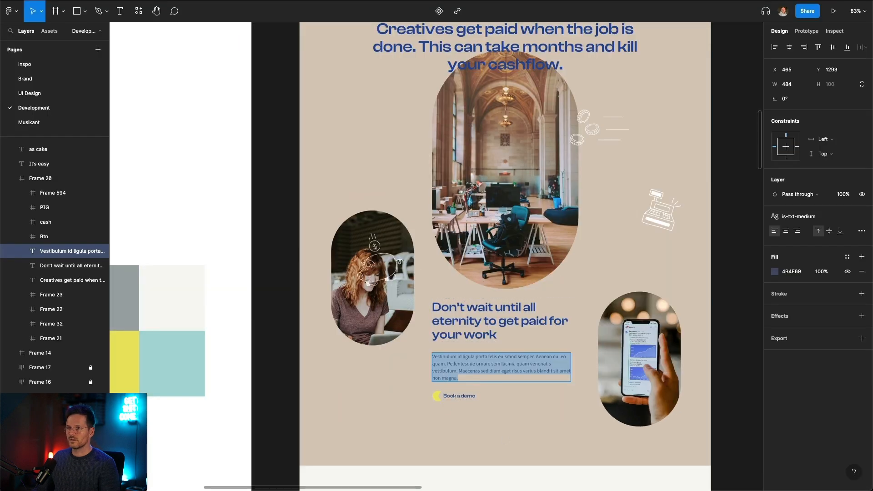
key(super+Tab)
key(super+Return)
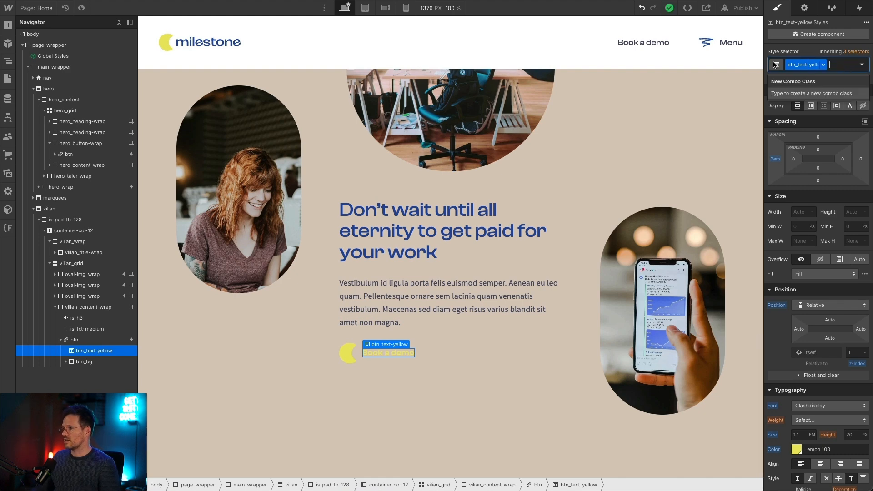
click(823, 65)
click(811, 87)
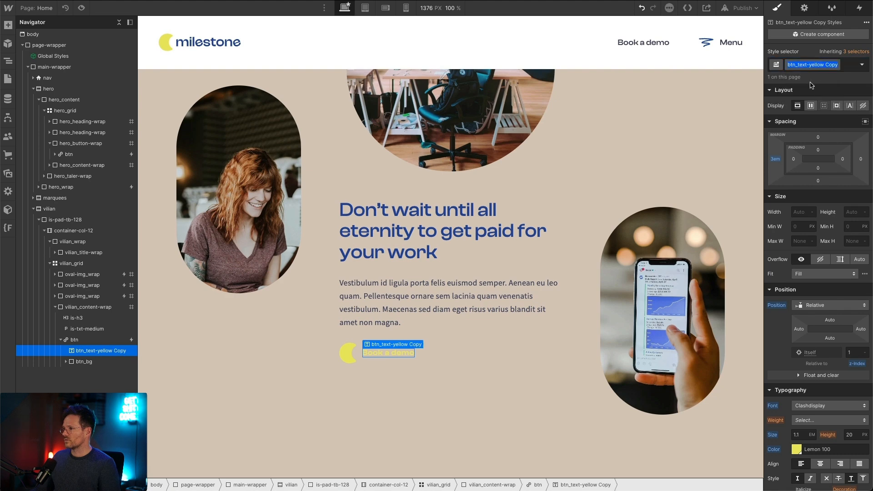
Step: Try to rename the duplicated button text class to btn_text-blue
key(BackSpace)
key(BackSpace)
key(BackSpace)
key(BackSpace)
key(BackSpace)
key(BackSpace)
key(BackSpace)
key(BackSpace)
key(BackSpace)
key(BackSpace)
key(BackSpace)
text(blu)
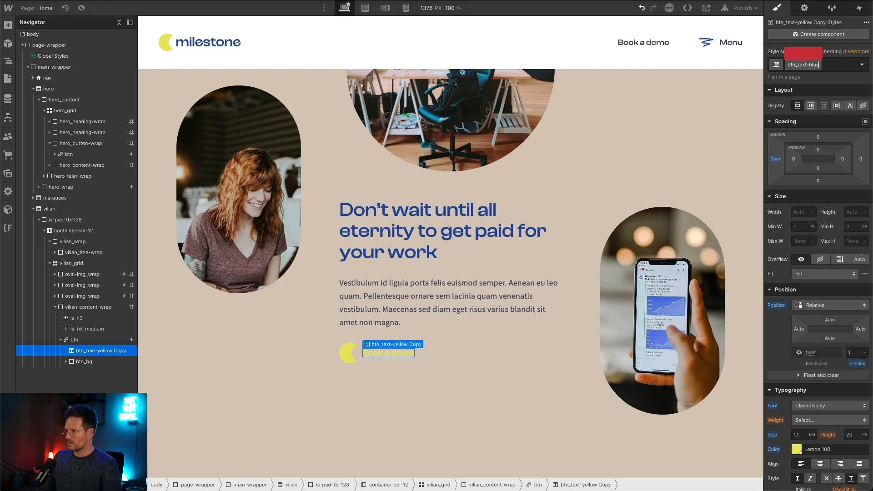
key(Escape)
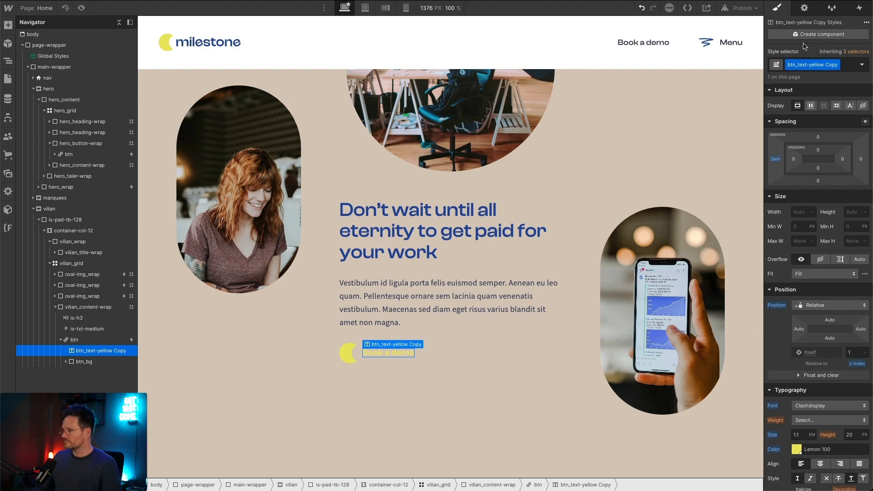
Step: Try Light Blue 100 as the duplicated button text class's color, and undo both the color change and the class duplication
click(773, 449)
click(854, 450)
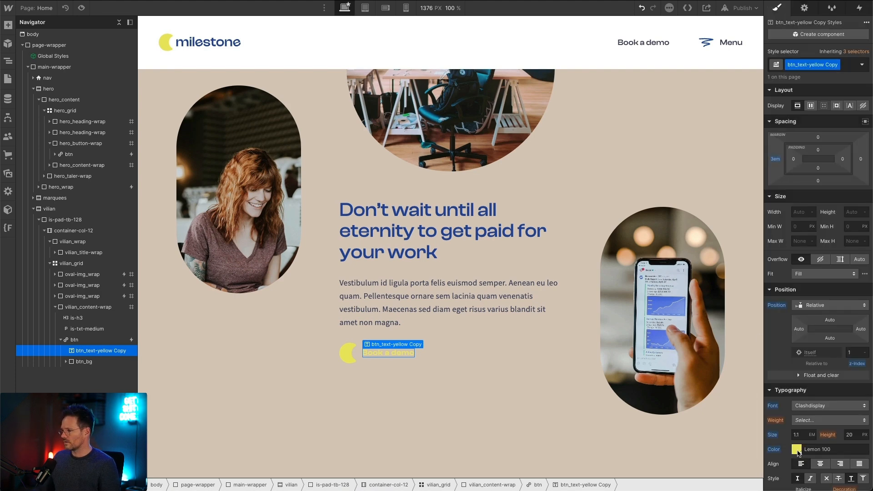
click(796, 449)
click(803, 451)
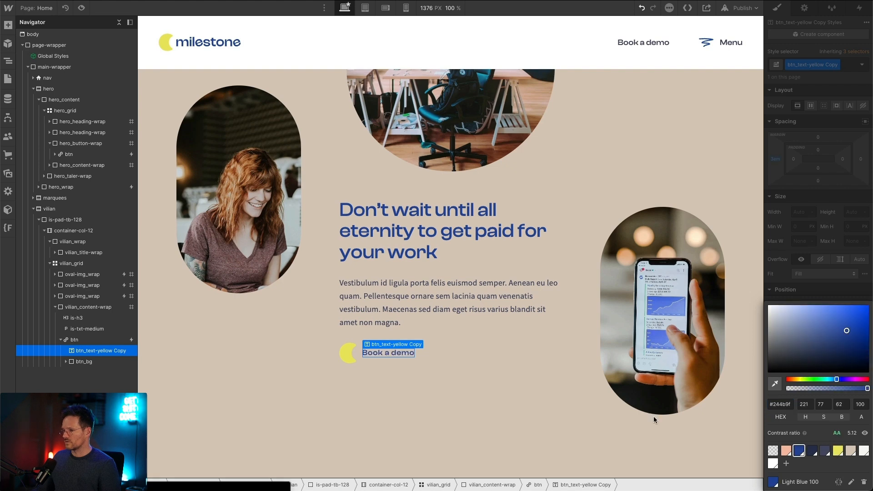
click(82, 7)
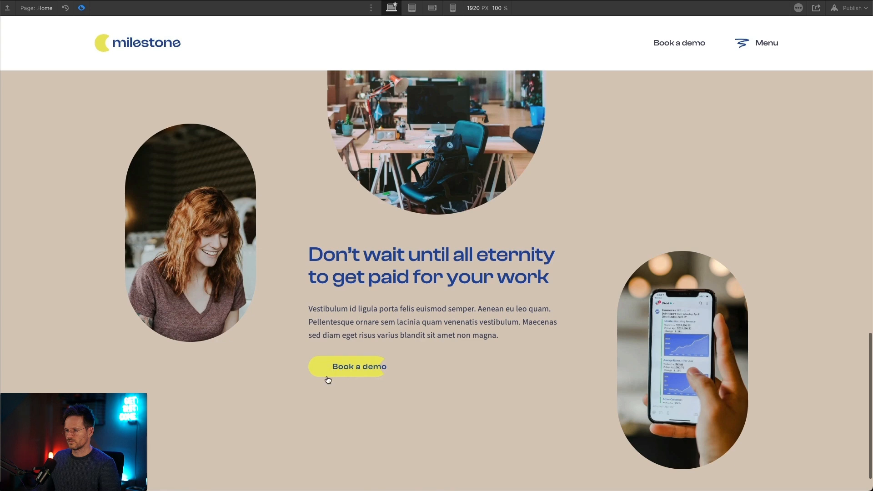
click(81, 8)
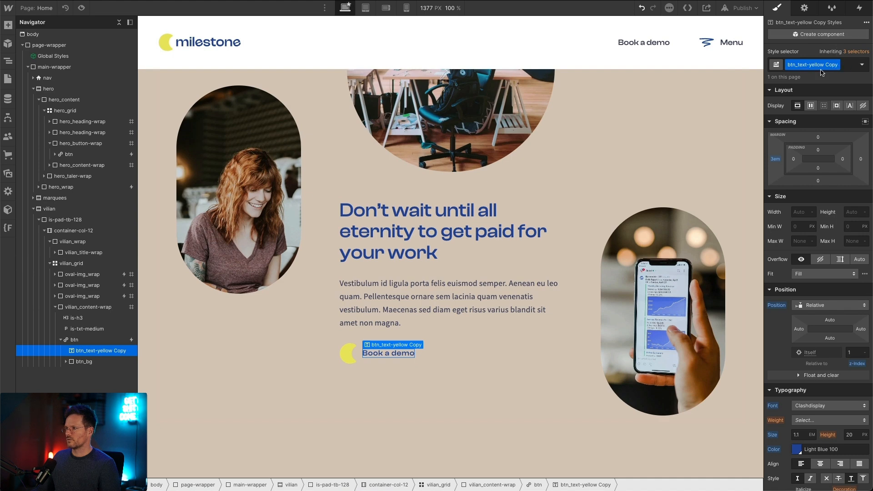
click(640, 9)
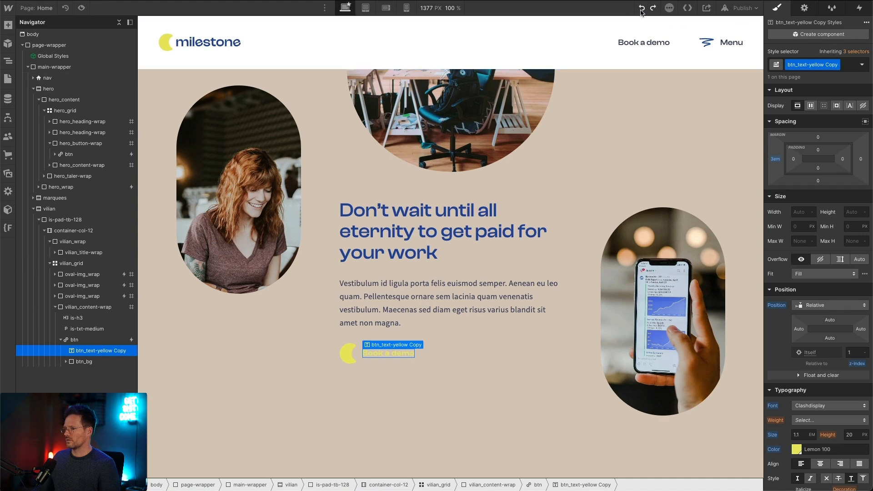
click(640, 9)
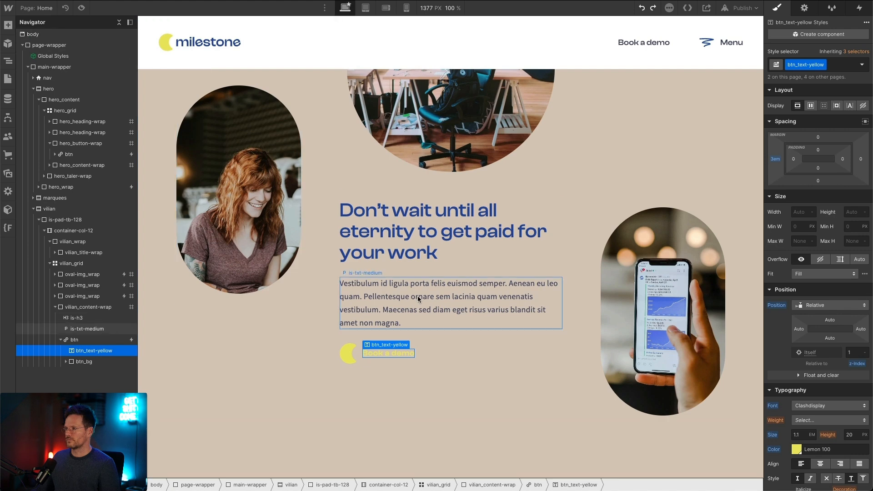
Step: Add the combo class is-txt-light-blue-100 to the "Book a demo" text with the color Light Blue 100, and preview the button
key(ctrl+Return)
text(blue)
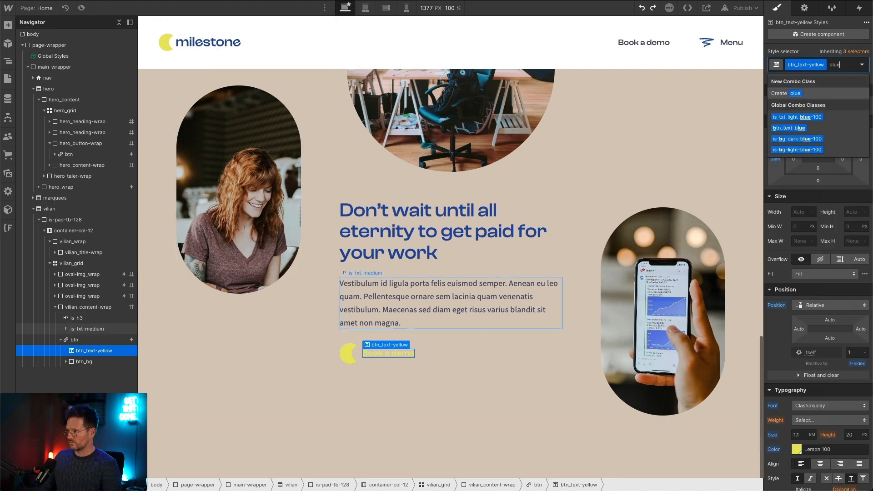
key(Down)
key(Return)
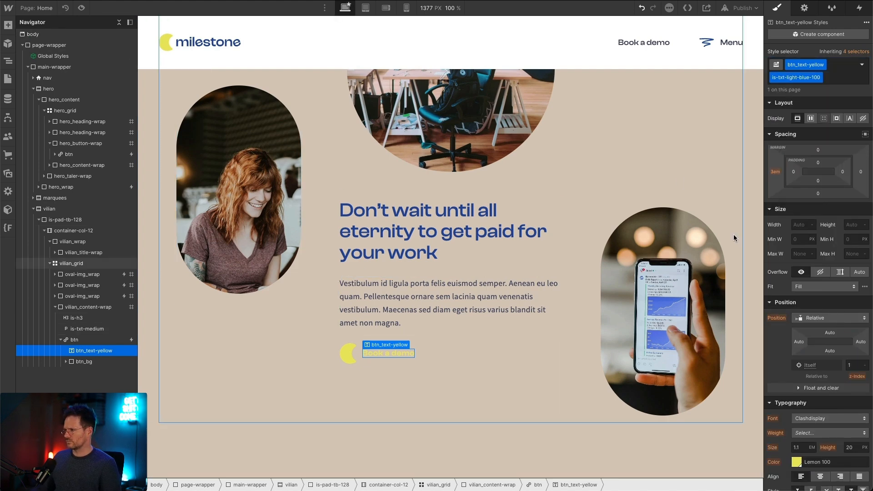
scroll(800, 387, down, 1)
click(794, 450)
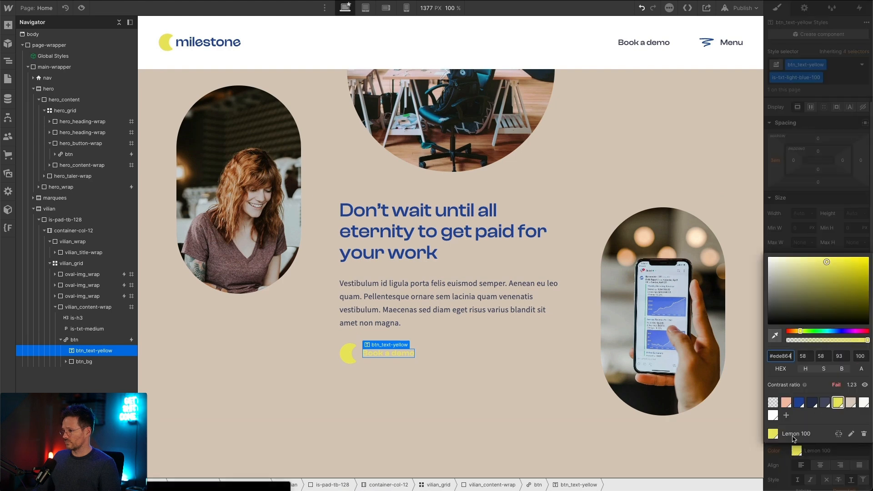
click(799, 403)
click(82, 8)
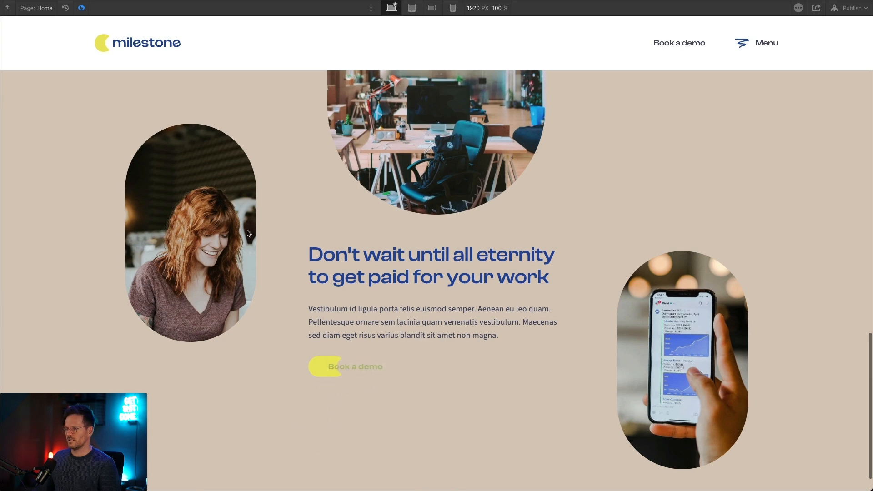
click(82, 8)
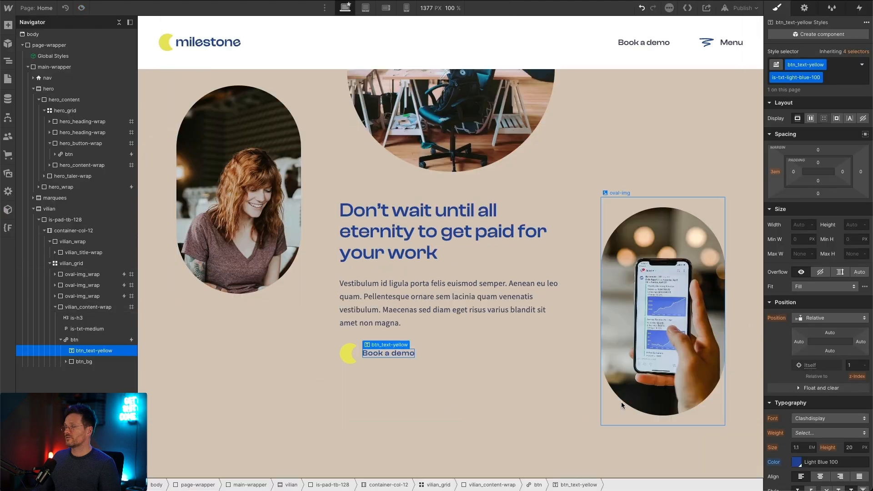
Step: Remove the combo class from the "Book a demo" text and duplicate btn_text-yellow under the name btn_text-bllue
click(857, 78)
key(BackSpace)
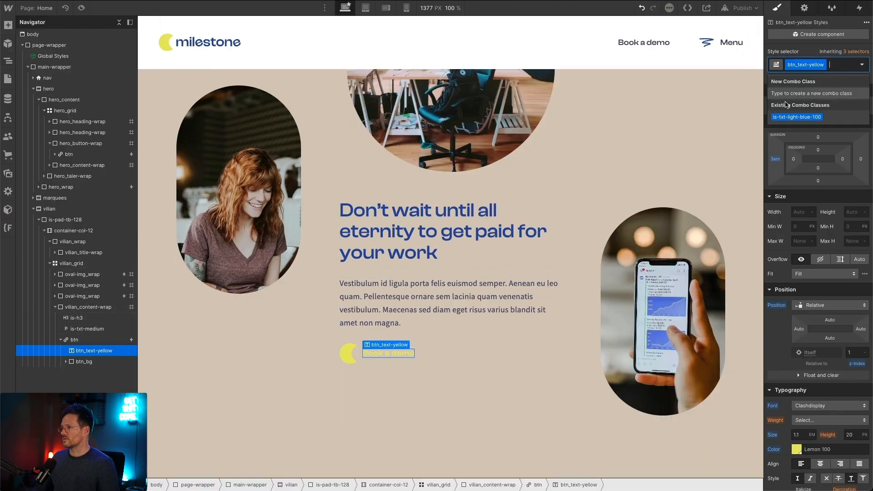
click(822, 65)
click(823, 87)
key(BackSpace)
key(BackSpace)
key(BackSpace)
key(BackSpace)
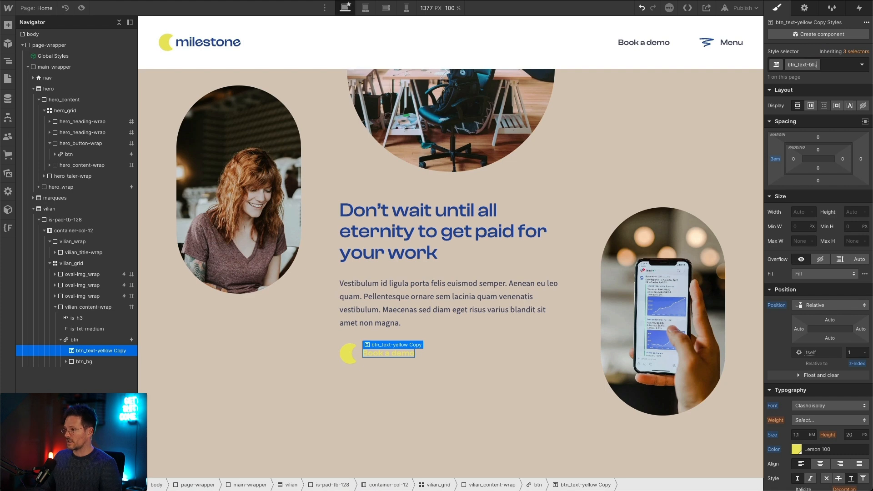
text(bllue)
key(Return)
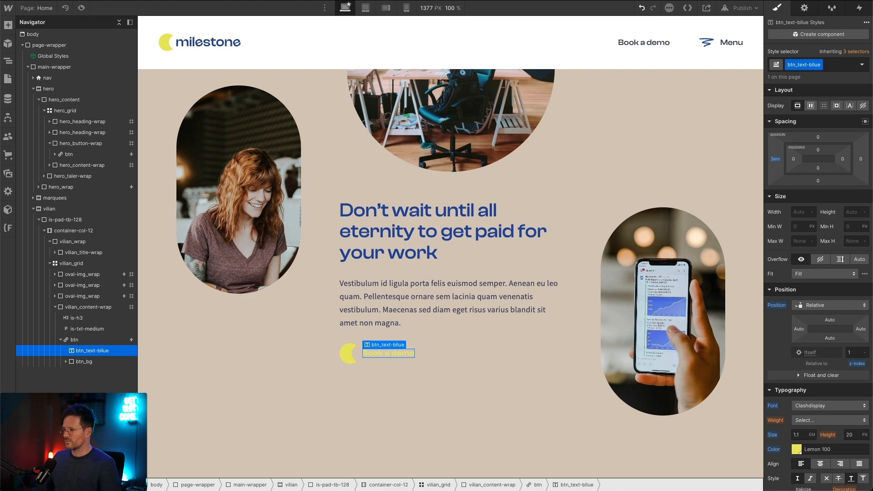
Step: Set the text color of btn_text-bllue to Light Blue 100 and preview the page
click(796, 450)
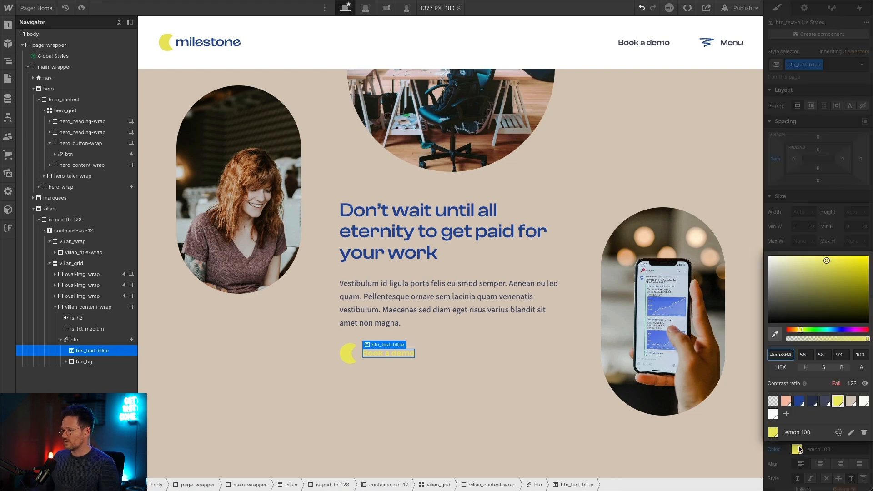
click(798, 401)
click(447, 373)
click(81, 8)
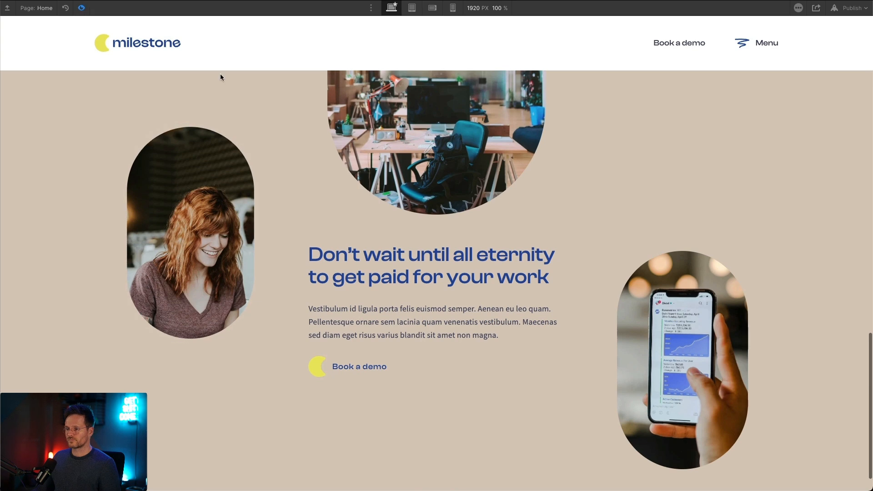
click(81, 8)
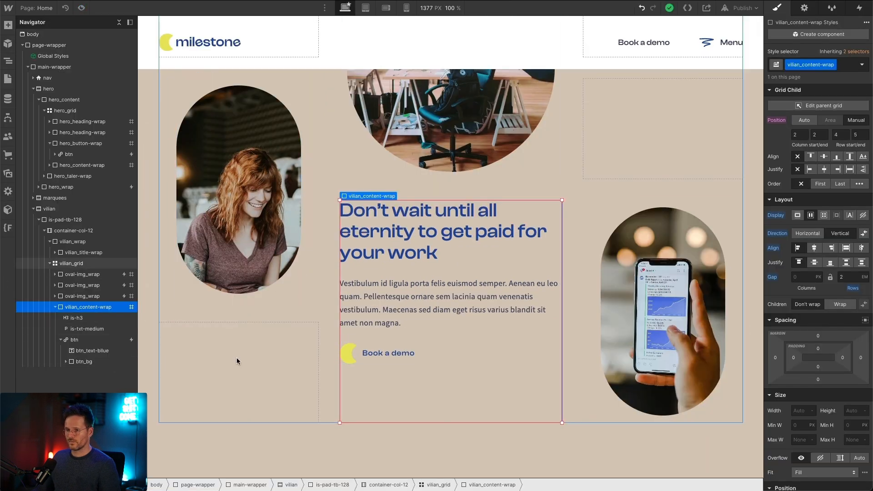
Step: Duplicate the Btn Yellow → In animation in the mouse hover interaction of the vilian section's btn
click(94, 340)
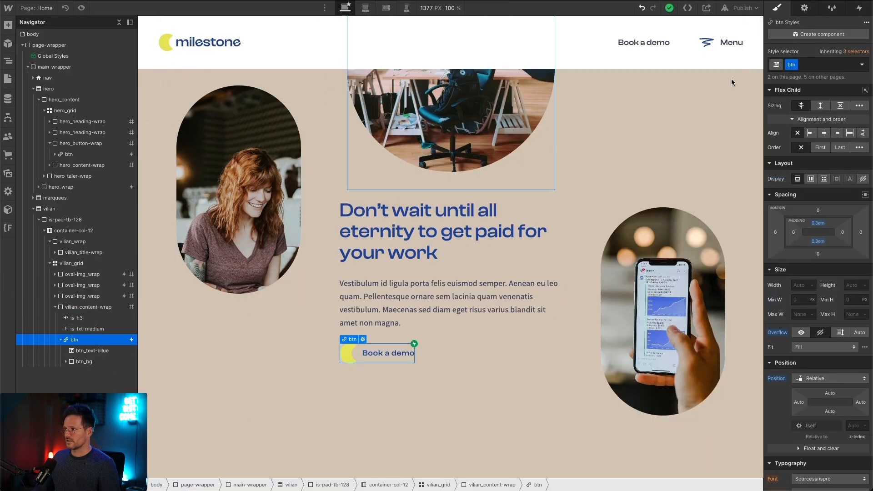
click(858, 10)
click(817, 57)
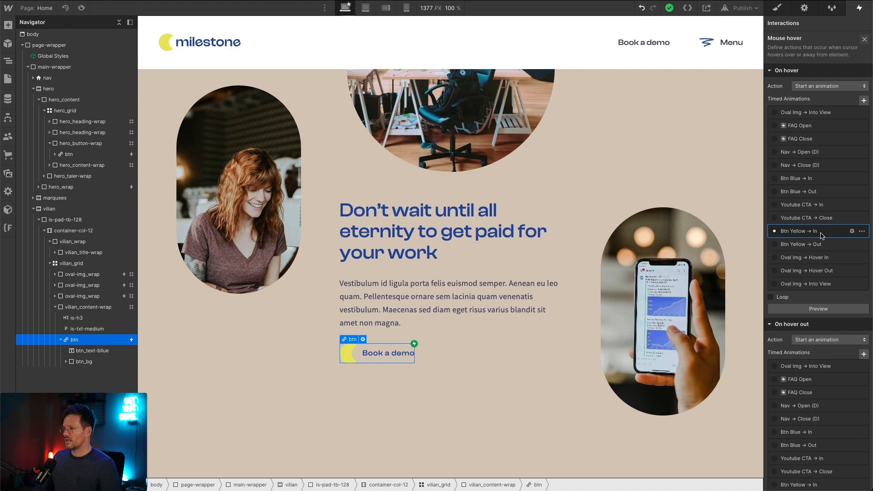
click(861, 231)
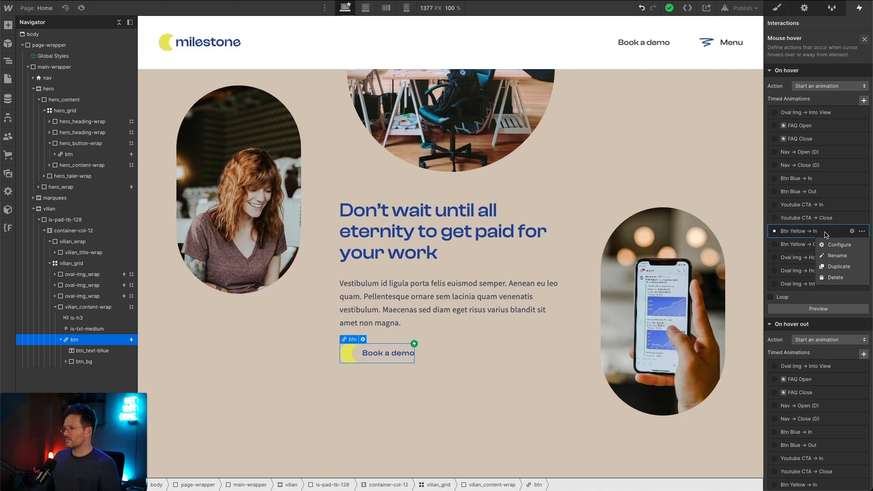
click(830, 262)
click(800, 244)
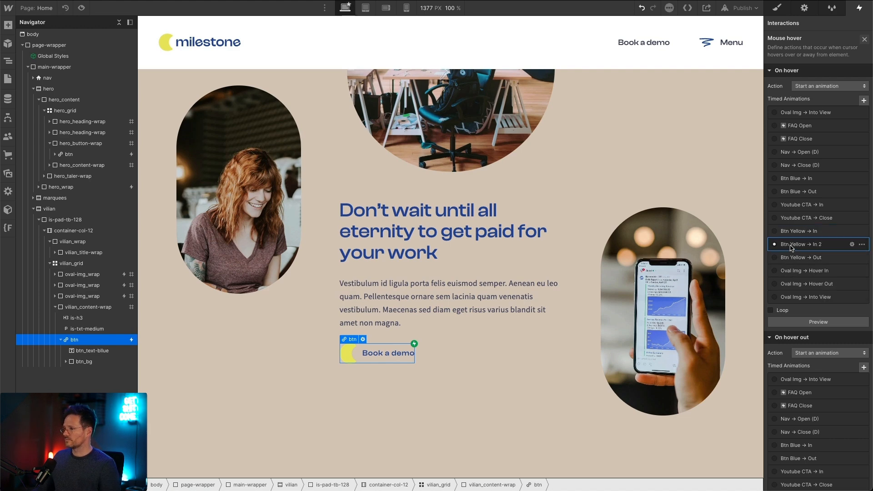
Step: Open the duplicated hover animation for editing and rename it Btn Blue → In
click(851, 244)
click(796, 26)
double_click(789, 26)
text(Blue → In 2)
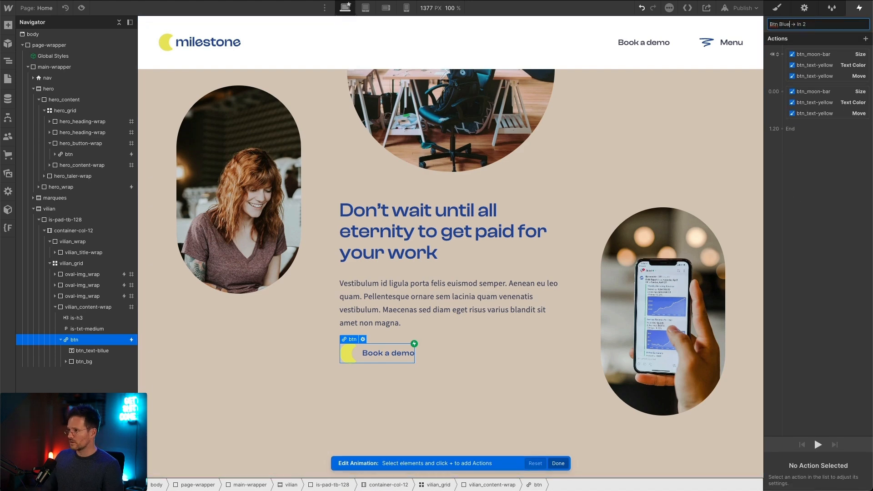
key(BackSpace)
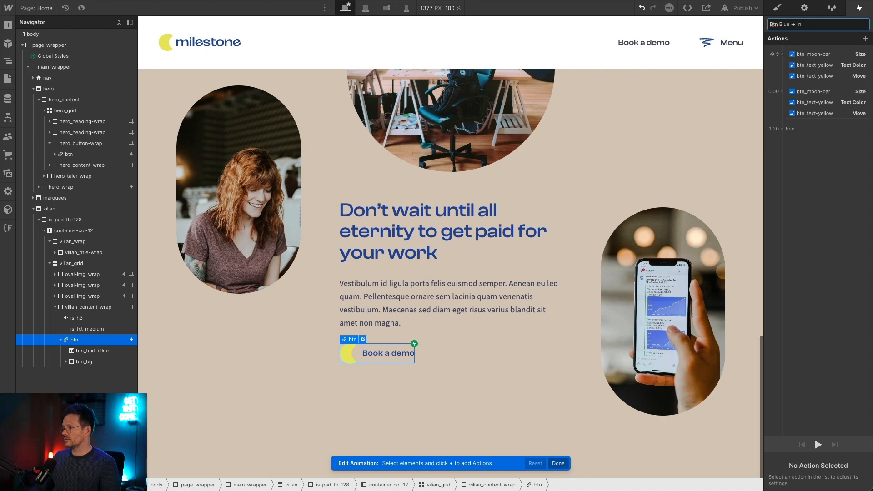
Step: Change the target of both btn_text-yellow Text Color actions to the btn_text-bllue element
click(829, 65)
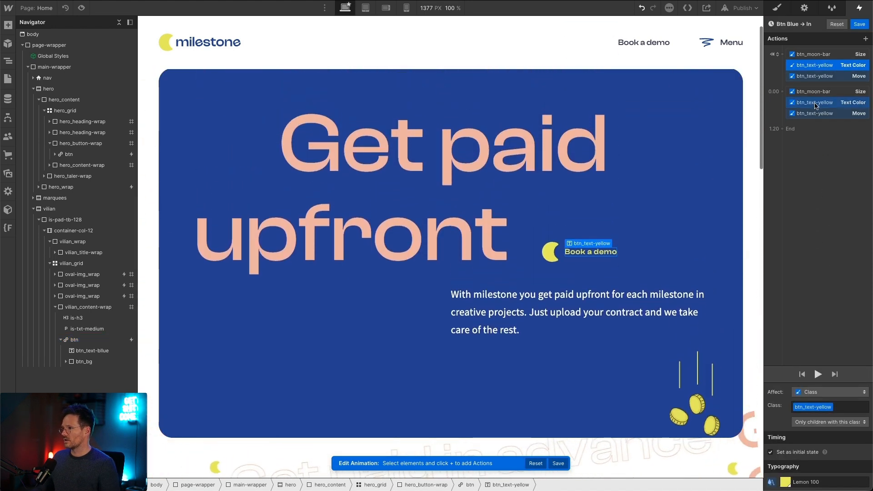
click(823, 103)
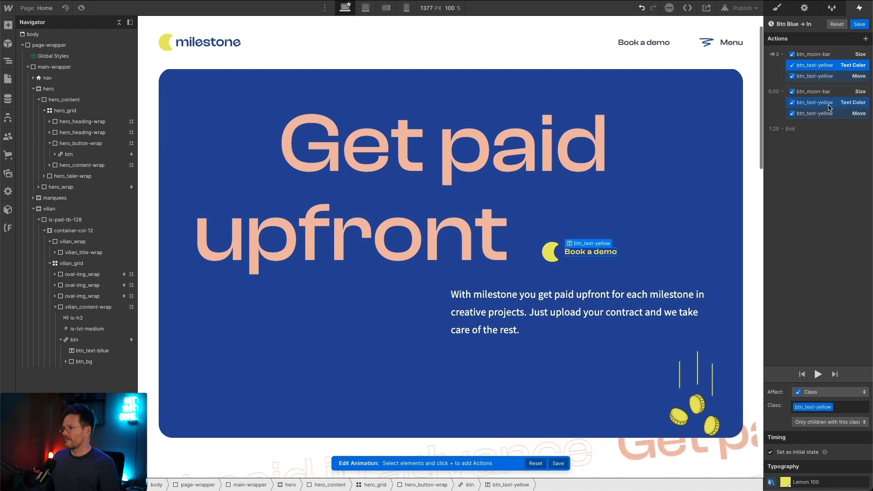
click(828, 104)
right_click(828, 106)
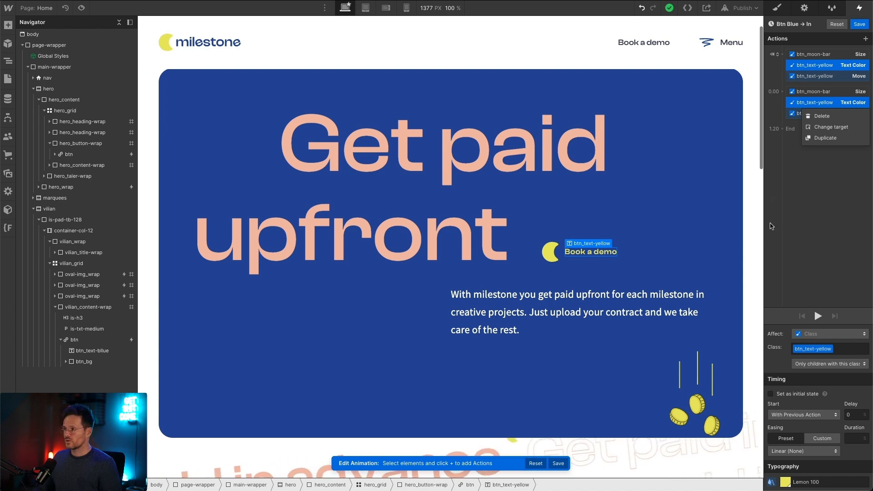
click(770, 223)
click(813, 68)
shift+click(830, 102)
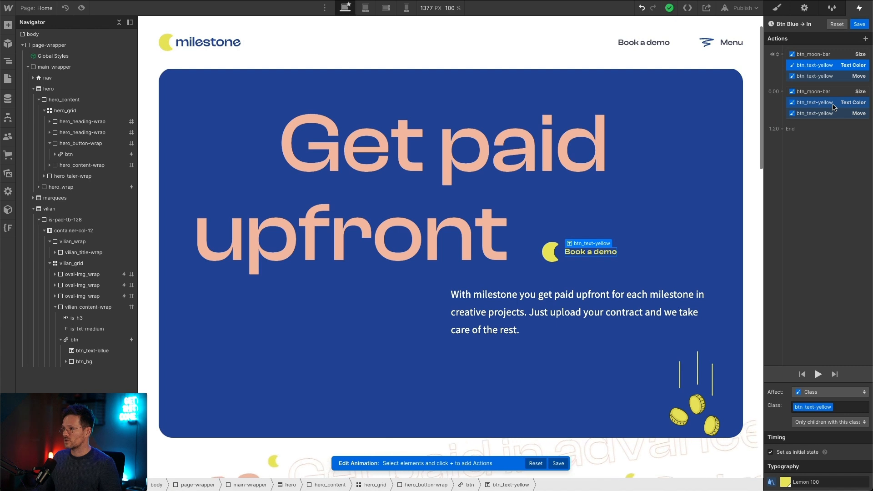
right_click(834, 107)
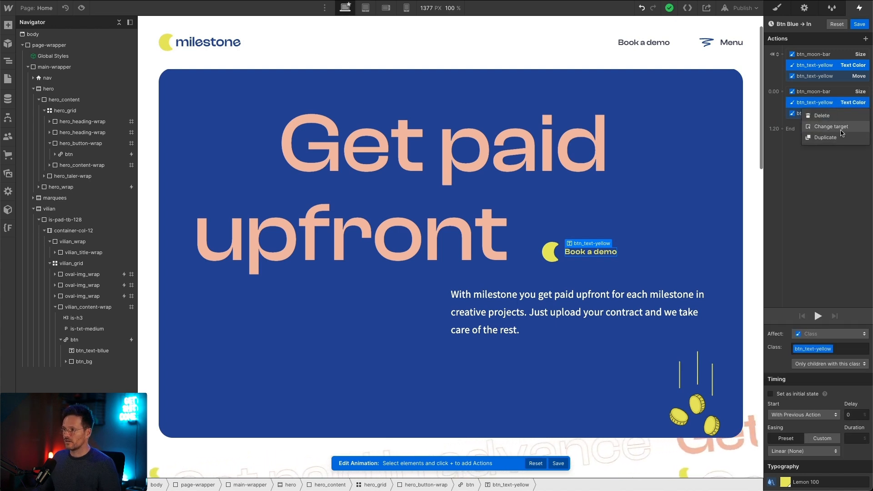
click(841, 129)
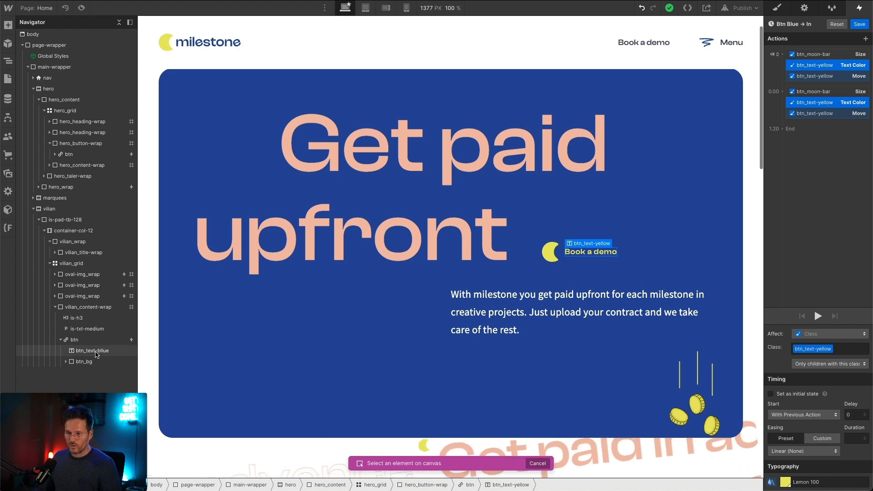
click(93, 351)
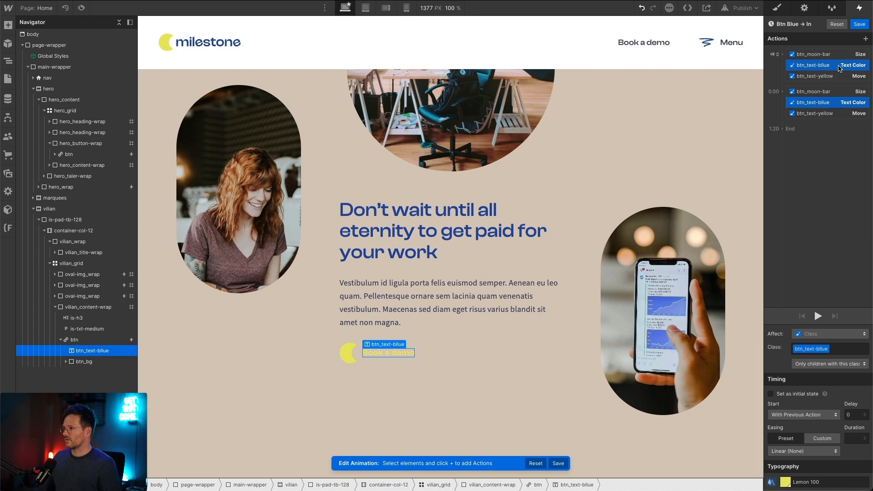
Step: Set the initial Text Color action of btn_text-bllue to Light Blue 100 and check the hover color action
click(770, 394)
click(786, 482)
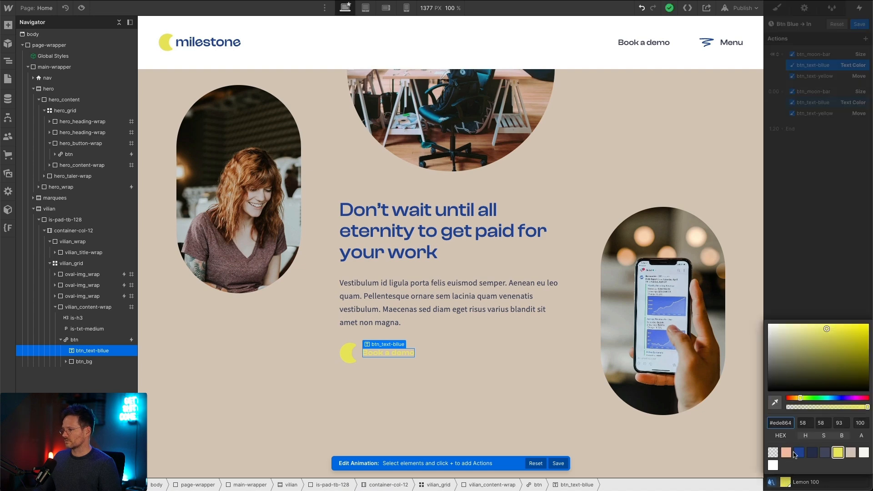
click(797, 453)
click(812, 270)
click(817, 105)
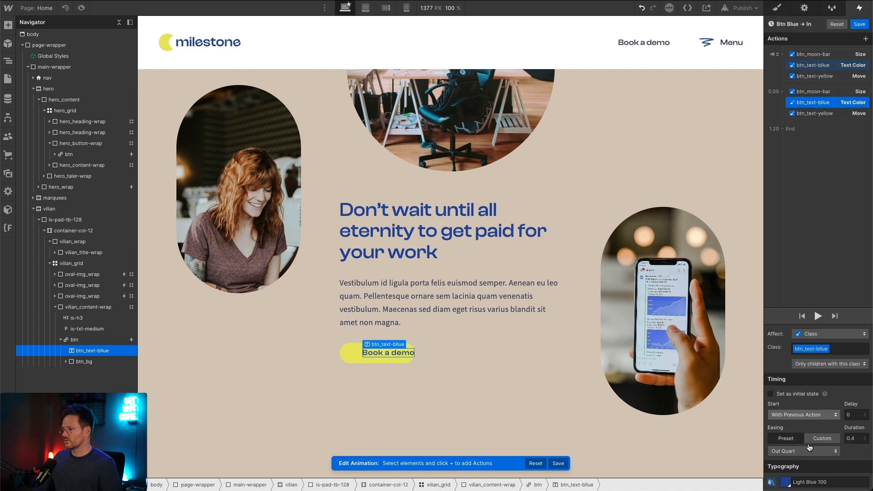
click(824, 175)
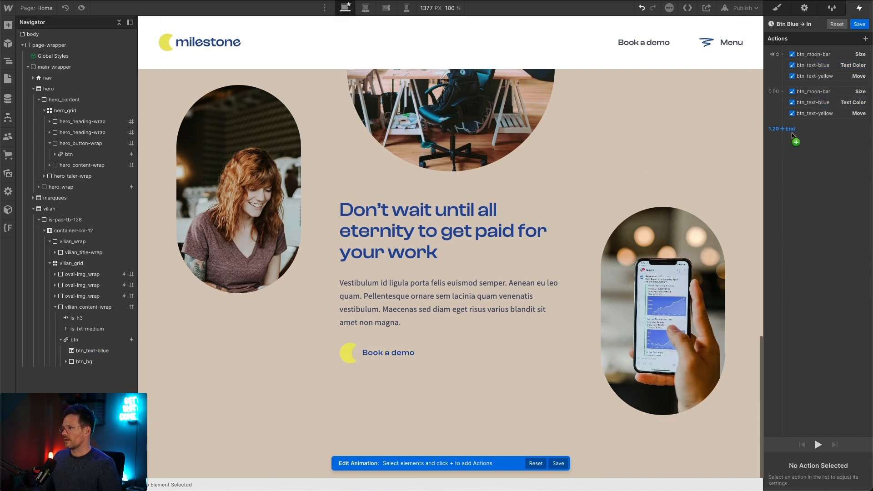
Step: Delete both btn_text-bllue Text Color actions from the Btn Blue → In animation
click(827, 68)
key(Delete)
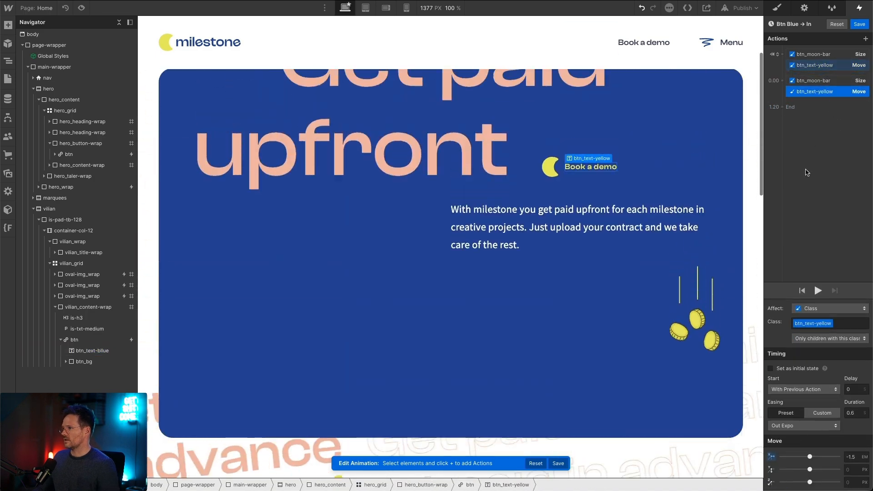
click(829, 66)
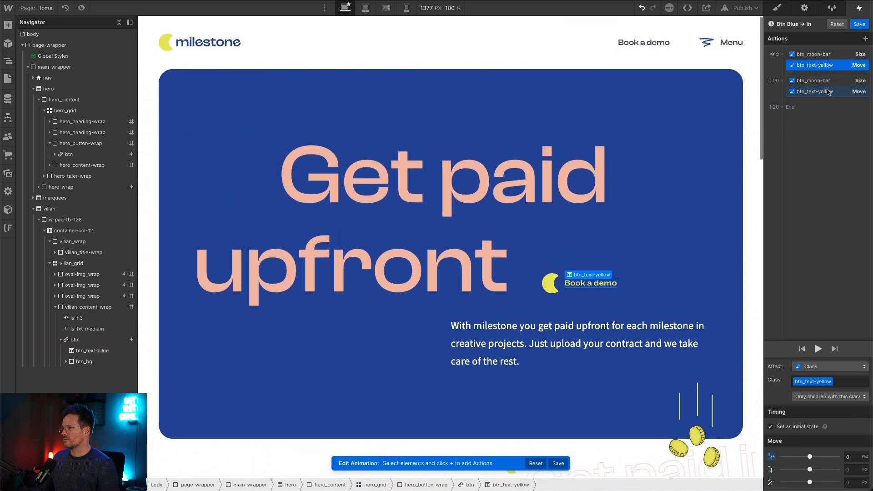
Step: Change the target of both btn_text-yellow Move actions in the animation to the btn_text-bllue element
click(830, 93)
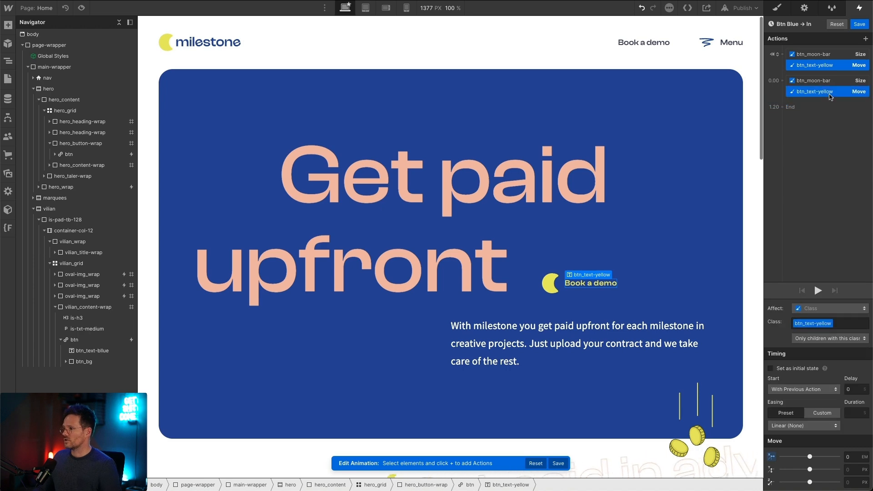
right_click(830, 93)
click(830, 115)
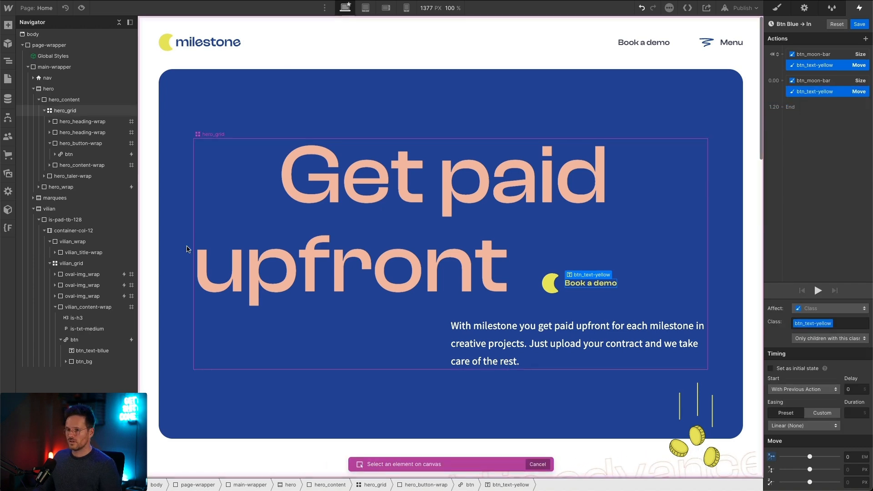
click(92, 351)
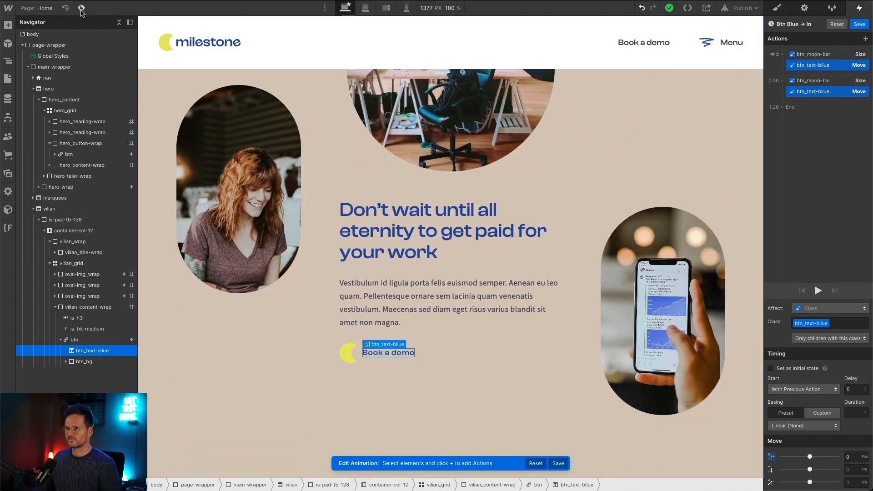
Step: Check the Book a demo button in preview and save the Btn Blue → In animation
click(82, 7)
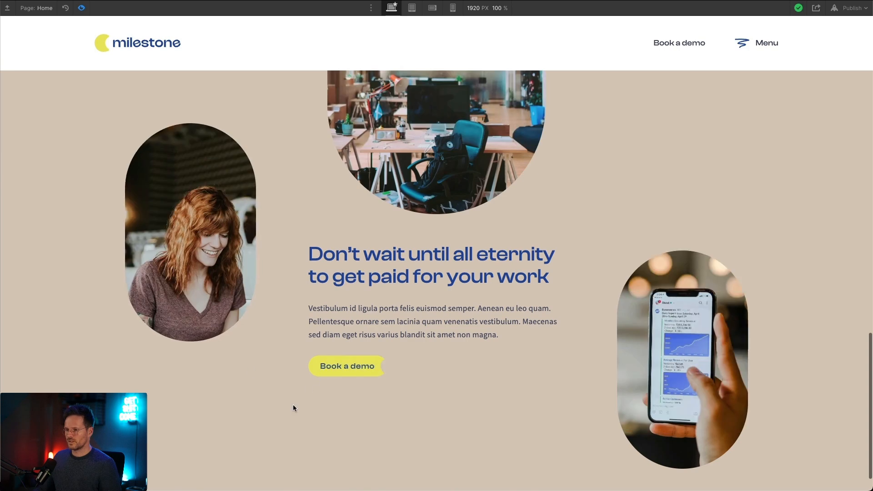
click(81, 8)
click(859, 24)
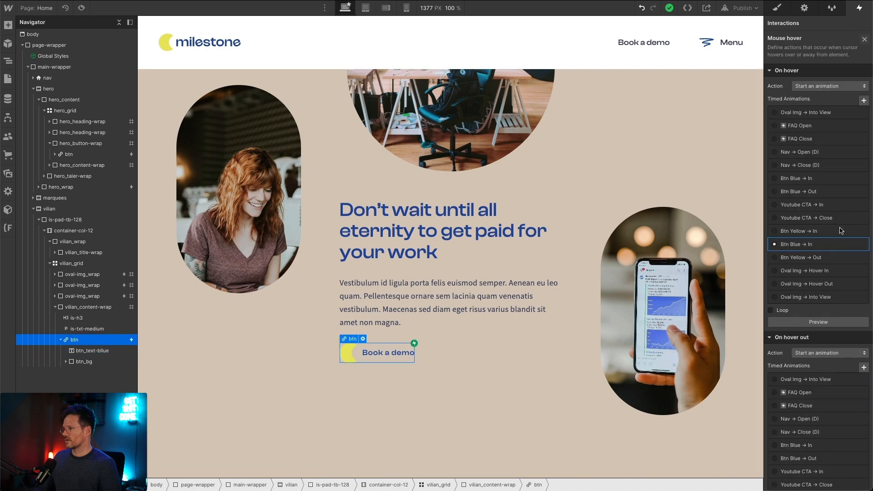
Step: Duplicate the Btn Yellow → Out animation in the button's hover-out trigger
scroll(808, 268, down, 5)
click(801, 406)
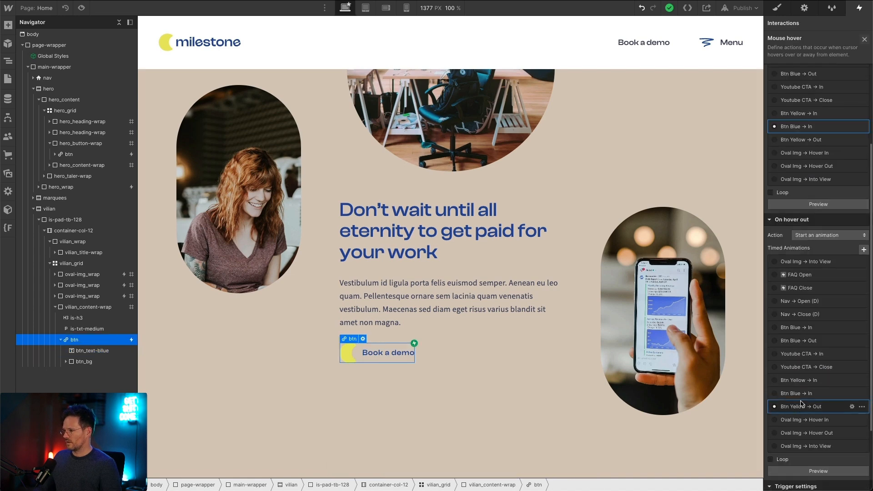
right_click(801, 405)
click(838, 441)
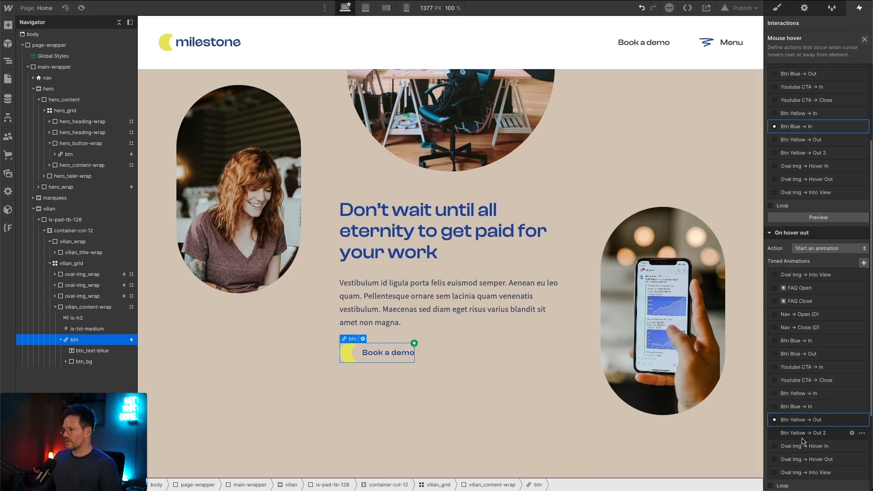
Step: Open the duplicated hover-out animation for editing and rename it Btn Blue → Out
click(802, 434)
click(802, 434)
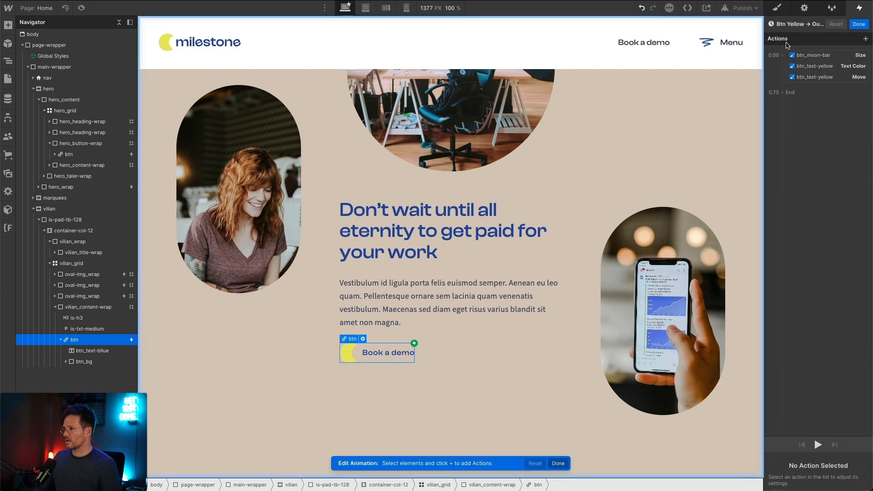
double_click(785, 24)
click(793, 25)
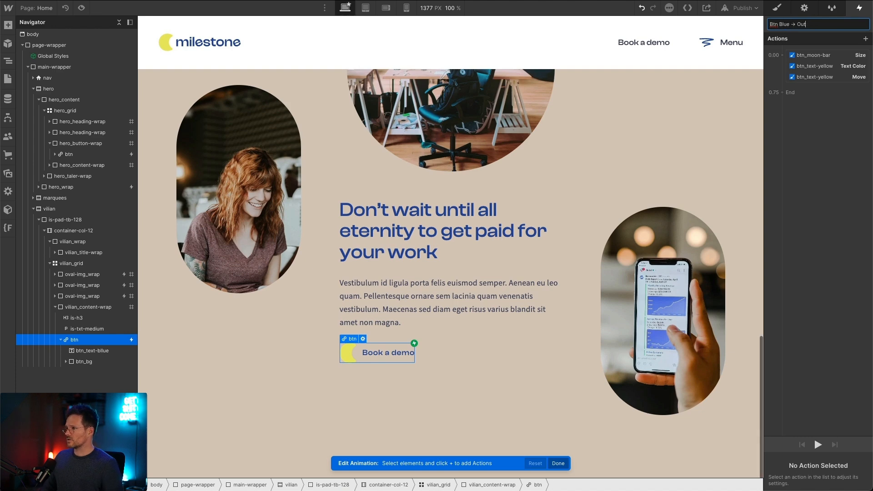
key(Return)
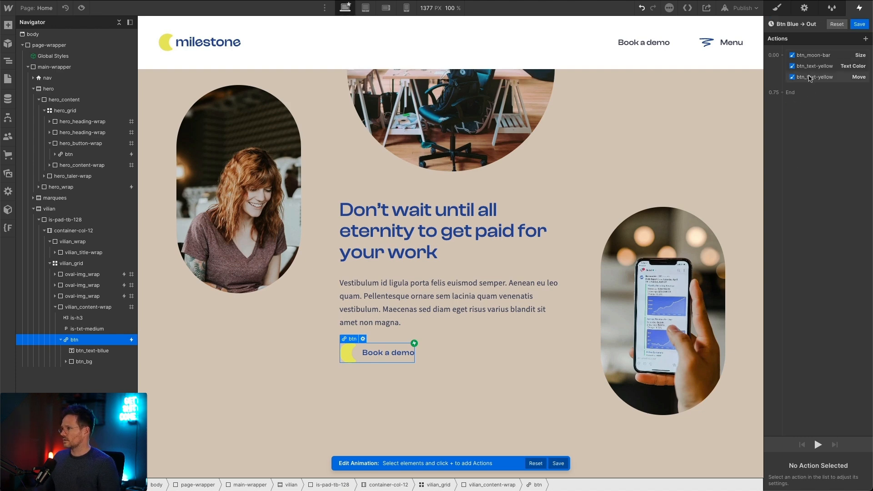
Step: Change the target of the btn_text-yellow Text Color and Move actions to the btn_text-bllue element
click(816, 80)
shift+click(819, 67)
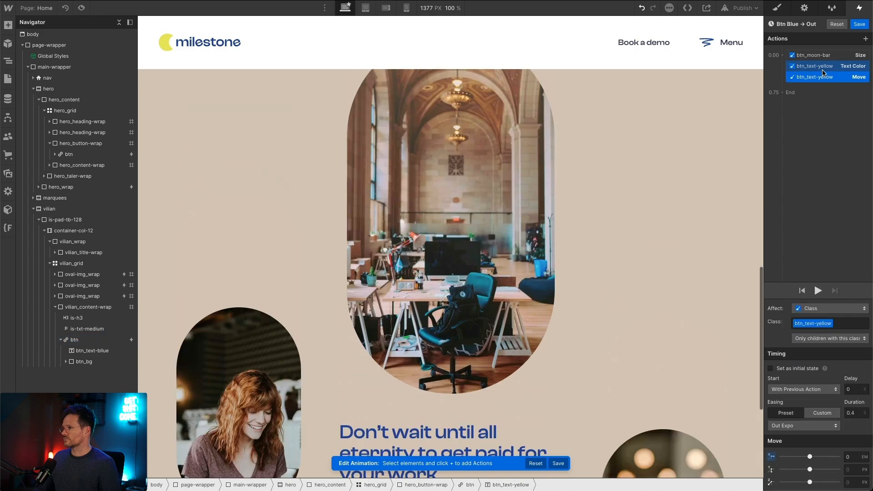
right_click(824, 72)
click(831, 90)
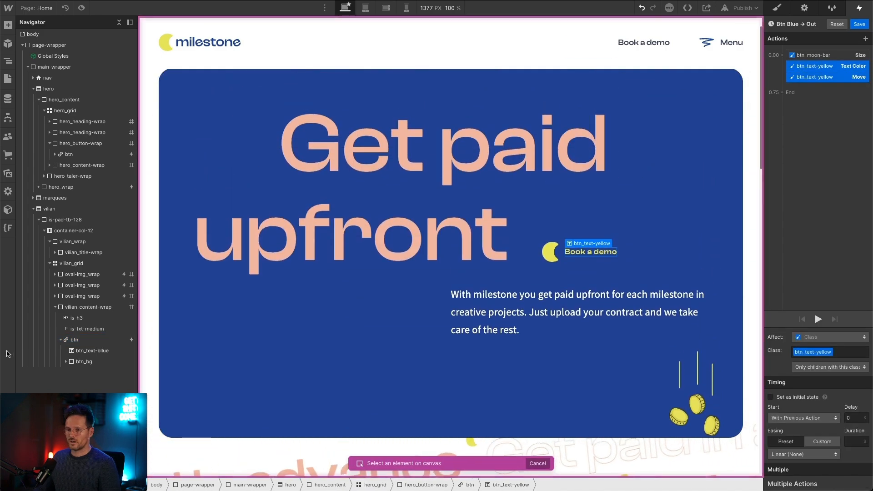
click(88, 351)
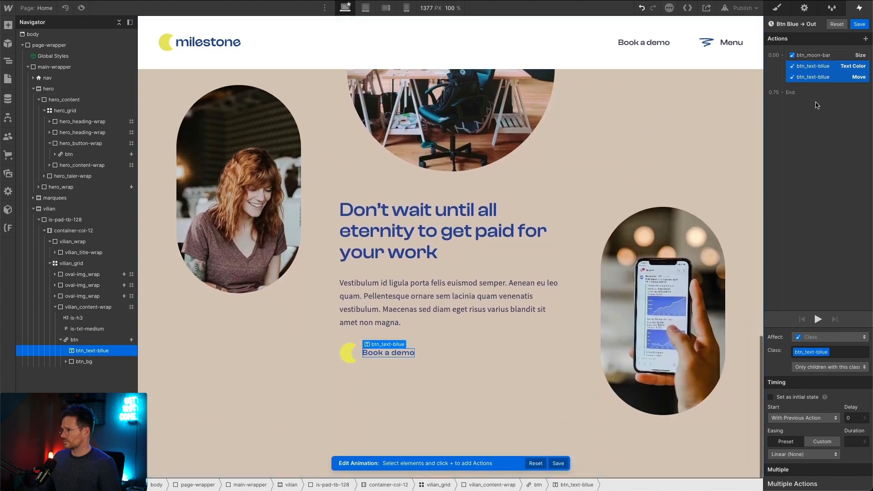
Step: Delete the btn_text-bllue Text Color action from the Btn Blue → Out animation and save the animation
click(816, 105)
click(845, 65)
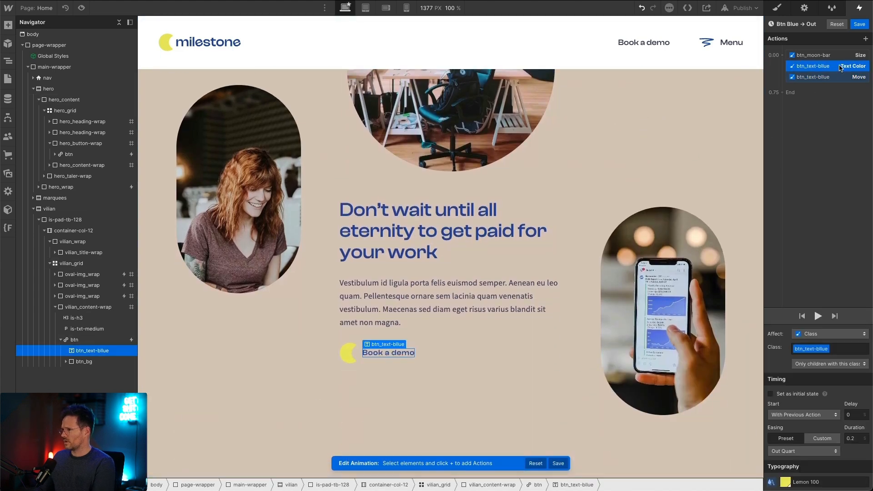
key(Delete)
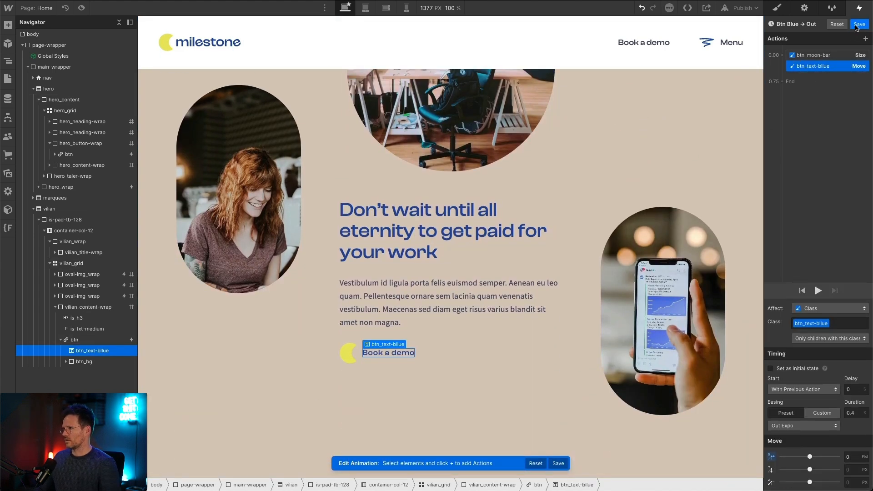
click(858, 24)
Step: Preview the button's hover animation and check the section at the tablet and mobile landscape breakpoints
click(81, 8)
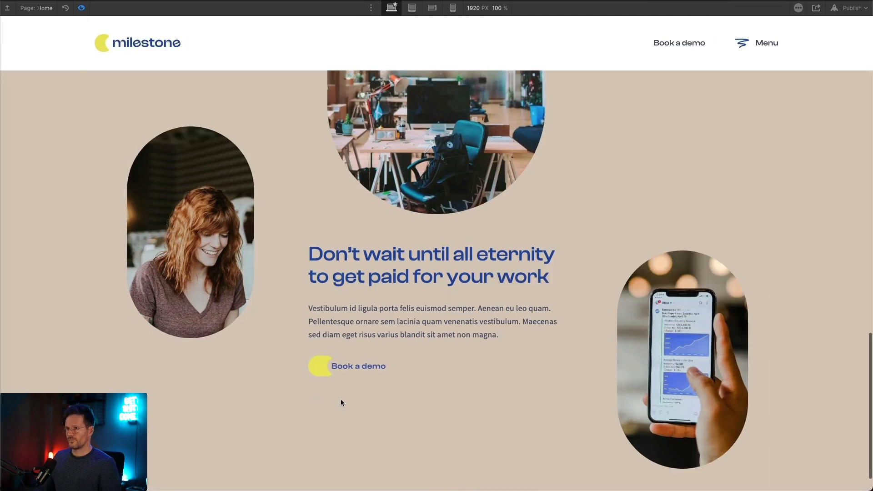
click(81, 8)
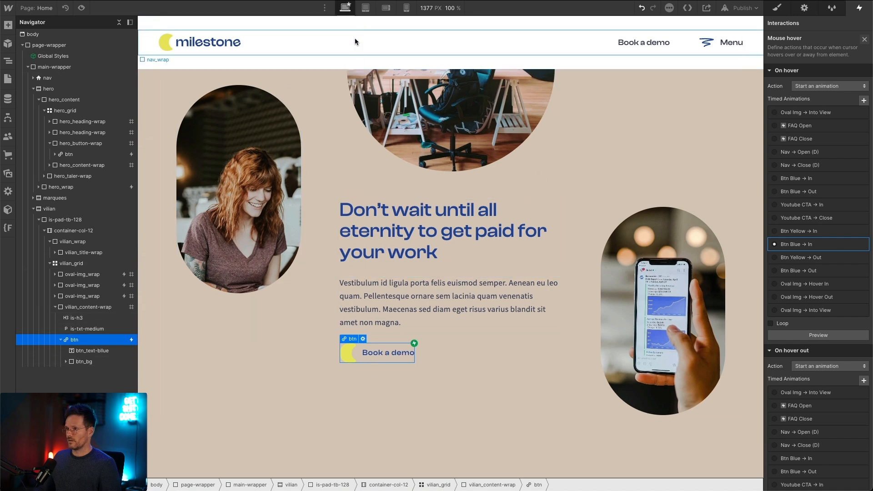
click(365, 8)
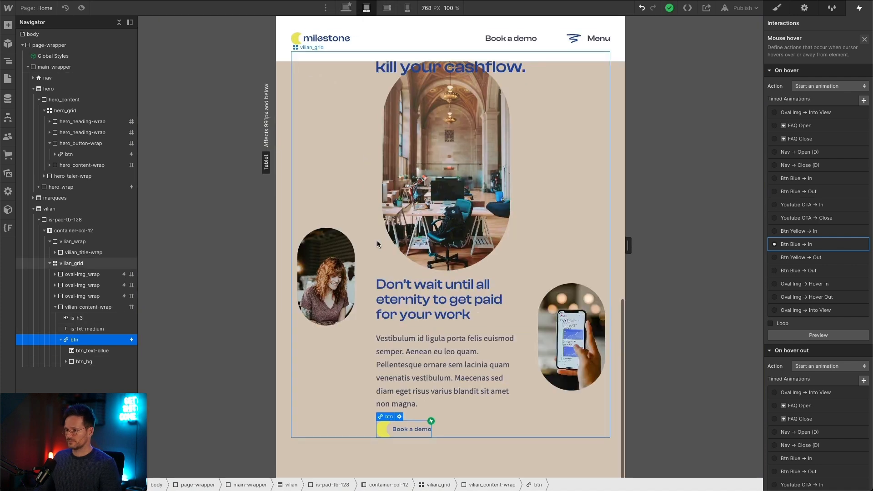
click(387, 8)
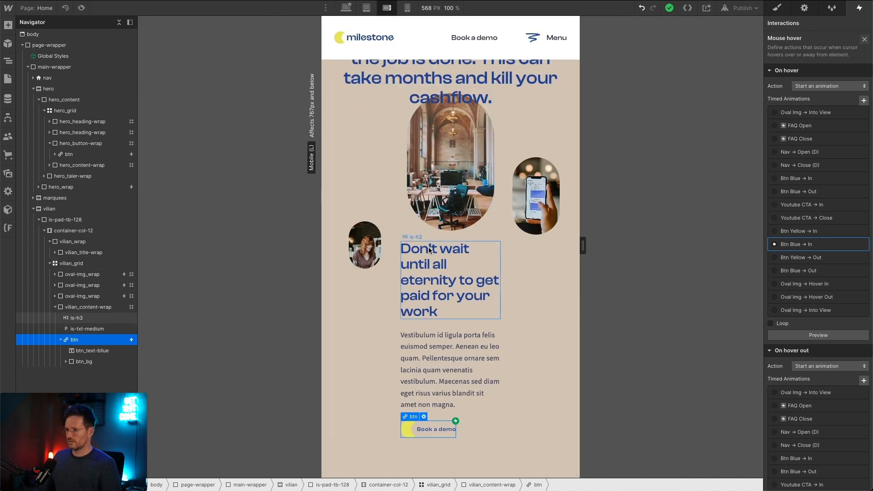
Step: At the mobile portrait breakpoint, set vilian_content-wrap's grid child position to Auto and open vilian_grid for grid editing
click(407, 8)
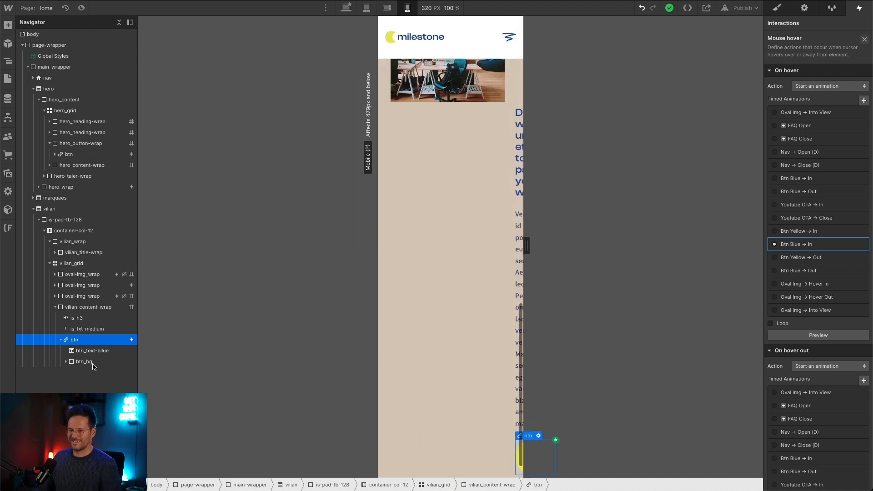
click(103, 307)
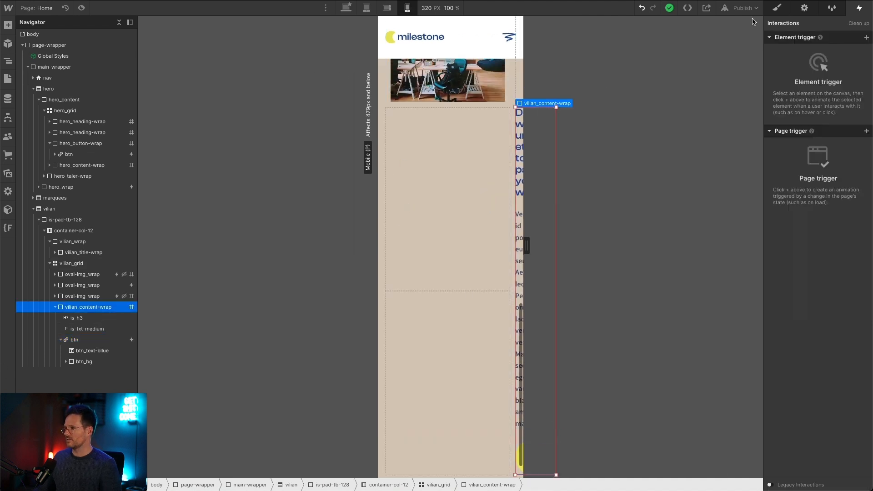
click(775, 8)
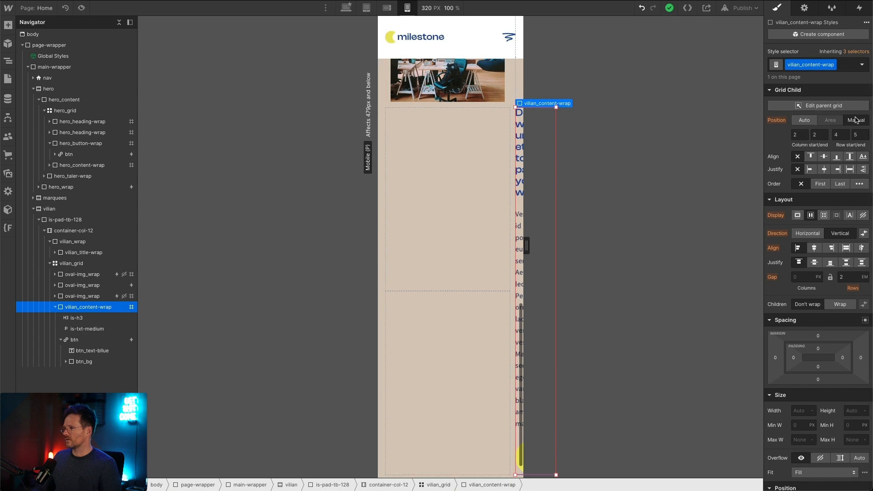
click(803, 121)
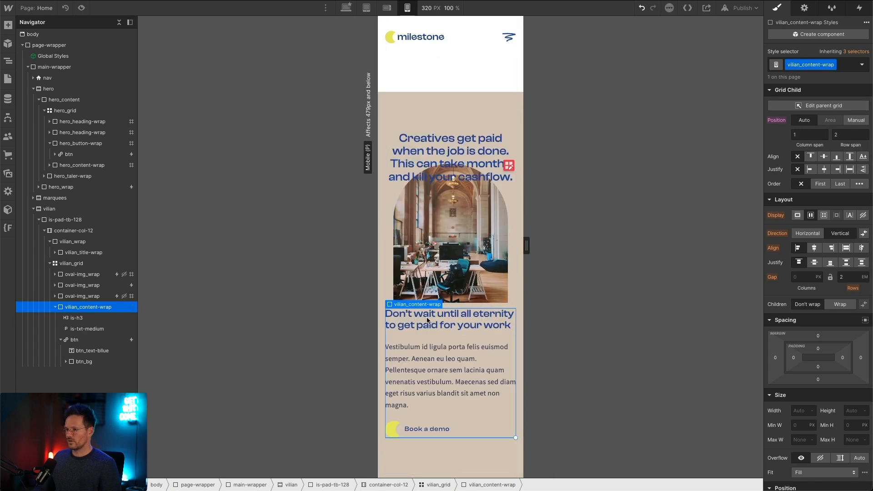
click(508, 166)
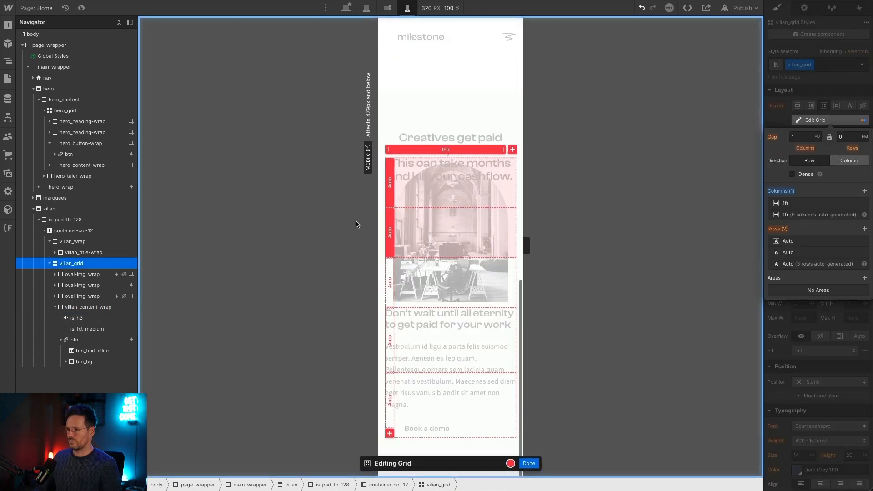
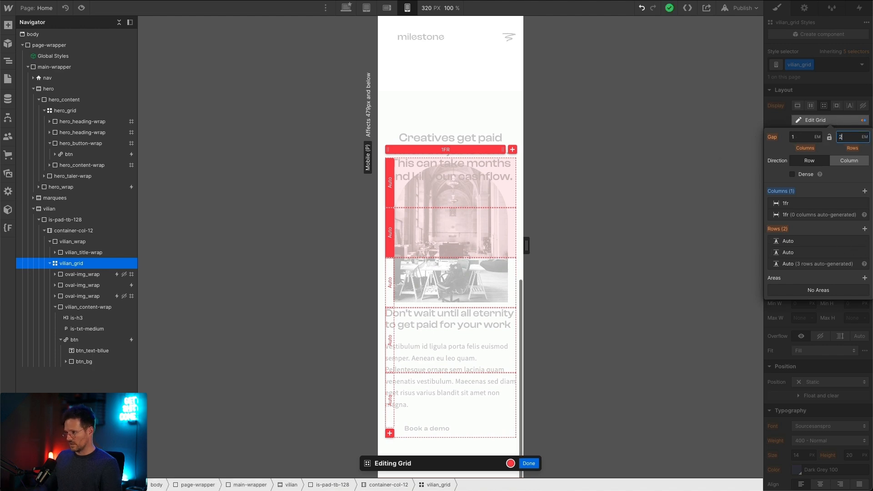
Step: Set vilian_grid's row gap to 2.5 em at the mobile portrait breakpoint and finish editing the grid
key(Return)
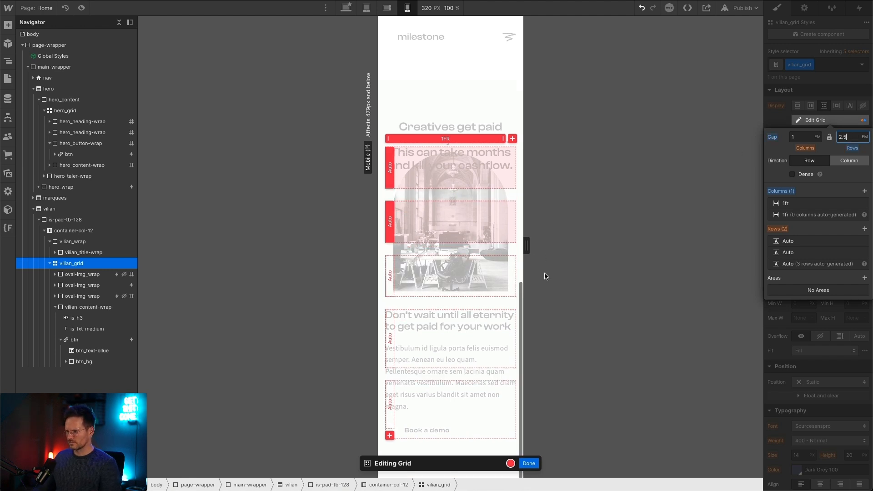
click(529, 463)
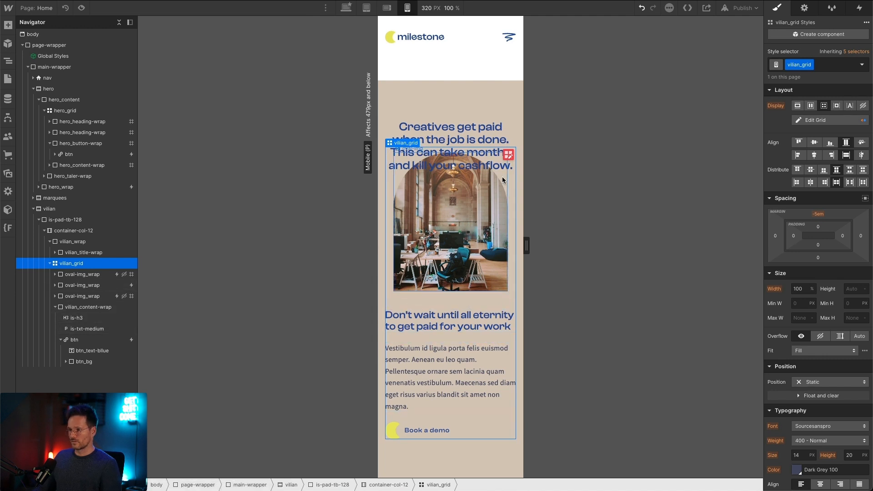
click(508, 155)
key(Tab)
click(528, 462)
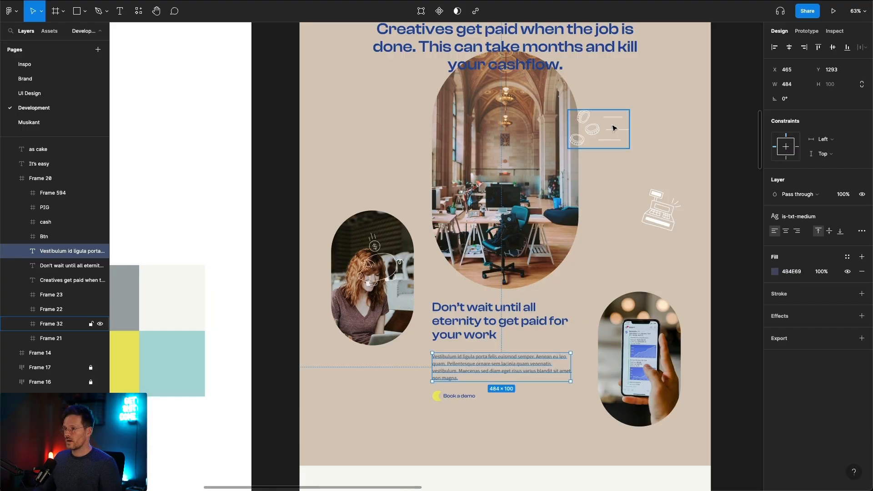
Step: Check the cash and PIG illustrations in Figma, and in Webflow add a grid inside the vilian section above is-pad-tb-128
click(659, 210)
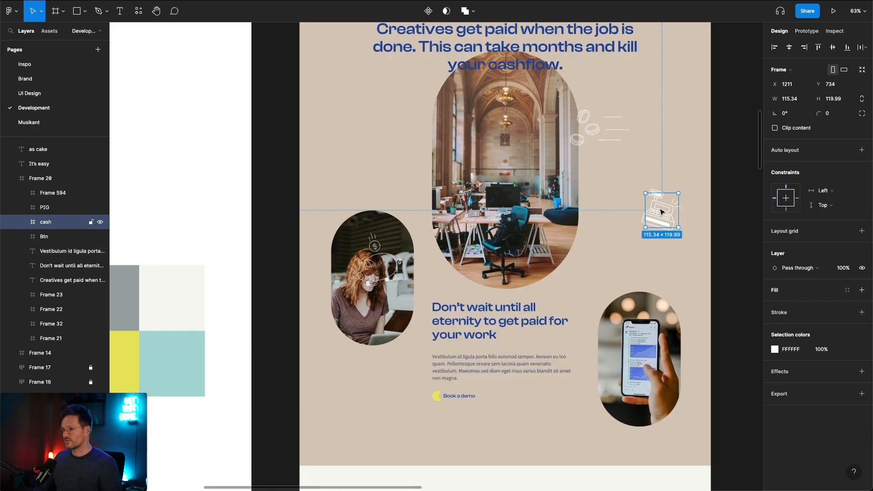
click(387, 252)
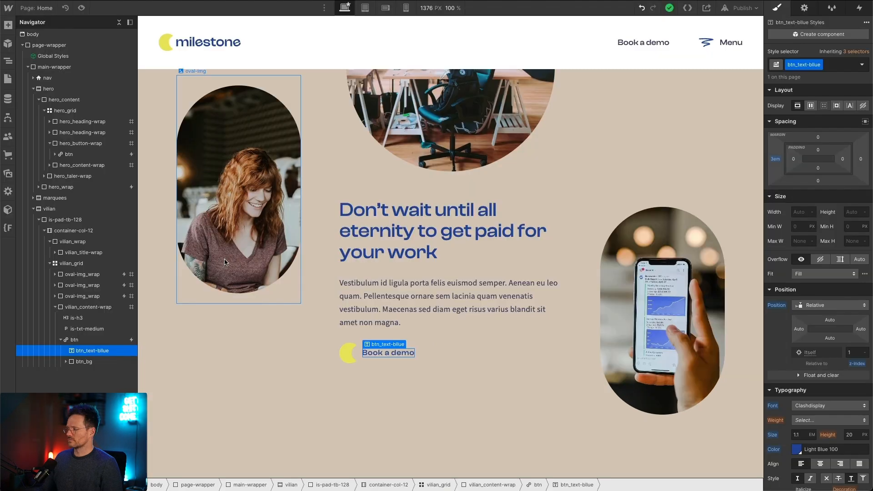
click(44, 211)
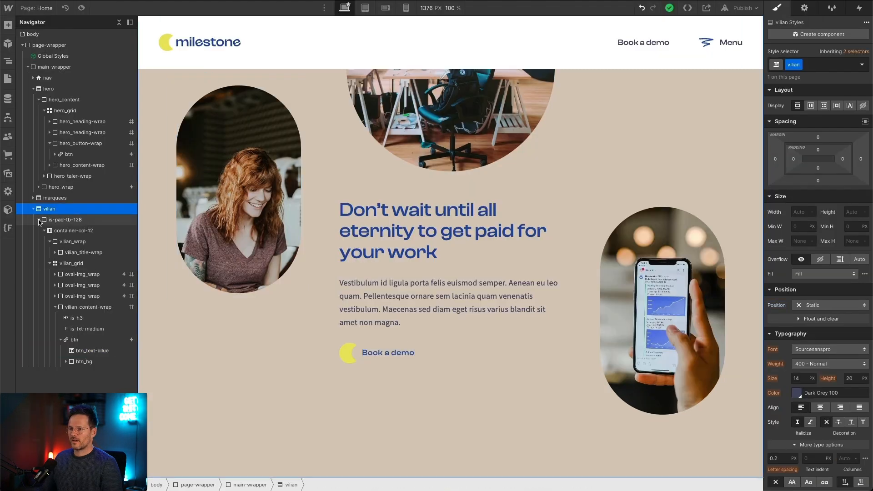
click(39, 220)
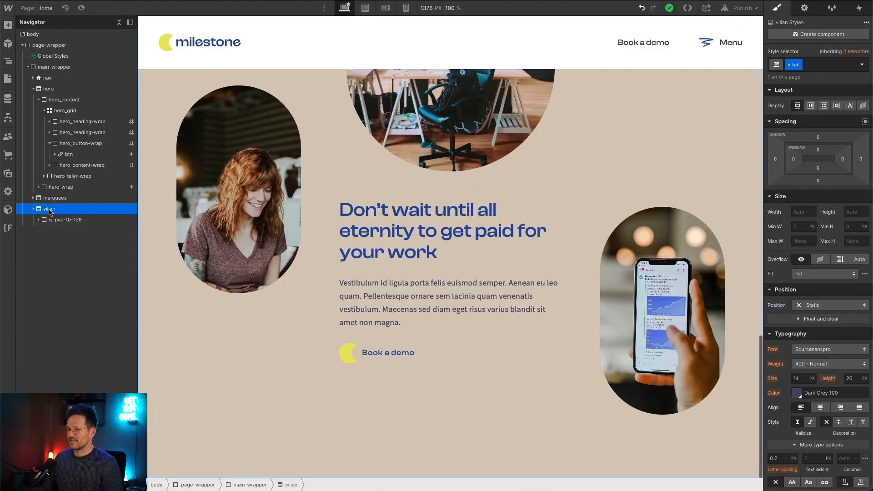
key(ctrl+k)
text(grid)
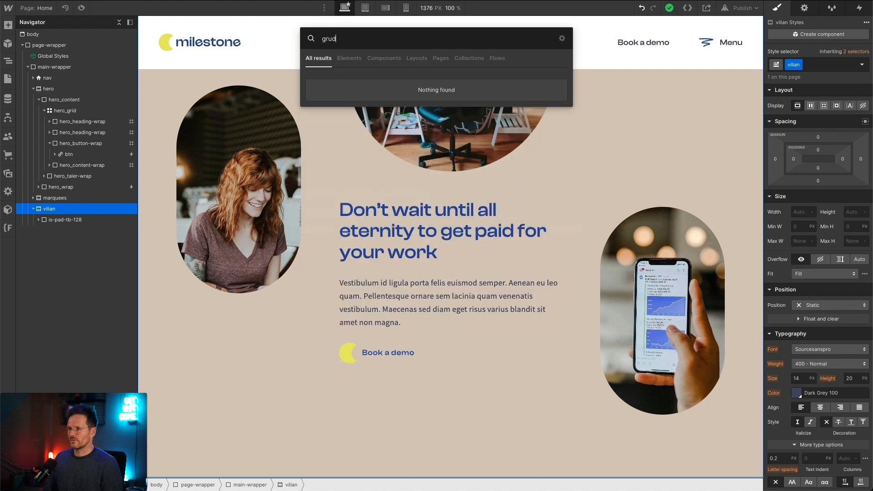
key(Return)
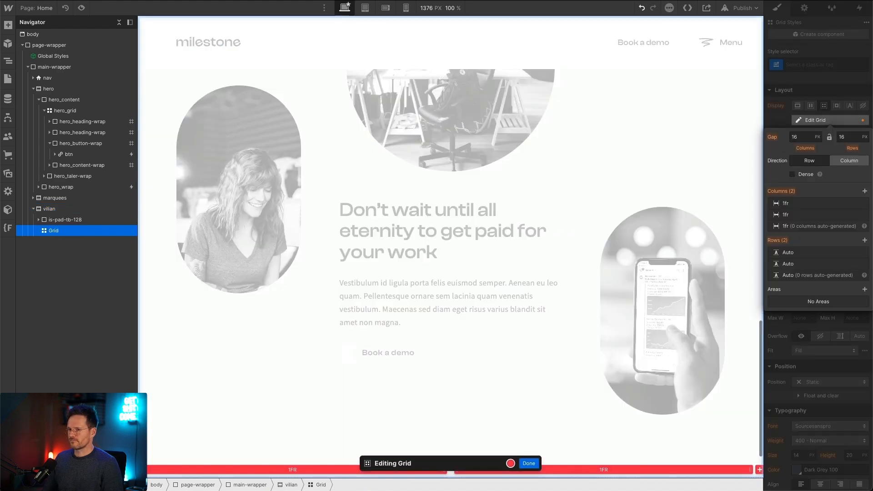
drag(57, 233, 55, 221)
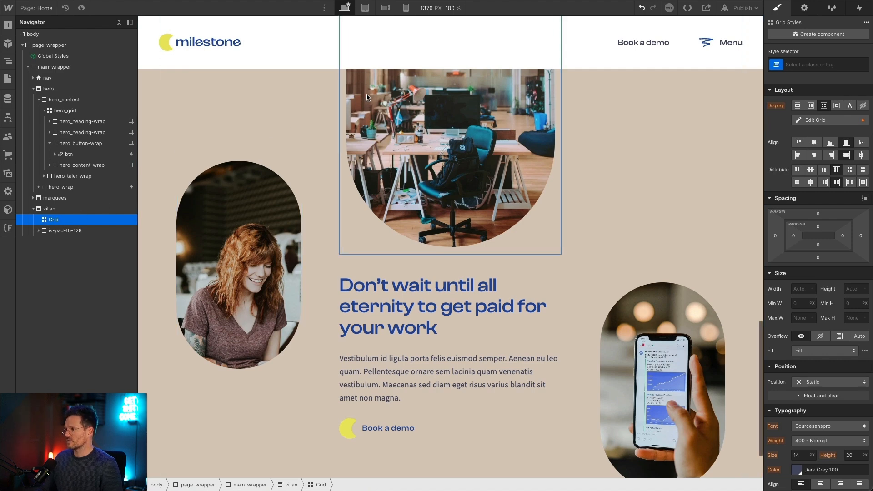
Step: Give the new grid in the vilian section the class vilian_animations-grid
key(ctrl+Return)
text(vi)
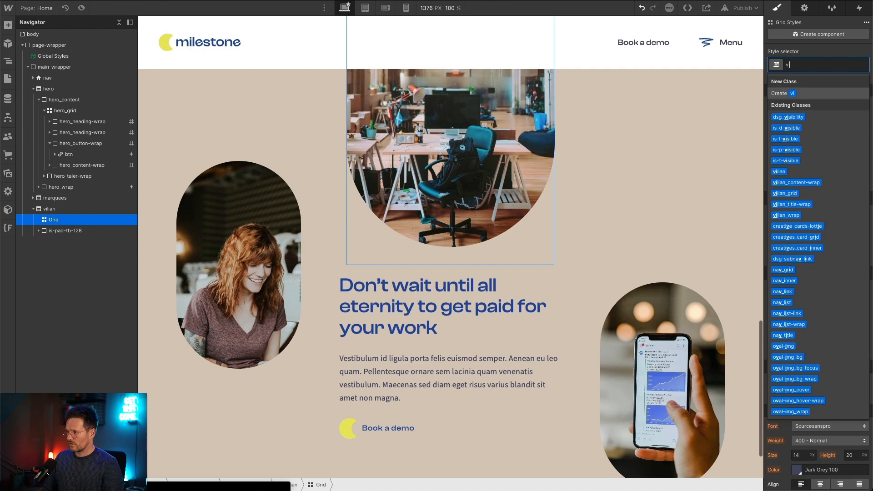
text(lian_animations-grid)
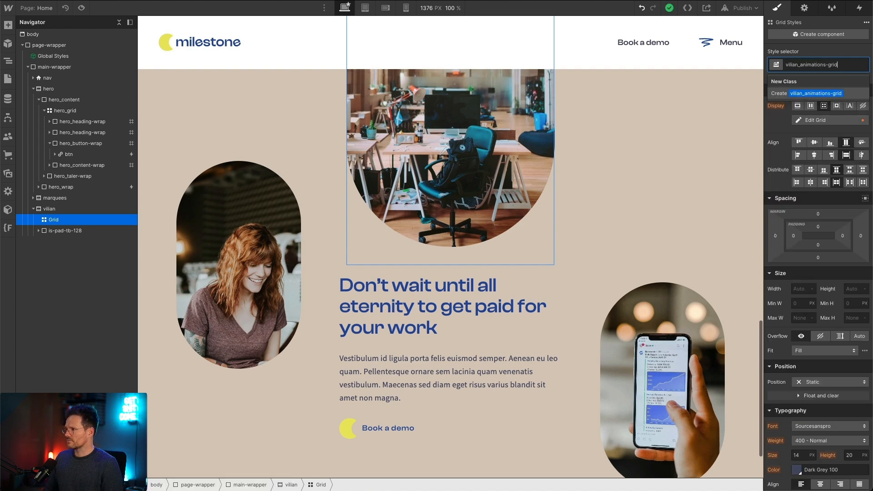
key(Return)
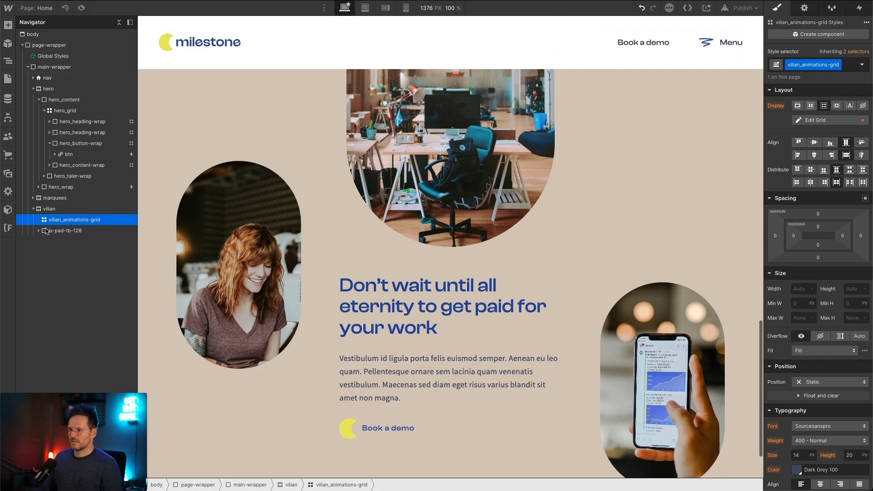
Step: Configure vilian_animations-grid with one column, two auto rows and a 4 em row gap
click(848, 121)
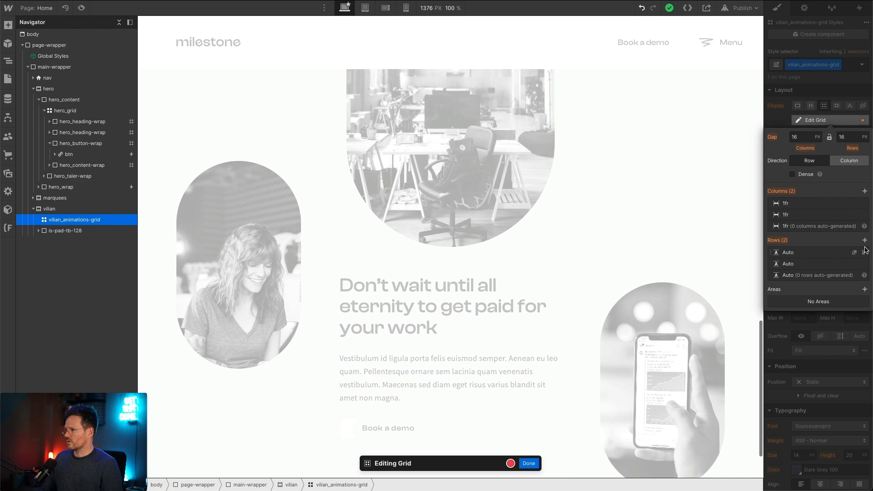
click(863, 203)
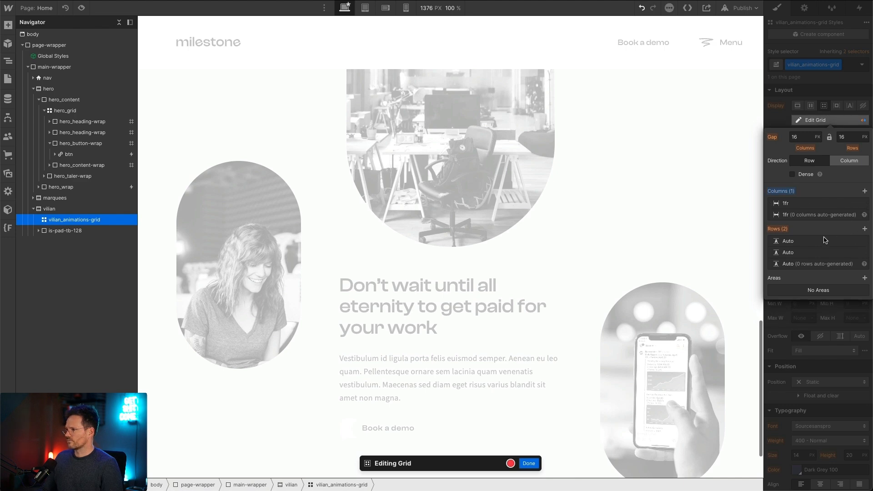
click(864, 229)
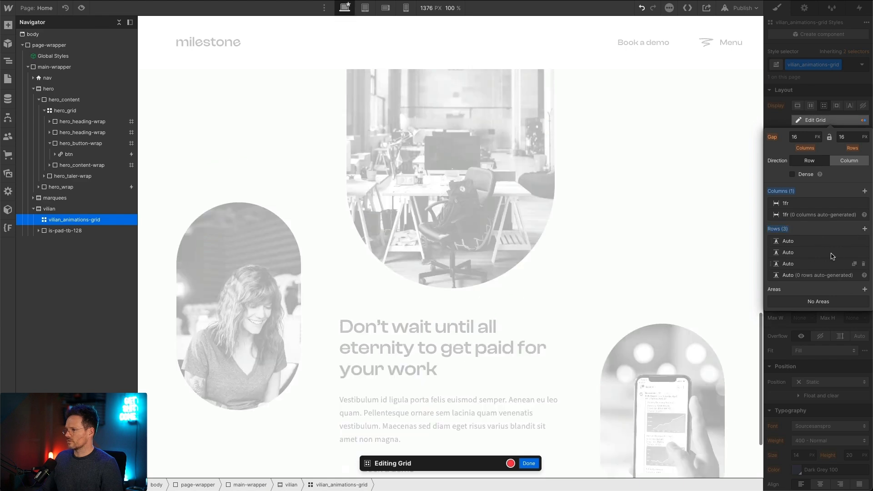
click(862, 241)
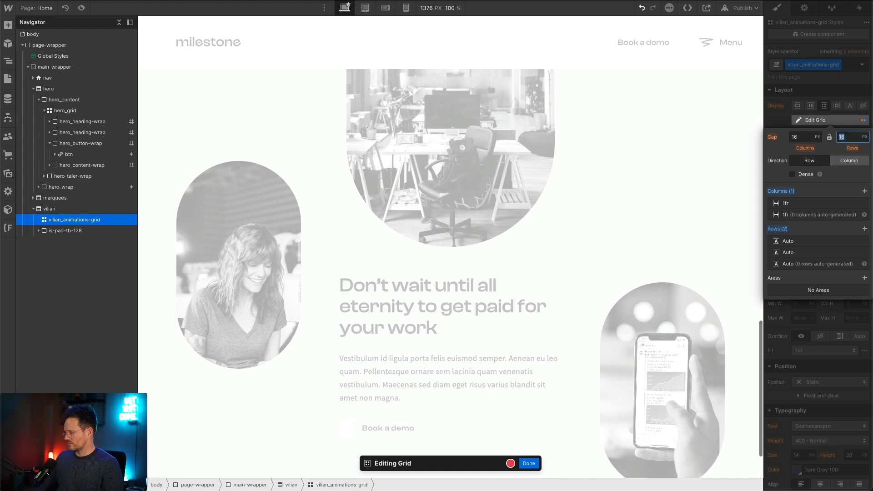
key(Return)
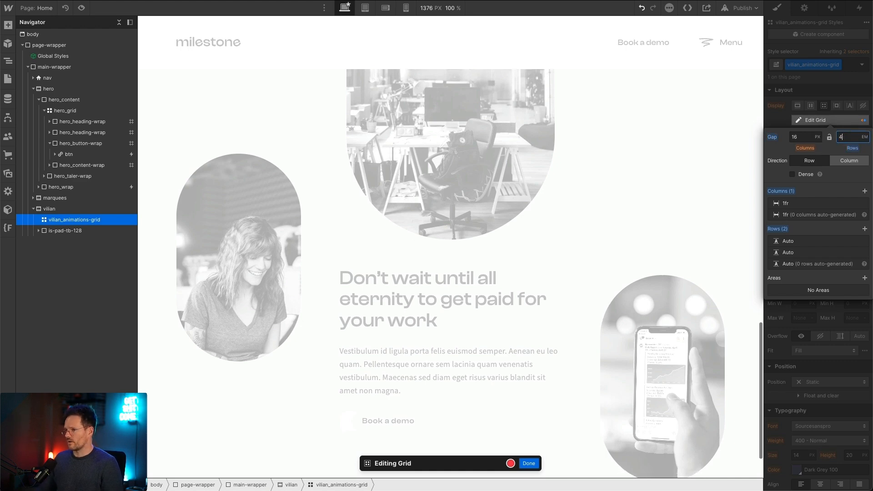
click(780, 124)
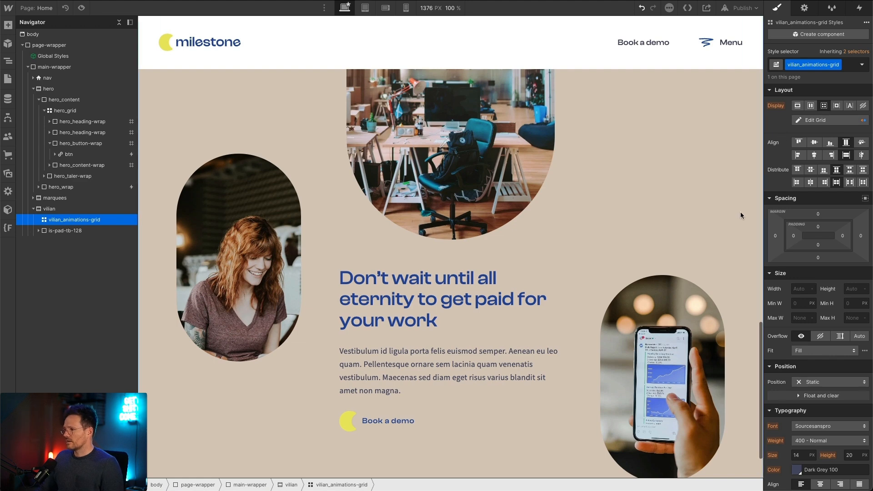
Step: Set vilian_animations-grid to absolute positioning and its parent section vilian to relative positioning
click(818, 382)
click(815, 404)
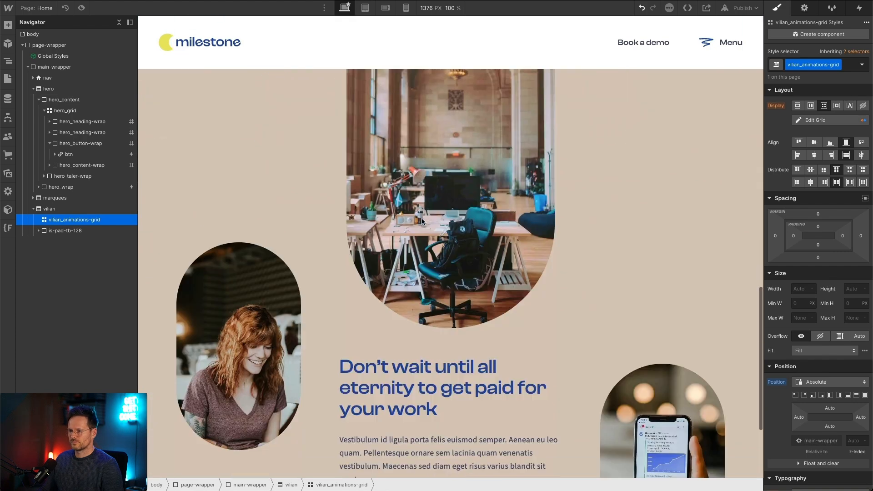
click(694, 155)
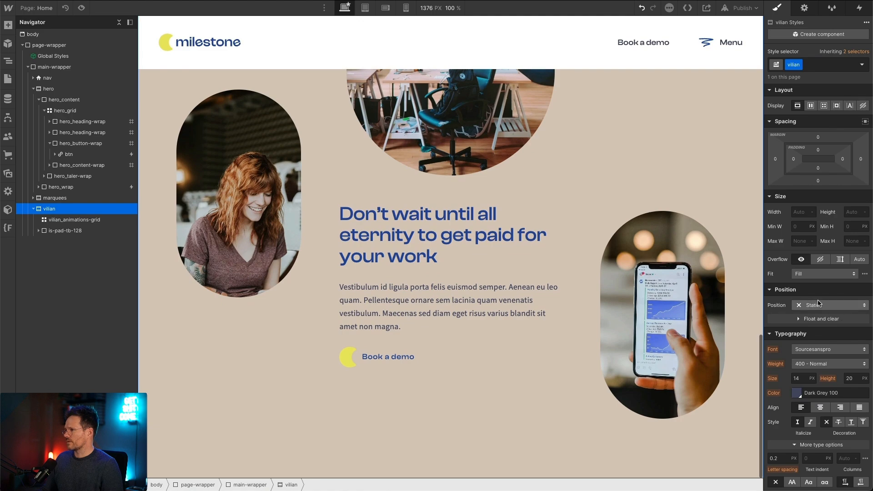
click(821, 309)
click(813, 314)
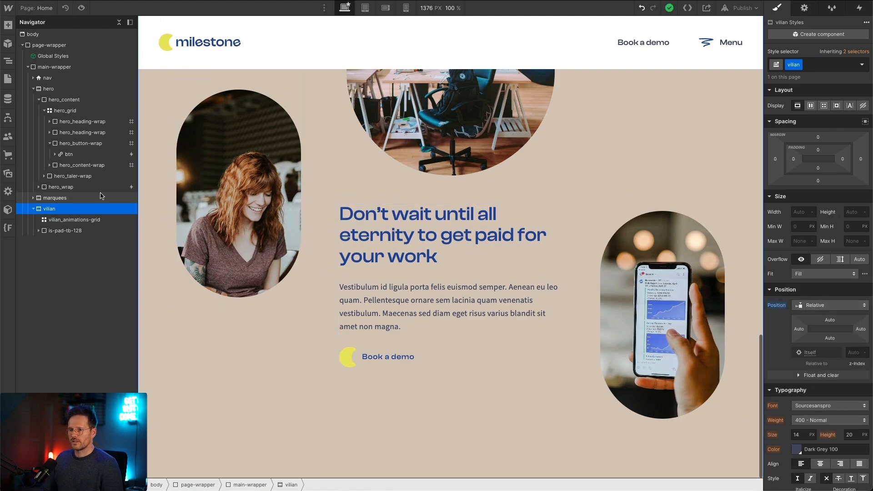
Step: Set vilian_animations-grid's width to 100% and anchor it at 0% on all four sides of the vilian section
click(75, 220)
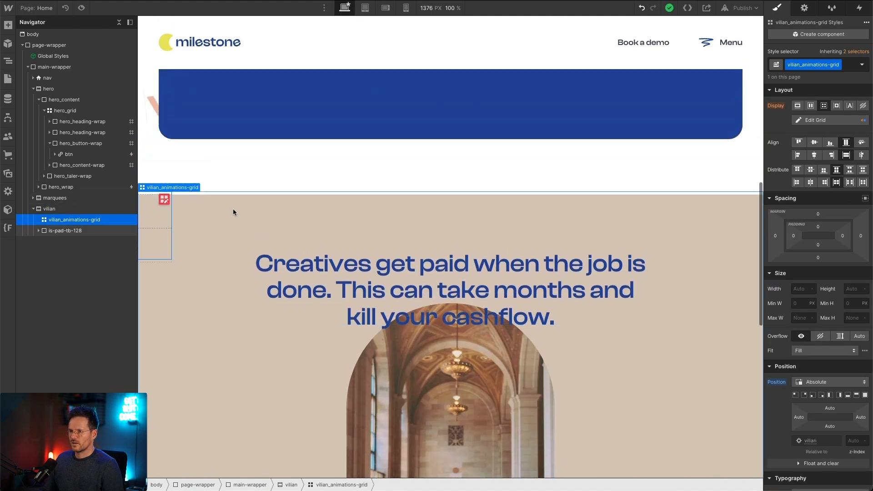
click(794, 290)
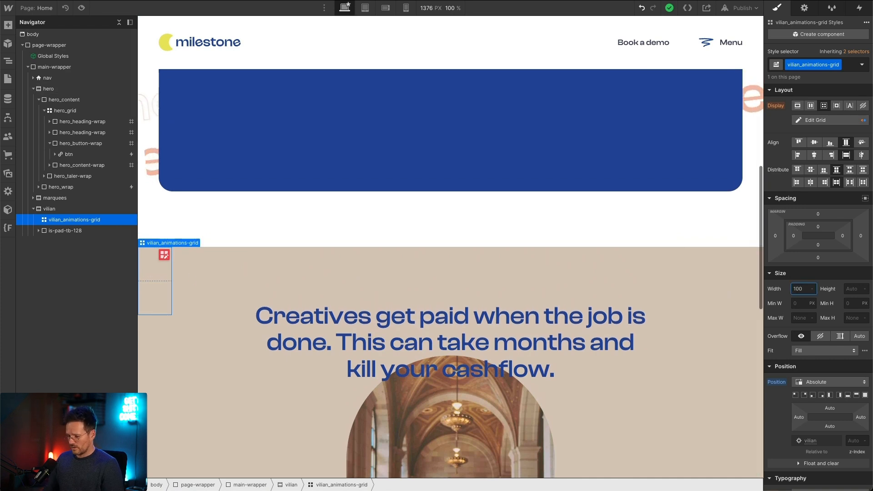
text(100%)
key(Return)
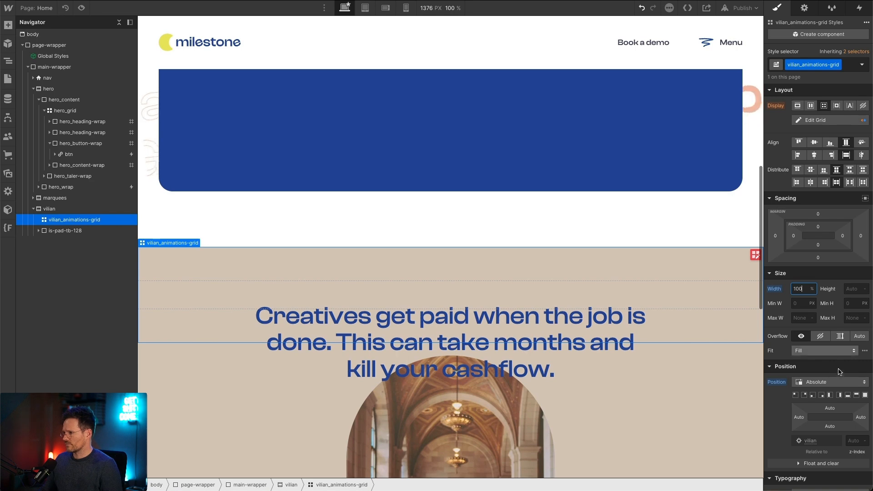
click(865, 395)
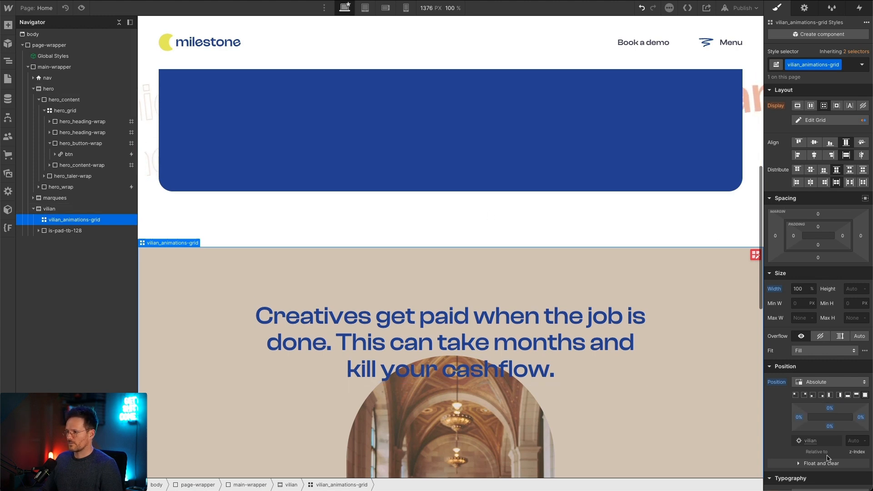
Step: Set vilian_animations-grid's z-index to 2
click(852, 441)
text(2)
key(Tab)
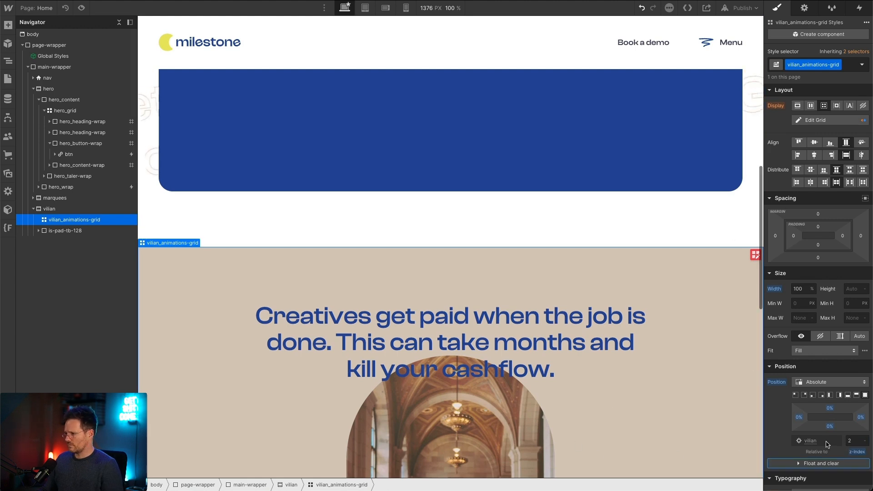
Step: Change the z-index of vilian_animations-grid to 1
click(848, 441)
text(1)
key(Tab)
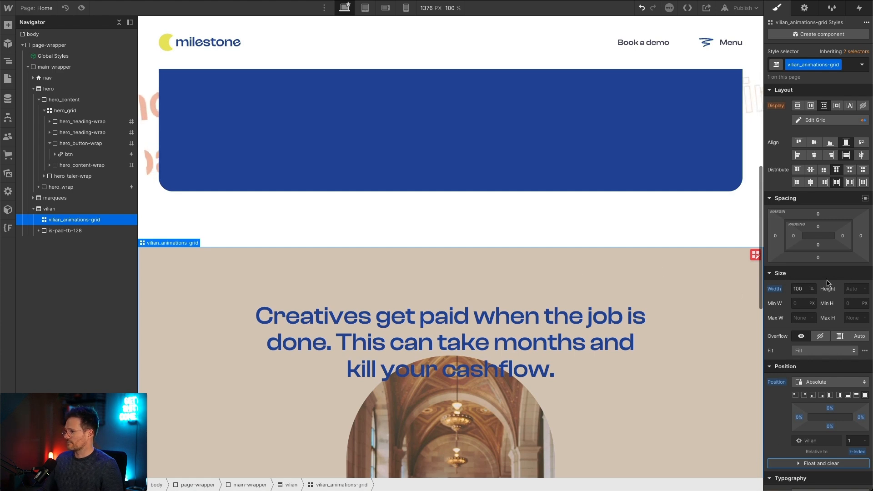
Step: Compare the illustrations' vertical extent in the Figma design and set vilian_animations-grid's height to 75%
click(853, 286)
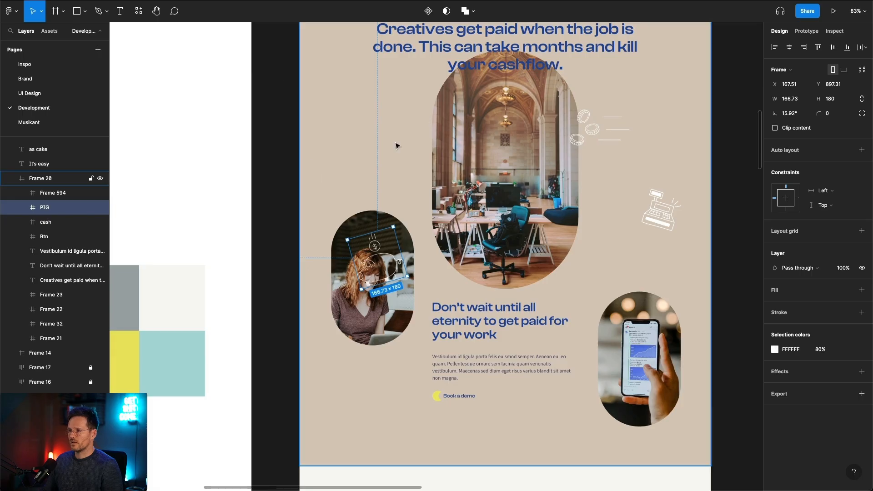
scroll(400, 141, up, 3)
scroll(396, 237, down, 1)
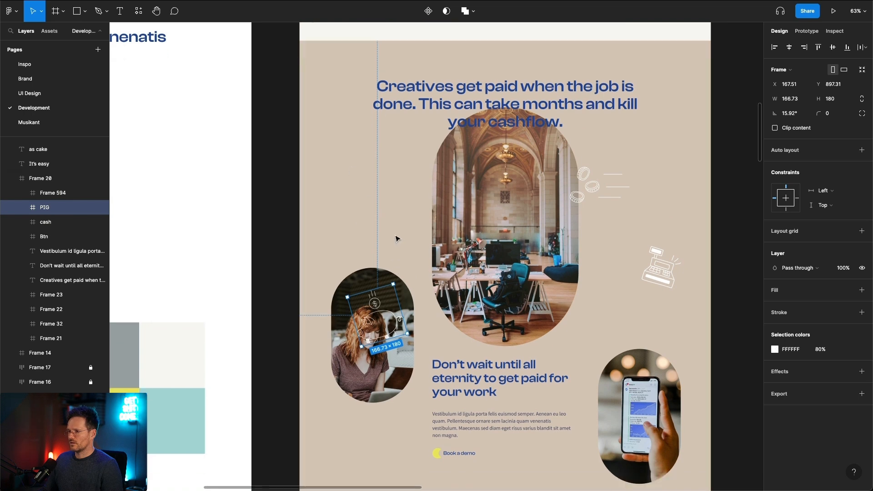
scroll(397, 237, up, 1)
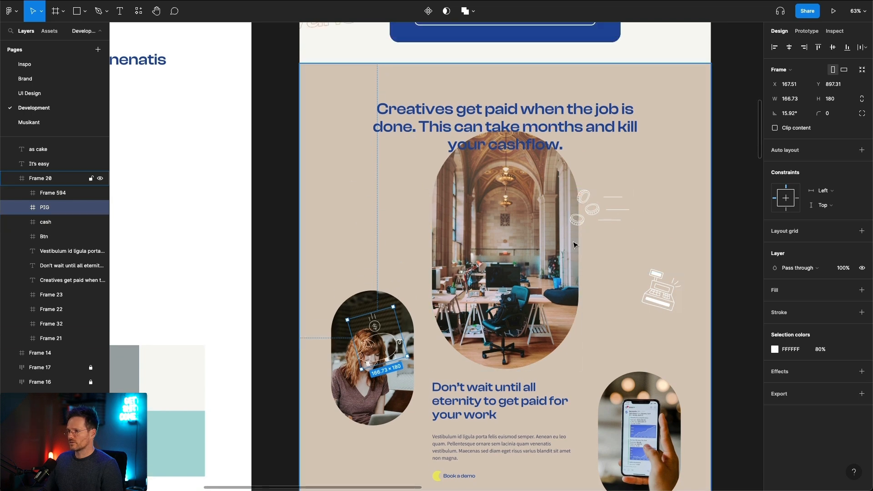
scroll(636, 287, down, 3)
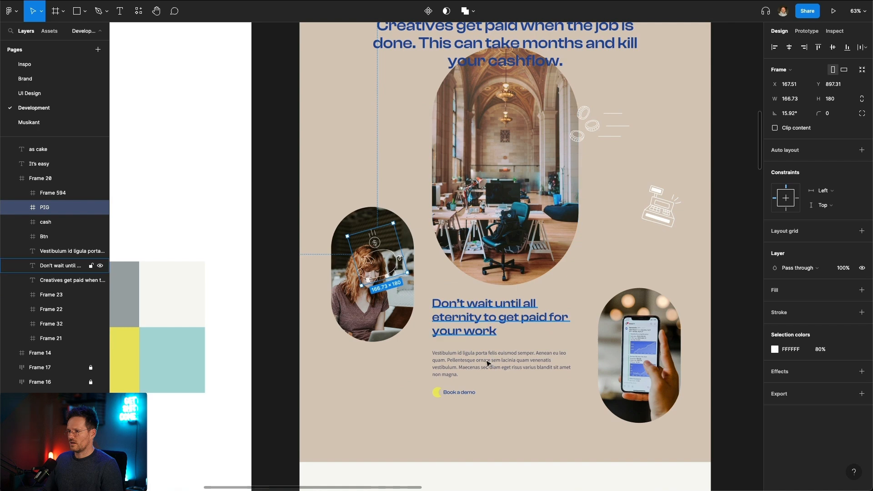
scroll(449, 136, up, 1)
scroll(449, 137, up, 1)
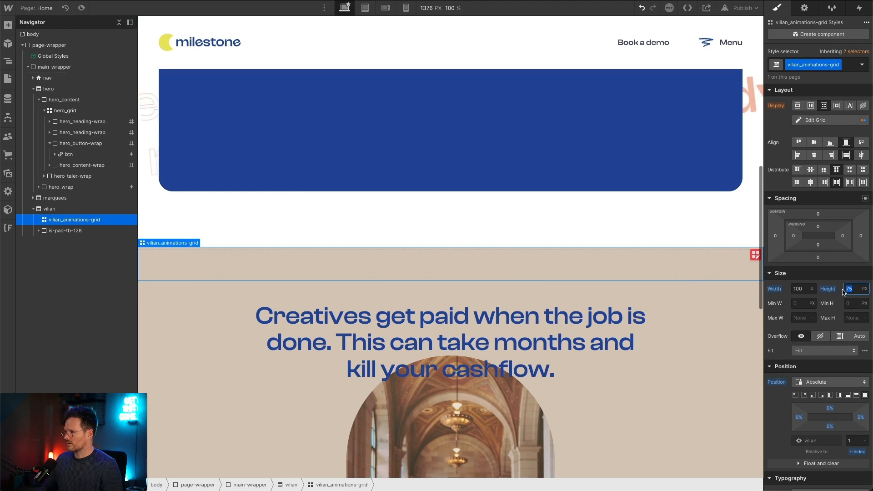
text(758)
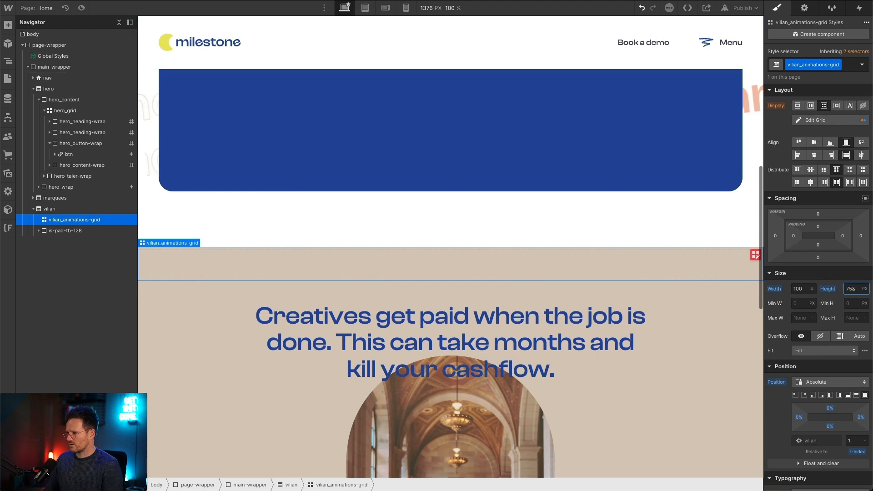
key(BackSpace)
text(%)
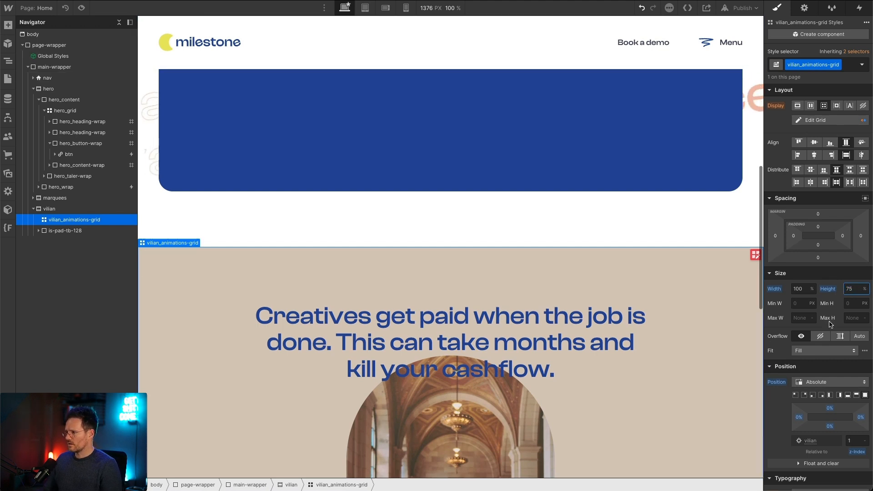
Step: Set vilian_animations-grid's top offset to 40% and compare its start with the illustrations in the Figma design
click(829, 411)
text(40)
key(Return)
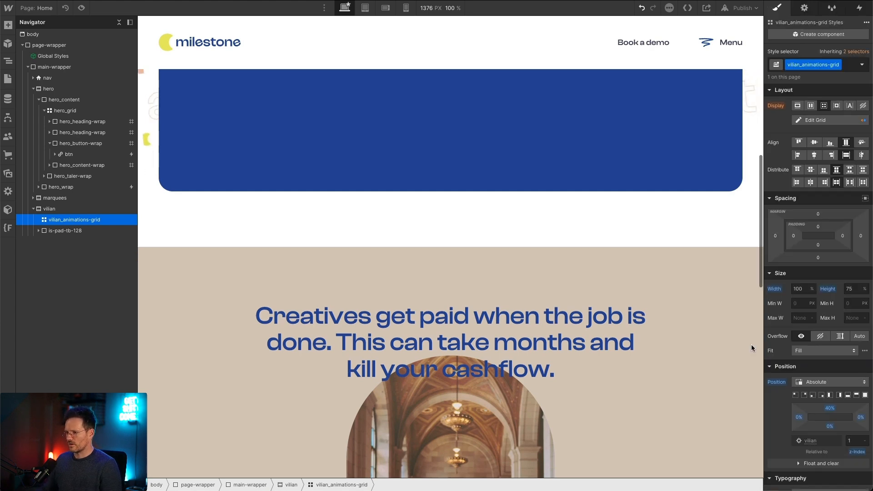
scroll(564, 253, down, 9)
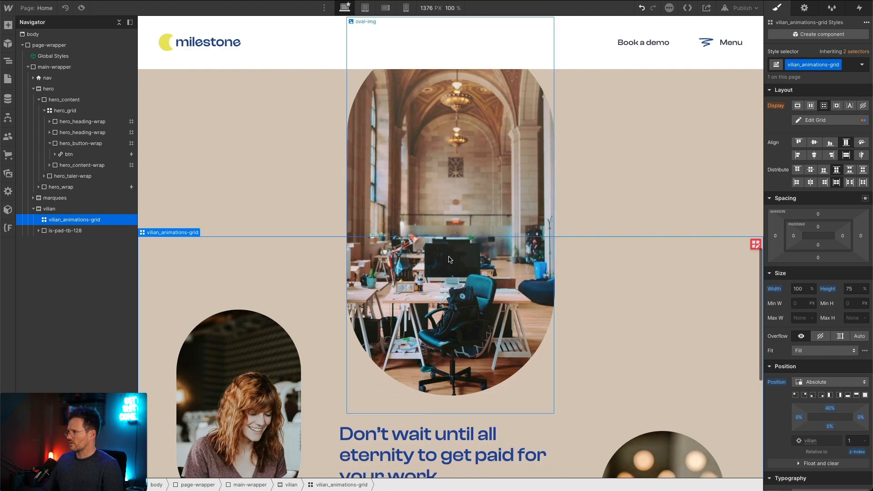
scroll(320, 282, up, 2)
scroll(320, 282, up, 5)
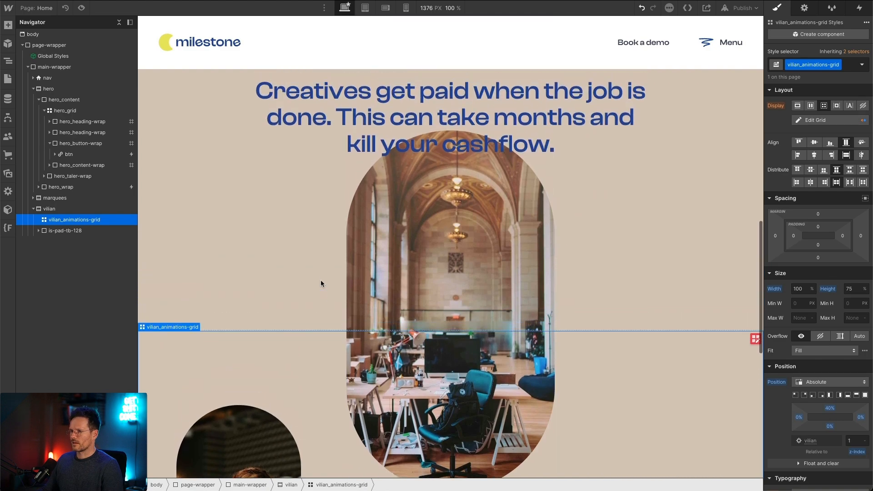
scroll(320, 282, down, 7)
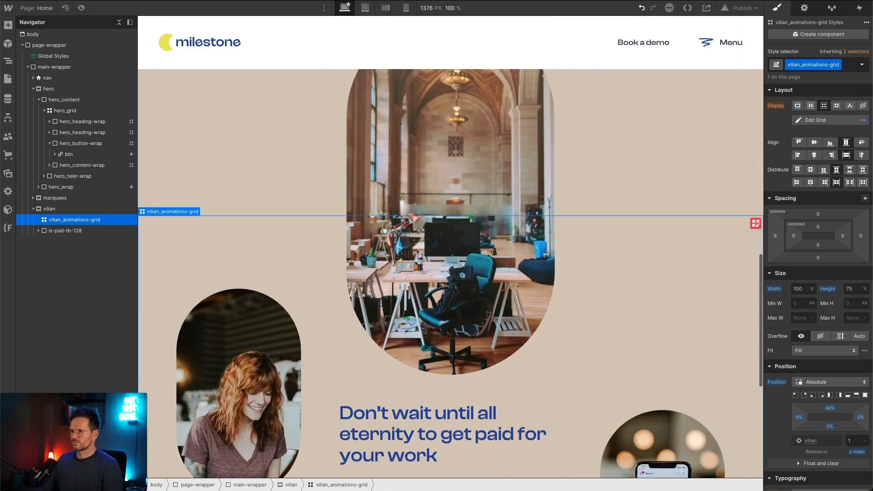
key(super+Tab)
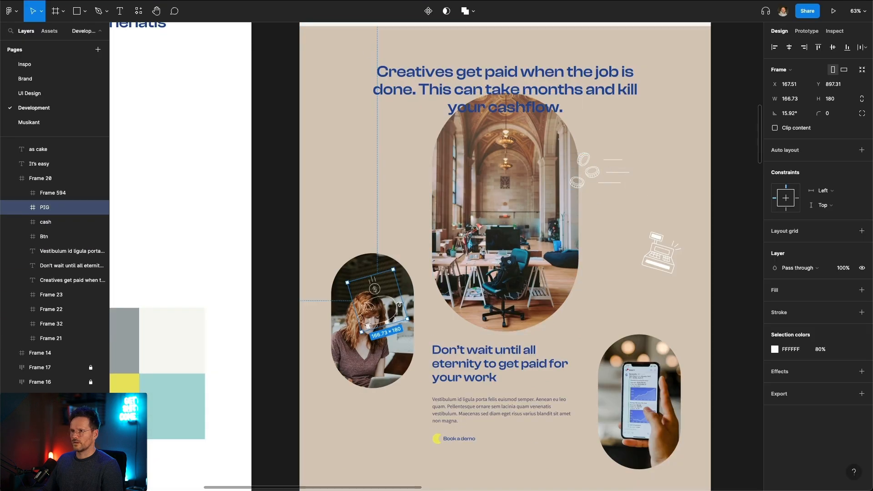
key(super+Tab)
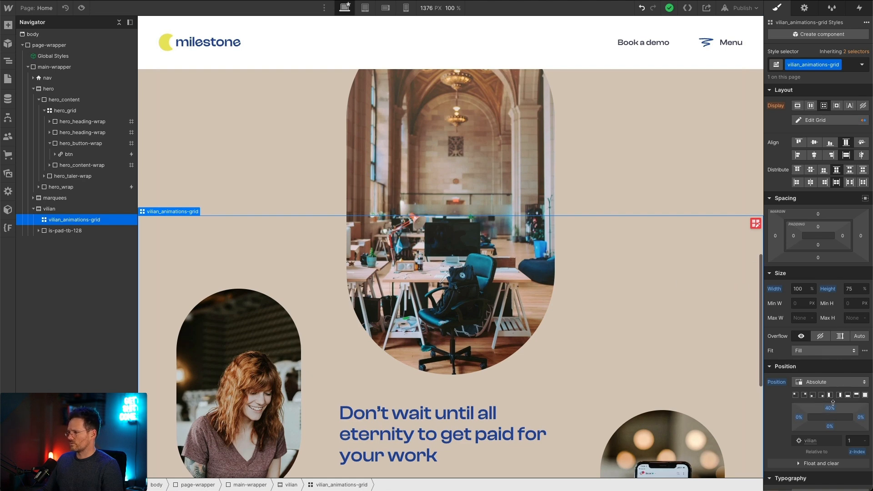
Step: Set vilian_animations-grid's top offset to 30% and check where it starts over the oval image
drag(833, 402, 831, 396)
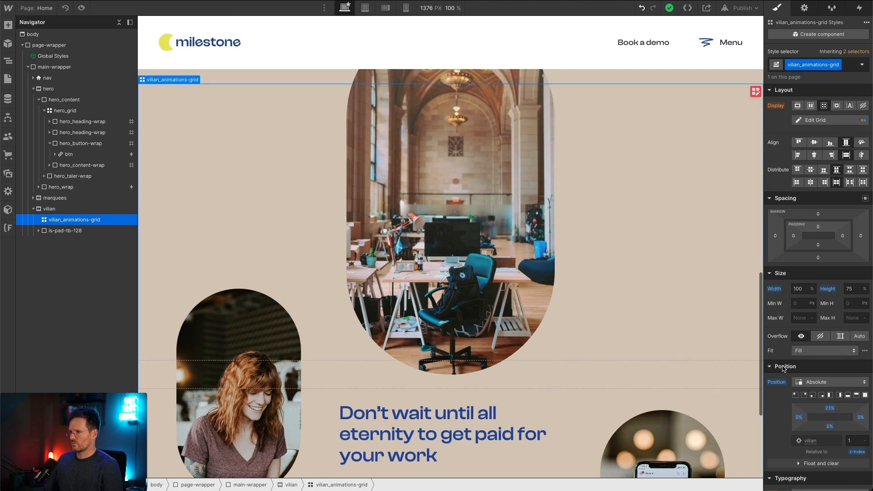
click(828, 408)
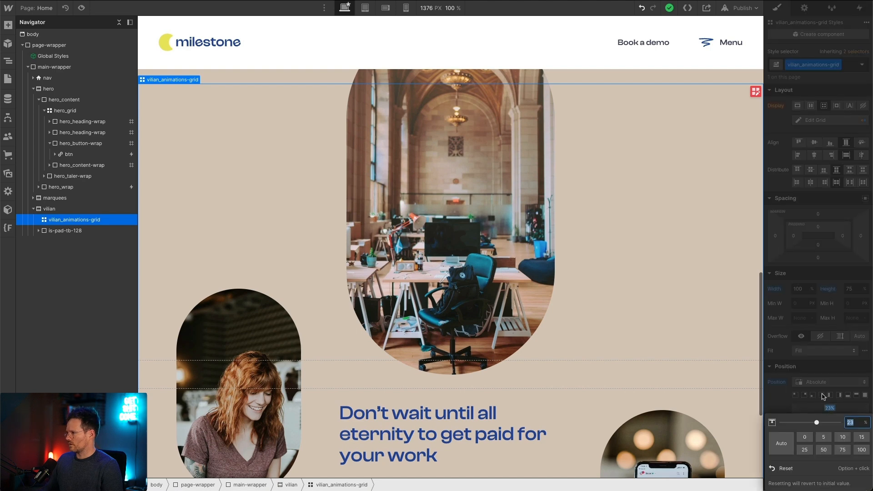
text(30)
key(Return)
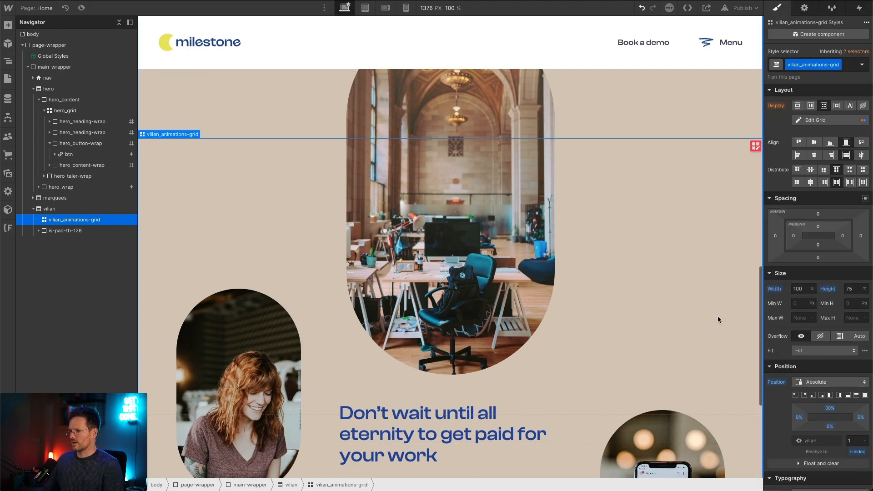
scroll(518, 242, up, 5)
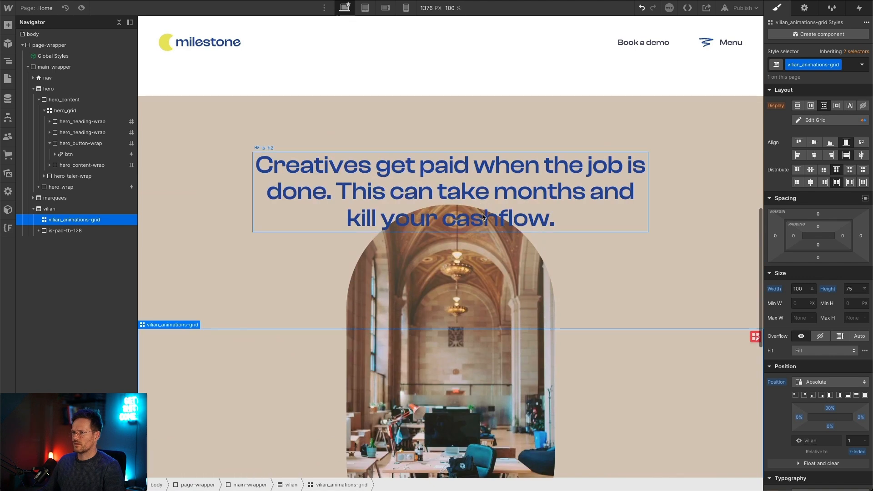
scroll(431, 222, down, 4)
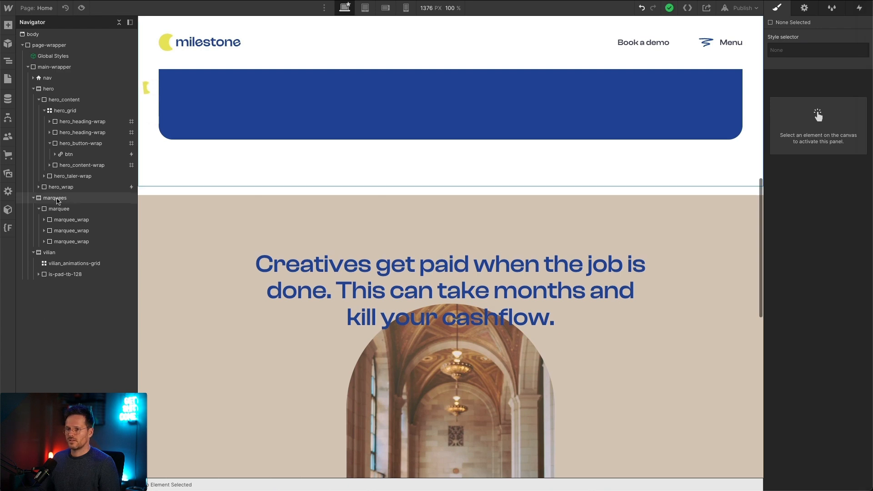
Step: Copy the first marquee_wrap from the marquees section and paste it inside vilian_animations-grid
click(72, 198)
click(50, 220)
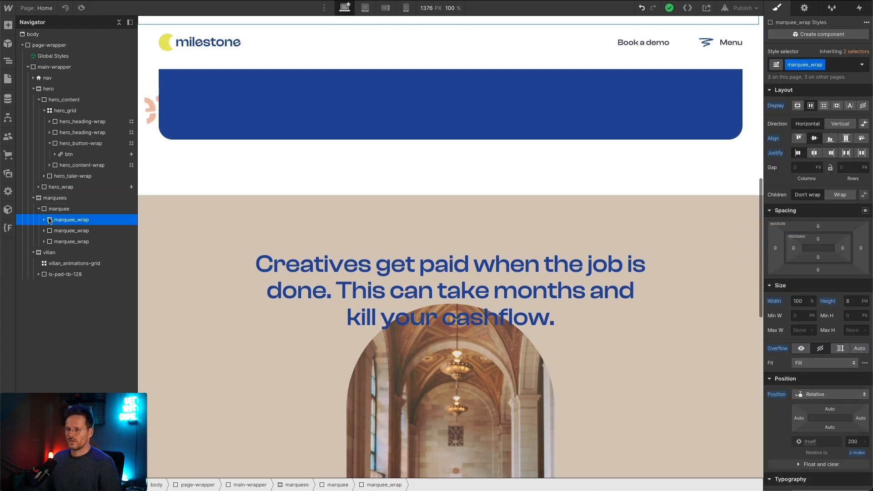
click(51, 263)
key(ctrl+v)
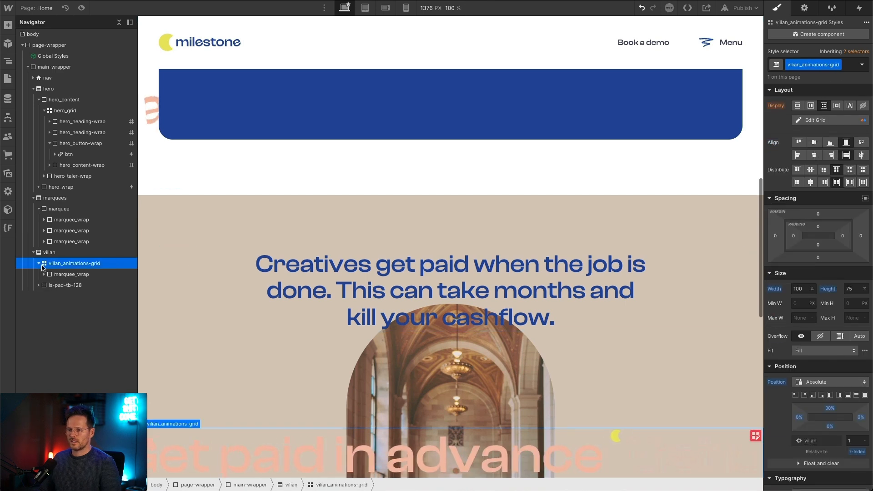
Step: Duplicate the class of the pasted marquee_wrap and name the new class vilian_marquee-wrap
click(71, 274)
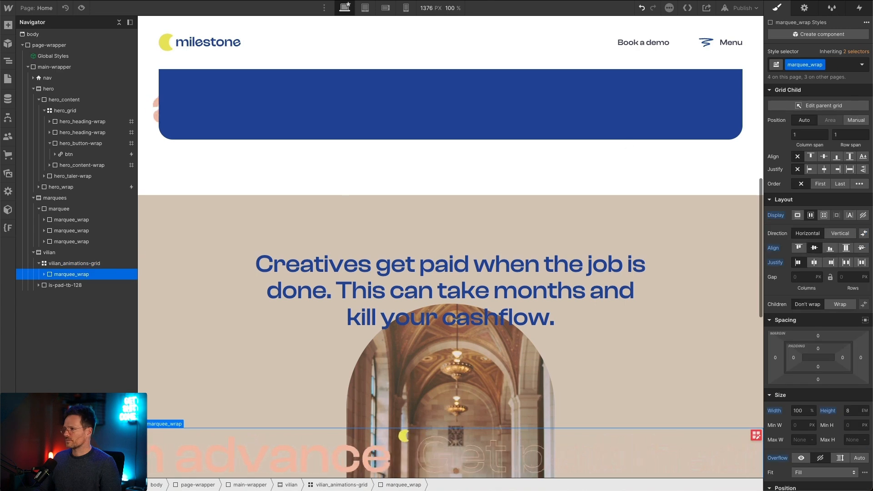
click(821, 66)
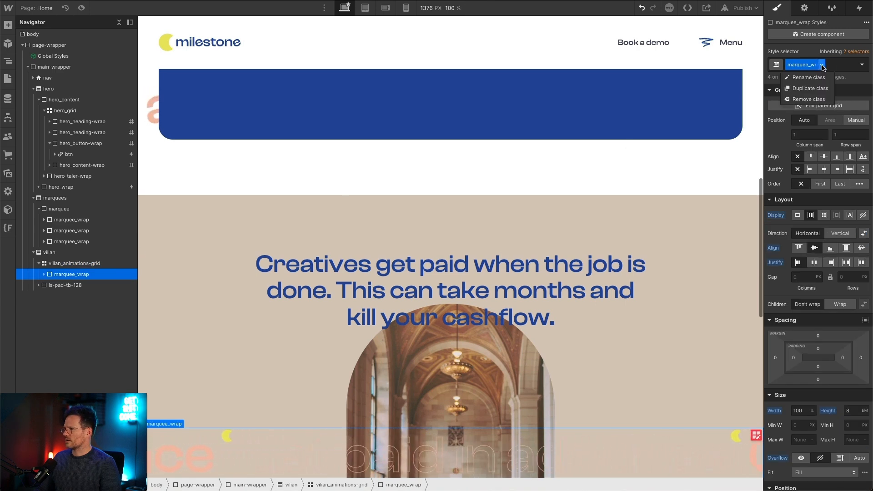
click(816, 88)
key(Right)
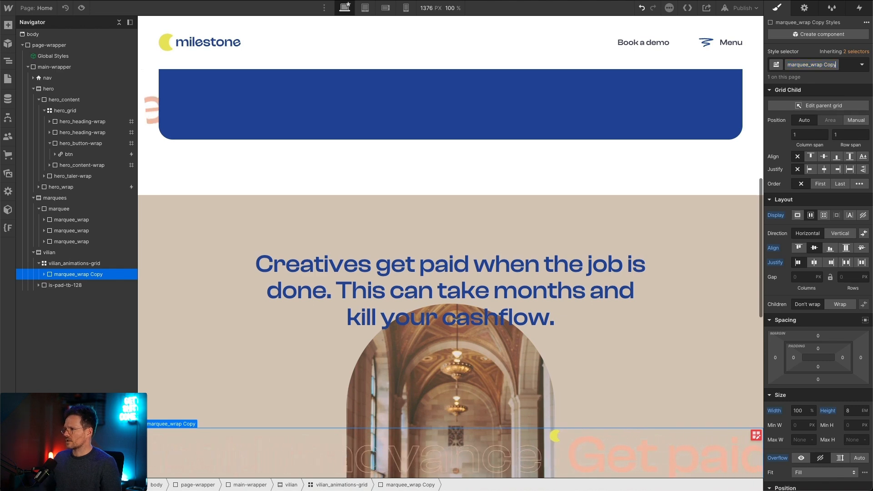
key(super+BackSpace)
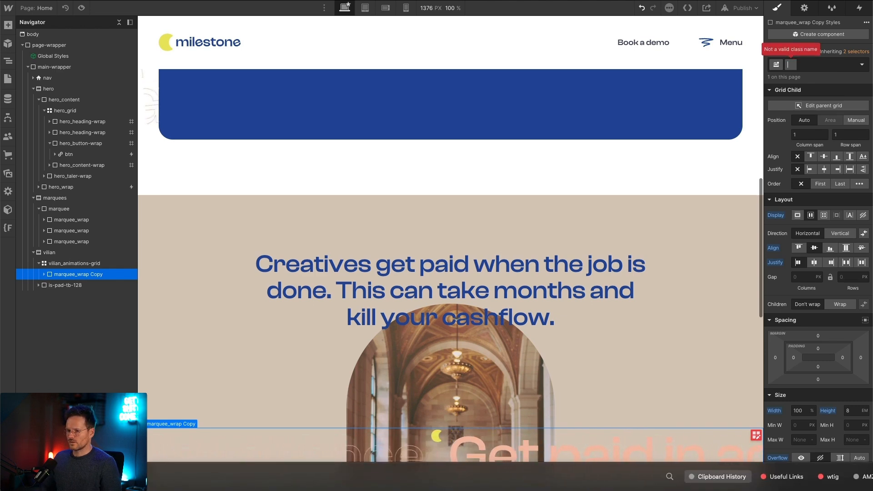
text(vilian_)
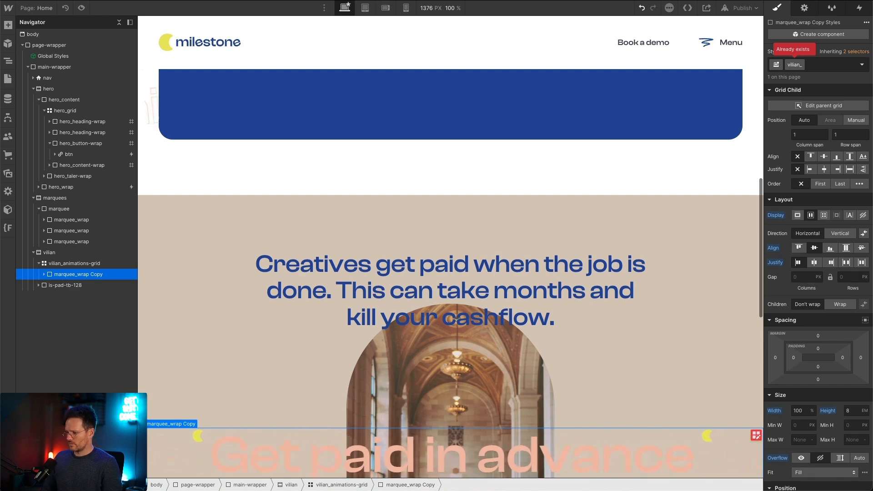
text(mar)
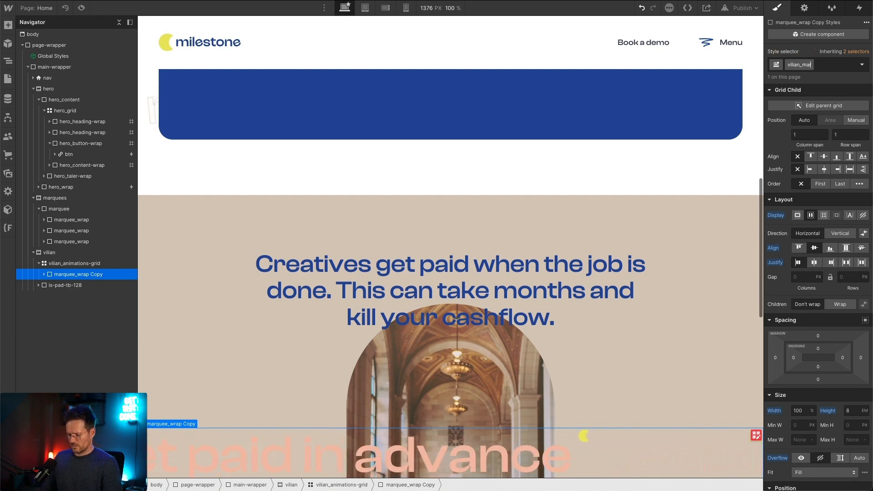
text(q)
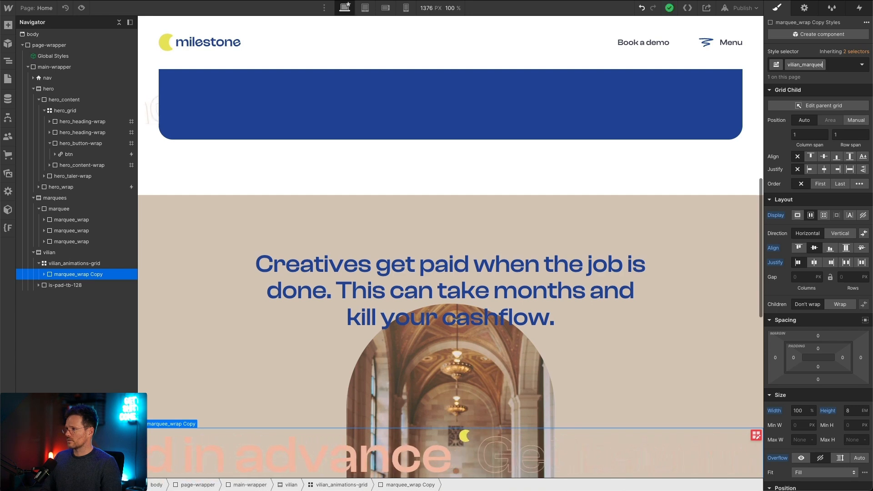
text(uee-wrap)
key(Return)
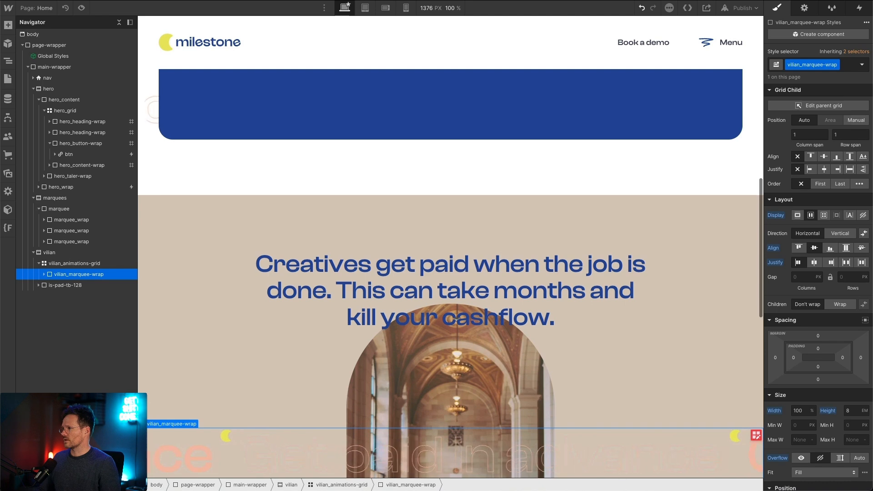
Step: Duplicate the marquee_row01 class on the row inside vilian_marquee-wrap and name the new class marquee_coins
click(45, 274)
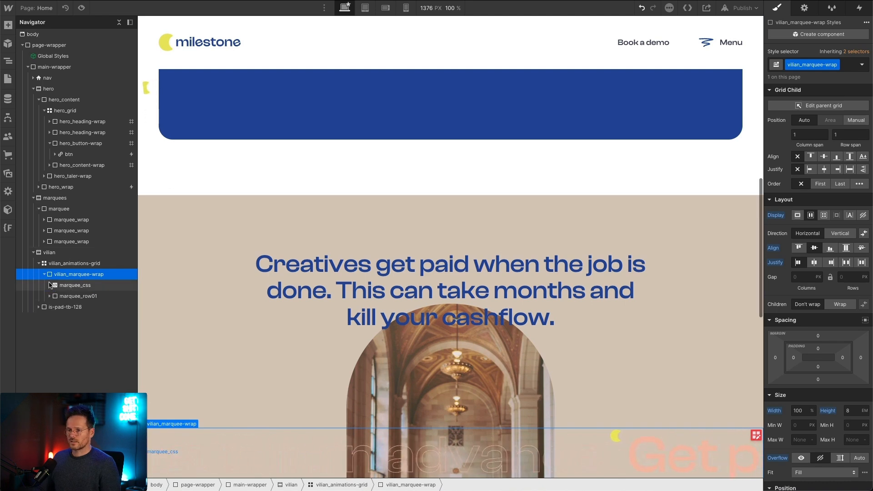
click(60, 296)
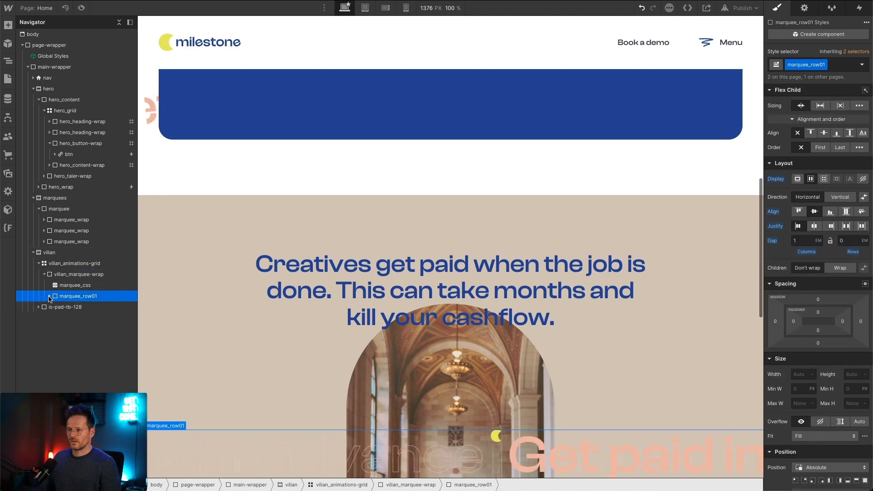
click(49, 296)
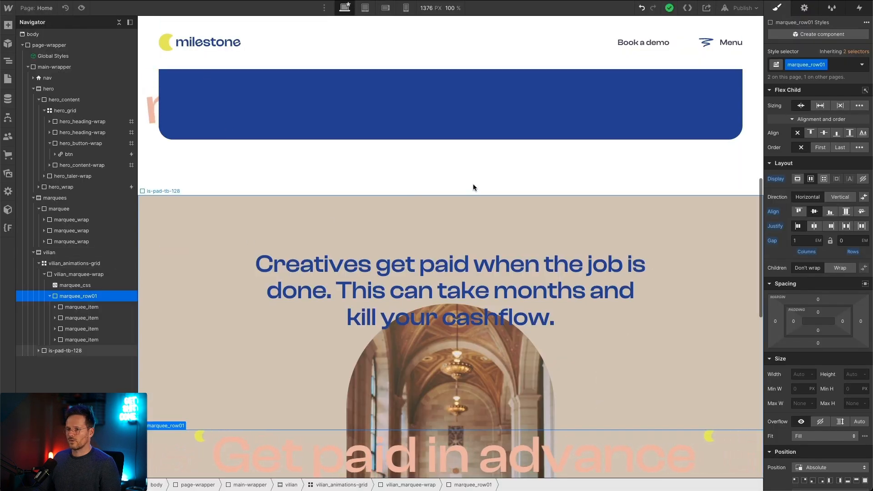
click(823, 64)
click(821, 89)
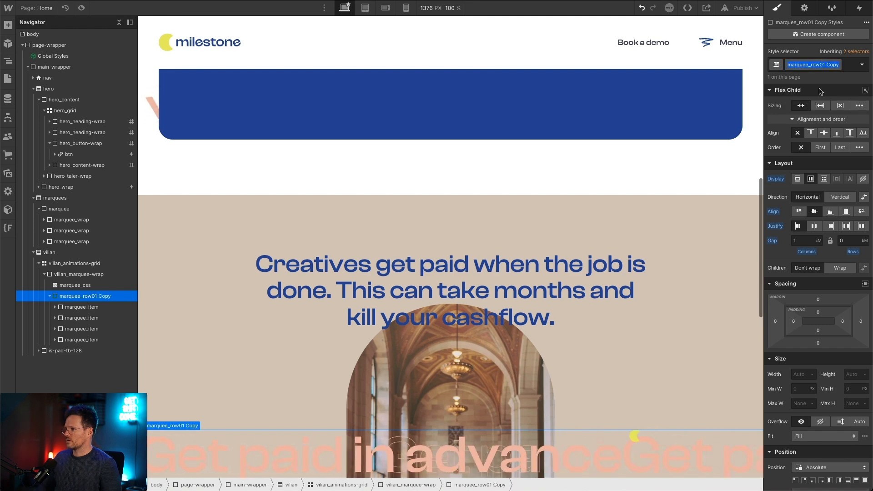
text(vilian_)
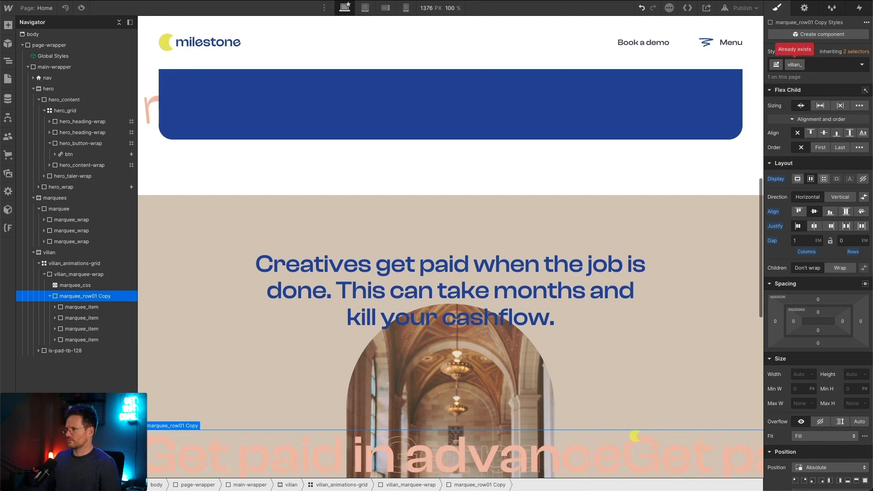
key(Escape)
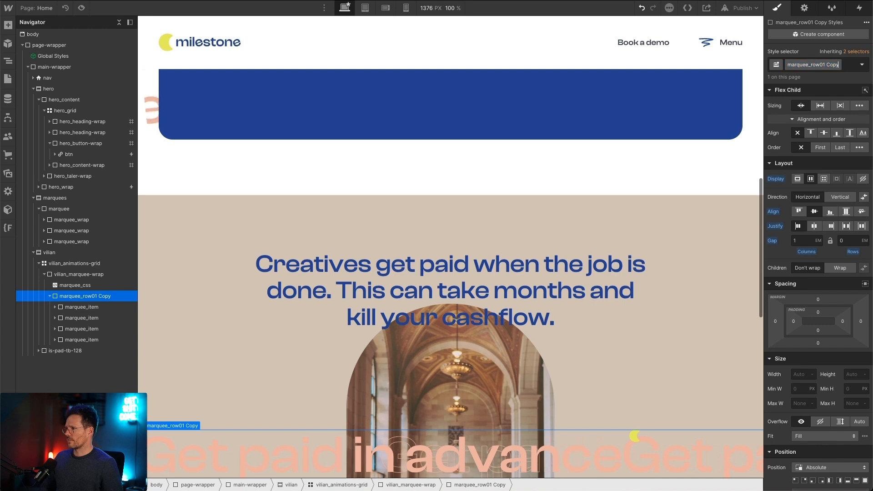
key(BackSpace)
key(BackSpace)
key(BackSpace)
key(BackSpace)
text(cd)
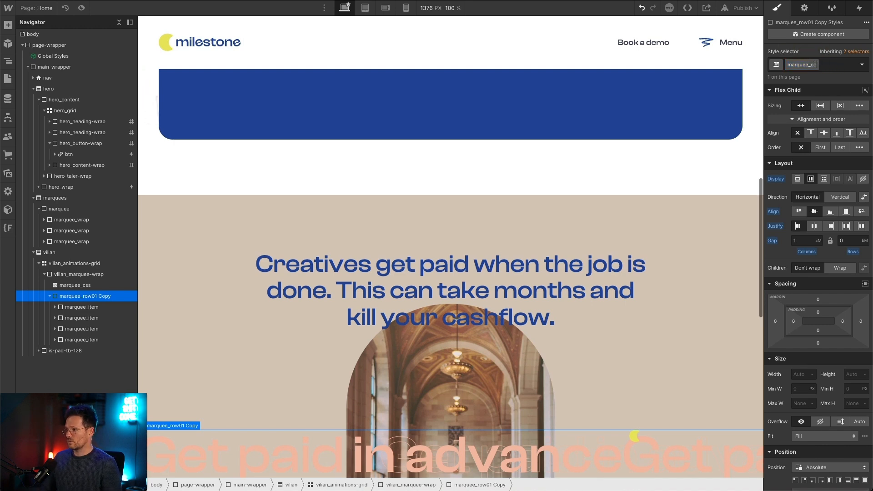
key(Return)
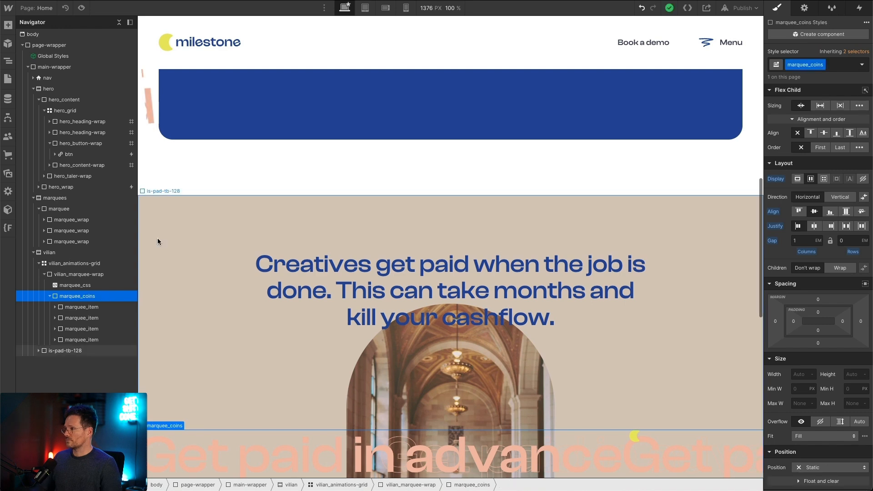
Step: Delete all but the first marquee_item in marquee_coins and duplicate the remaining item's class as marquee_coins-wrap
click(83, 342)
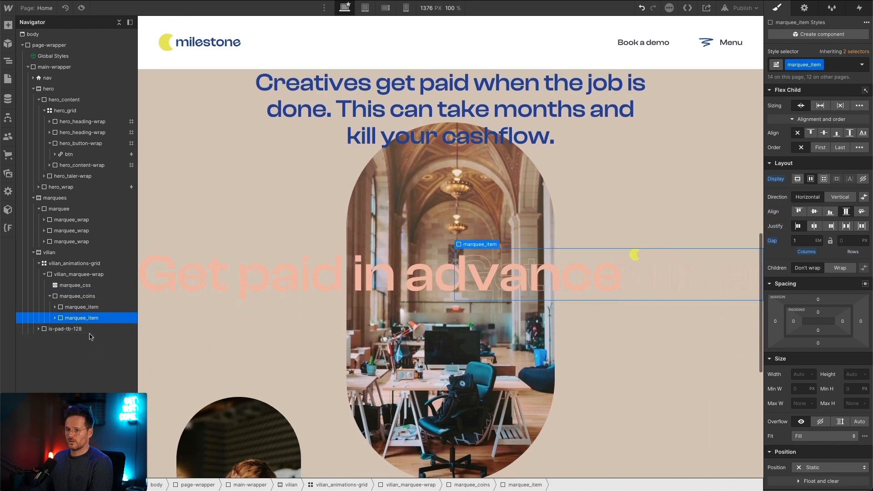
key(Delete)
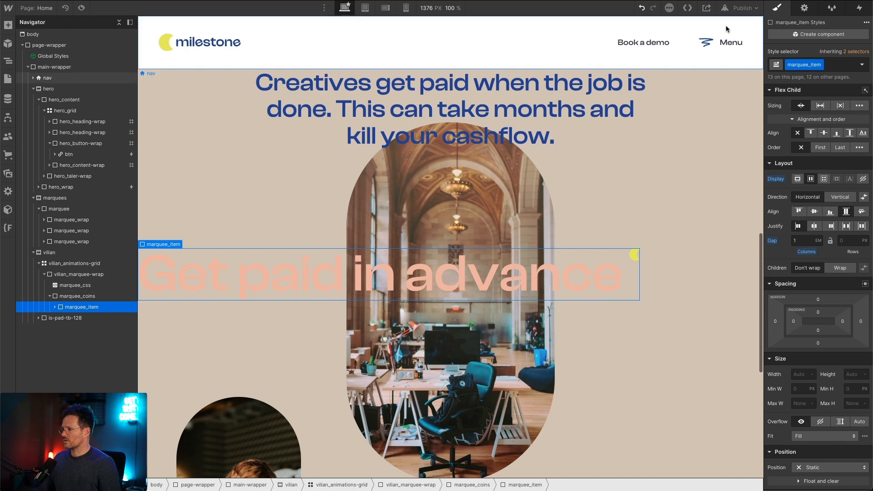
click(820, 65)
click(812, 89)
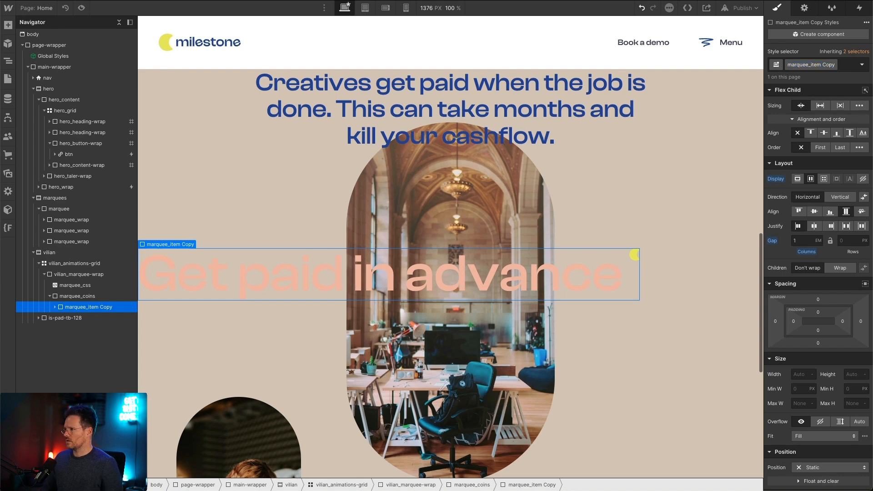
key(BackSpace)
key(BackSpace)
key(BackSpace)
key(BackSpace)
key(BackSpace)
key(BackSpace)
key(BackSpace)
key(BackSpace)
text(coins-wrap)
key(Return)
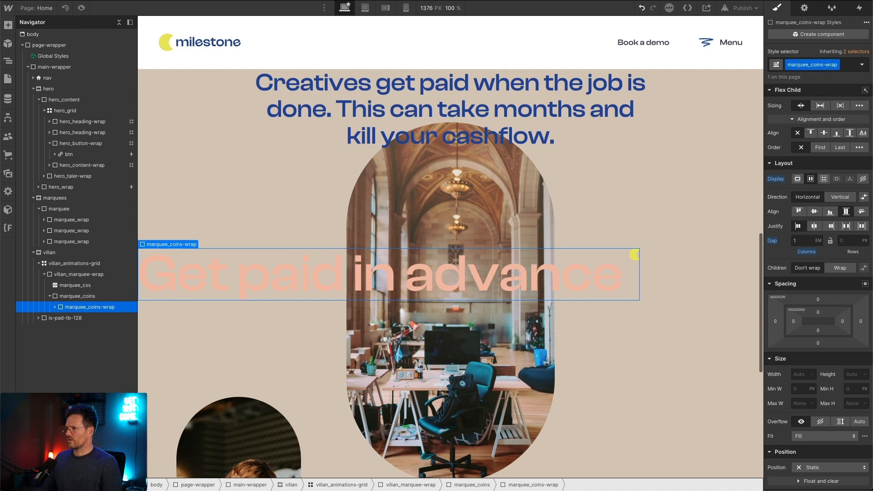
Step: Delete the is-txt-marquee text and the hero_marquee-icon embed inside marquee_coins-wrap
click(55, 307)
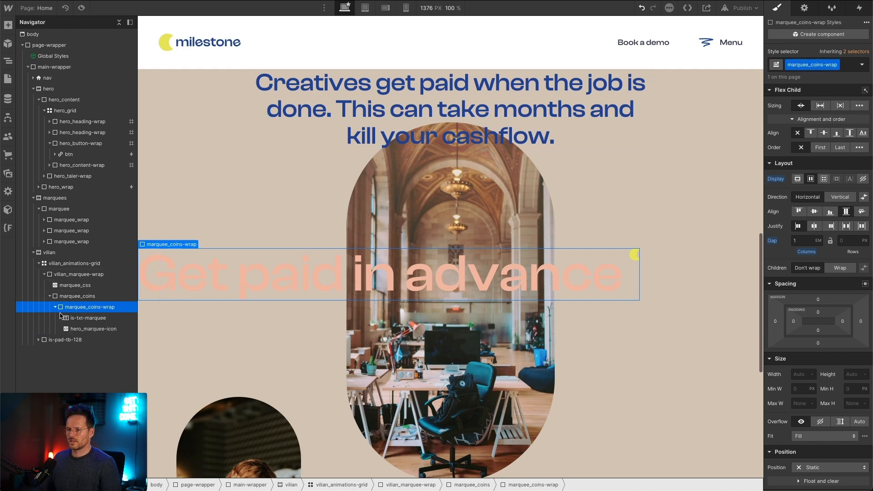
click(83, 318)
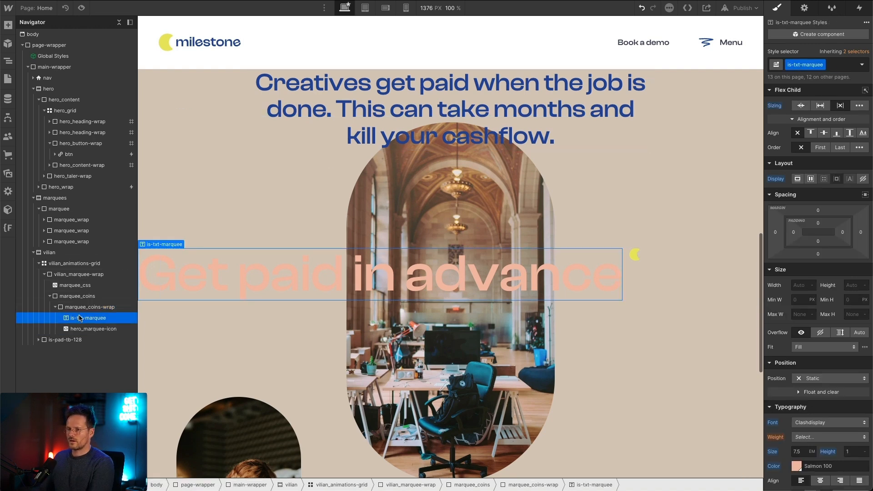
key(Delete)
key(Delete)
Step: Insert an HTML Embed element into the empty marquee_coins-wrap
click(82, 310)
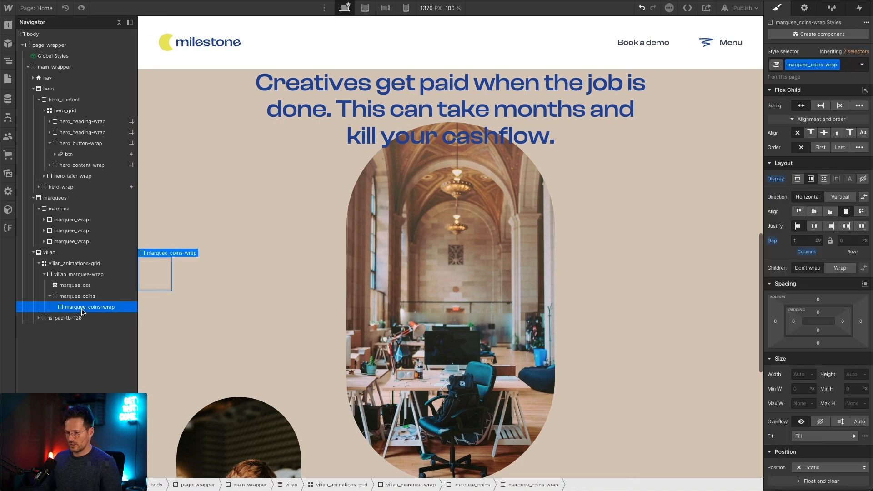
key(ctrl+k)
text(e)
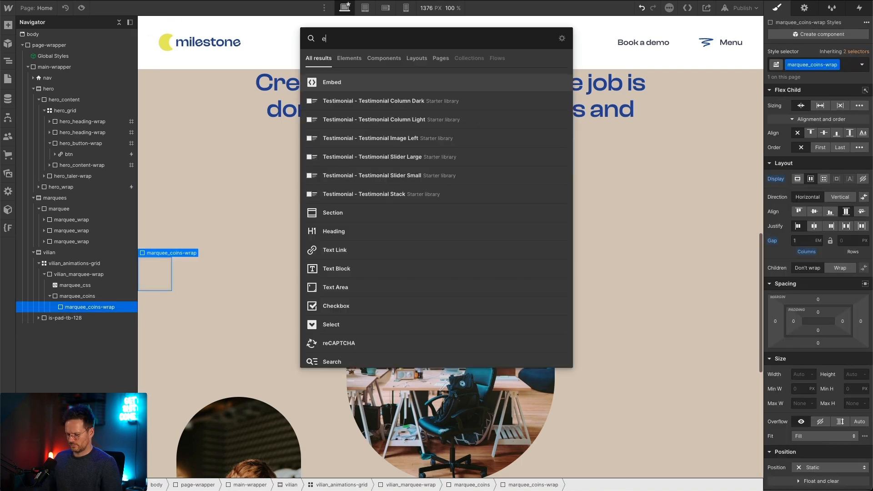
text(mbed)
key(Return)
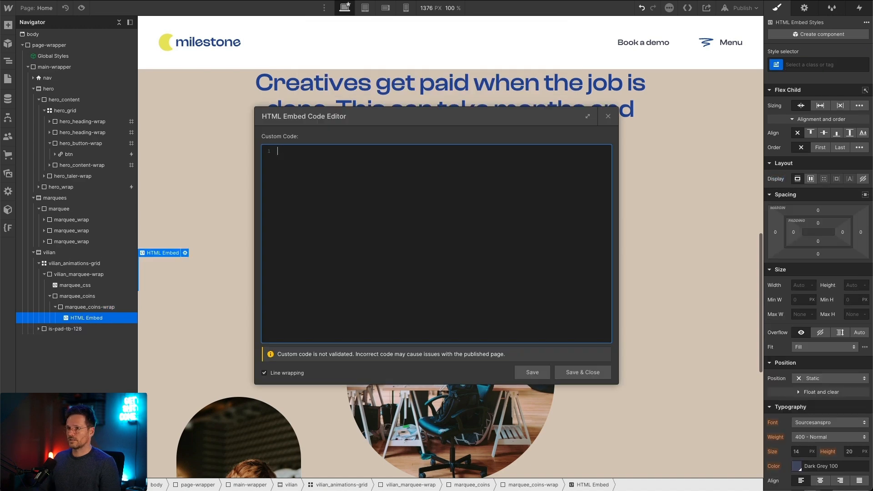
Step: Switch to Figma, copy the coins illustration (Frame 32) as SVG, paste it into Webflow's open embed code editor and save
key(super+Tab)
click(599, 162)
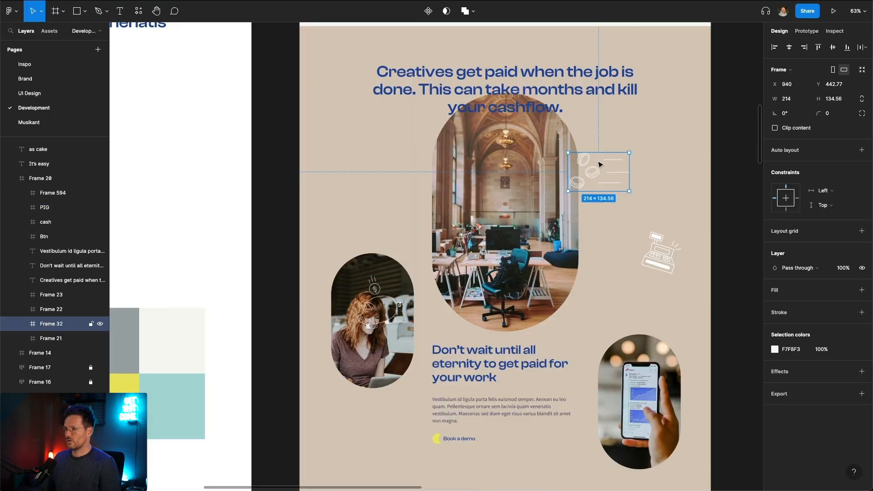
right_click(587, 163)
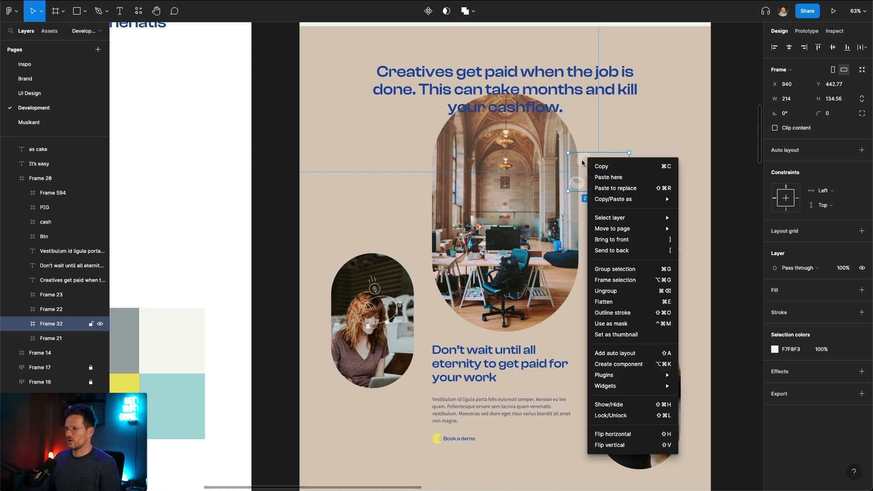
mouse_move(621, 200)
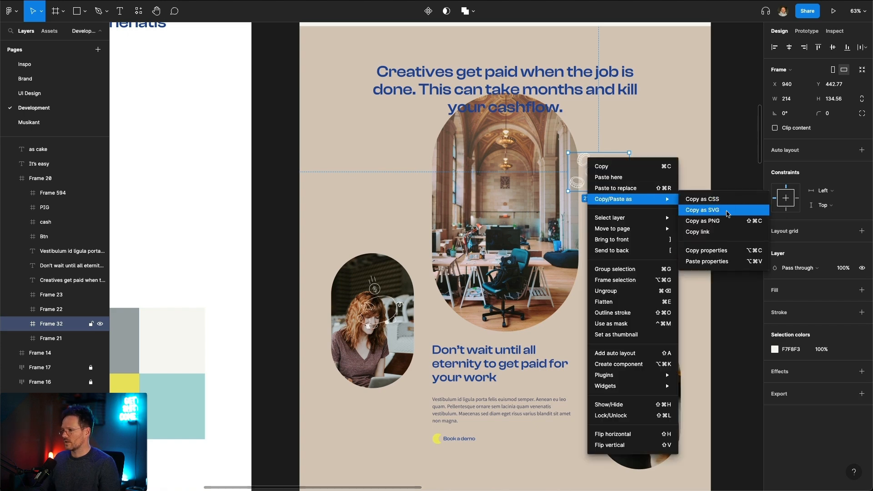
click(726, 213)
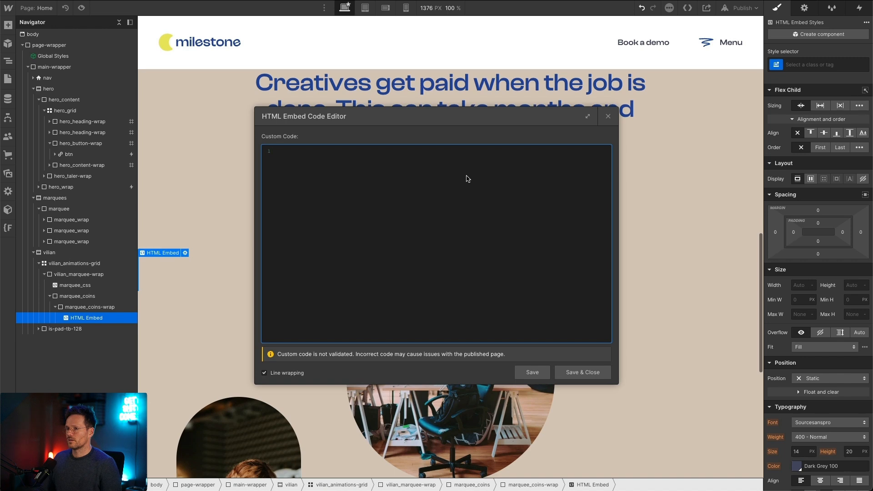
key(ctrl+v)
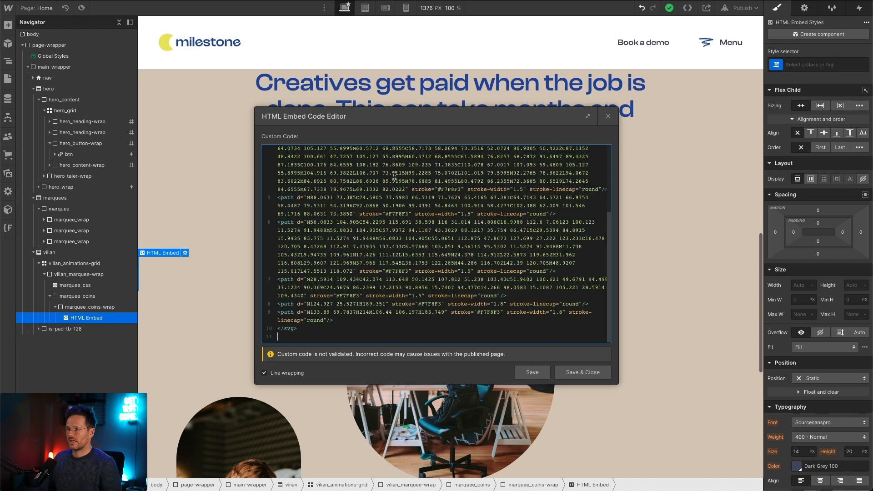
click(582, 372)
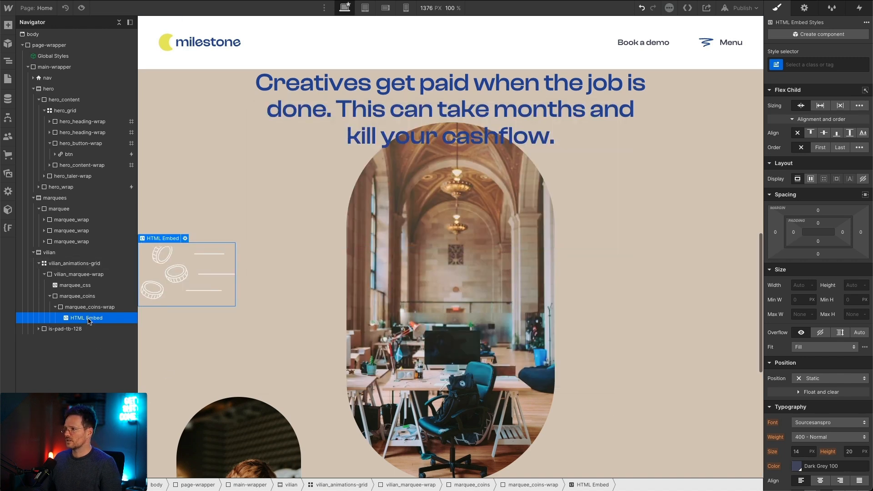
Step: Give the coins HTML Embed a new class named marquee-illu-coin
key(ctrl+Return)
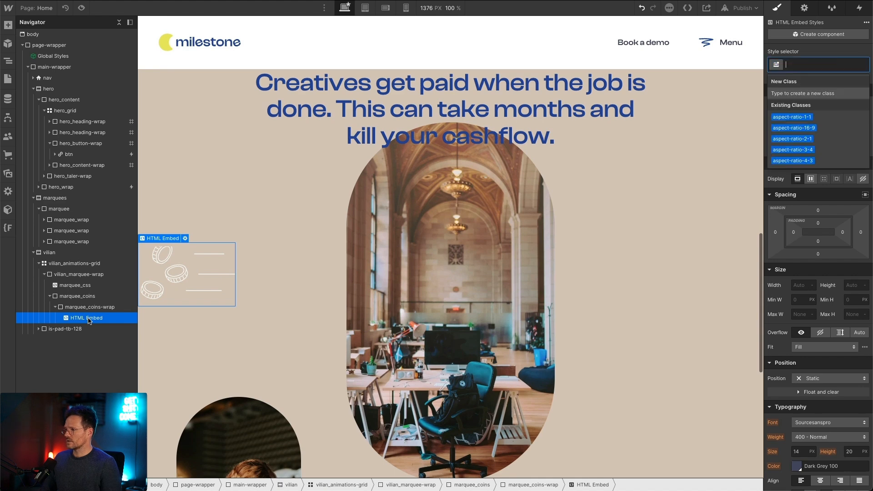
text(marquee-)
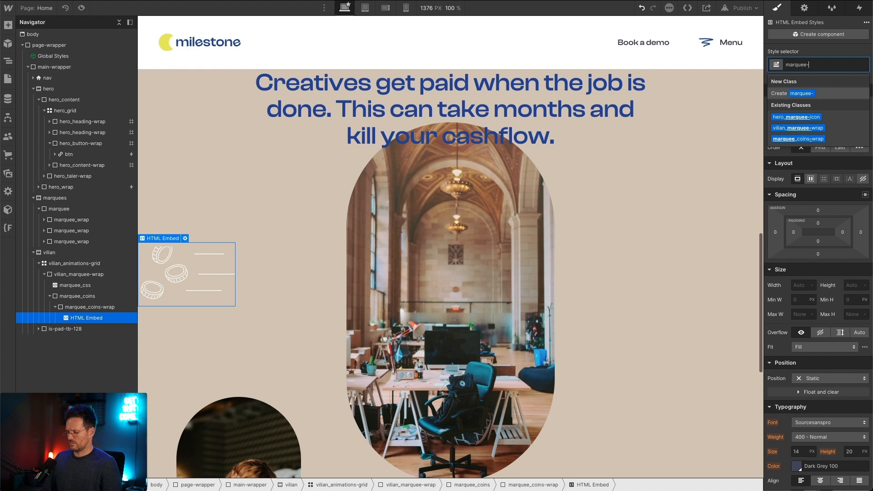
text(illu-coun)
key(BackSpace)
key(BackSpace)
text(in)
key(Return)
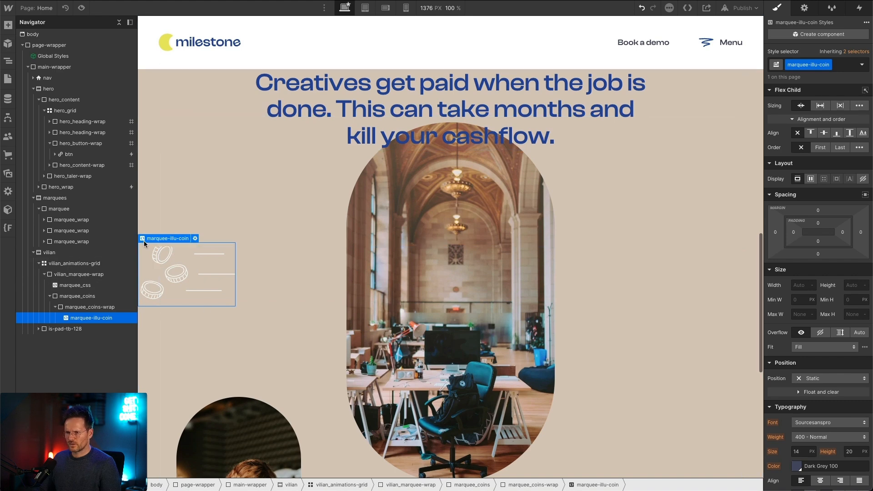
Step: Try resetting the height of vilian_marquee-wrap to its initial value, and undo the reset
click(68, 307)
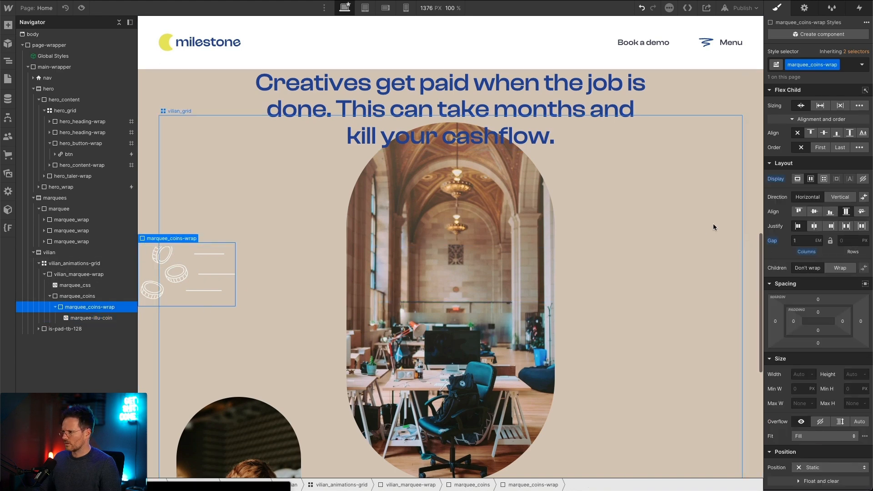
click(197, 260)
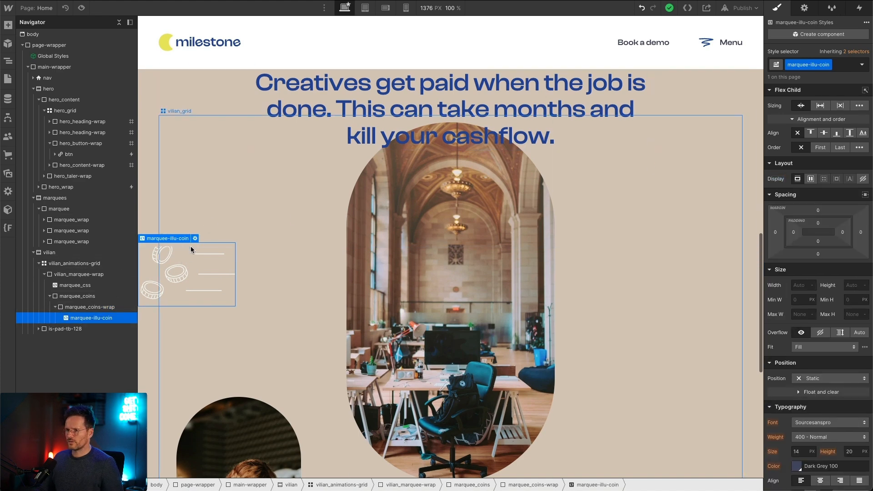
click(58, 298)
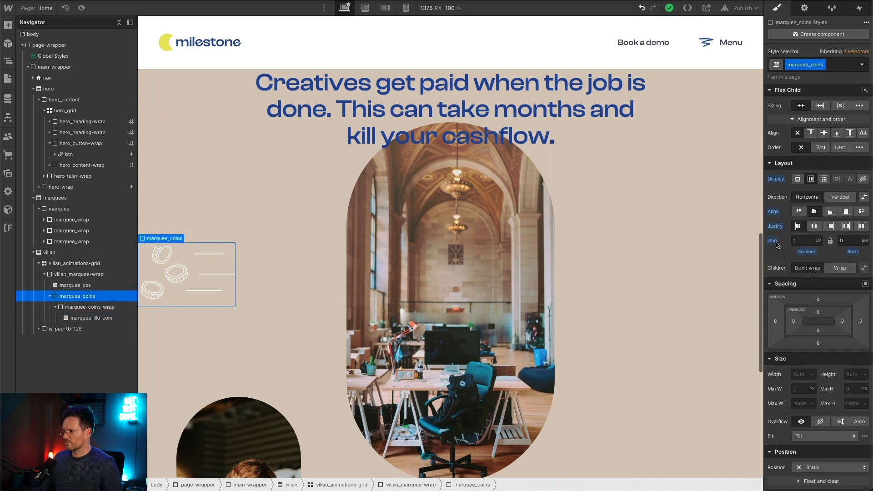
click(321, 279)
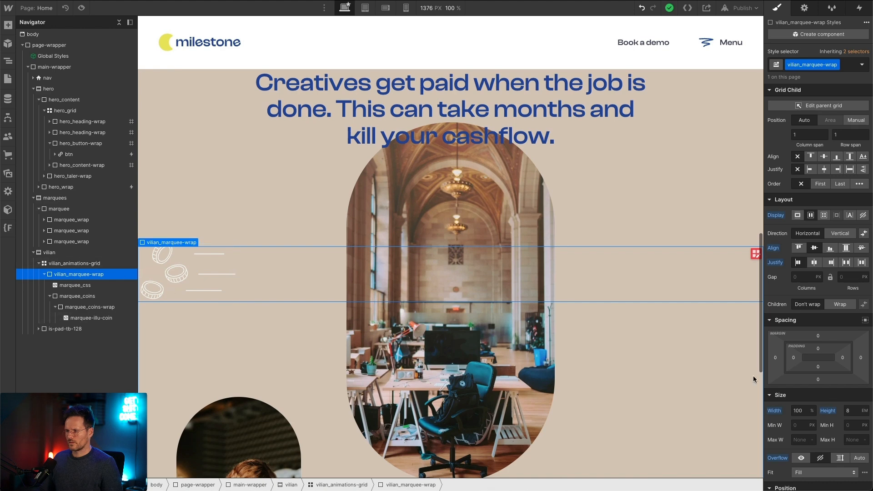
click(827, 412)
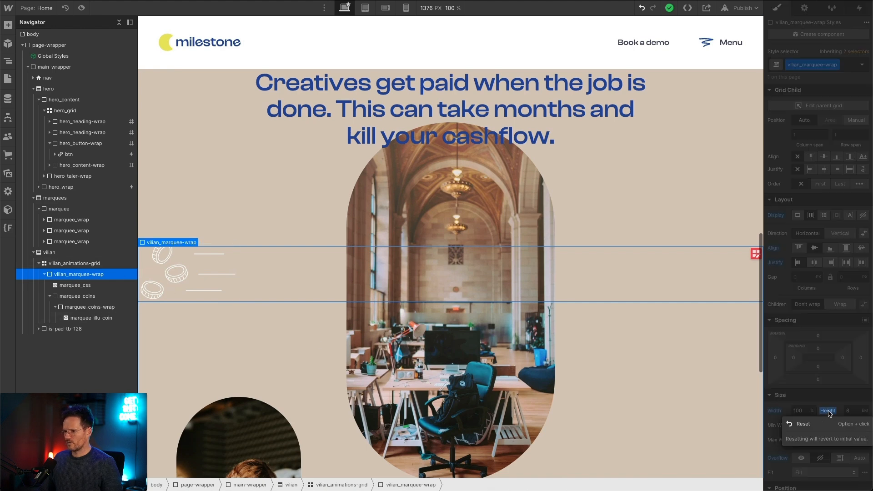
click(800, 424)
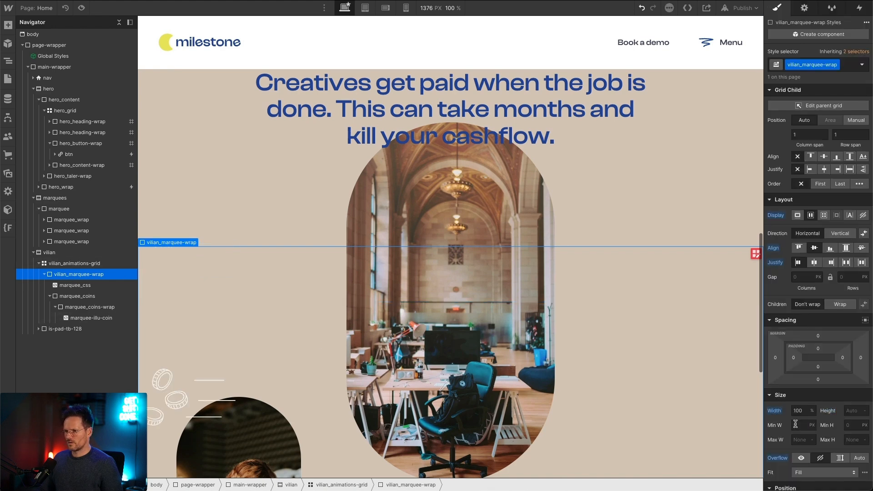
key(super+z)
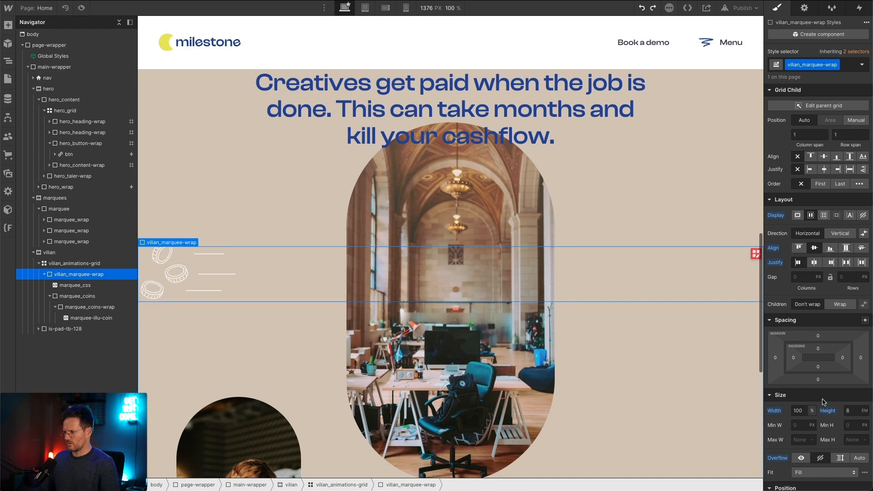
Step: Set the height of vilian_marquee-wrap to 10 em
key(Up)
key(Up)
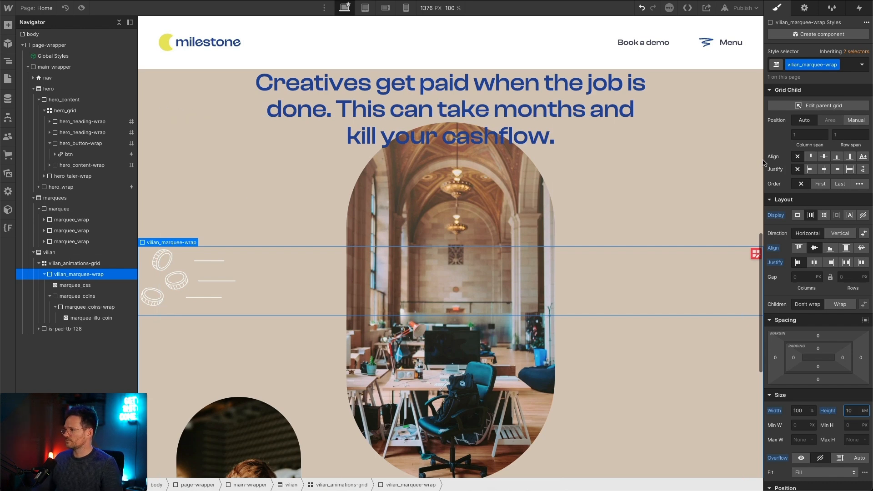
Step: Duplicate the marquee-illu-coin embed until marquee_coins-wrap contains six of them
click(73, 318)
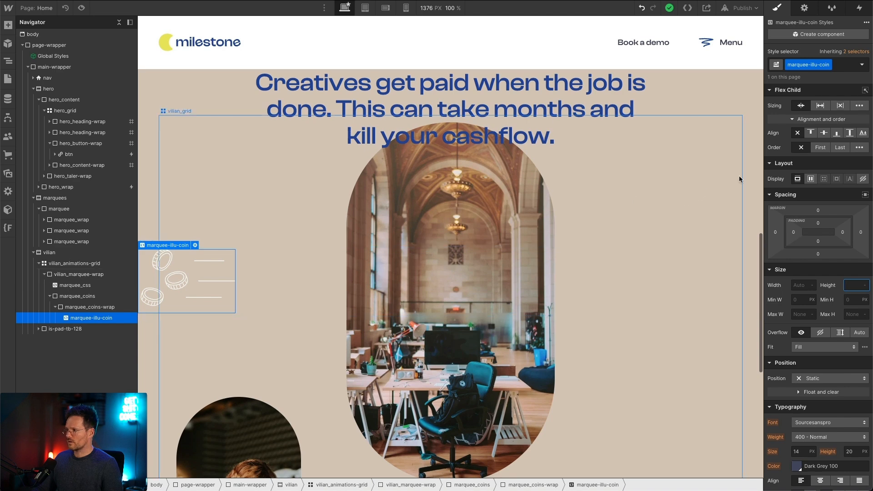
key(ctrl+d)
key(ctrl+d)
key(ctrl+d)
key(ctrl+d)
key(ctrl+d)
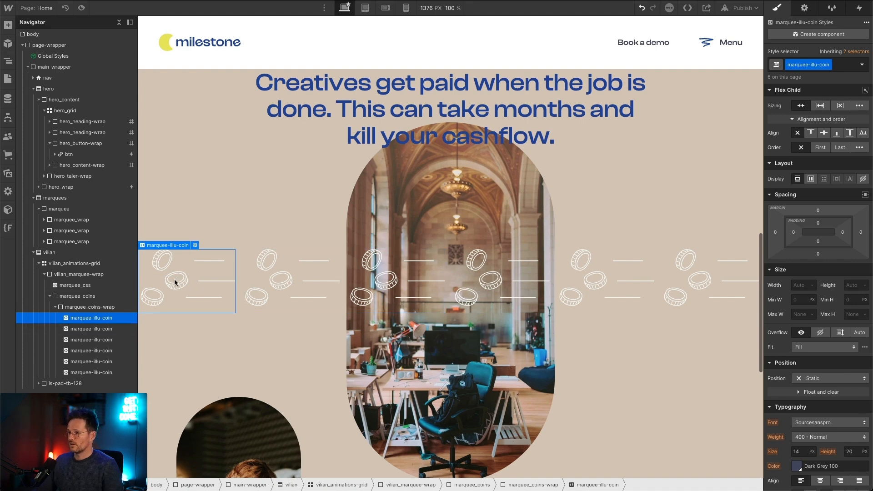
Step: Reset the column gap of marquee_coins-wrap and give the marquee-illu-coin class a right margin of 90vw
click(58, 306)
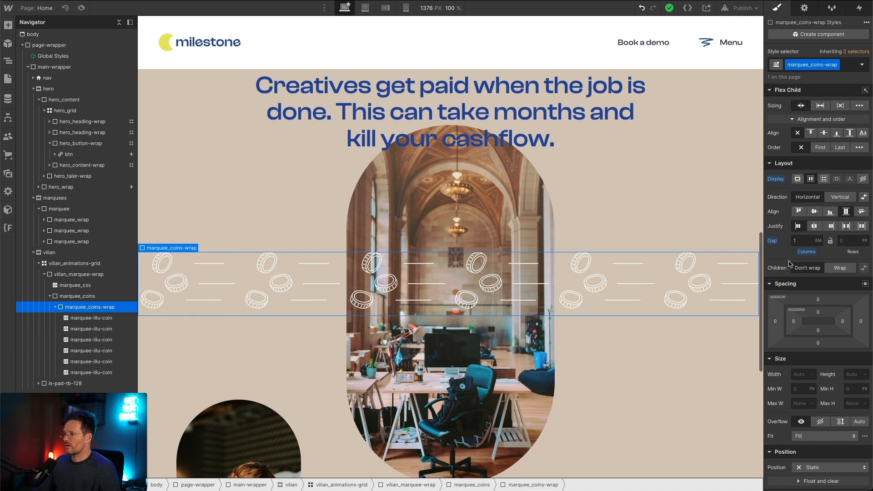
alt+click(771, 240)
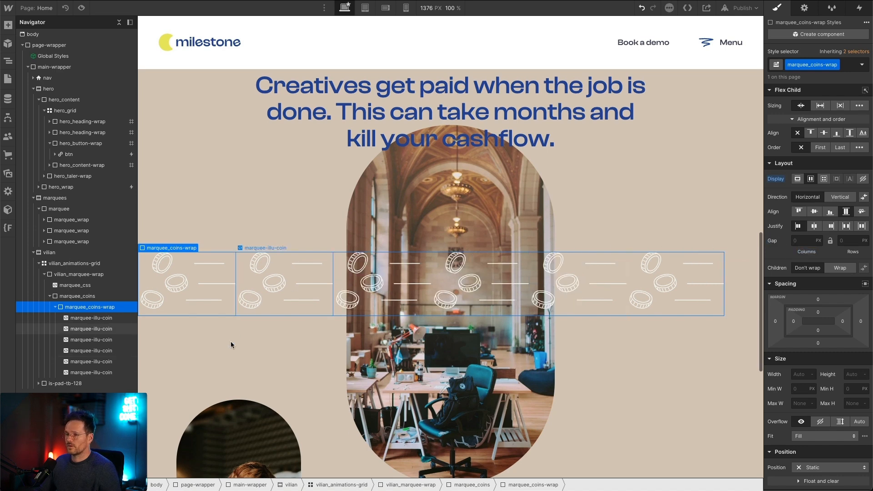
click(74, 319)
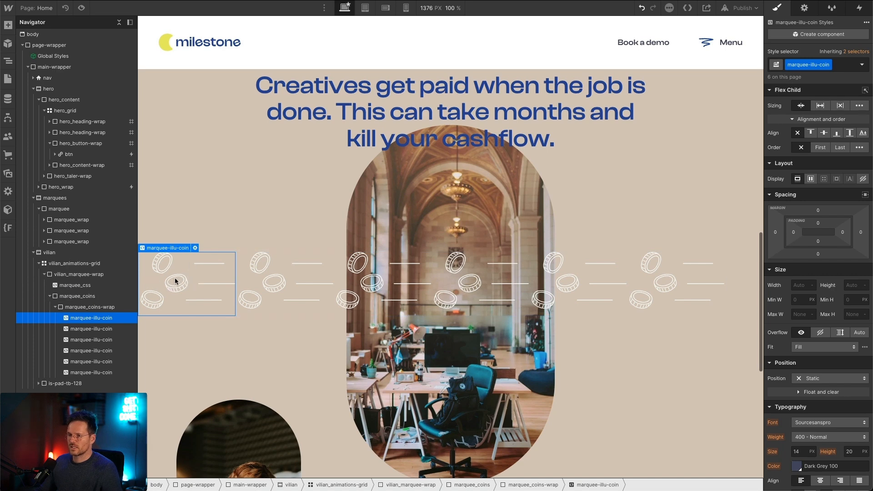
click(860, 233)
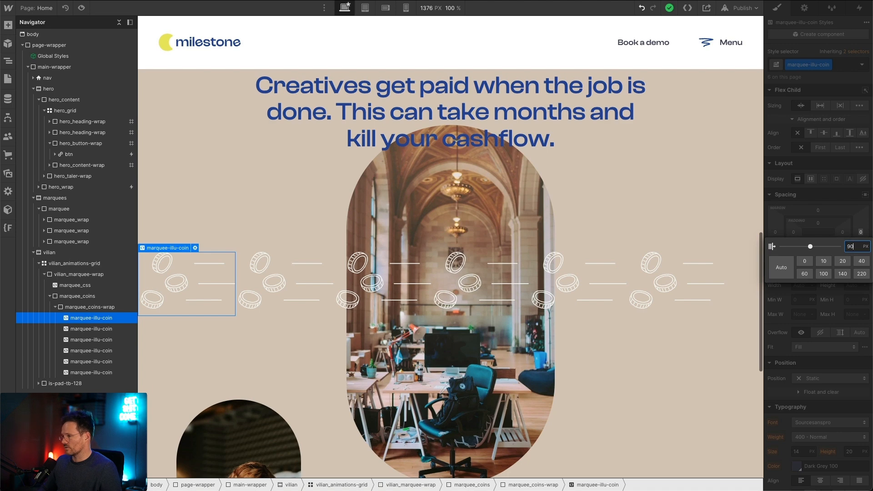
key(Return)
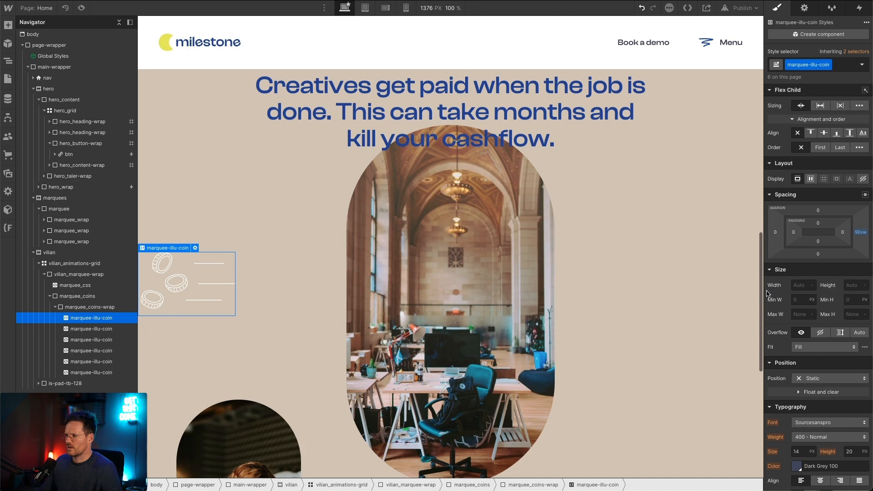
Step: Edit the marquee_css embed so .marquee_coins runs a marquee-coins animation, 35s linear infinite, from translateX(0) to translateX(-50%), and save it
click(88, 285)
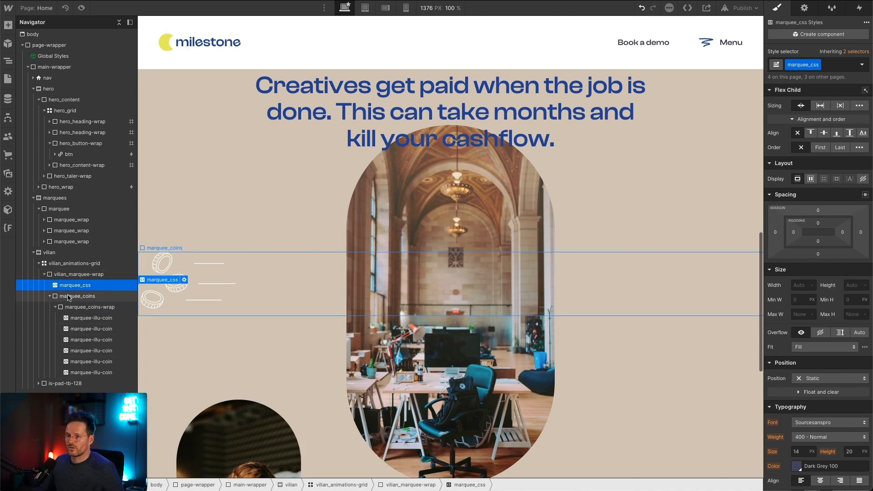
key(Return)
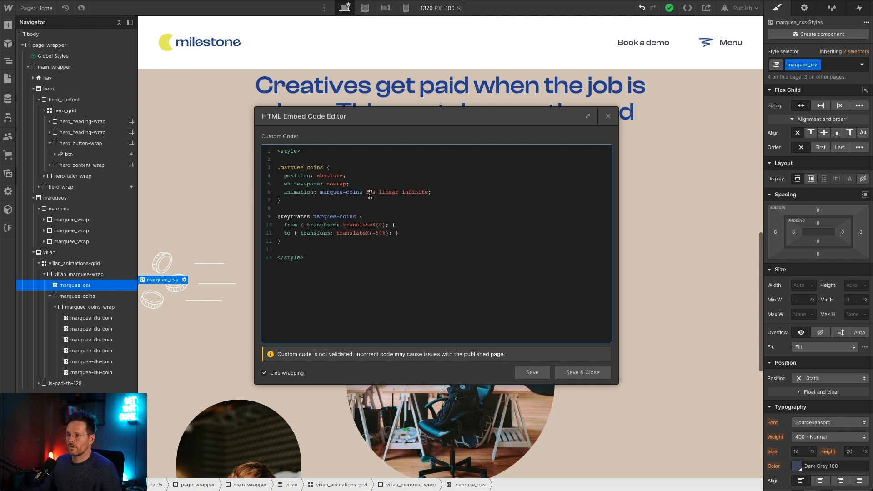
click(527, 373)
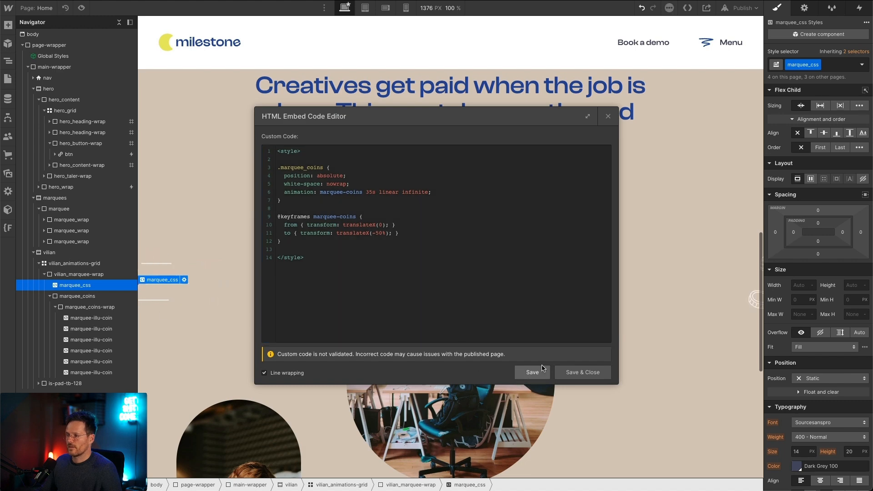
click(582, 373)
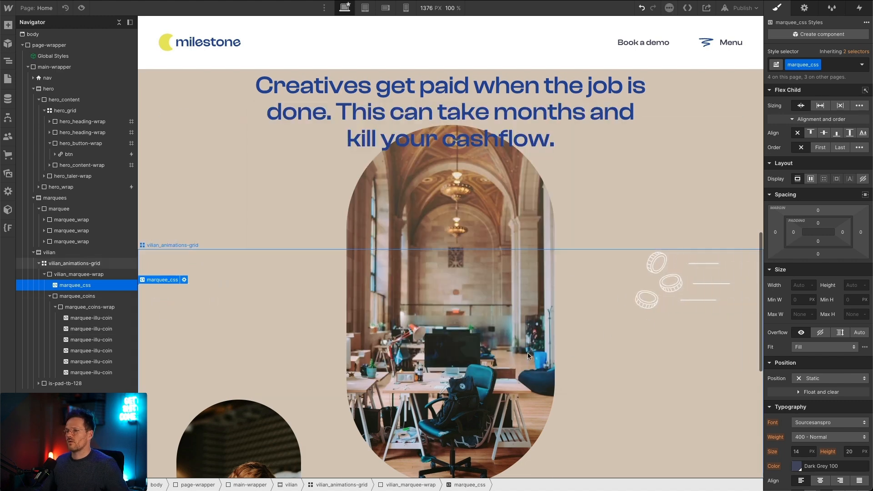
Step: Check the running coins marquee across the section on desktop and at the tablet breakpoint
scroll(608, 263, down, 5)
scroll(608, 266, up, 4)
scroll(606, 266, down, 4)
scroll(601, 266, up, 3)
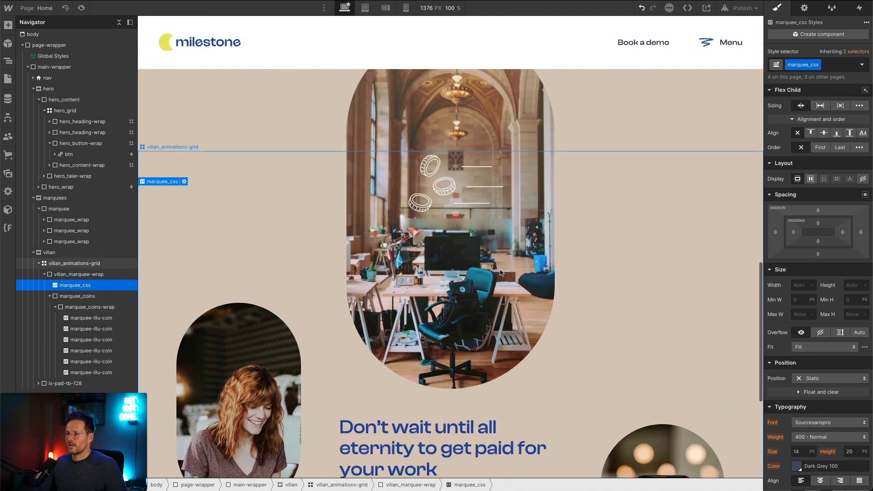
scroll(505, 272, up, 1)
click(365, 7)
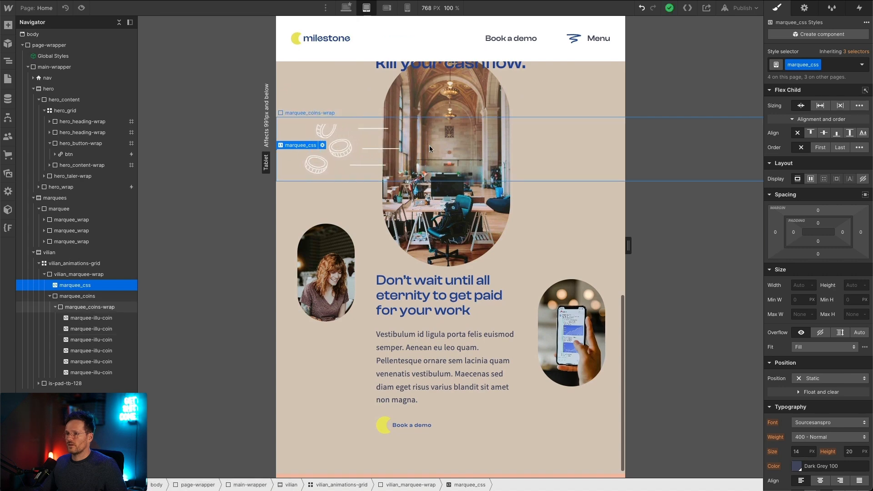
click(484, 147)
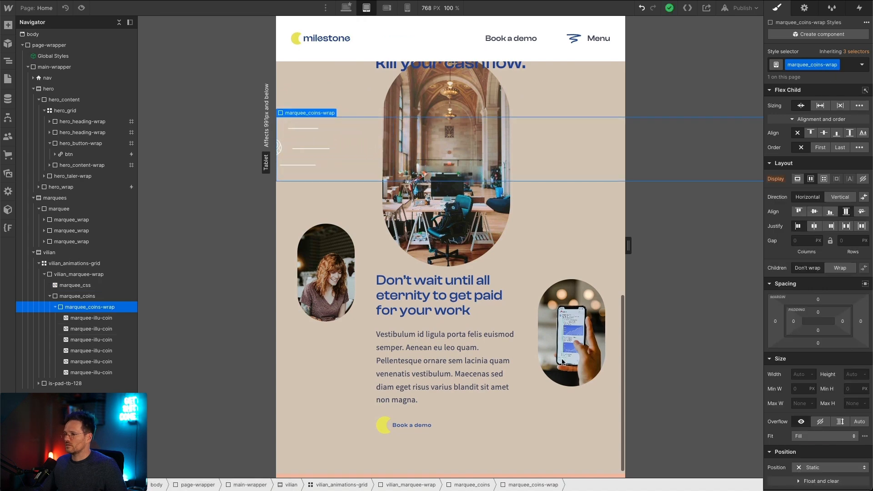
Step: Align the children of vilian_marquee-wrap to the start on the desktop breakpoint after reviewing the marquee wrappers' layout settings
click(95, 295)
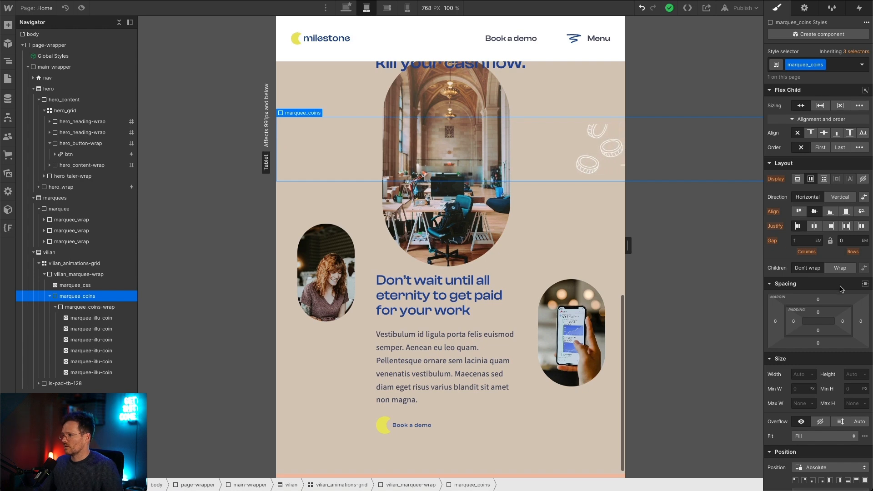
scroll(840, 289, down, 9)
scroll(841, 290, up, 9)
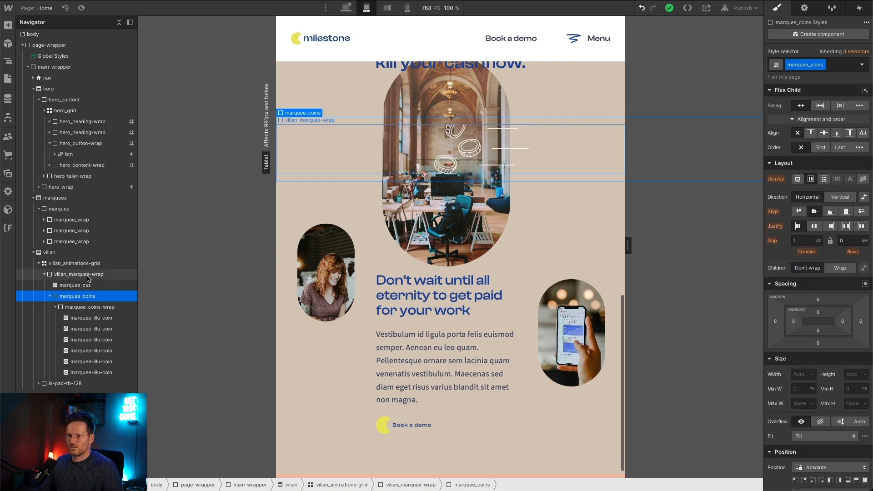
click(84, 307)
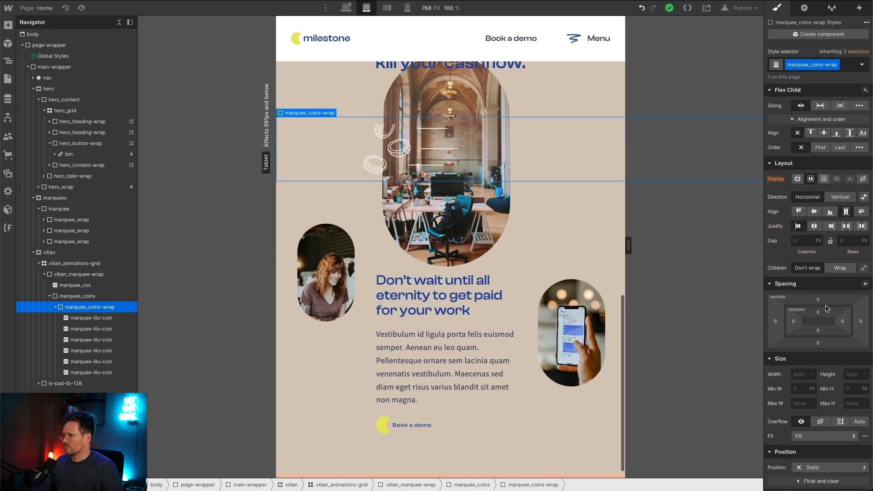
click(69, 297)
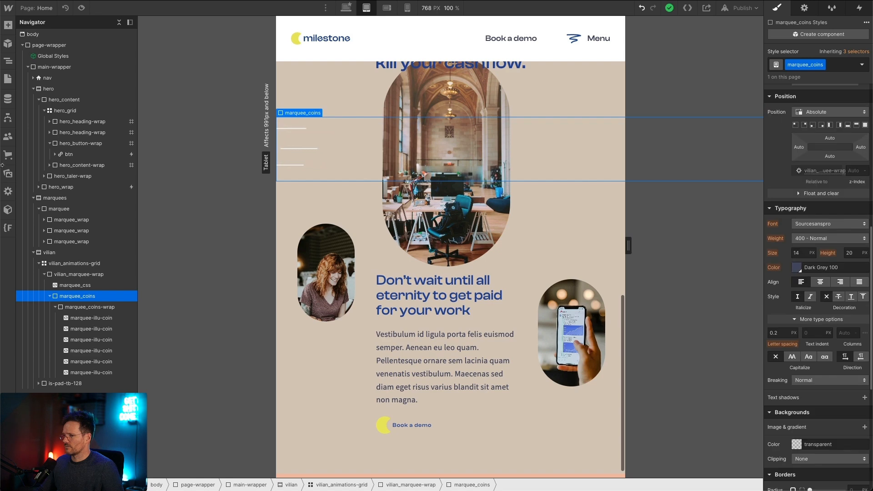
click(77, 274)
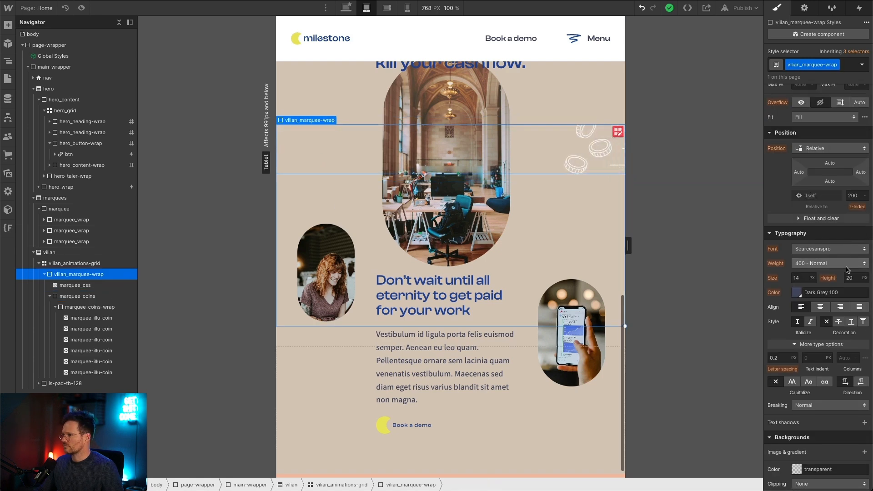
scroll(847, 269, up, 8)
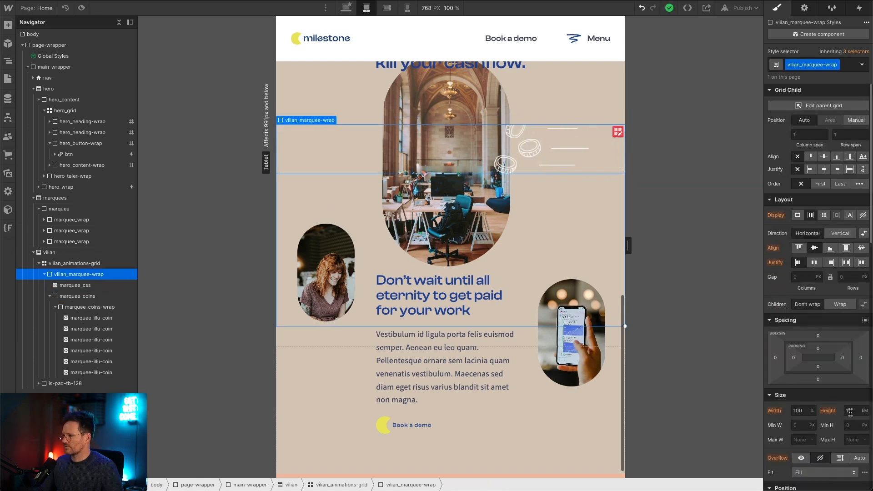
click(342, 9)
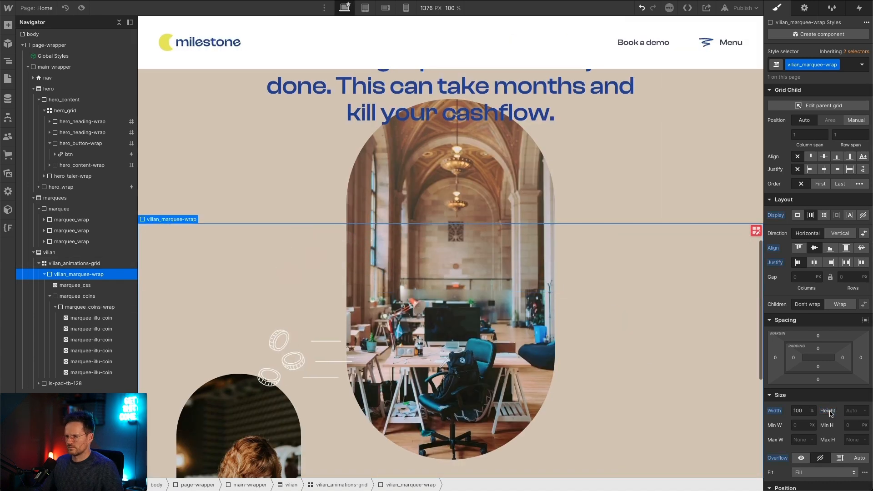
scroll(338, 271, down, 5)
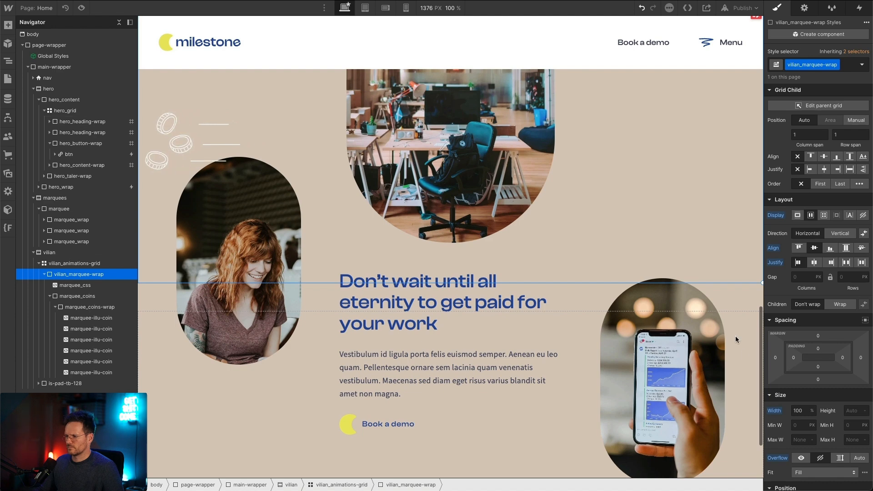
scroll(317, 285, up, 4)
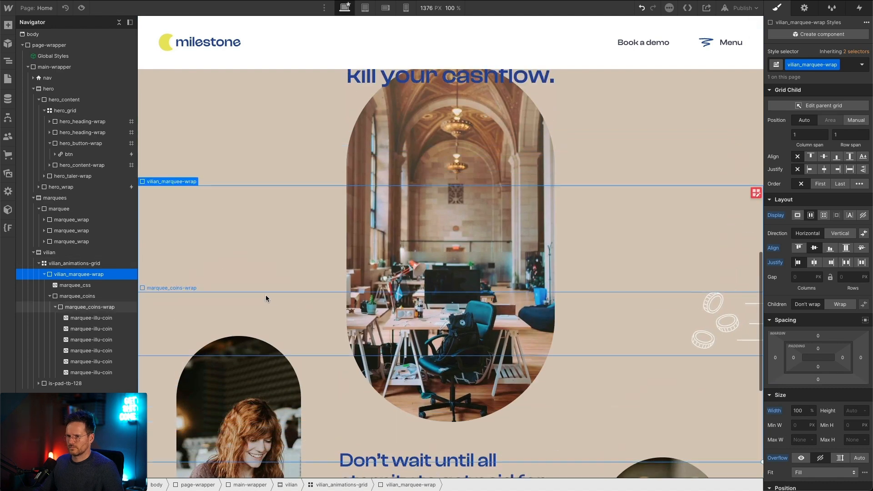
click(799, 247)
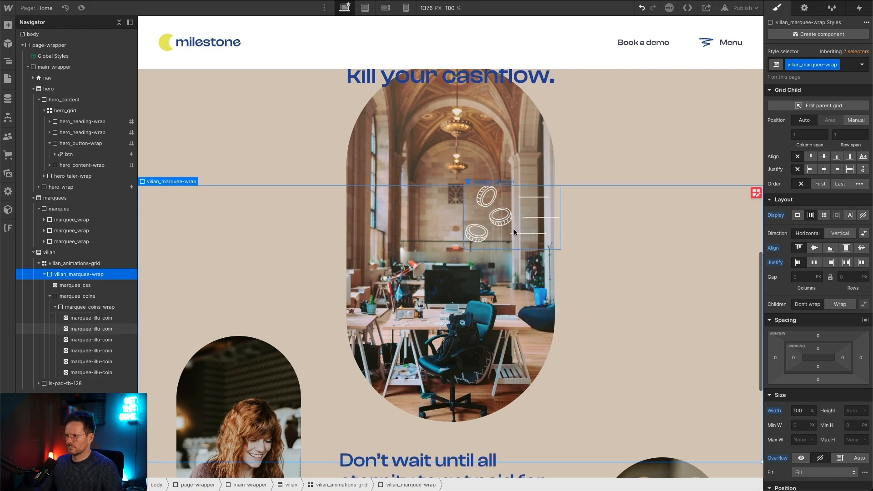
Step: Check the coins marquee's position in the section at the desktop, tablet, mobile landscape and mobile portrait breakpoints
scroll(226, 154, down, 1)
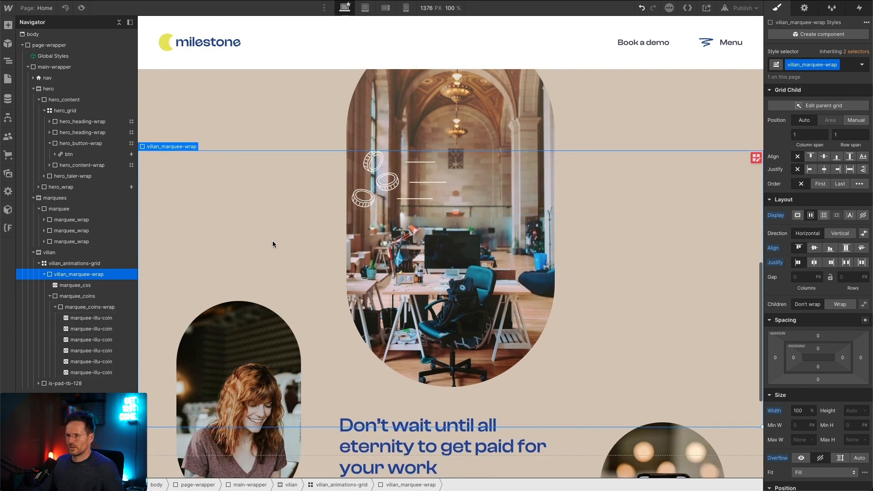
scroll(380, 219, down, 1)
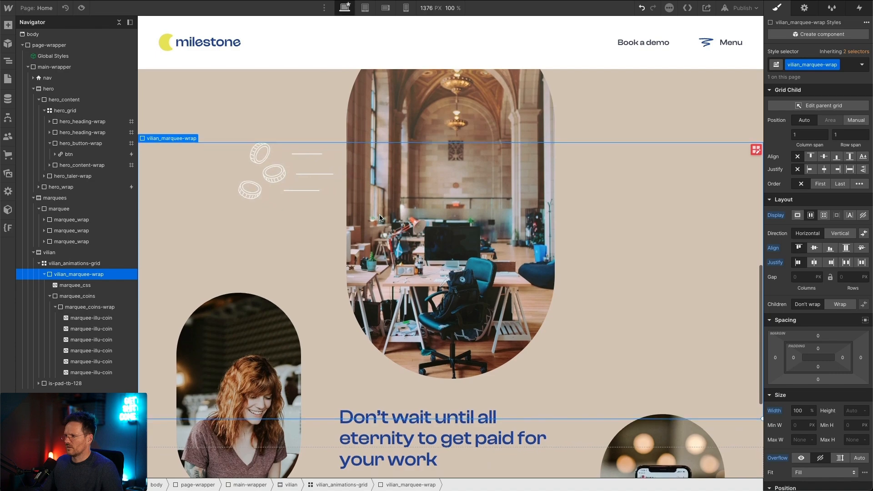
scroll(588, 134, down, 3)
scroll(729, 186, up, 2)
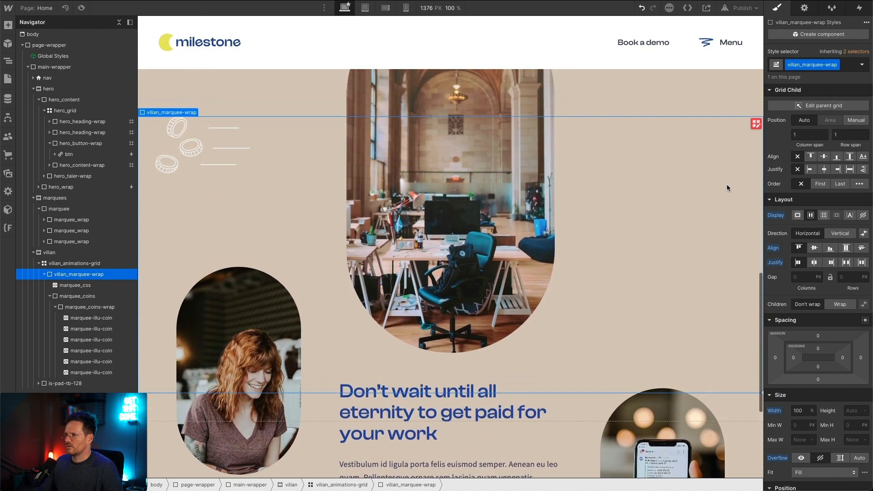
click(754, 123)
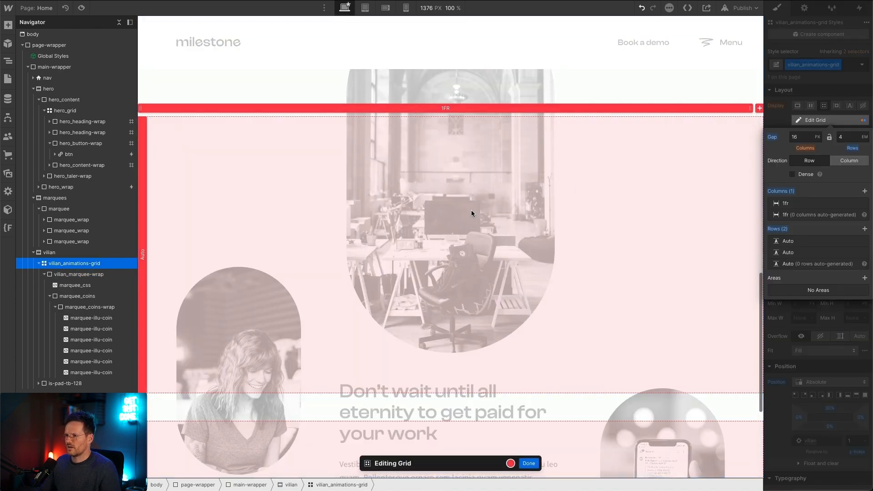
key(Escape)
click(369, 9)
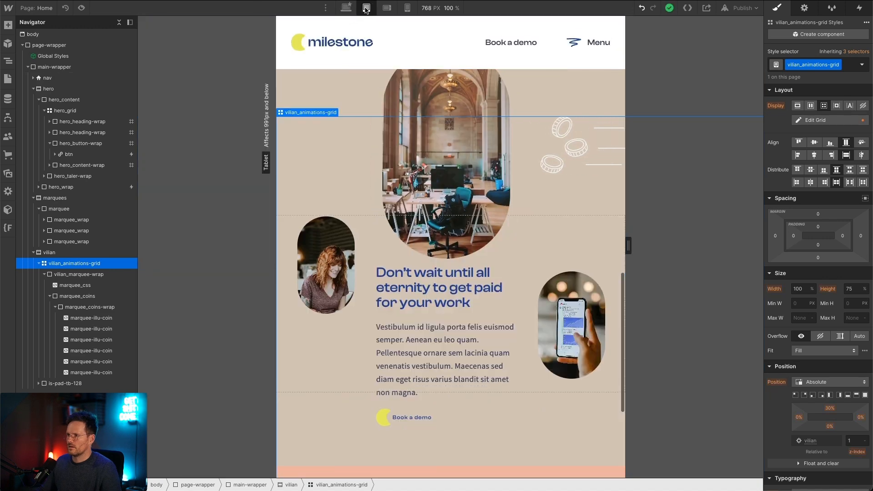
click(387, 11)
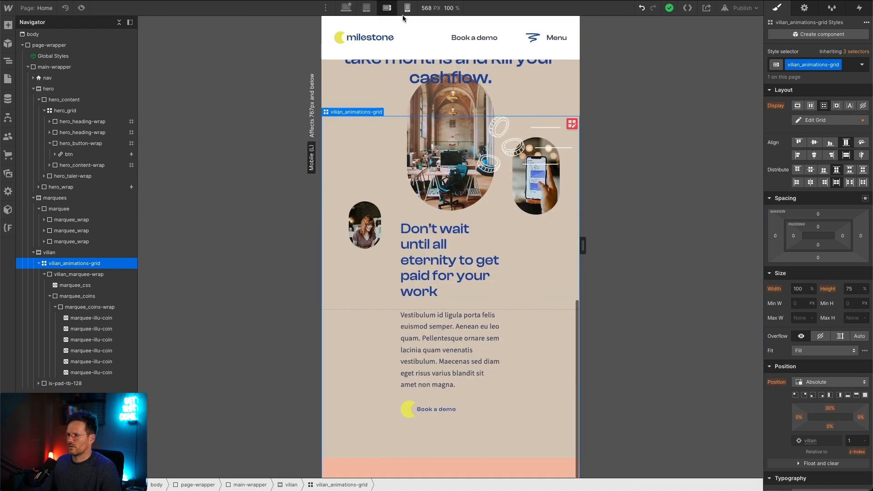
click(405, 12)
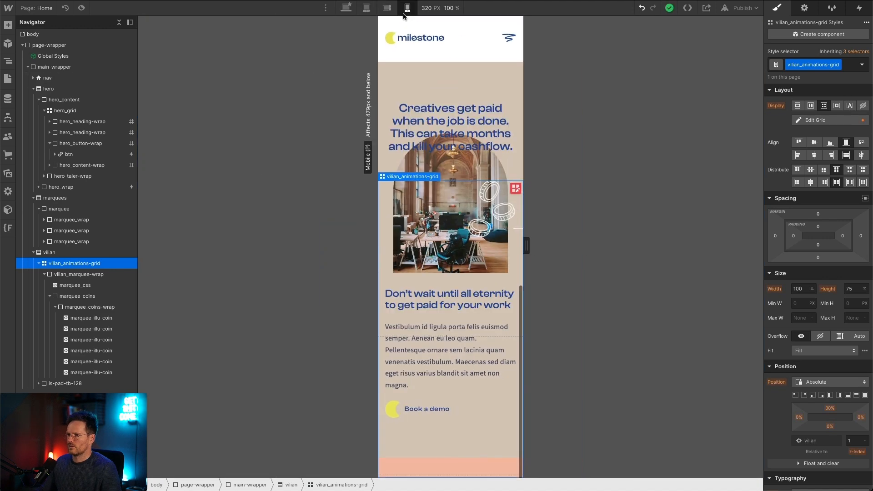
click(345, 8)
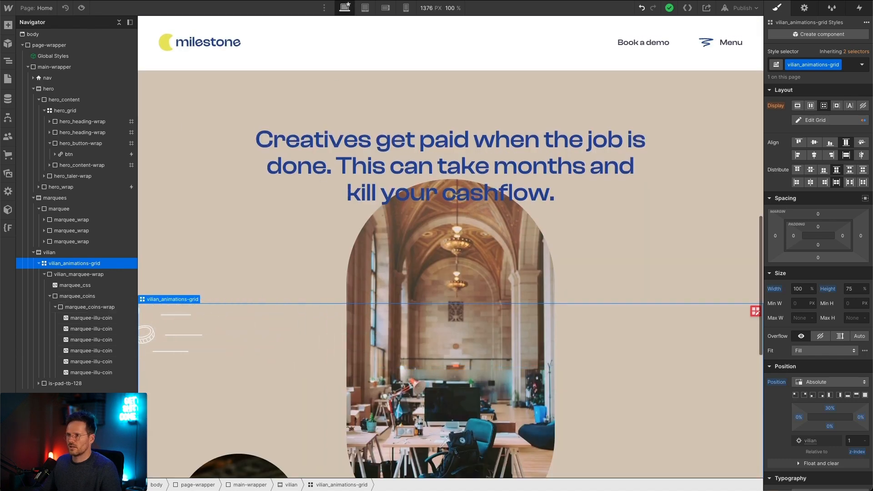
Step: Set the width of the marquee-illu-coin class to 9em at the tablet breakpoint
click(365, 8)
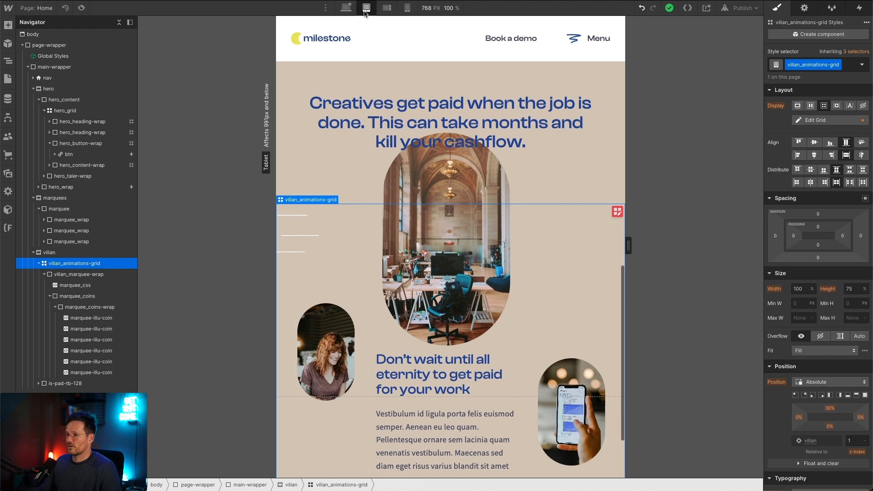
click(91, 318)
scroll(822, 350, down, 8)
scroll(821, 342, up, 8)
click(800, 286)
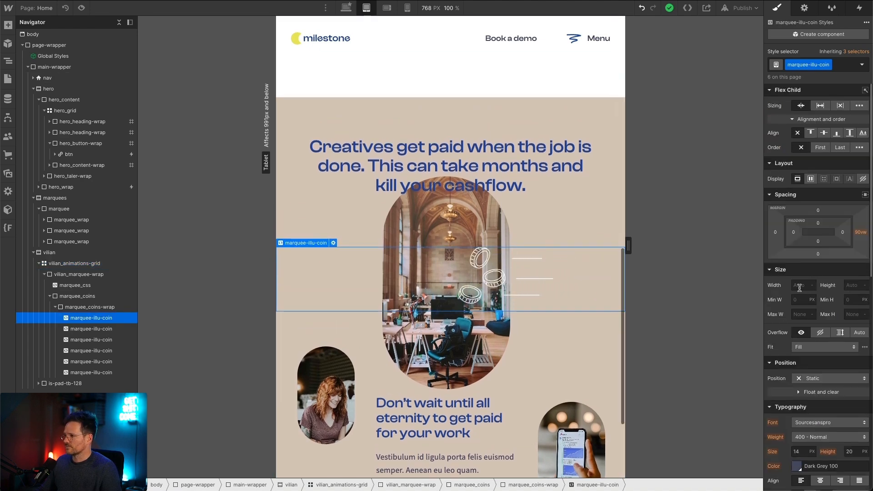
text(9e)
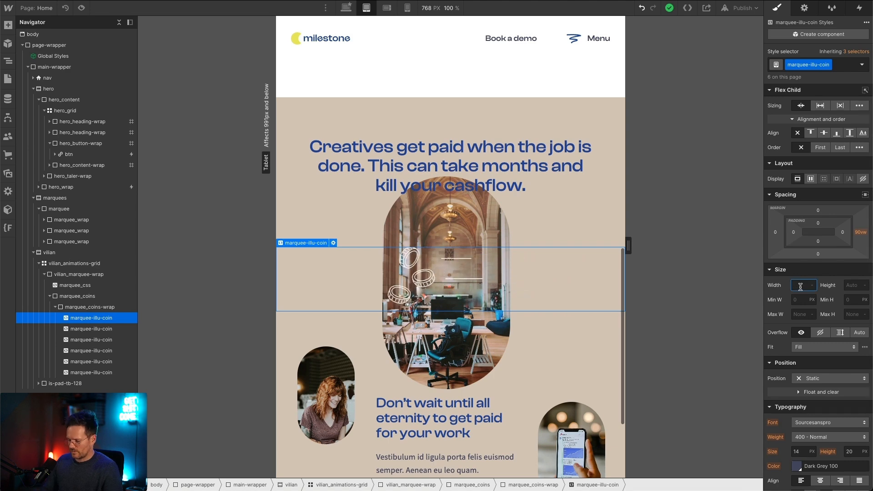
text(m)
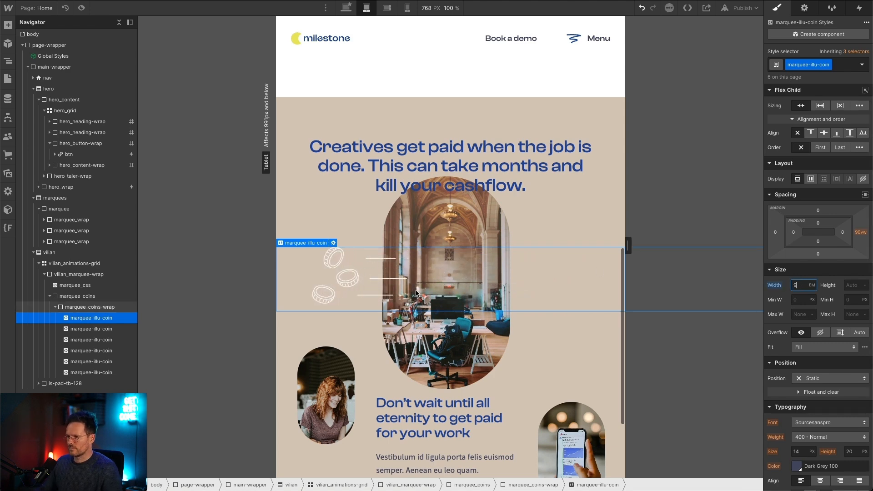
key(Return)
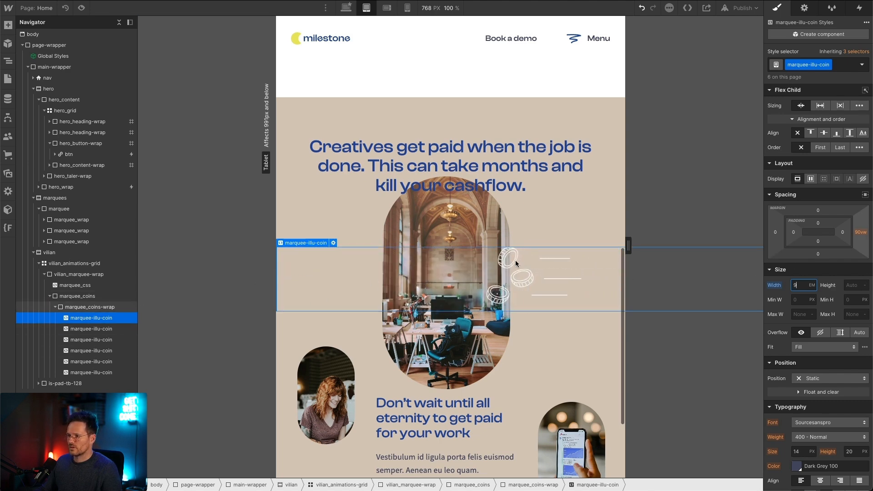
Step: Remove the width and height attributes from the svg tag in the second marquee-illu-coin embed and save the code
click(520, 259)
click(403, 280)
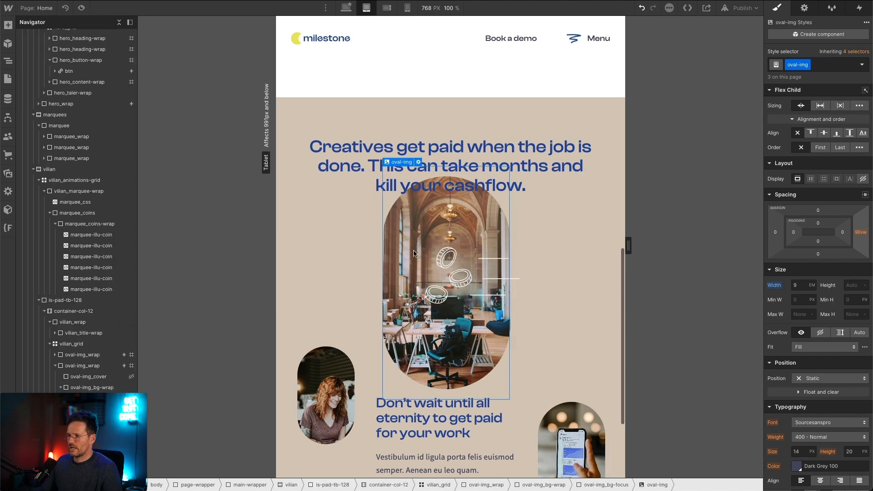
click(403, 284)
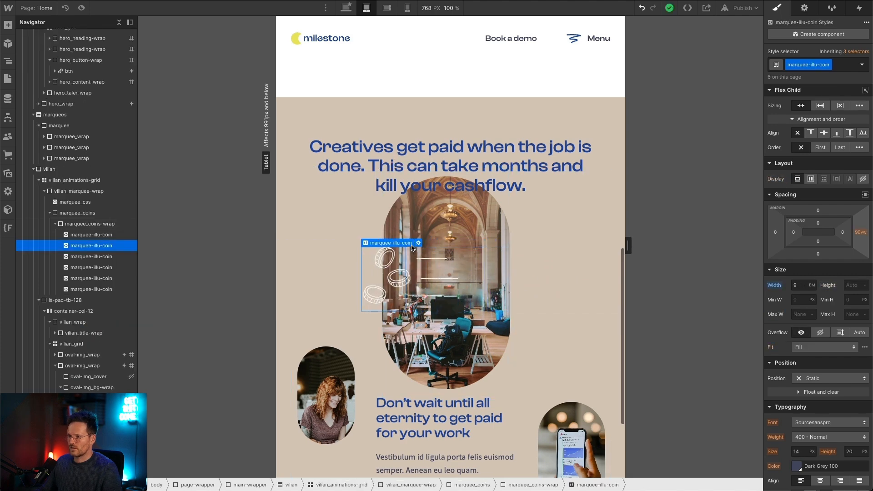
double_click(410, 242)
scroll(339, 249, up, 3)
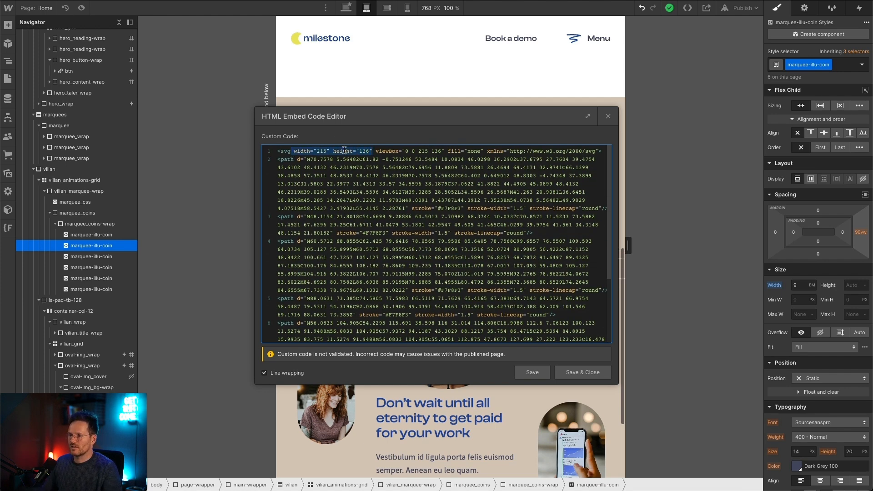
key(BackSpace)
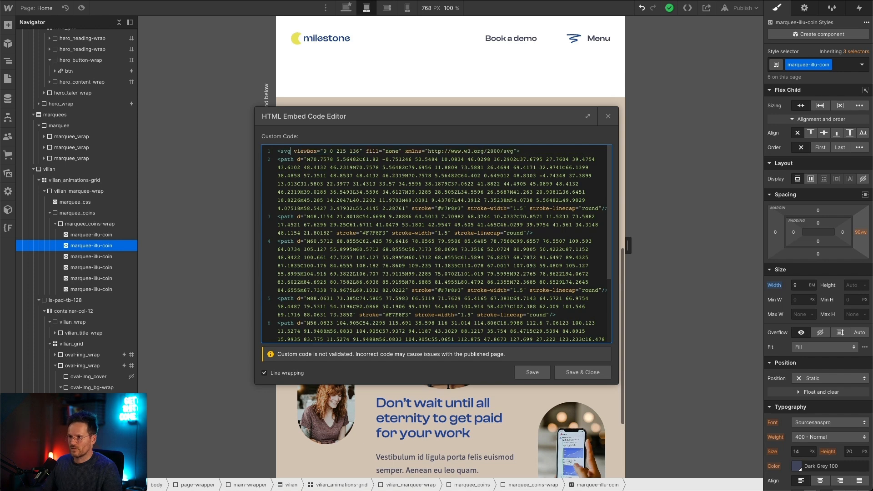
click(572, 374)
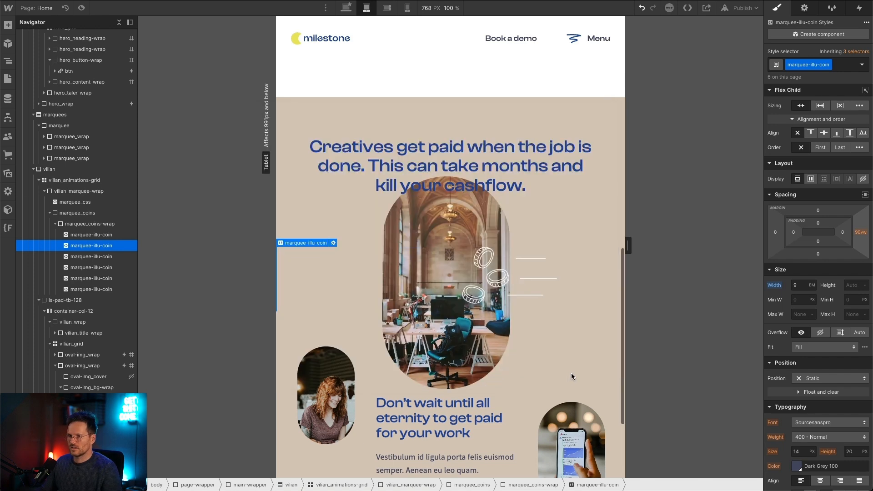
Step: Delete all the other marquee-illu-coin embeds from marquee_coins-wrap, keeping only the one with the edited SVG code
click(73, 234)
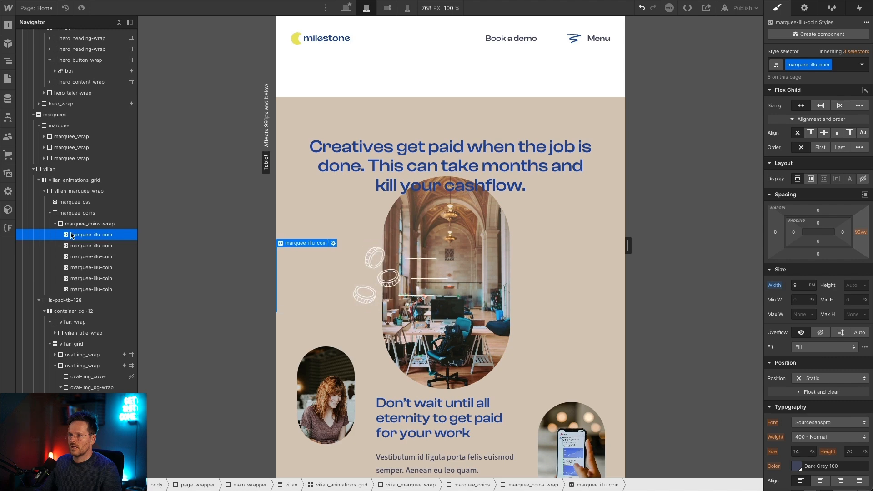
click(91, 246)
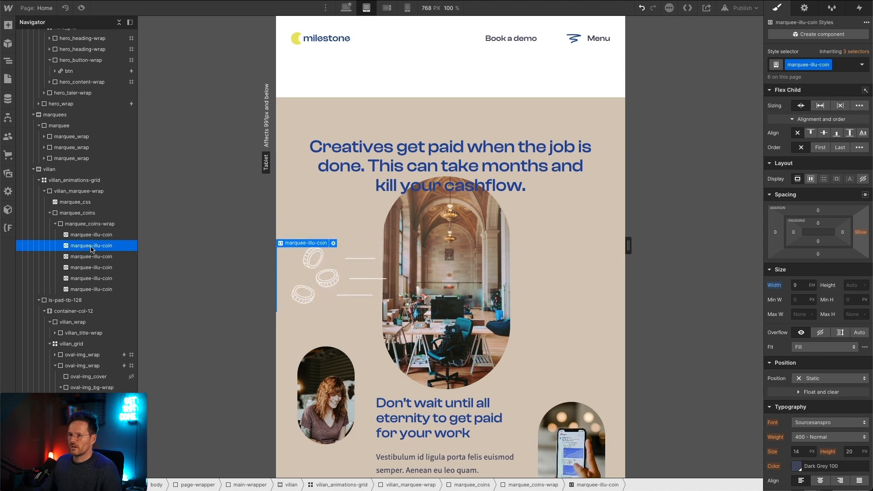
click(98, 237)
key(Delete)
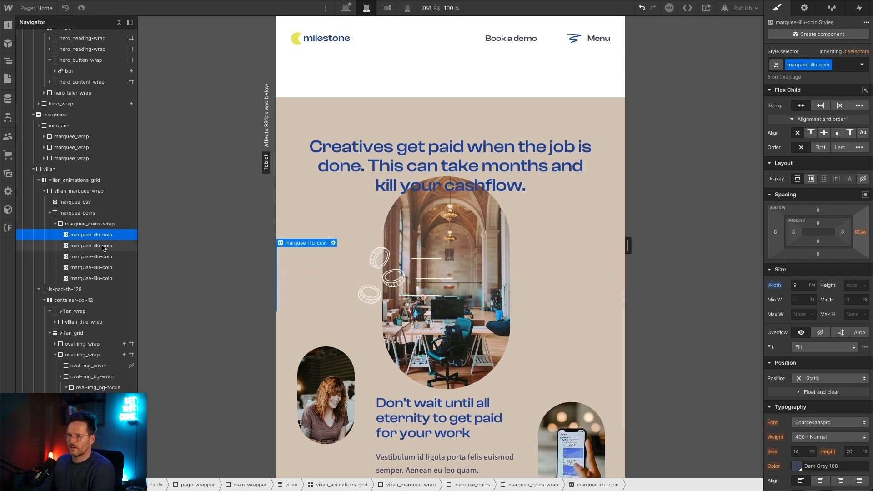
click(333, 242)
scroll(304, 172, up, 3)
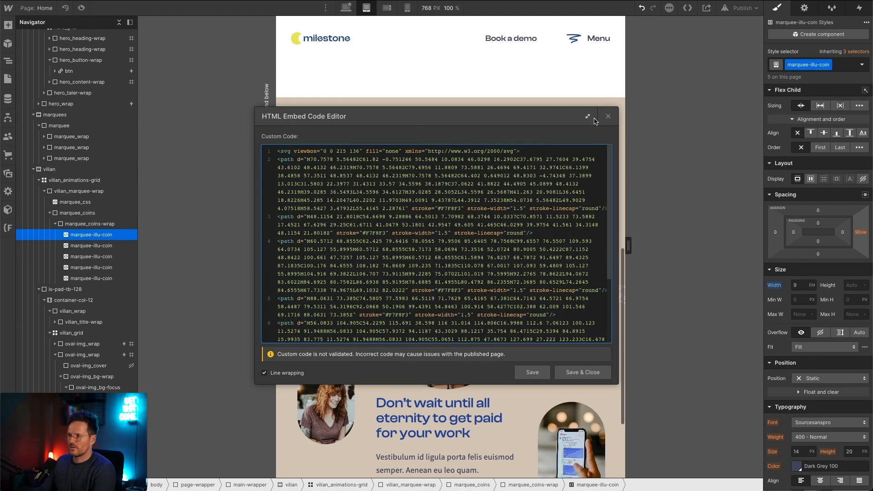
click(607, 117)
click(109, 279)
key(Delete)
key(Delete)
key(Delete)
key(Delete)
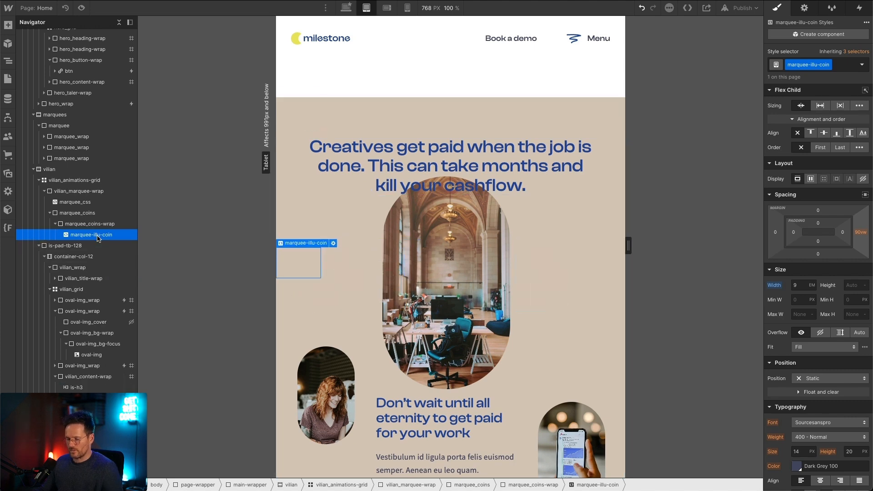
Step: Duplicate the remaining marquee-illu-coin embed until marquee_coins-wrap holds six of them
key(ctrl+d)
key(ctrl+d)
key(ctrl+d)
key(ctrl+d)
key(ctrl+d)
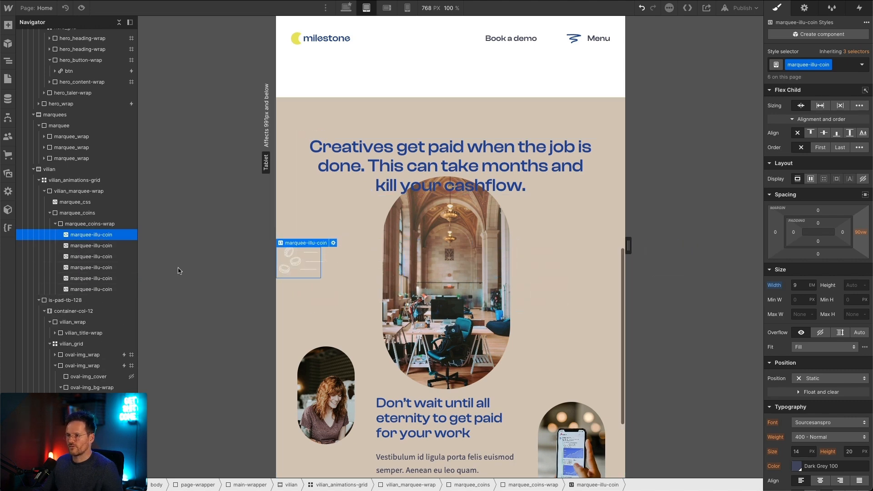
Step: Set the marquee-illu-coin class width to 13em on desktop and 12em on tablet, then check both mobile breakpoints
click(347, 8)
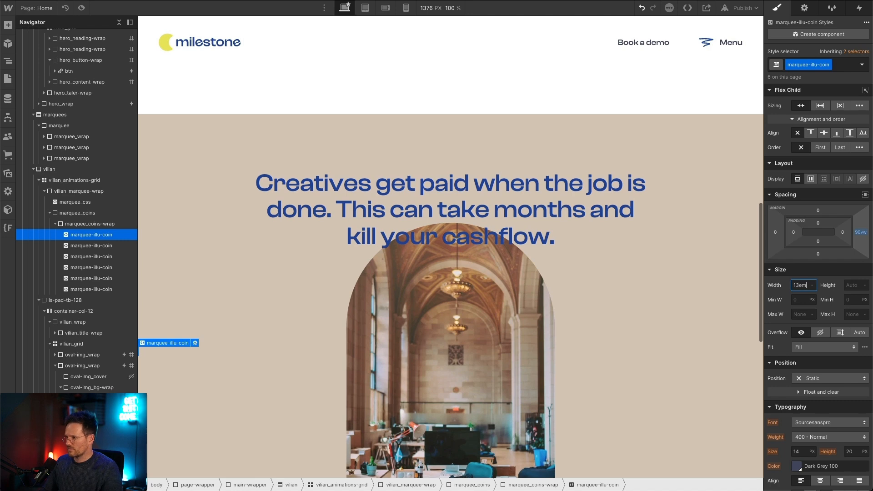
scroll(636, 214, down, 3)
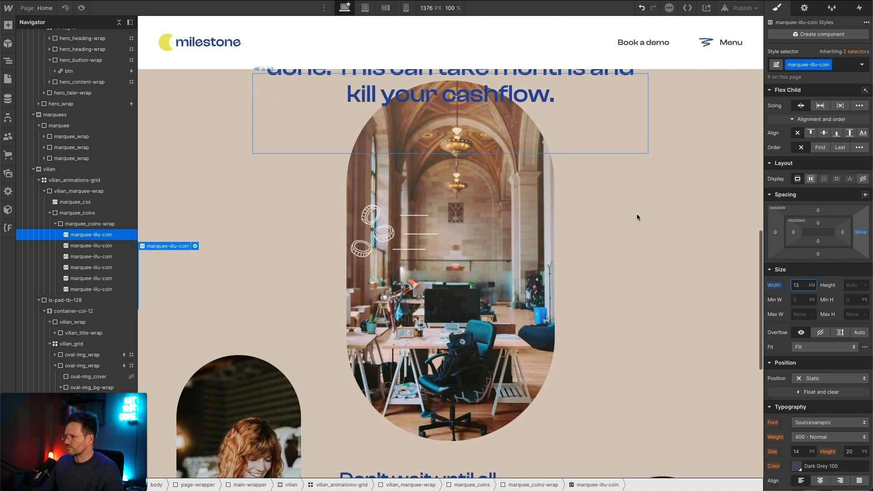
click(365, 8)
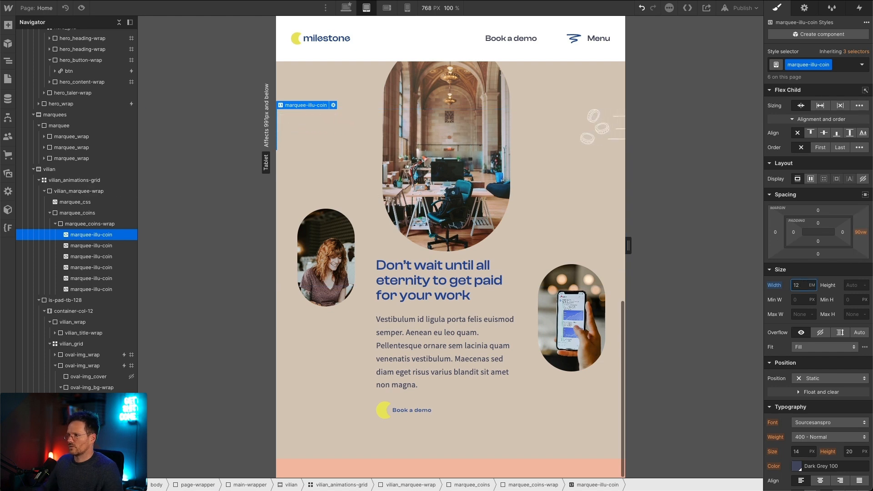
click(386, 9)
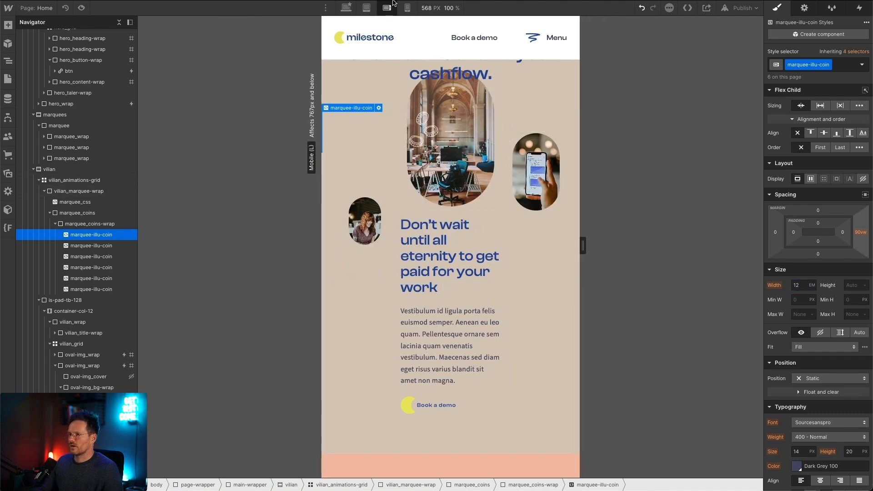
click(405, 10)
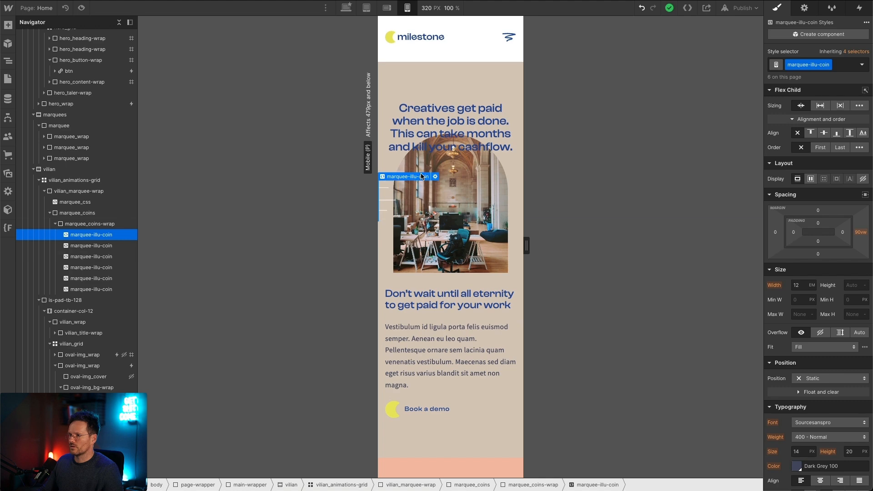
Step: At the desktop breakpoint, duplicate vilian_marquee-wrap twice so vilian_animations-grid holds three of them
click(342, 8)
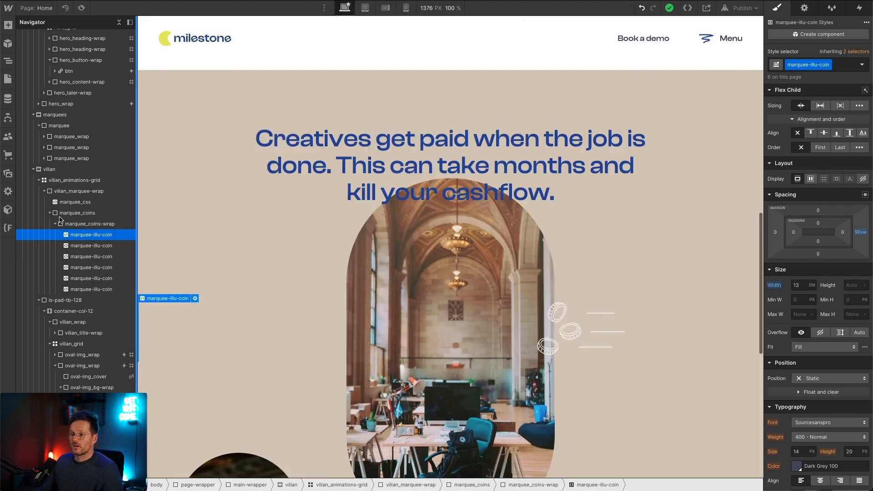
click(45, 194)
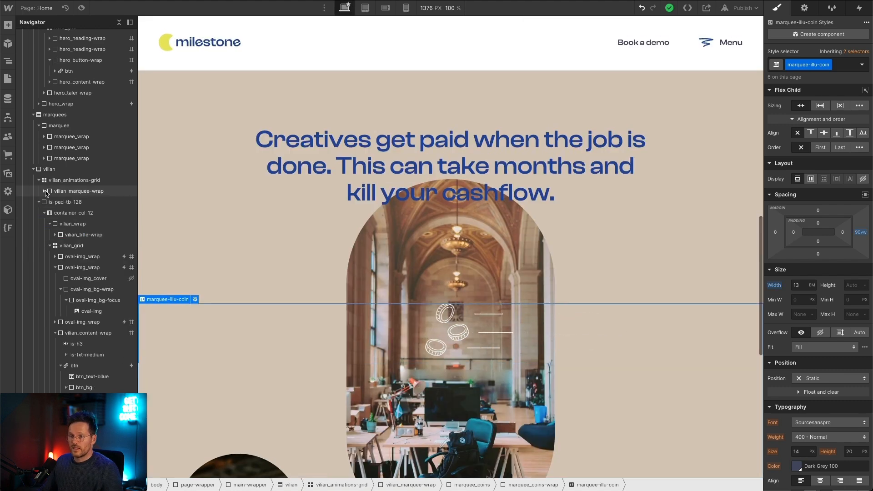
click(54, 191)
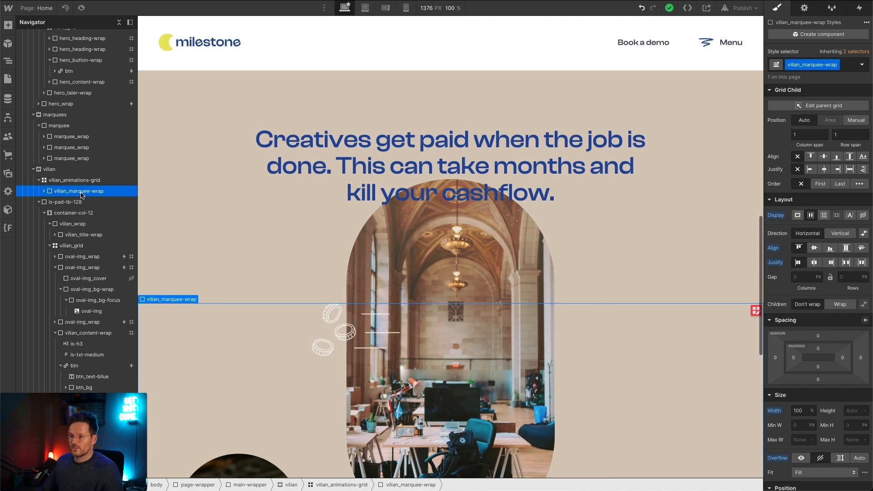
key(super+v)
key(super+v)
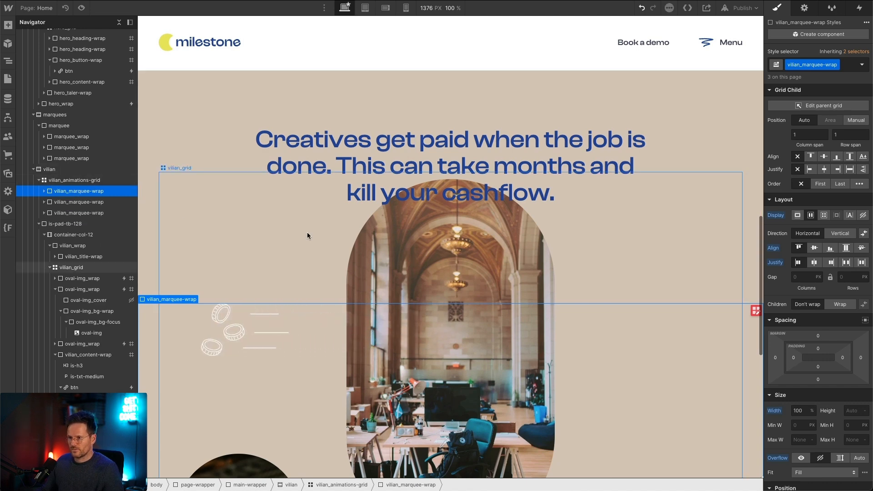
scroll(473, 211, down, 9)
scroll(312, 237, up, 2)
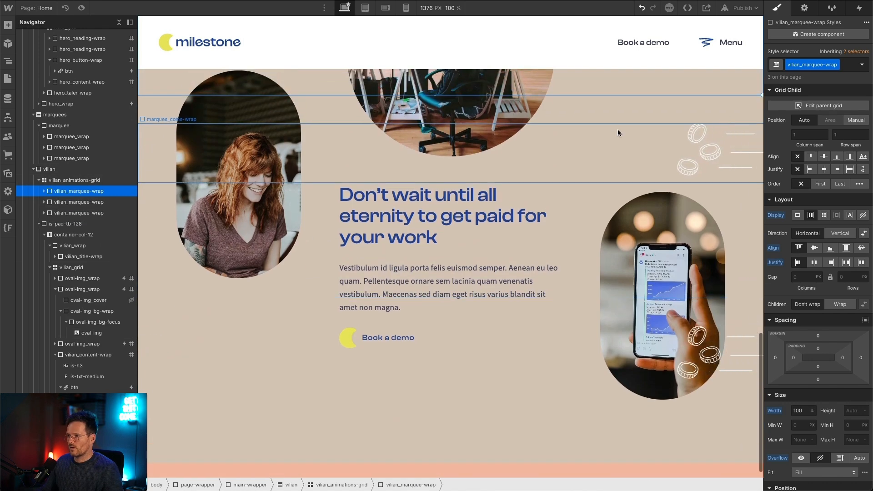
scroll(313, 116, up, 2)
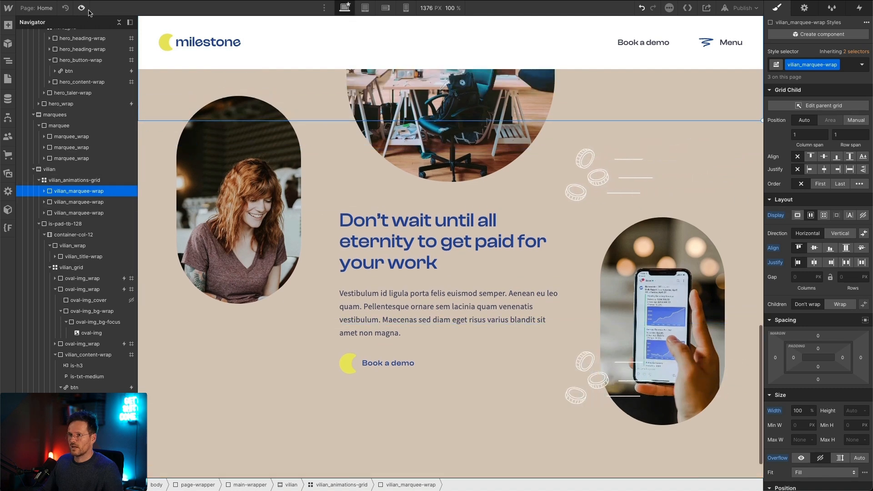
Step: Preview the page and examine how the coin marquees move across the section's photos and text
key(super+shift+p)
scroll(460, 138, up, 5)
scroll(460, 138, down, 6)
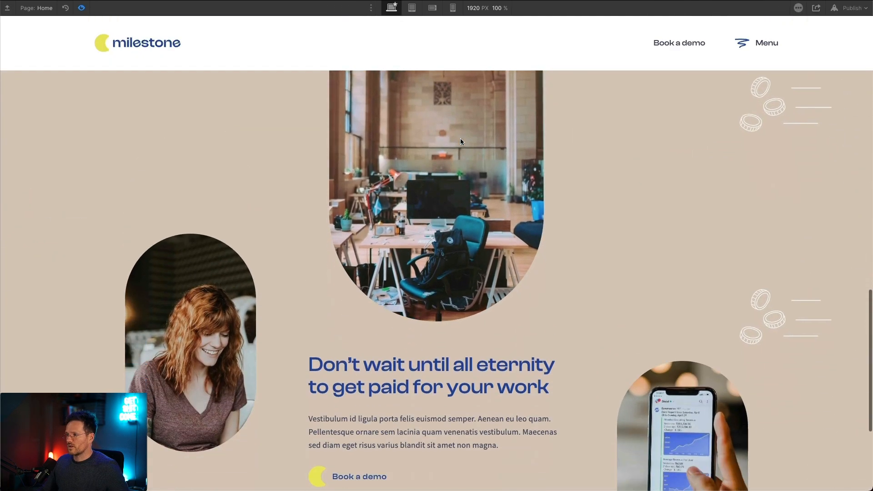
scroll(732, 235, up, 5)
scroll(691, 246, down, 6)
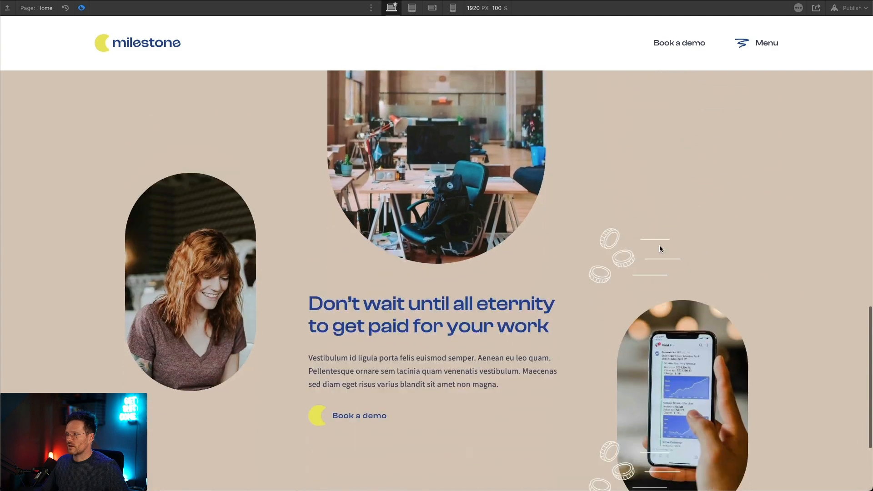
scroll(495, 214, up, 10)
scroll(346, 187, down, 8)
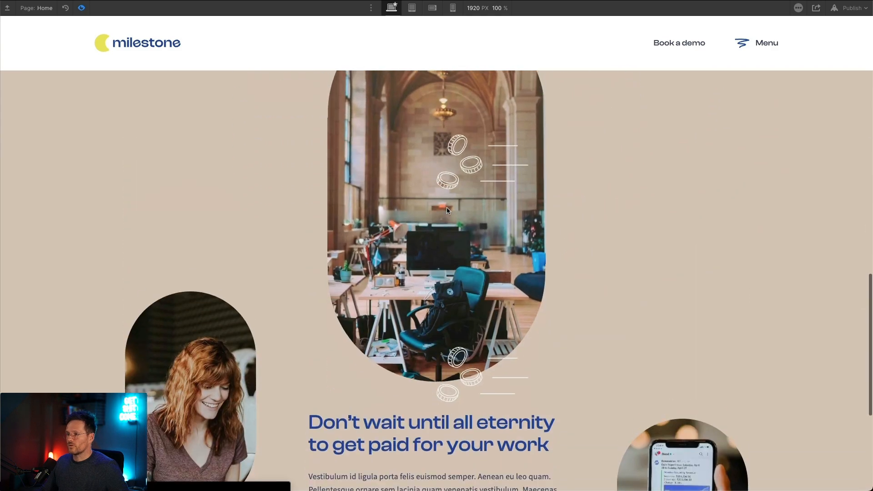
scroll(327, 178, up, 2)
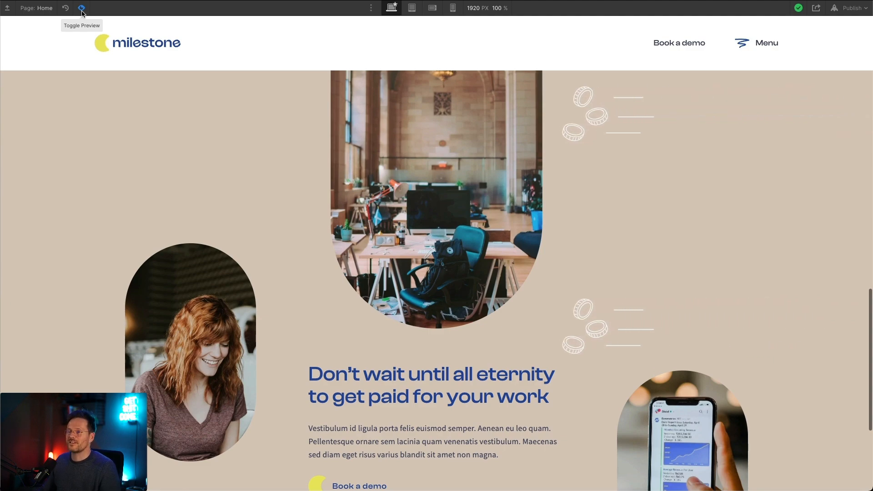
click(81, 9)
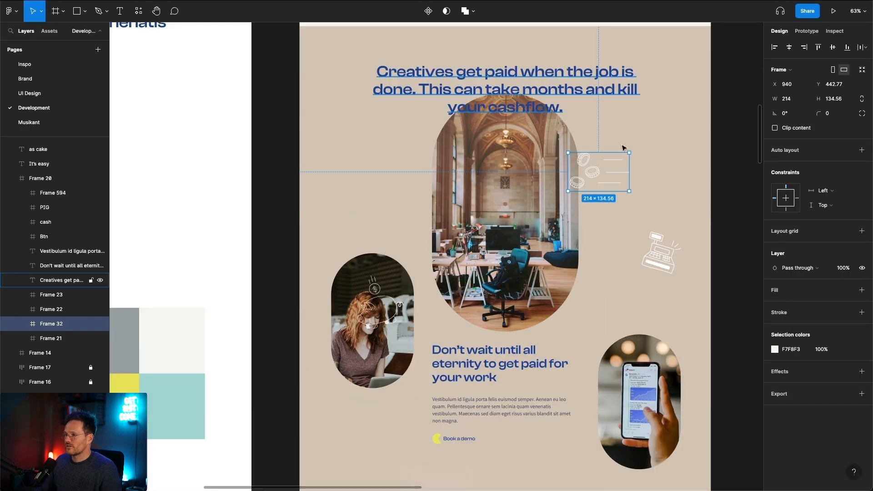
Step: Switch to Figma and copy the cash register illustration frame named cash as SVG
click(660, 253)
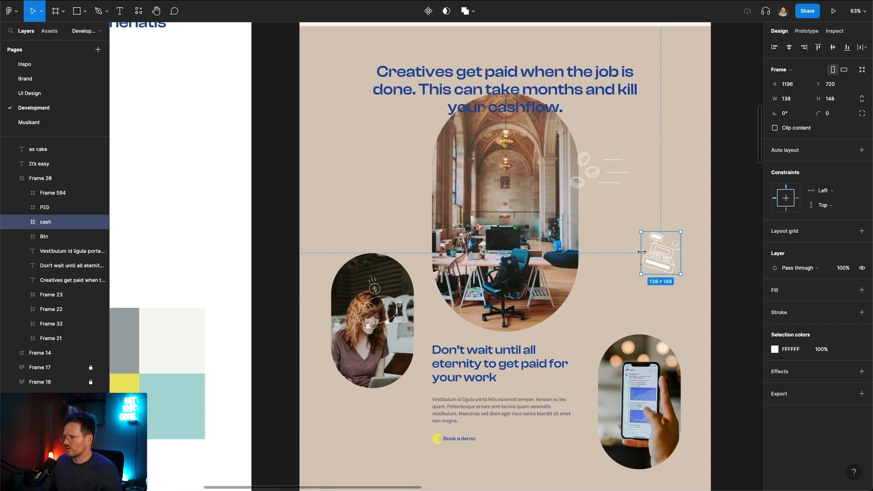
right_click(670, 257)
mouse_move(723, 232)
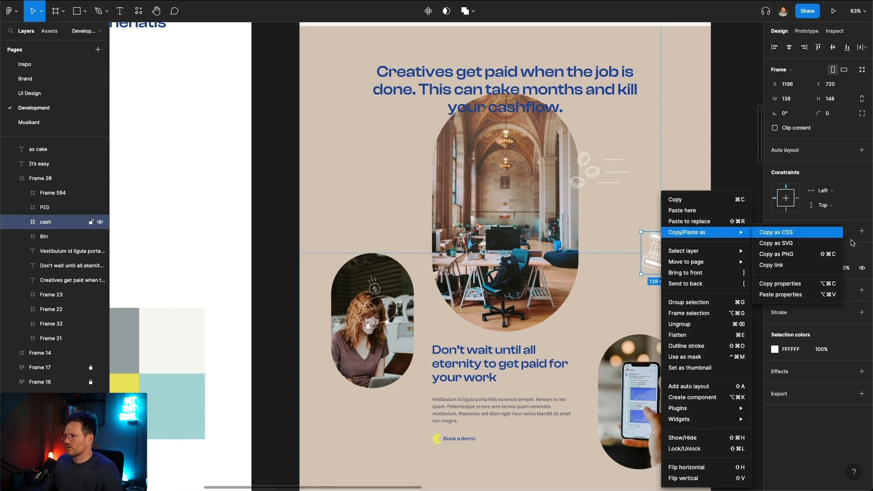
click(823, 245)
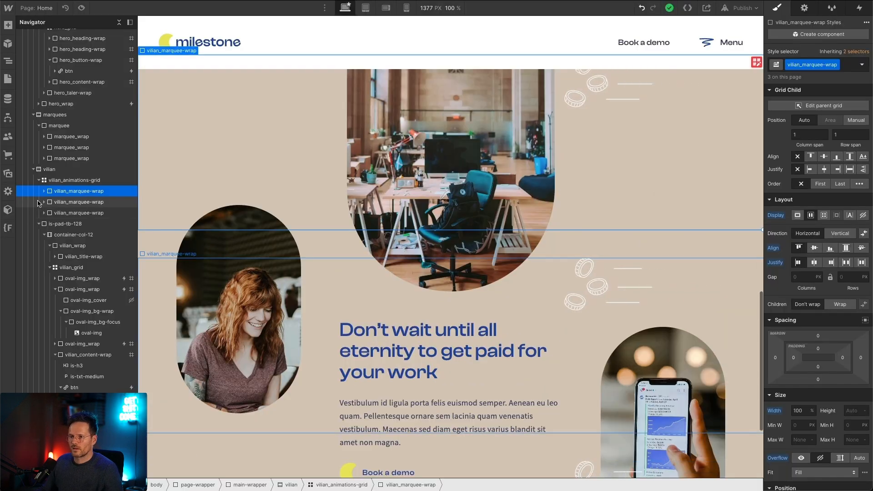
Step: Switch to Webflow and duplicate the marquee_coins class in the second vilian_marquee-wrap, naming the copy marquee_register
click(44, 202)
click(77, 223)
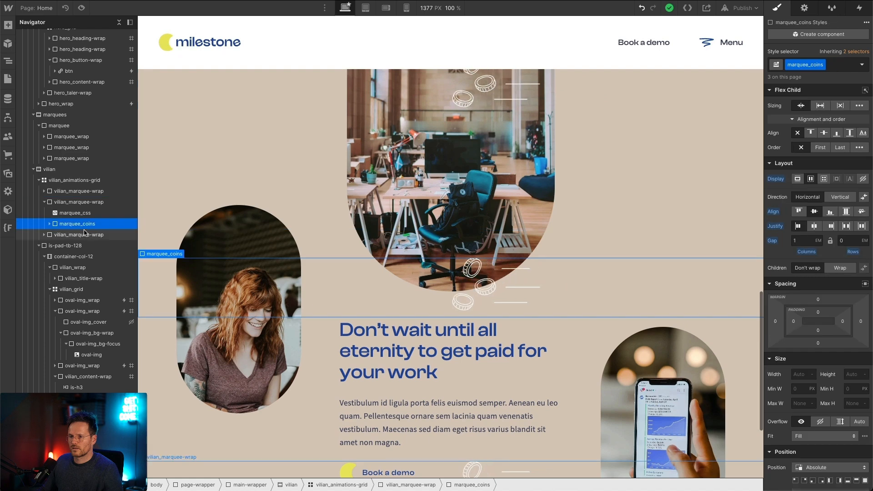
click(822, 65)
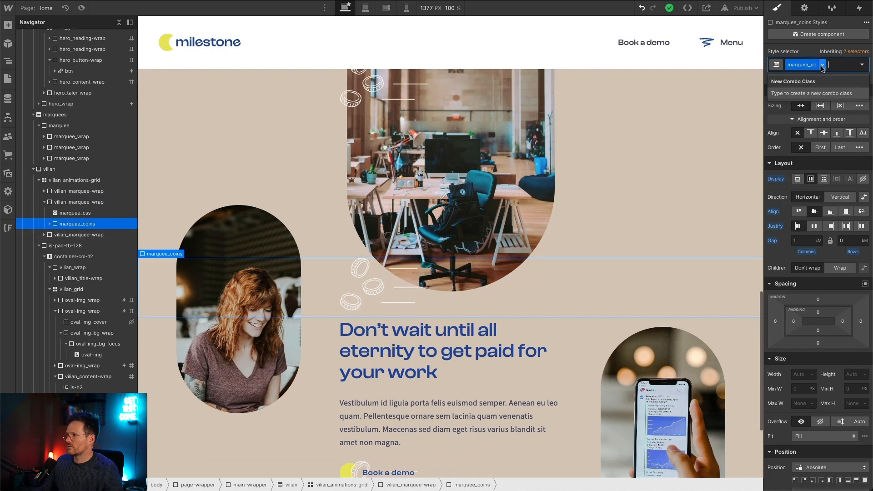
click(816, 89)
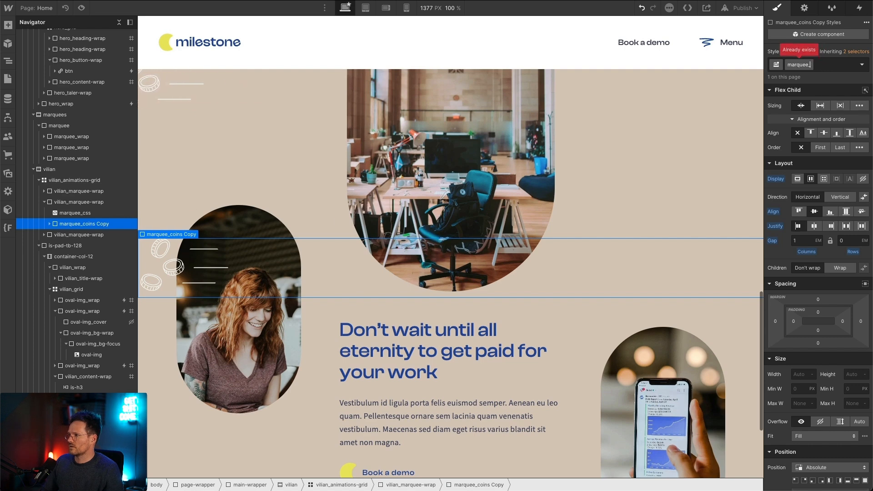
key(Return)
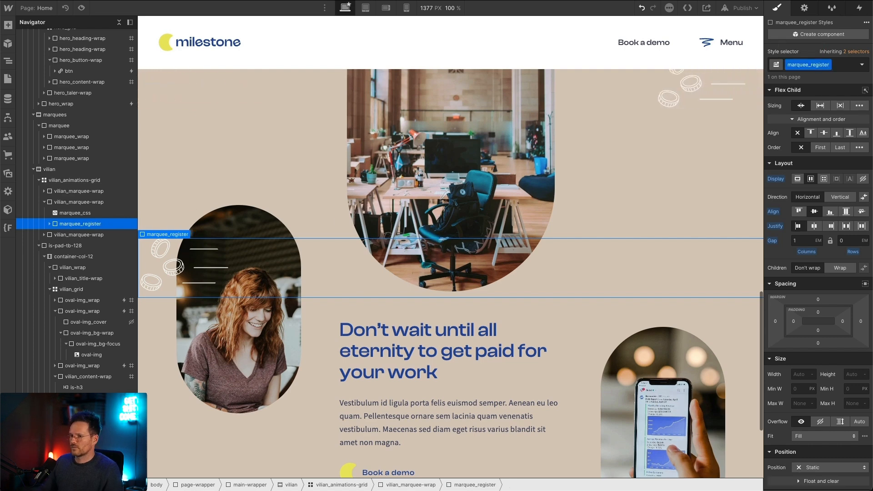
Step: Duplicate the class of the marquee_coins-wrap inside marquee_register and name the copy marquee_register-wrap
click(49, 225)
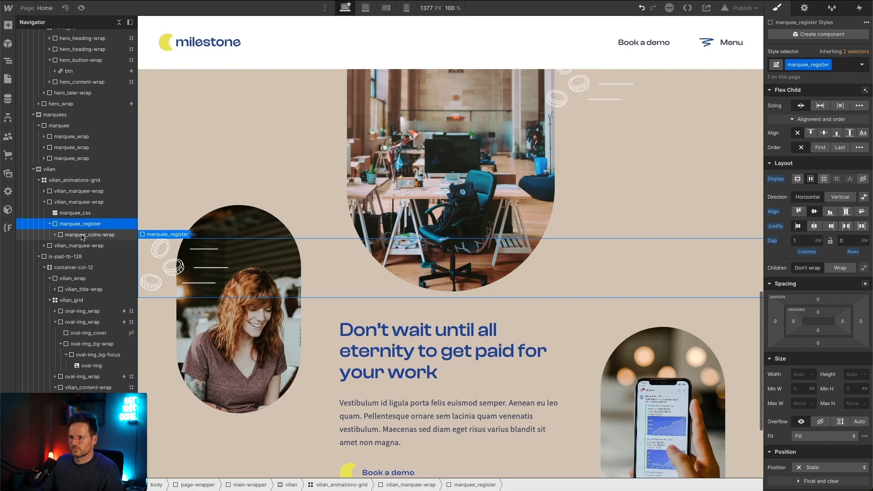
click(73, 236)
click(837, 65)
click(816, 88)
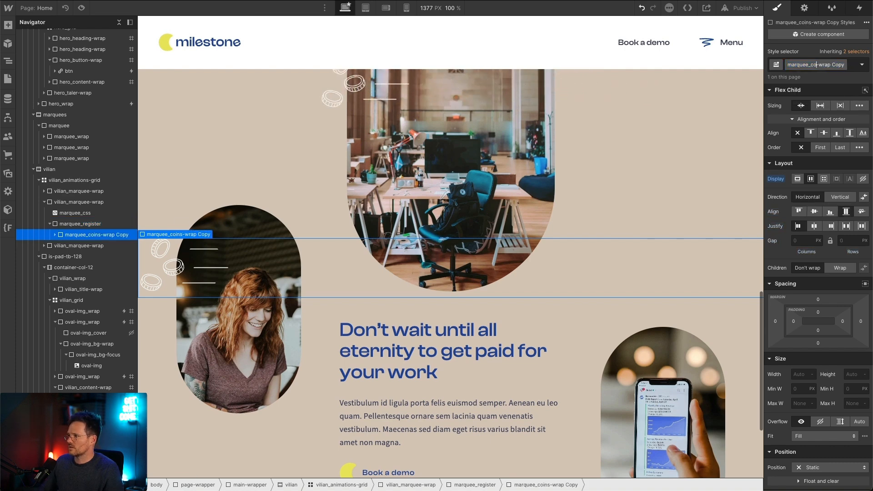
text(register)
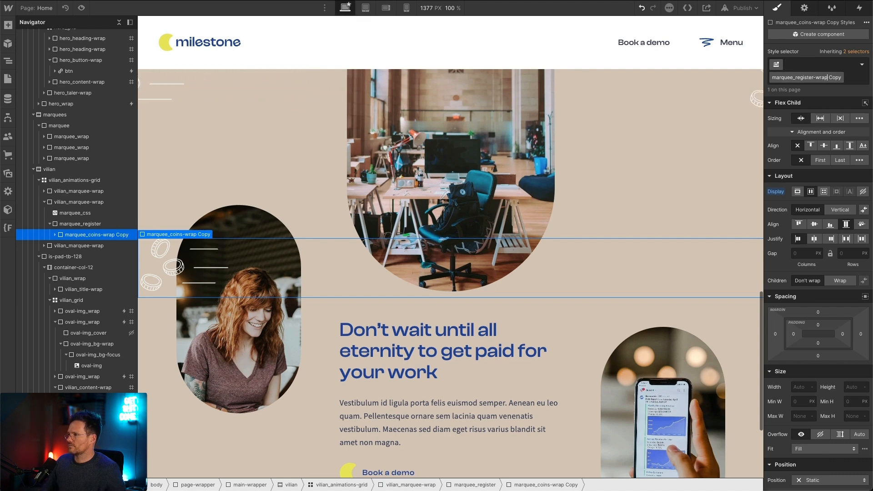
key(BackSpace)
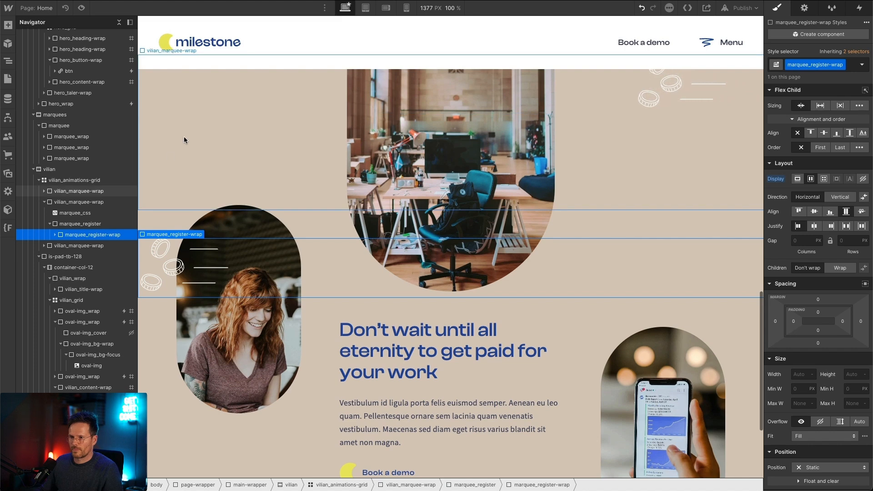
Step: Duplicate the class of the first marquee-illu-coin embed in marquee_register-wrap and name the copy marquee-illu-register
click(55, 234)
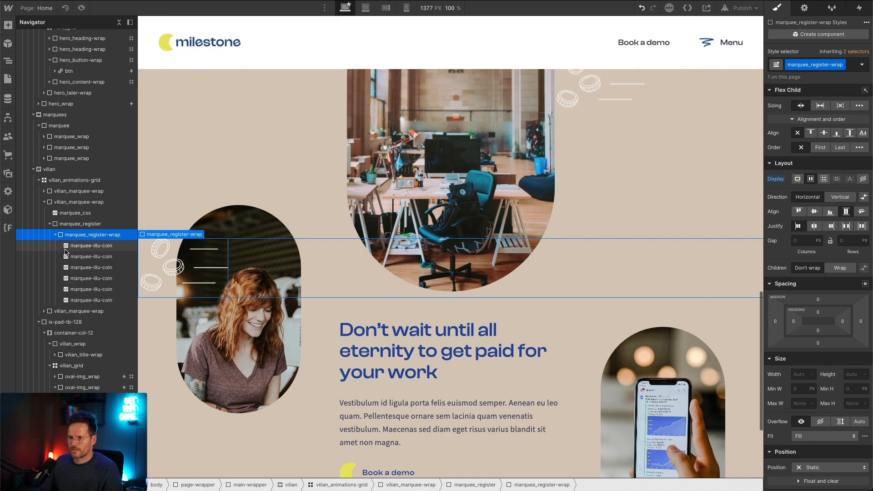
click(99, 245)
click(828, 64)
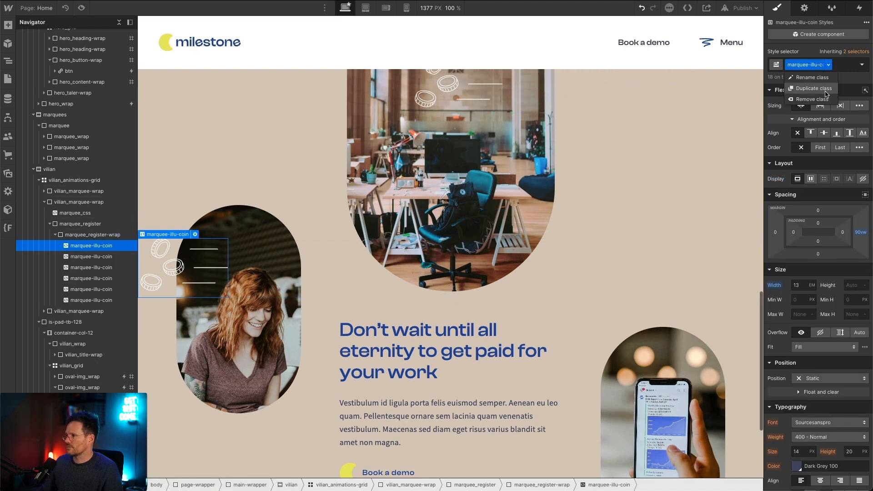
click(825, 91)
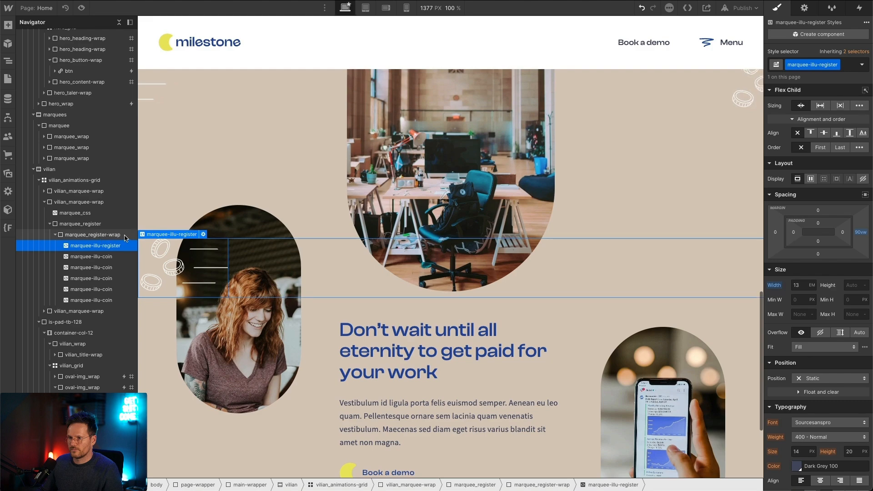
Step: Replace the marquee-illu-register embed's code with the copied cash register SVG, remove the svg tag's width and height attributes, and save it
click(203, 234)
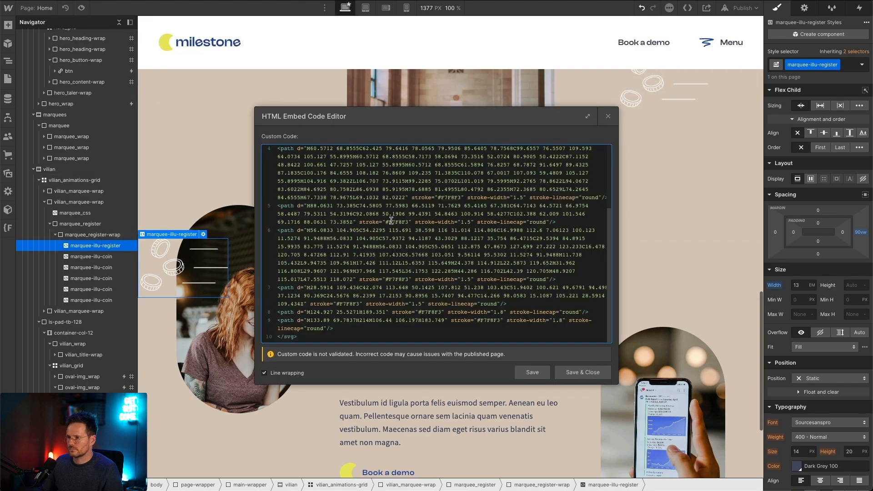
key(ctrl+a)
key(ctrl+v)
scroll(362, 190, up, 5)
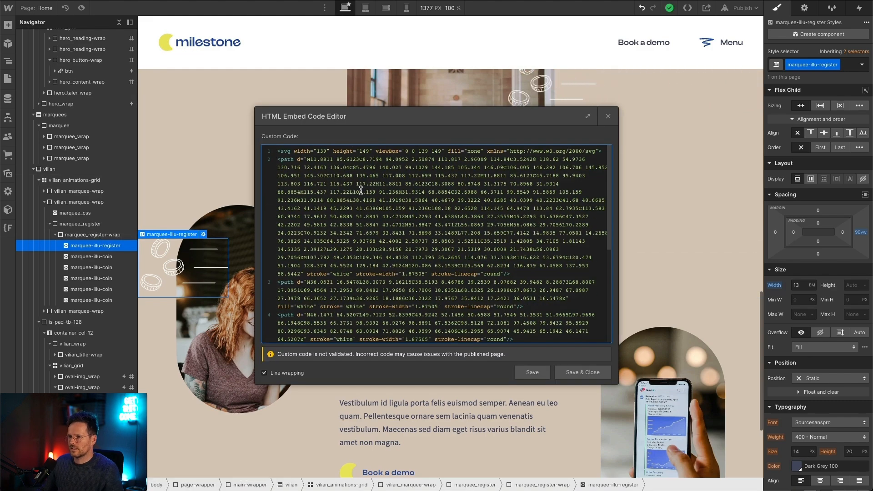
drag(371, 152, 297, 151)
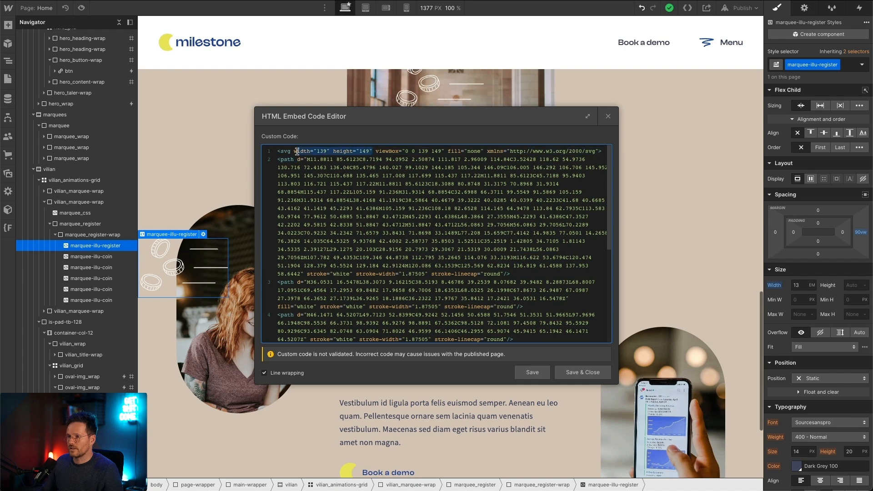
key(BackSpace)
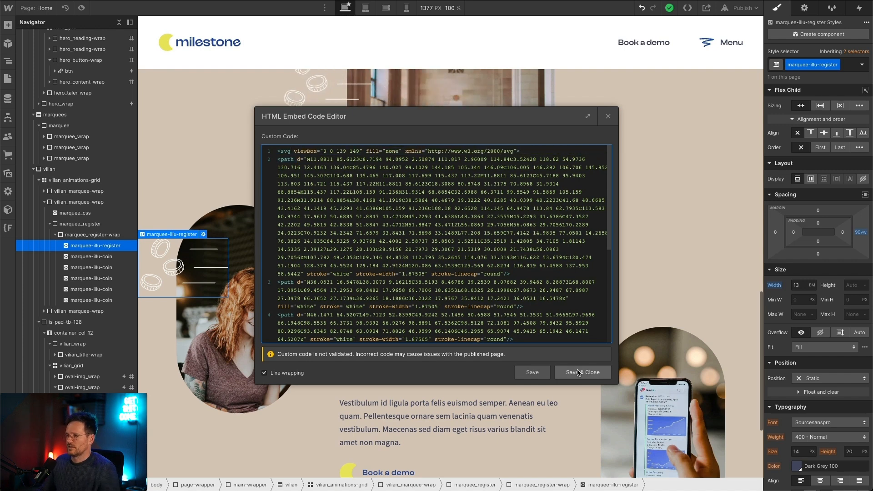
click(578, 372)
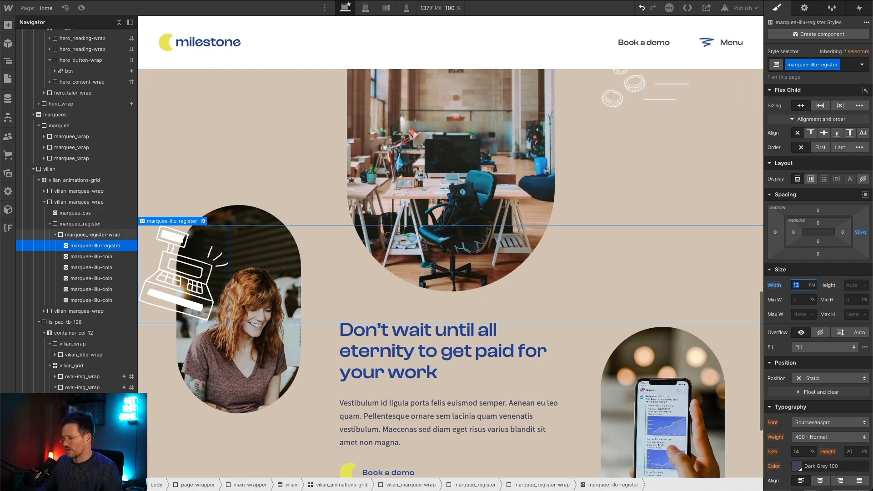
Step: Set the marquee-illu-register embed's width to 8 EM and replace the remaining coin embeds in marquee_register-wrap with five duplicates of it
text(10)
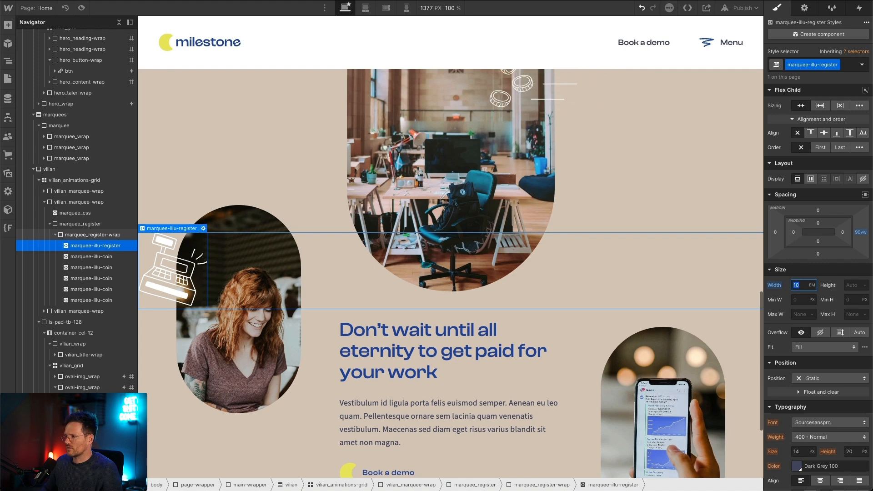
text(8)
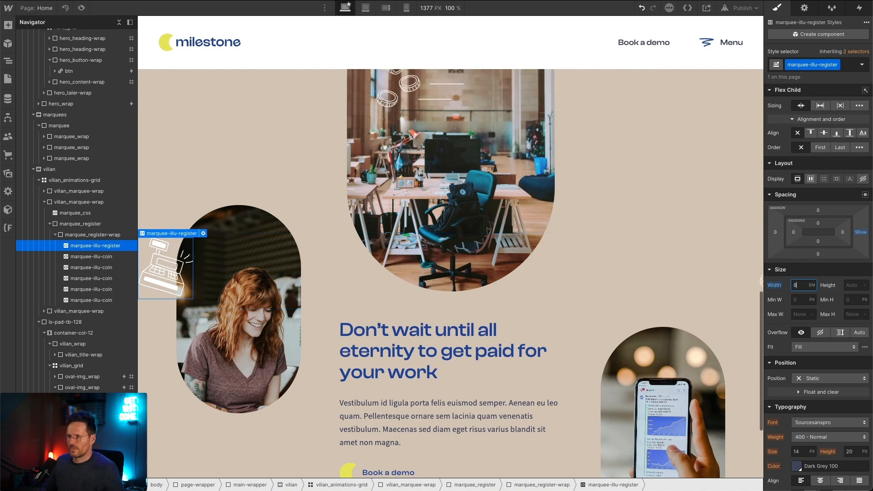
click(89, 298)
key(BackSpace)
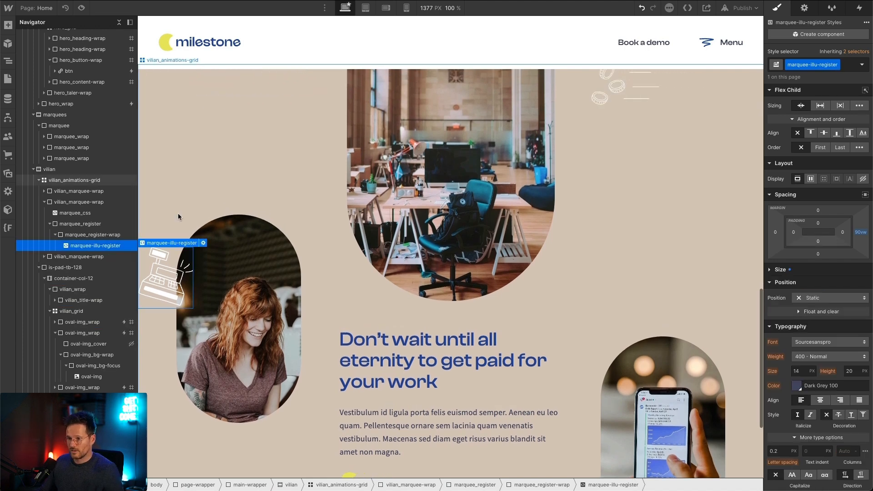
key(ctrl+d)
key(ctrl+d)
key(ctrl+d)
key(ctrl+d)
key(ctrl+d)
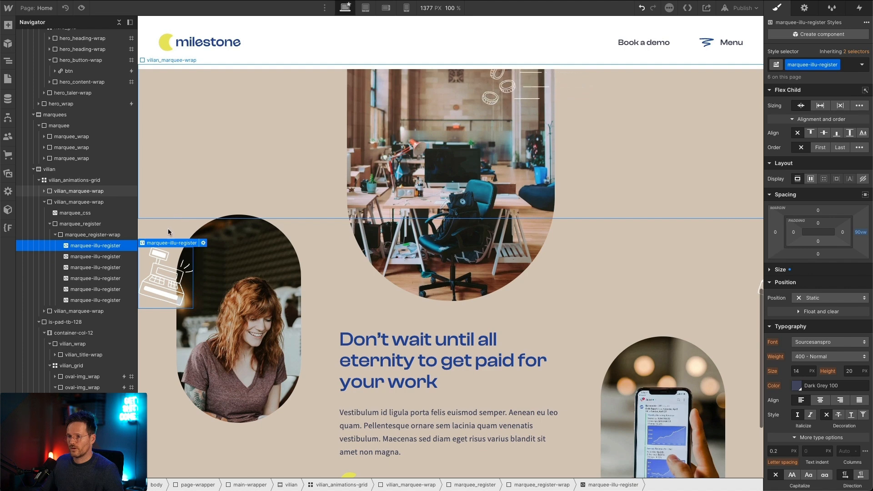
click(770, 271)
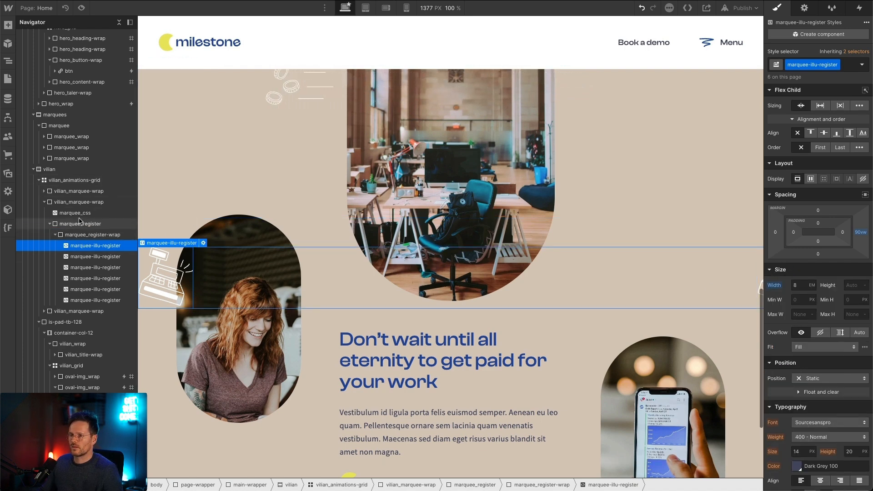
Step: Edit the second marquee wrap's marquee_css embed to target .marquee_register with a 50s linear infinite animation, save it, and check the motion
click(79, 214)
key(Return)
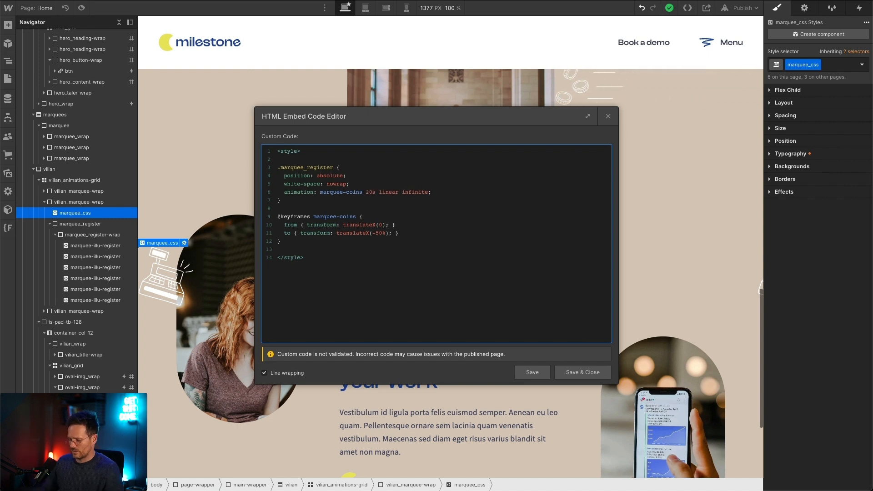
click(583, 372)
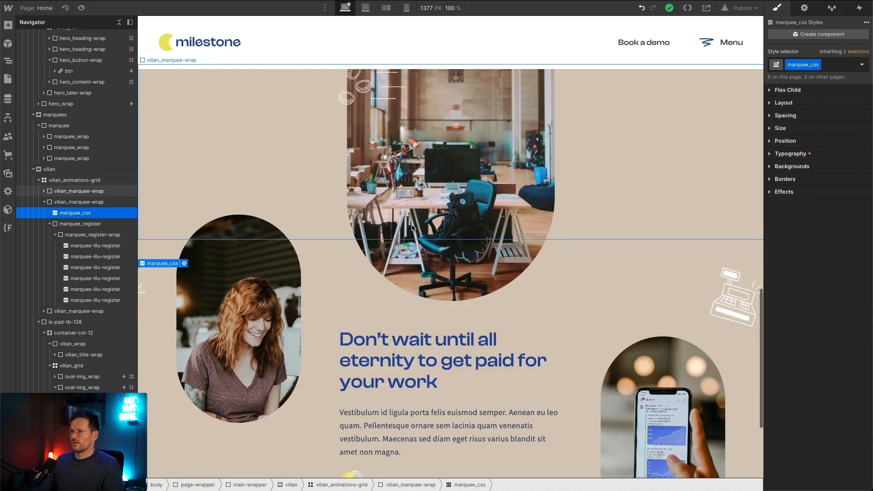
scroll(412, 228, up, 2)
scroll(412, 228, down, 2)
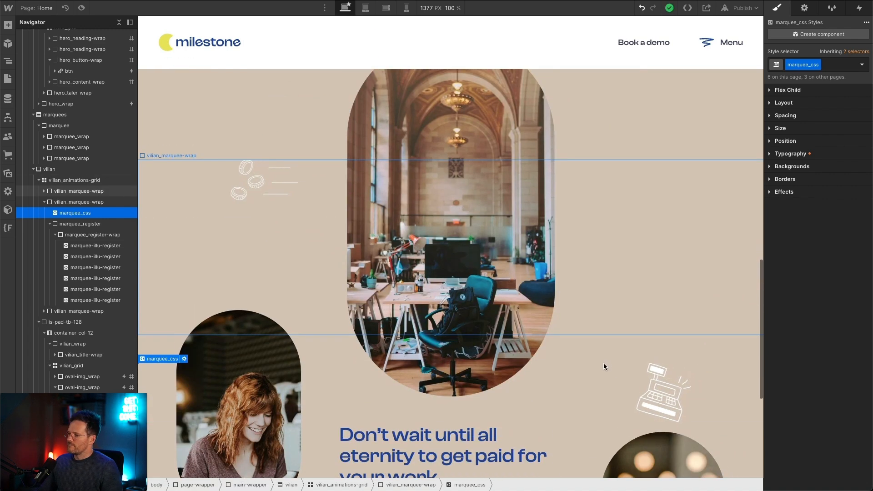
scroll(531, 318, down, 4)
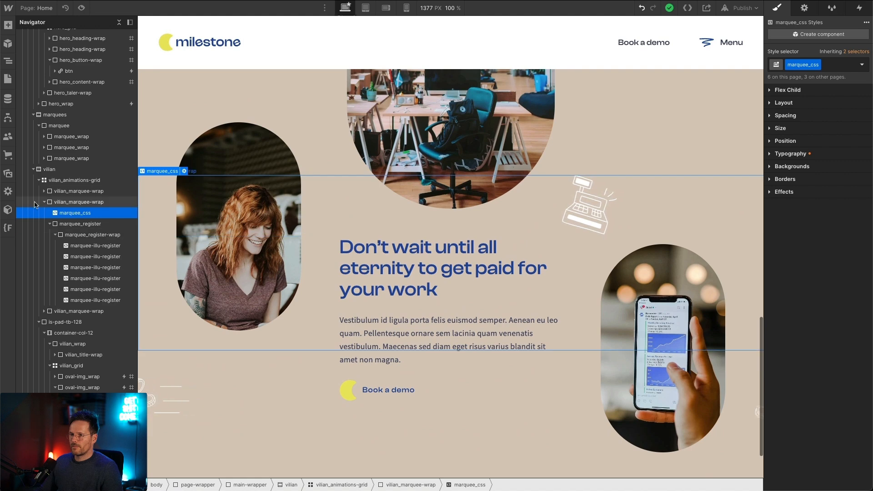
Step: Collapse the register marquee wrap, switch to Figma, and copy the PIG frame as SVG
click(44, 202)
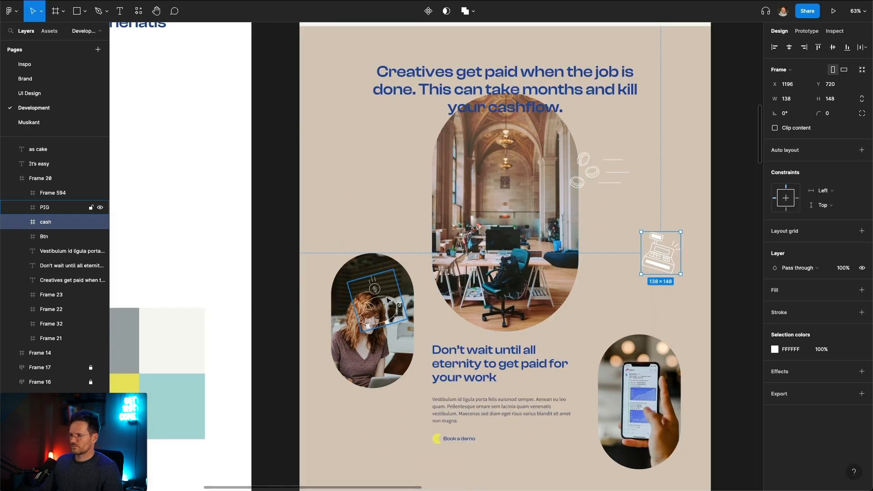
click(353, 312)
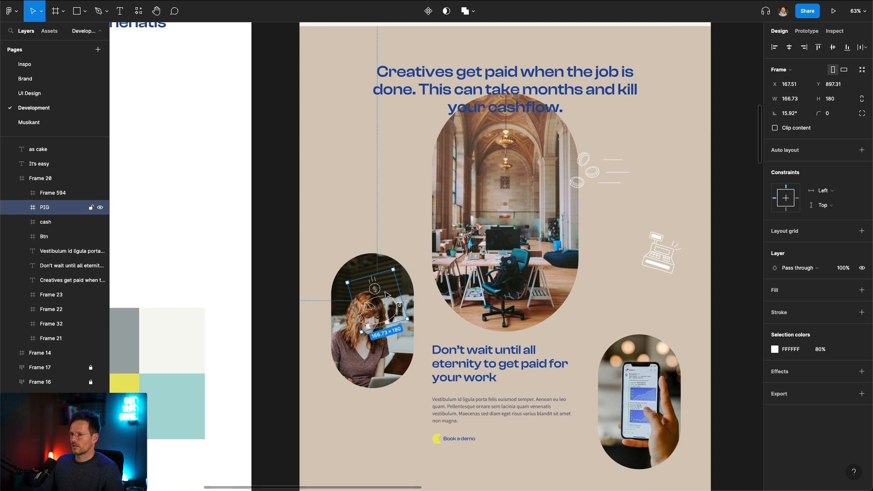
right_click(383, 296)
mouse_move(437, 232)
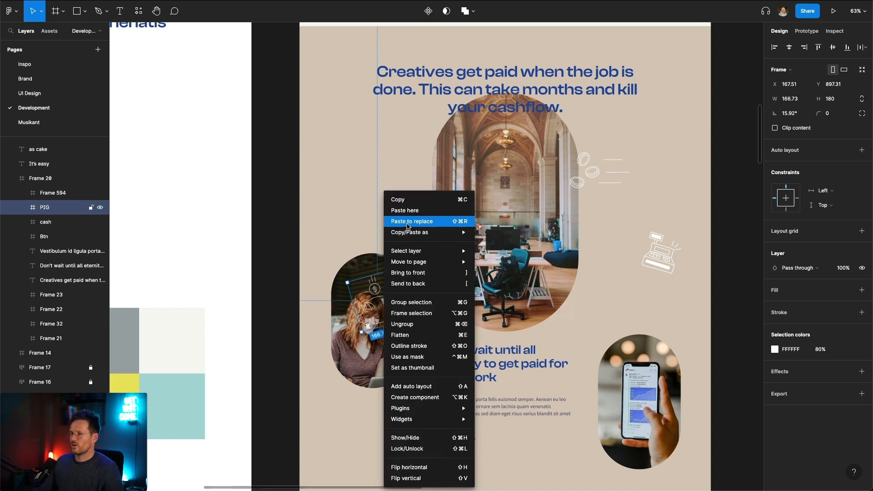
click(523, 244)
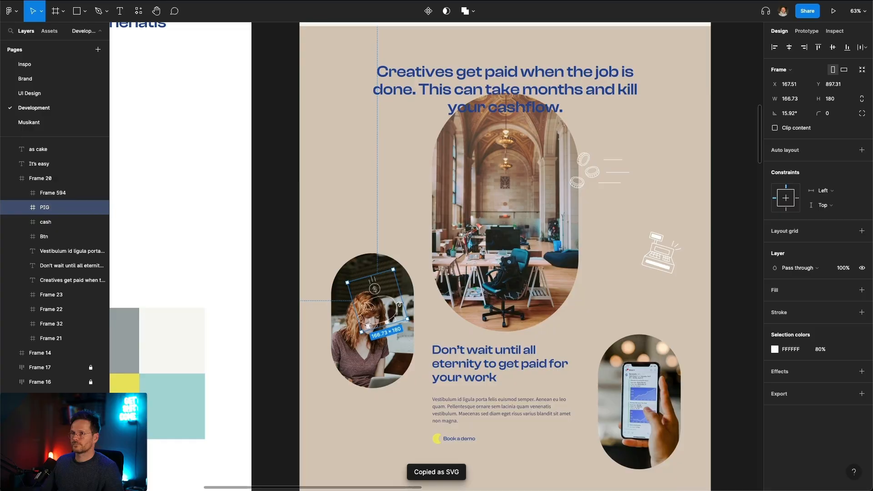
Step: Switch to Webflow and duplicate the marquee_coins class in the third vilian_marquee-wrap, naming the copy marquee_pig
key(super+Tab)
scroll(818, 227, up, 8)
click(823, 65)
click(818, 88)
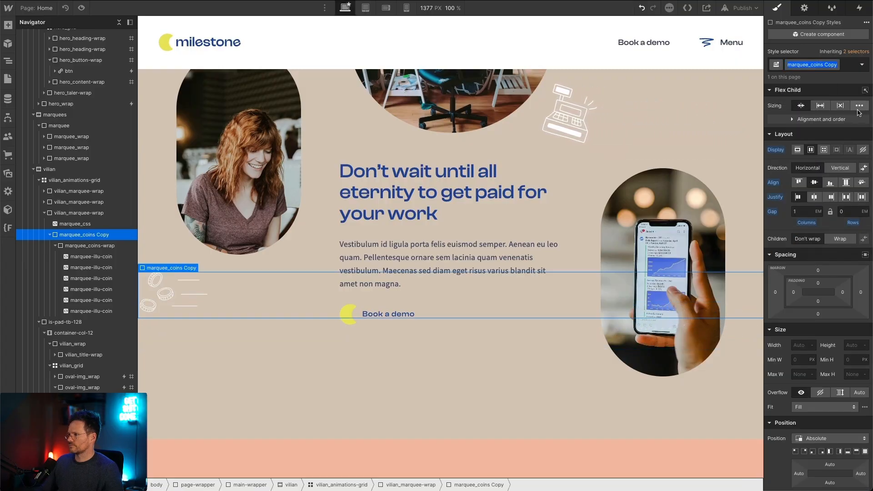
key(BackSpace)
key(BackSpace)
key(BackSpace)
key(BackSpace)
key(BackSpace)
key(BackSpace)
key(BackSpace)
key(BackSpace)
key(BackSpace)
key(BackSpace)
text(pig)
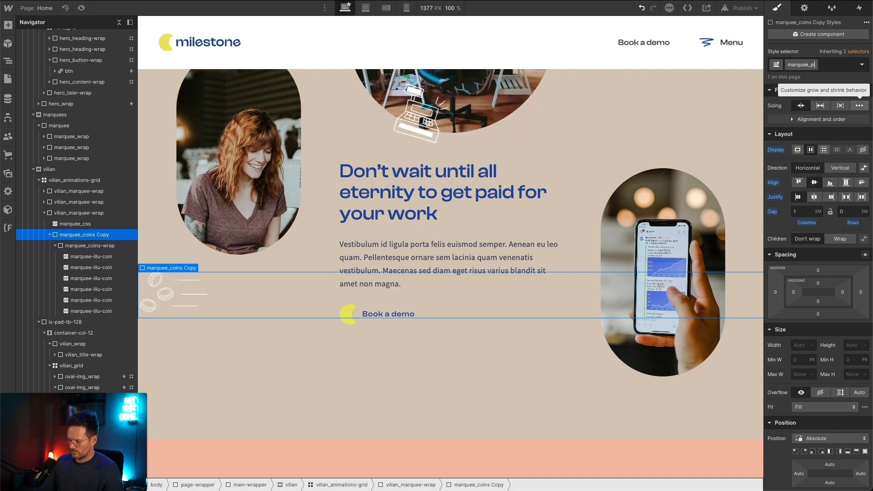
key(Return)
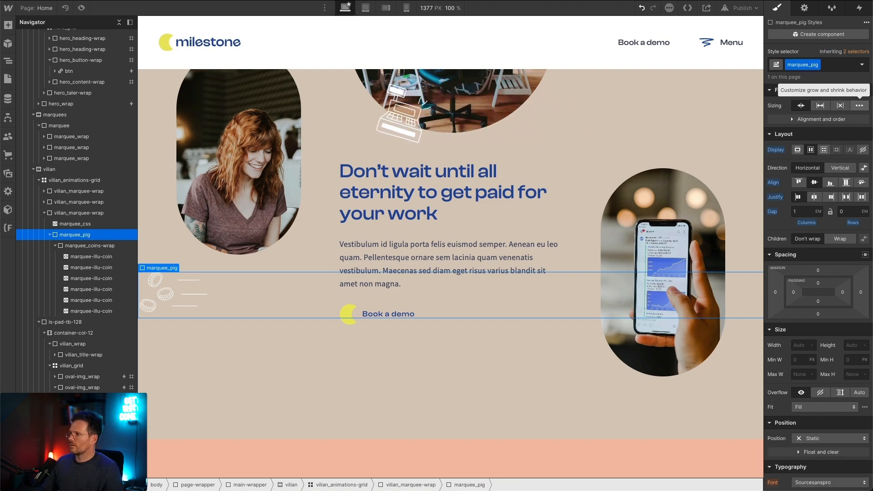
Step: Duplicate the class of the marquee_coins-wrap inside marquee_pig and name the copy marquee_pig-wrap
click(89, 244)
click(835, 65)
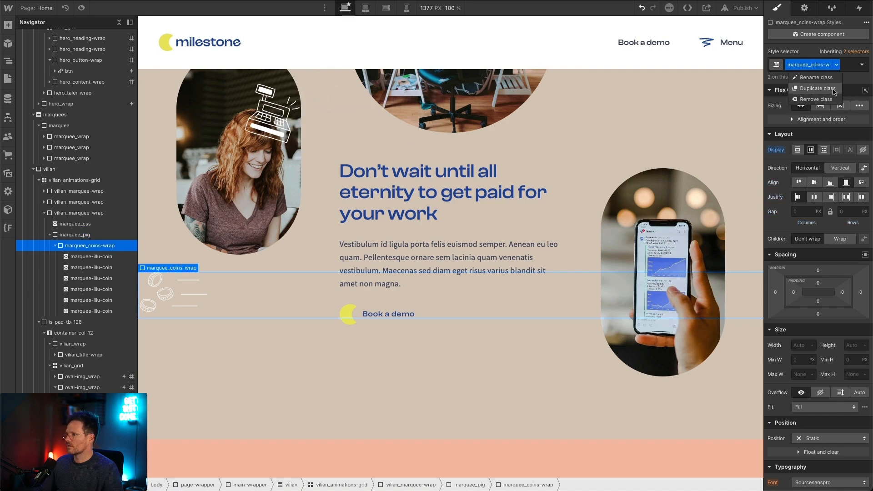
click(834, 89)
key(BackSpace)
key(BackSpace)
key(BackSpace)
key(BackSpace)
key(BackSpace)
key(Left)
key(Left)
key(Left)
key(BackSpace)
key(BackSpace)
key(BackSpace)
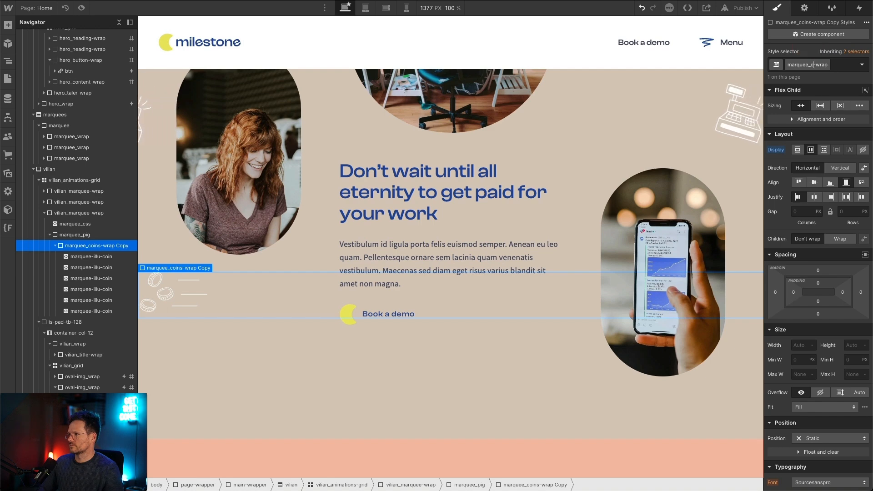
text(pig)
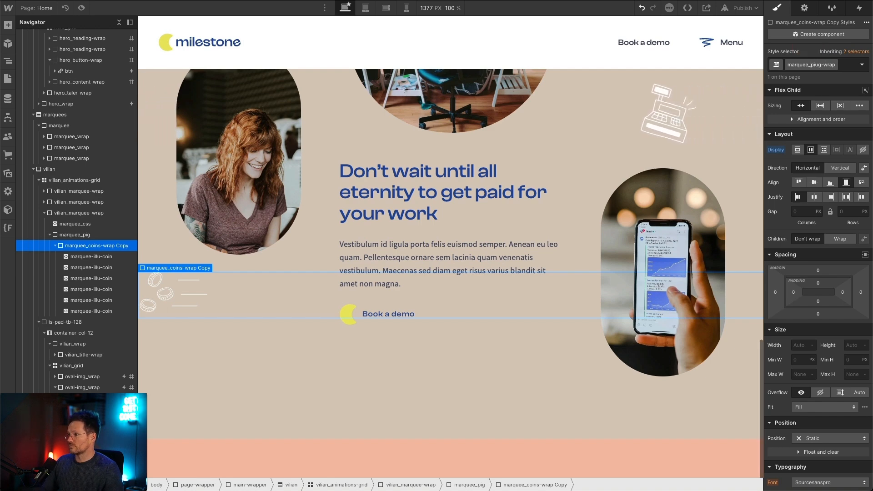
key(Return)
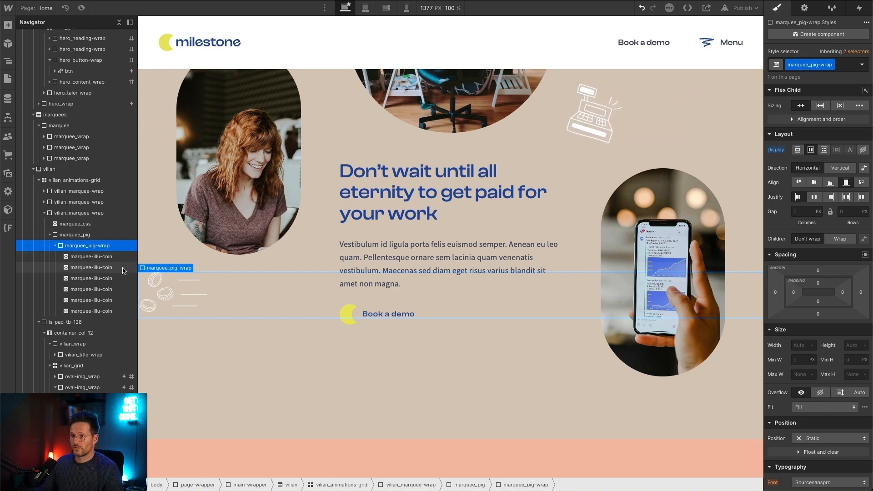
Step: Duplicate the class of the first marquee-illu-coin embed in marquee_pig-wrap and name the copy marquee-illu-pig
click(111, 256)
click(828, 64)
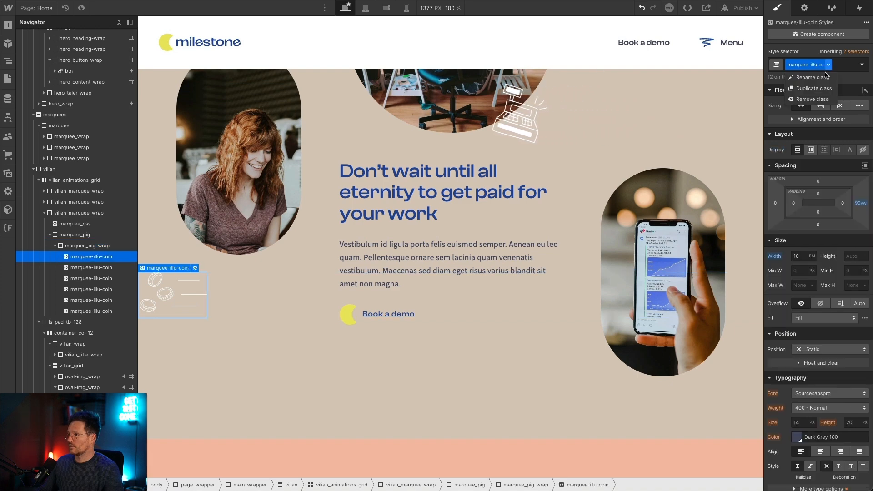
click(818, 91)
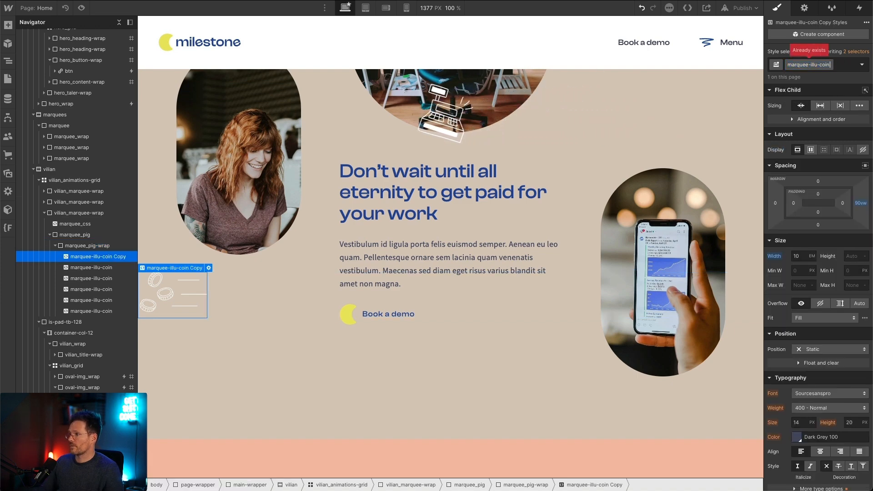
key(BackSpace)
key(BackSpace)
key(BackSpace)
key(BackSpace)
key(BackSpace)
key(BackSpace)
key(BackSpace)
key(BackSpace)
key(BackSpace)
text(pig)
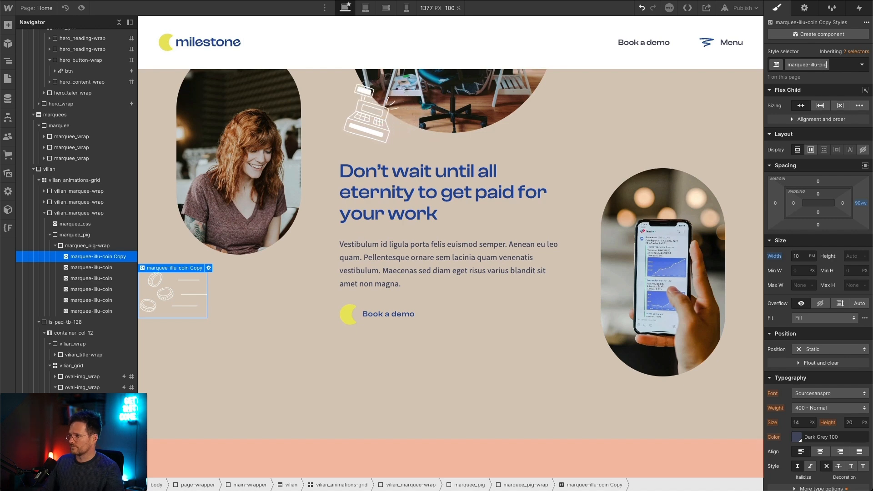
key(Return)
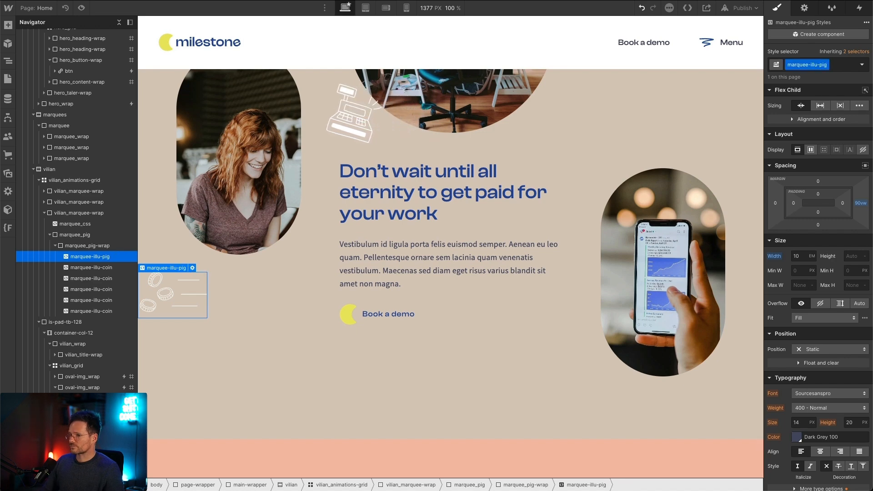
Step: Replace the marquee-illu-pig embed's code with the copied pig SVG, remove the svg tag's width and height attributes, and save it
click(192, 268)
key(ctrl+a)
key(ctrl+v)
scroll(382, 227, up, 5)
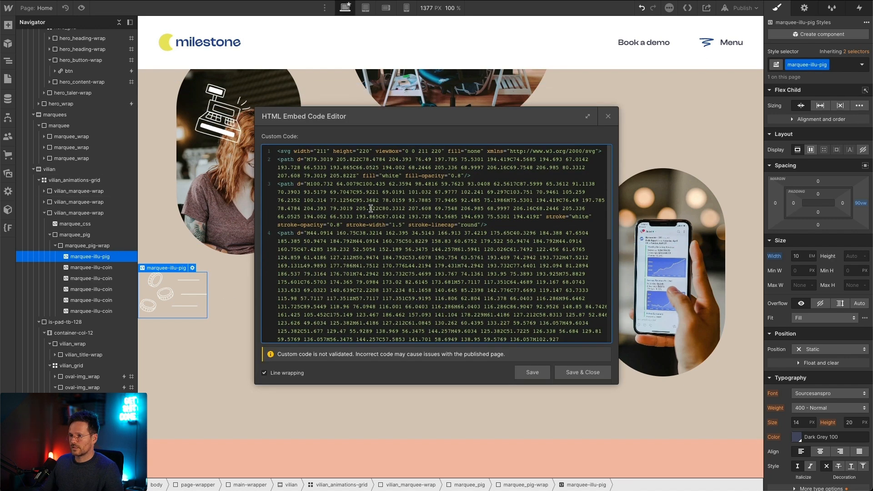
drag(372, 151, 293, 151)
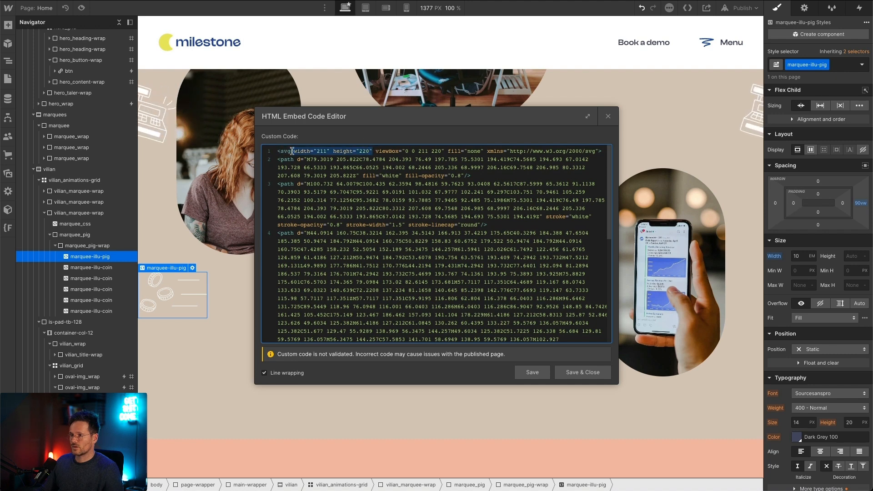
click(563, 370)
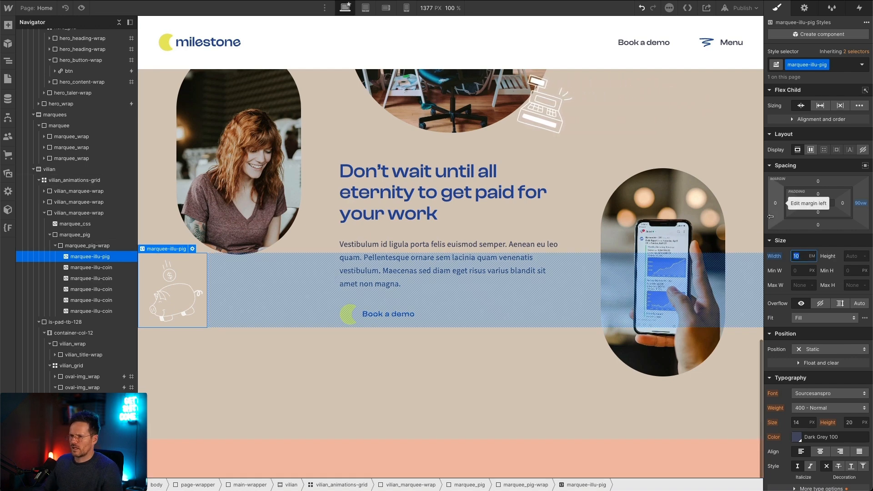
Step: Set the marquee-illu-pig embed's width to 11 EM and replace the remaining coin embeds in marquee_pig-wrap with five duplicates of it
key(Up)
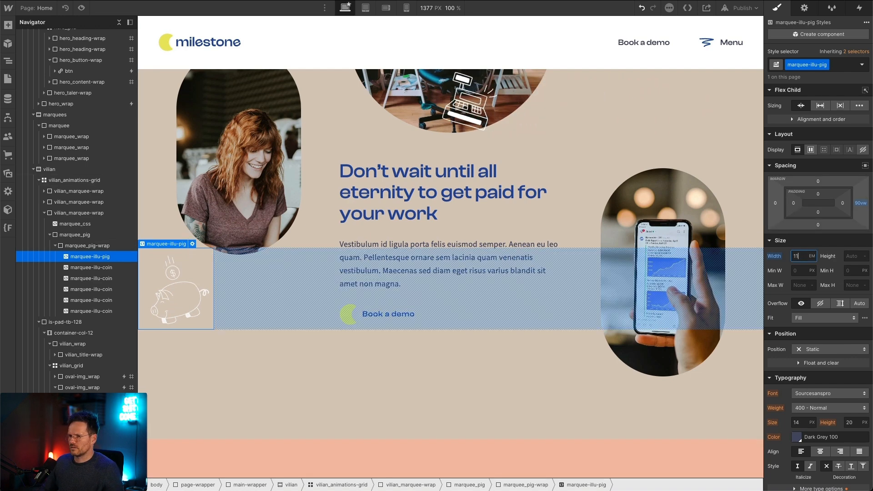
click(89, 311)
key(Delete)
key(Delete)
key(Delete)
key(Delete)
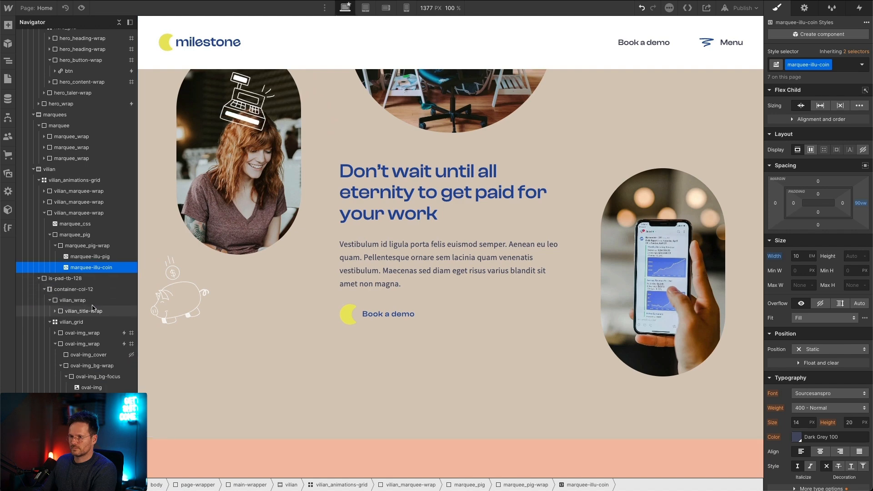
key(Delete)
key(ctrl+d)
key(ctrl+d)
key(ctrl+d)
key(ctrl+d)
key(ctrl+d)
Step: Edit the third marquee wrap's marquee_css embed to target .marquee_pig with a 25s linear infinite animation, save it, and check the motion
click(69, 224)
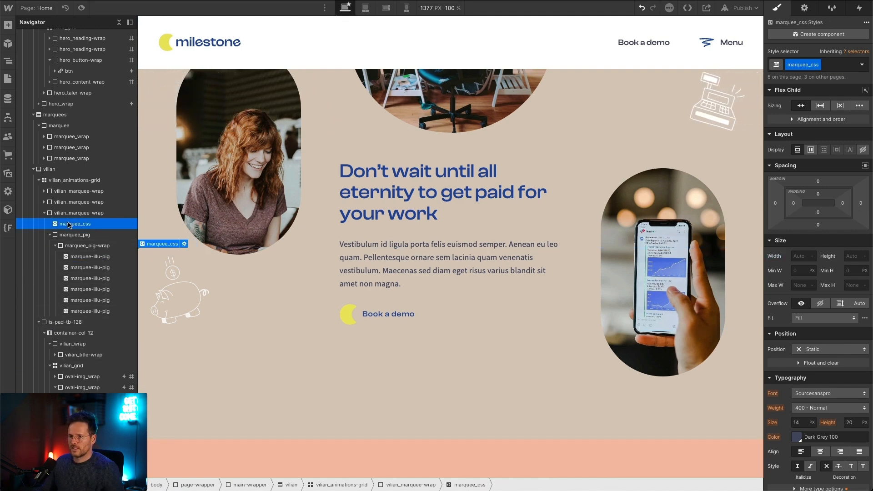
double_click(68, 224)
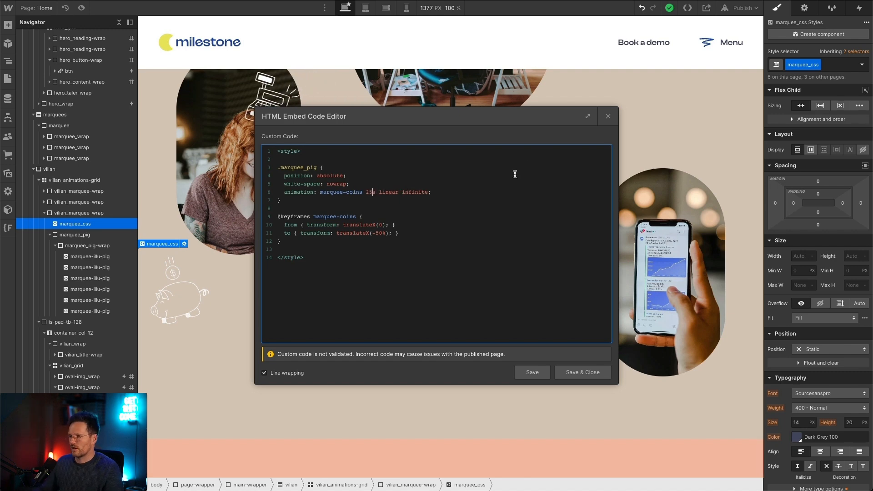
click(581, 377)
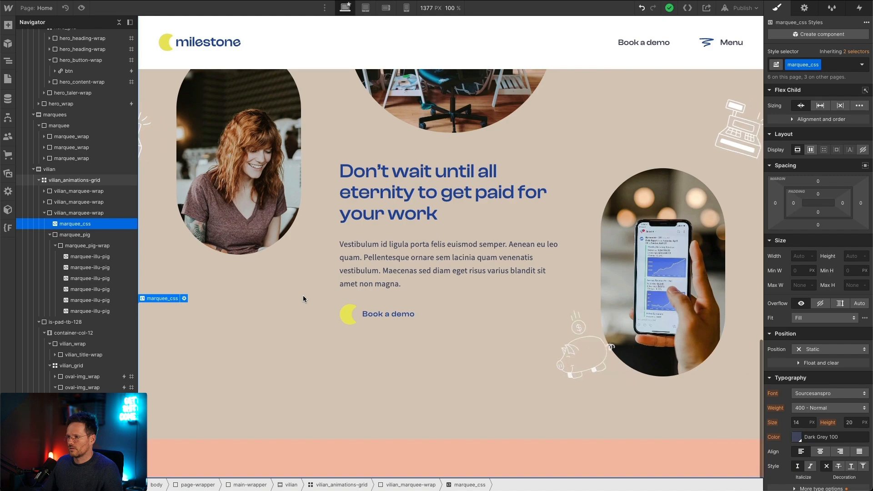
scroll(304, 298, up, 9)
scroll(282, 336, down, 15)
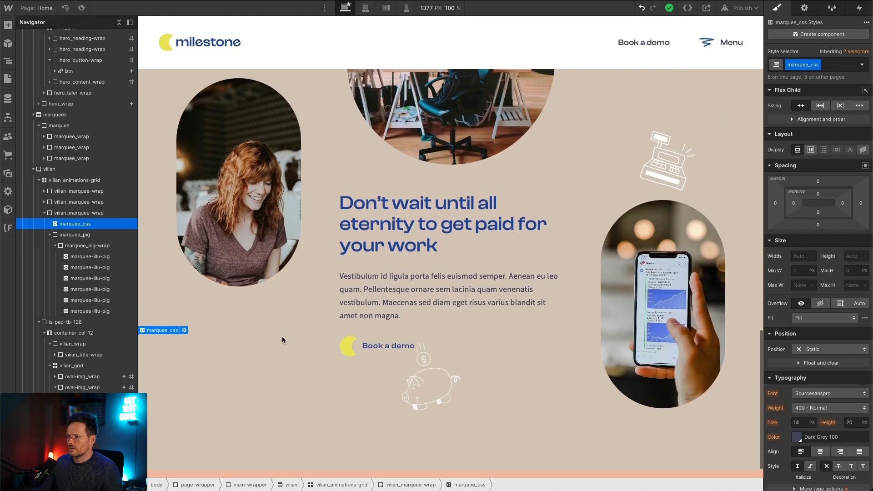
scroll(281, 336, up, 6)
scroll(281, 337, down, 6)
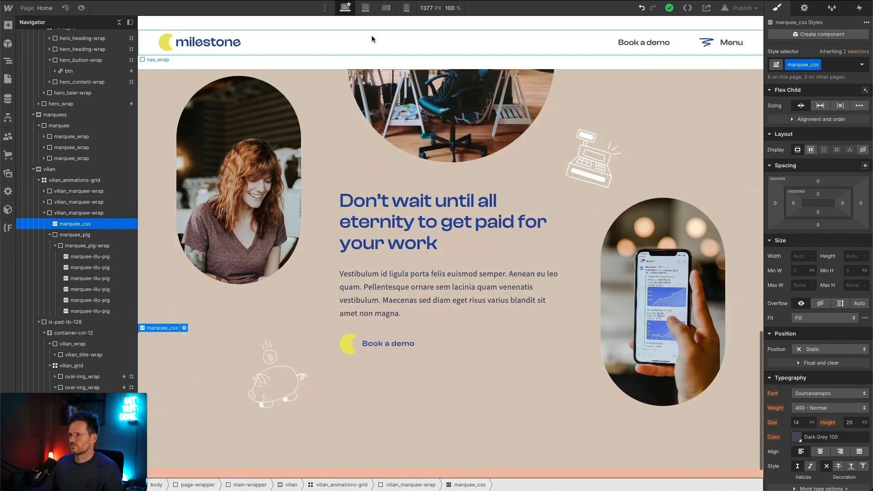
Step: Switch to the landscape mobile breakpoint and set the marquee-illu-register width to 8 EM
click(365, 10)
click(387, 10)
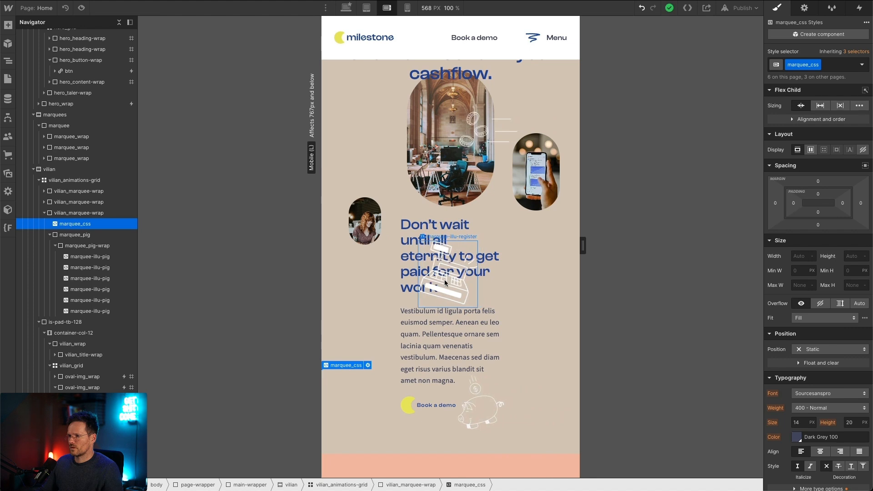
click(444, 279)
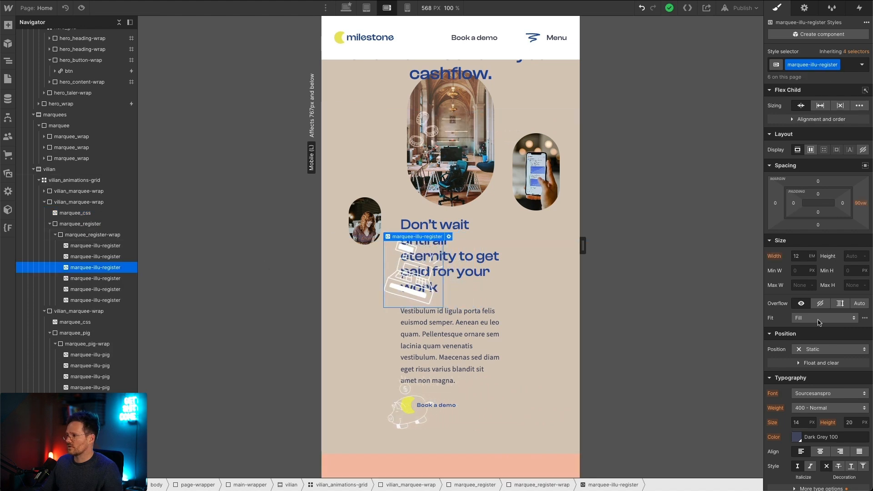
click(799, 255)
text(10)
key(Return)
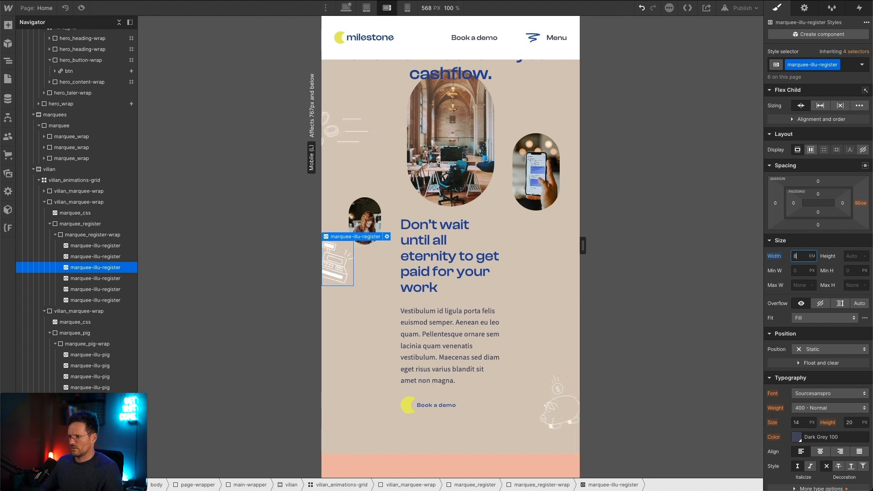
Step: Set the marquee-illu-pig width to 10 EM at the landscape mobile breakpoint
click(518, 402)
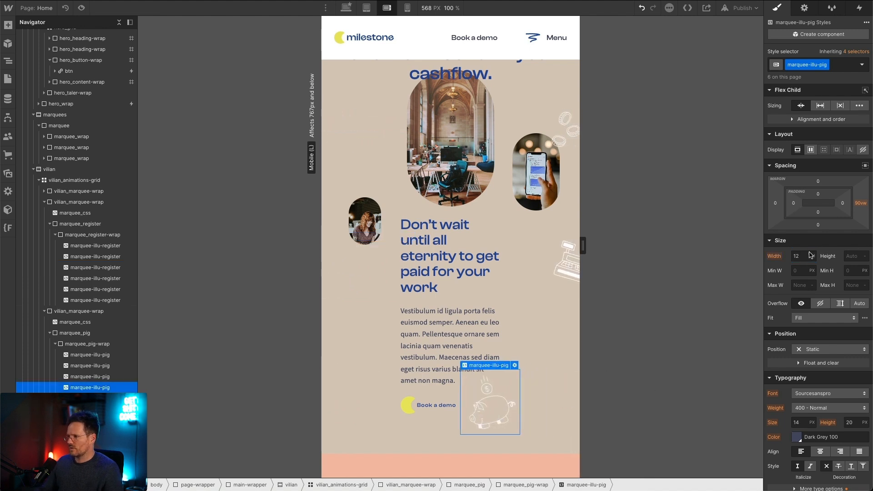
text(10)
key(Return)
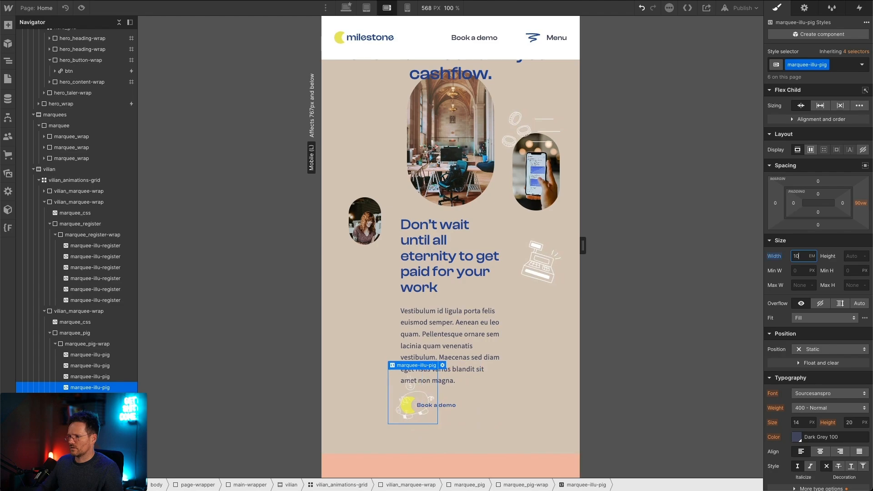